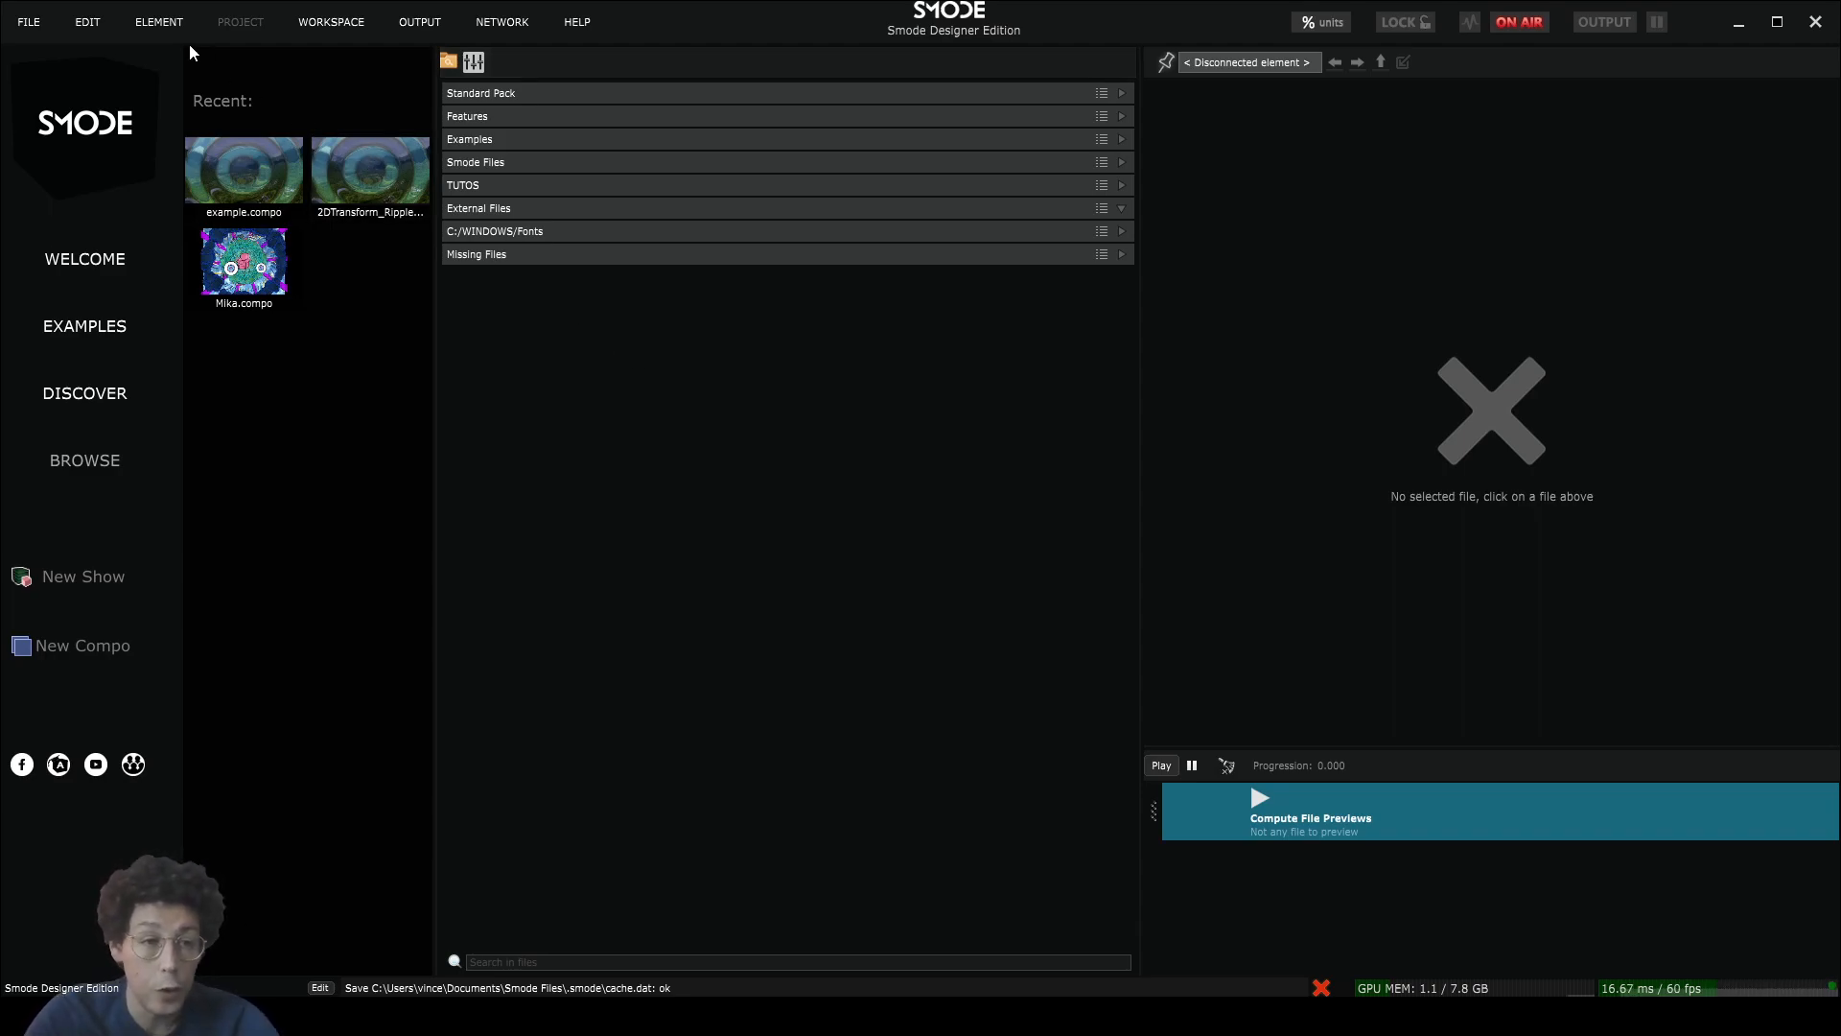
Step: From the welcome screen's File menu, choose New Compo
{"action": "left_click", "coordinate": [33, 26]}
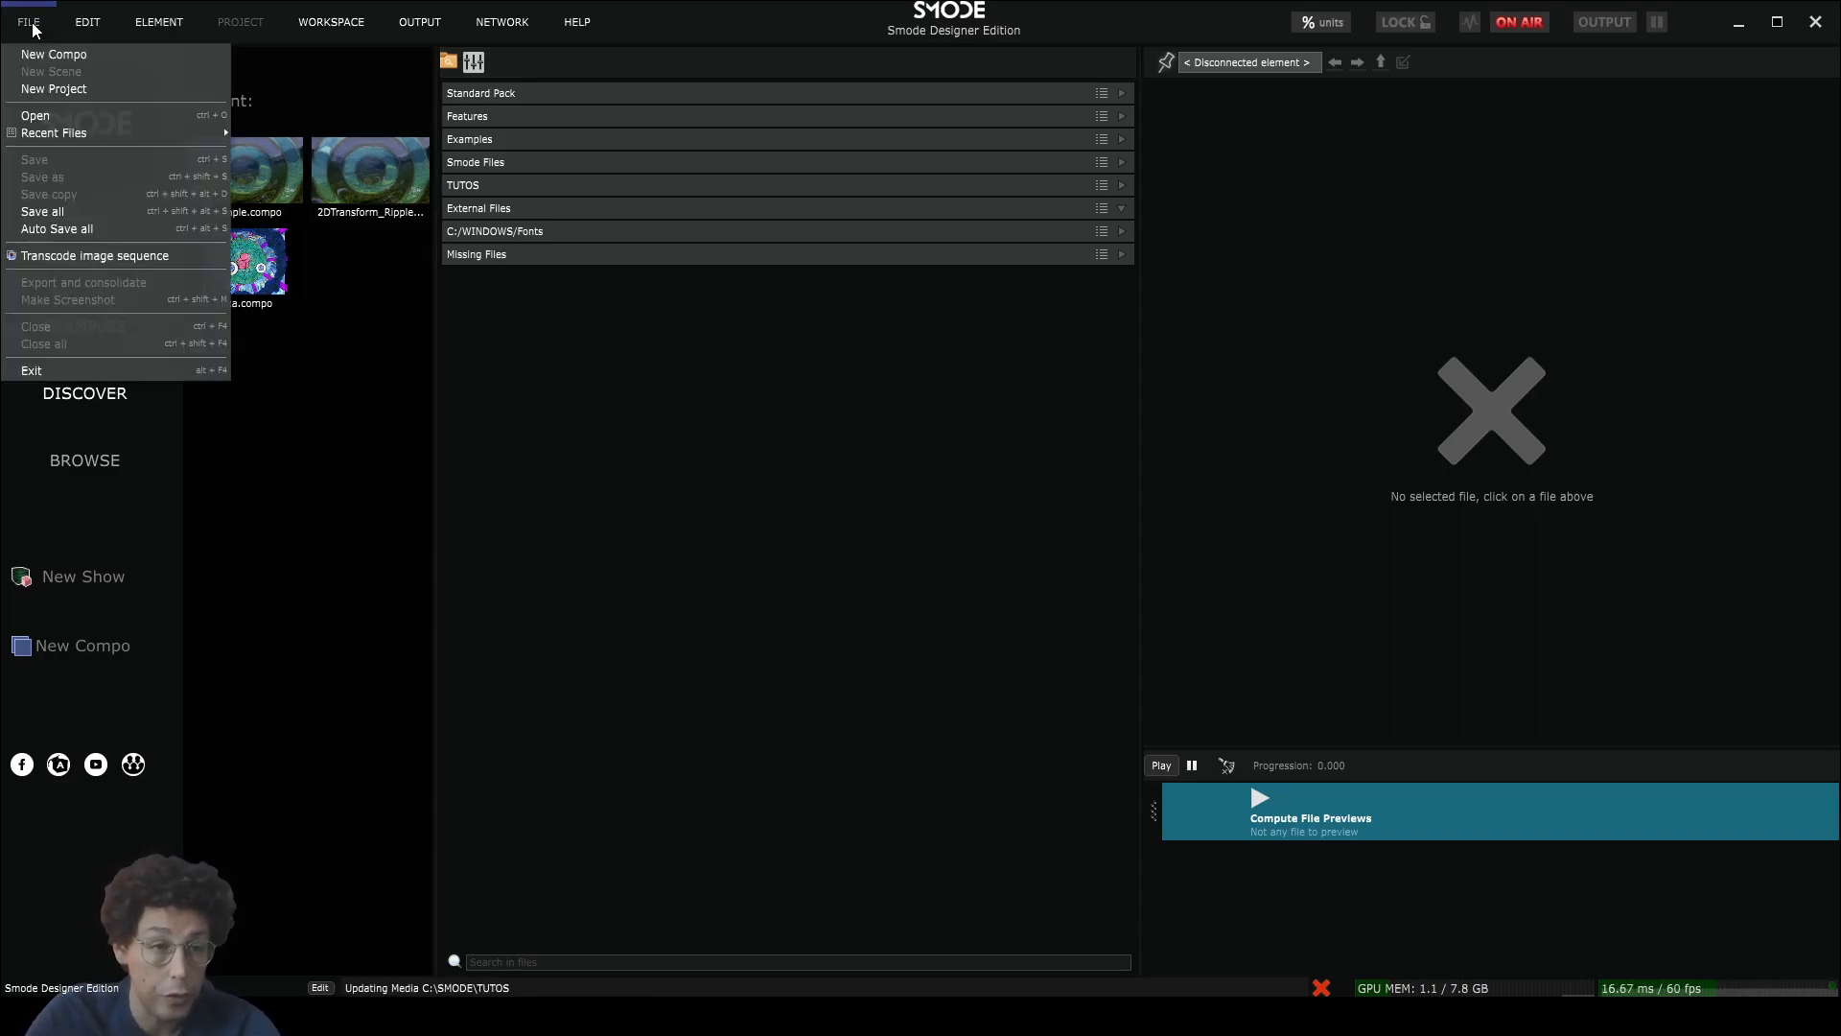
{"action": "left_click", "coordinate": [83, 55]}
Step: Confirm the new compo and drag the splitter left to narrow the media browser column
{"action": "left_click", "coordinate": [872, 635]}
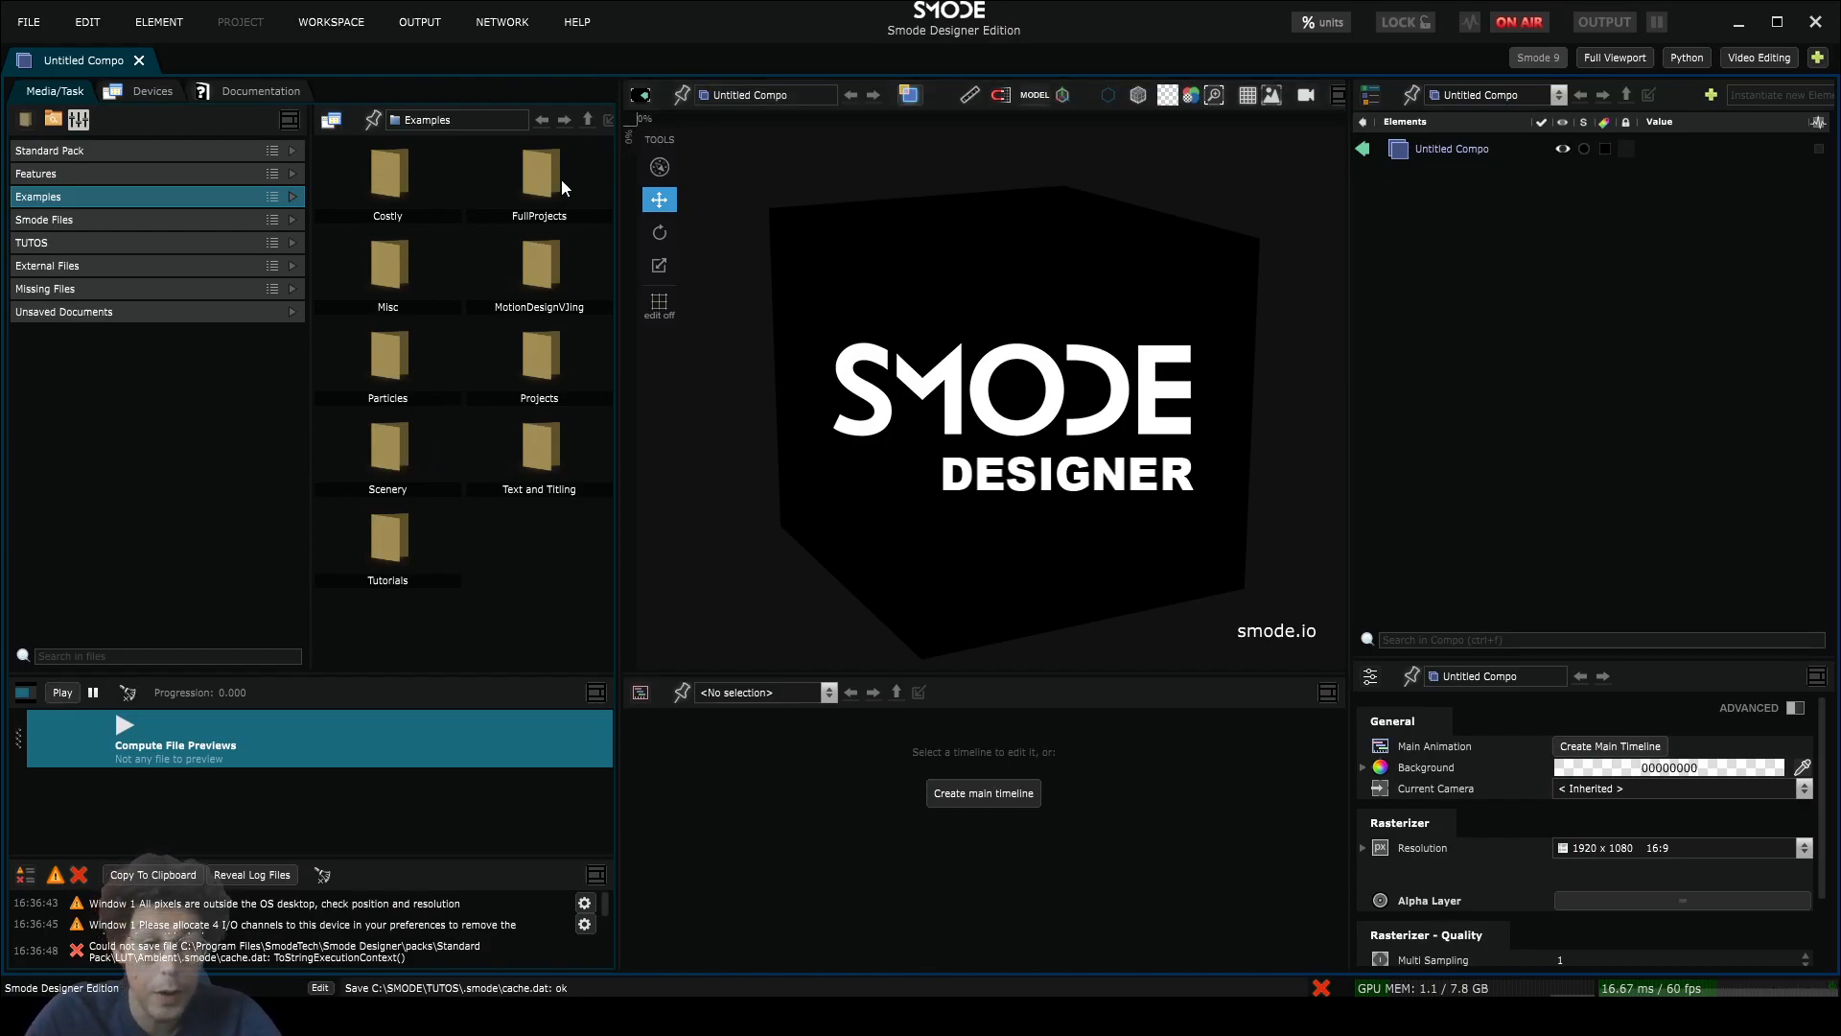
{"action": "left_click_drag", "start_coordinate": [615, 168], "coordinate": [528, 160]}
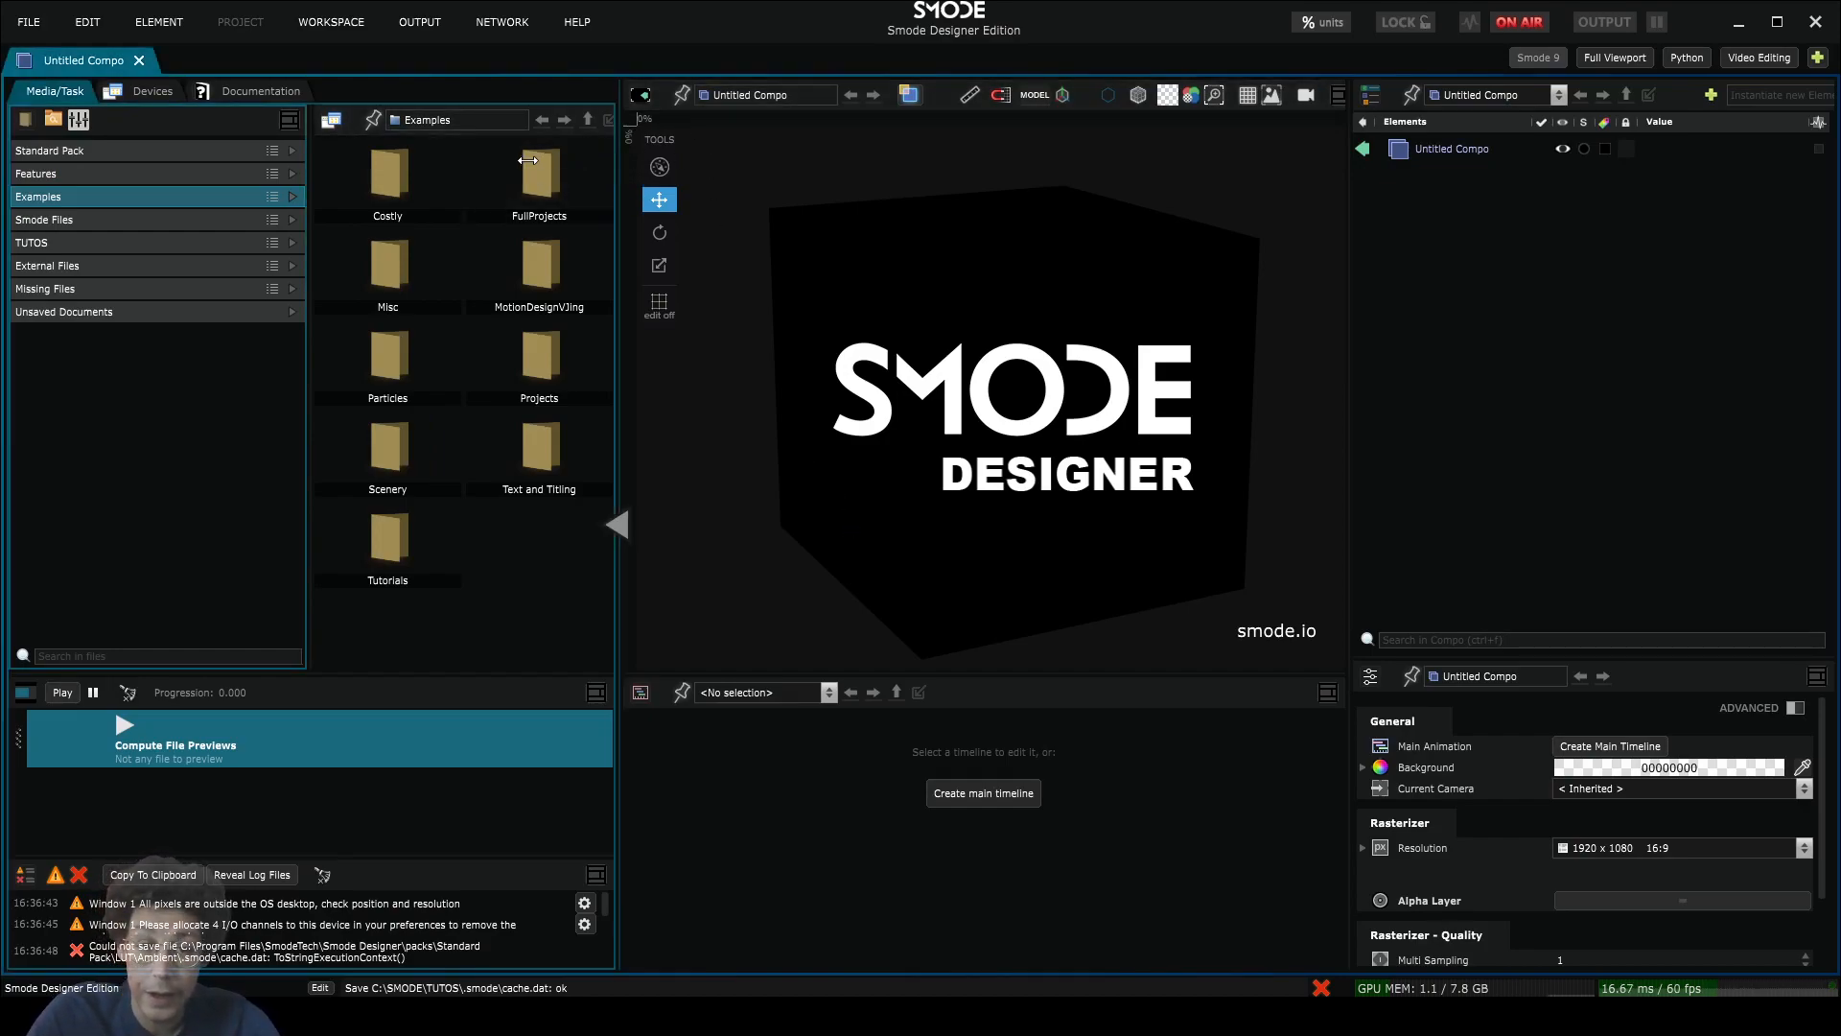
{"action": "left_click_drag", "start_coordinate": [428, 187], "coordinate": [427, 187]}
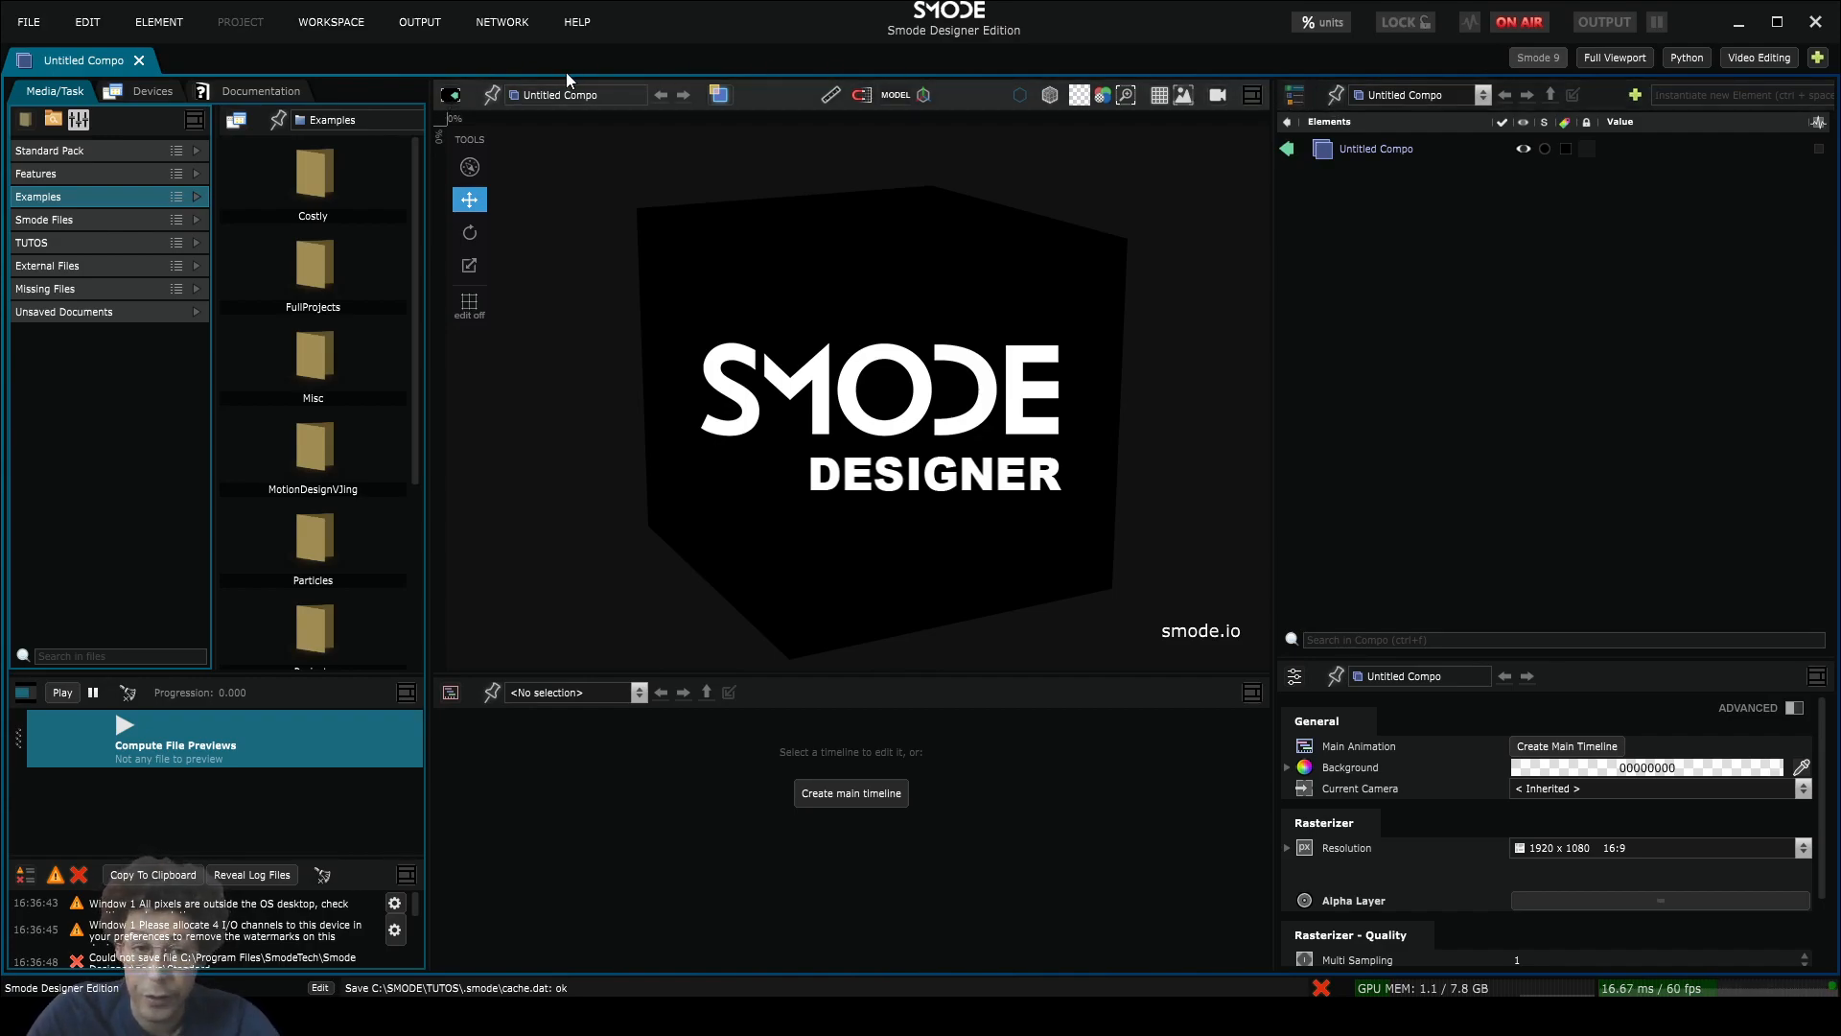
Step: Switch the centre panel through Viewport, Media Directories and then Element Tree
{"action": "left_click", "coordinate": [450, 95]}
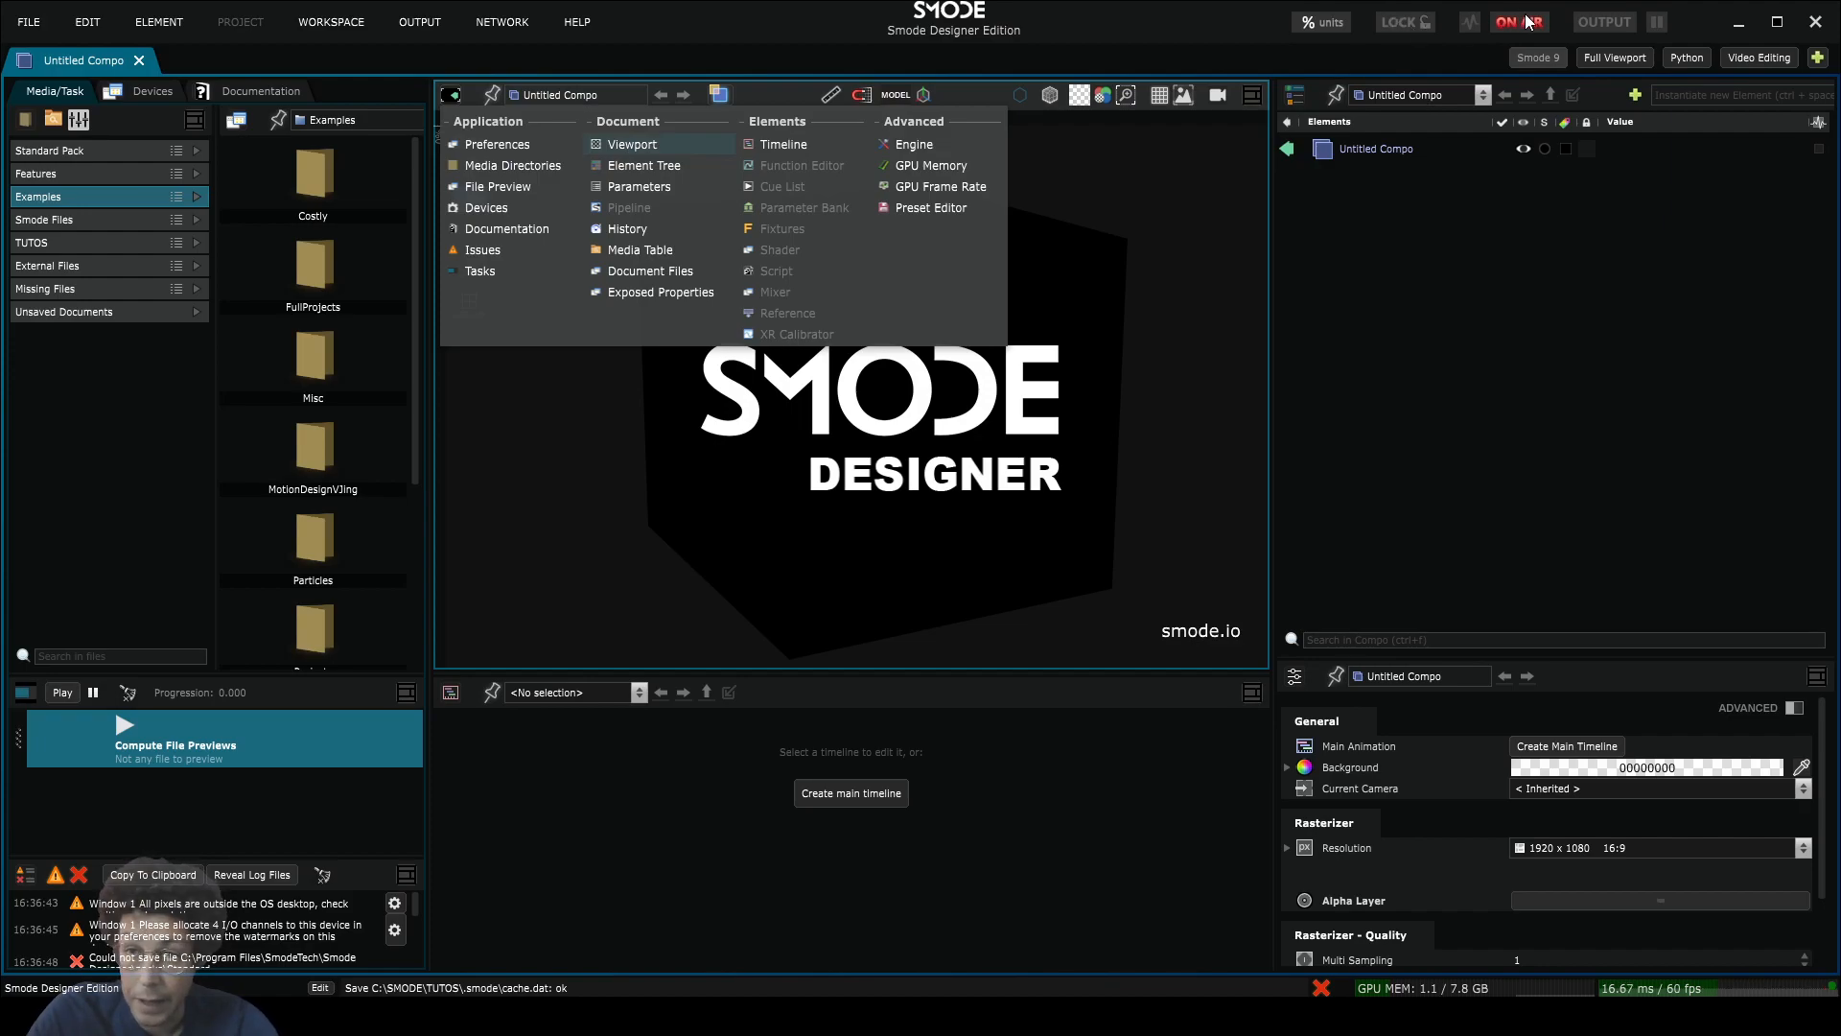
{"action": "left_click", "coordinate": [632, 144]}
{"action": "left_click", "coordinate": [451, 94]}
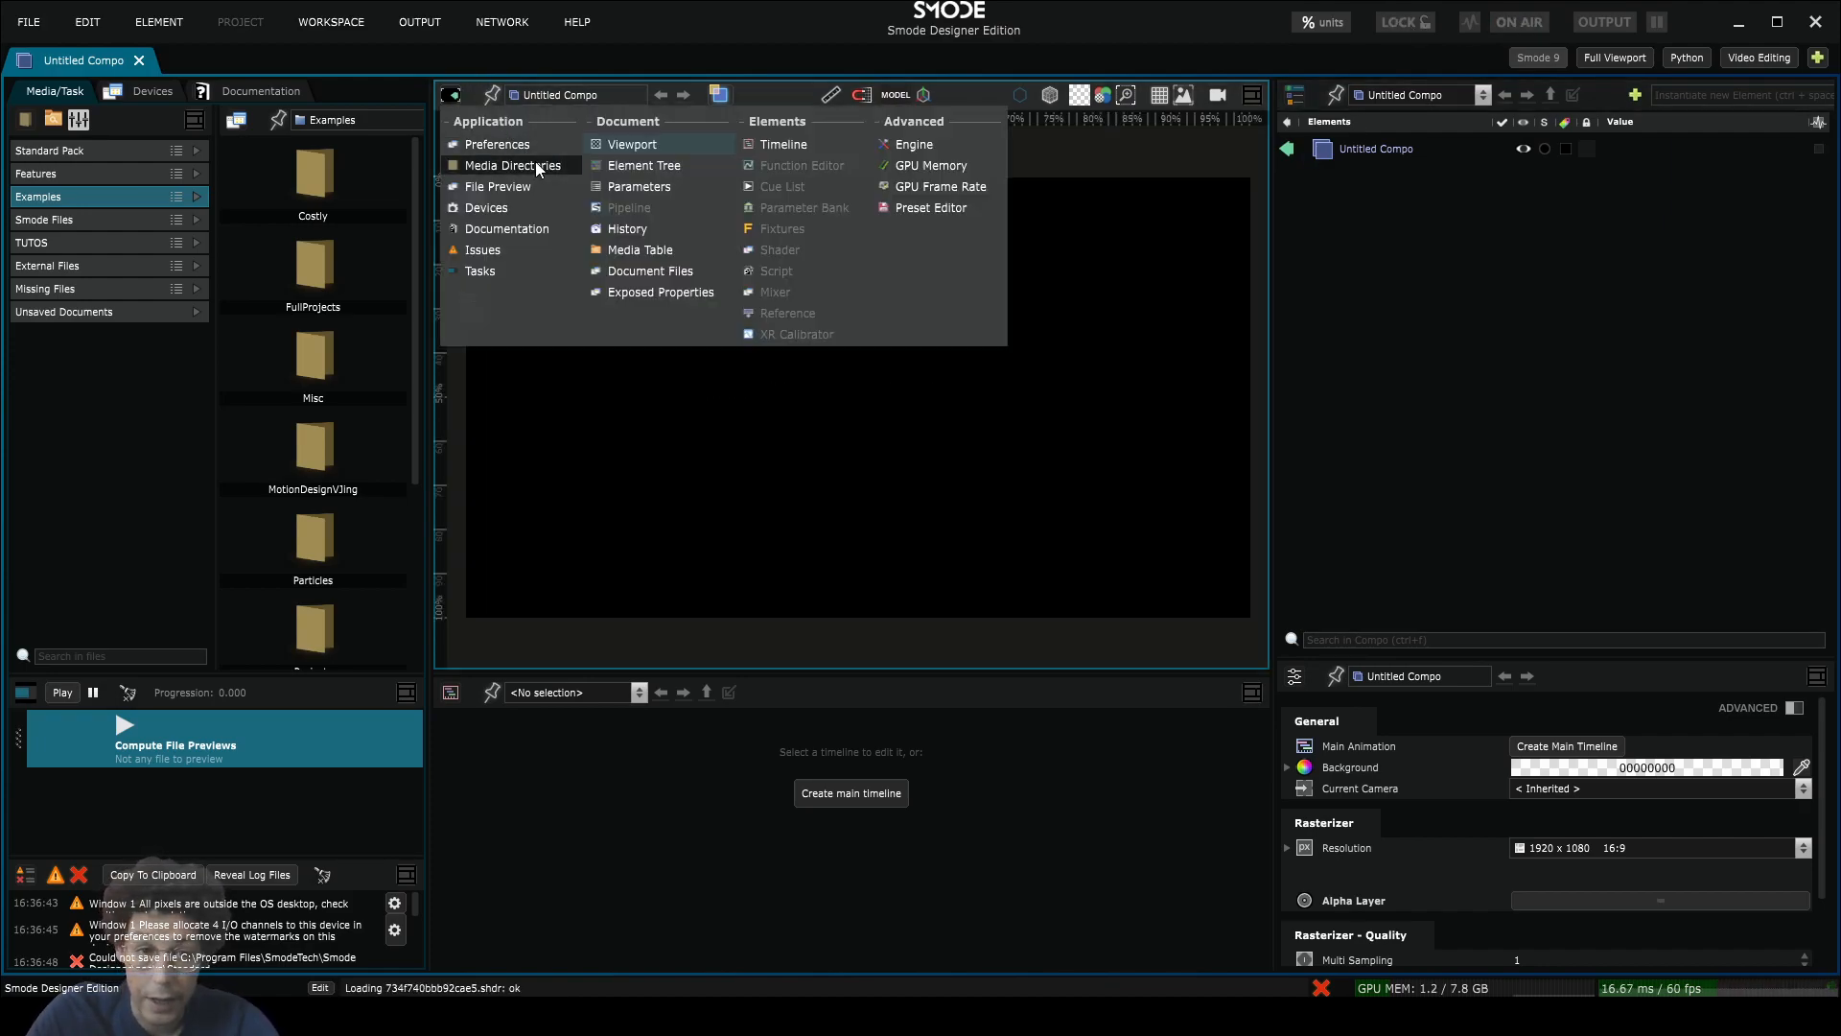
{"action": "left_click", "coordinate": [533, 166]}
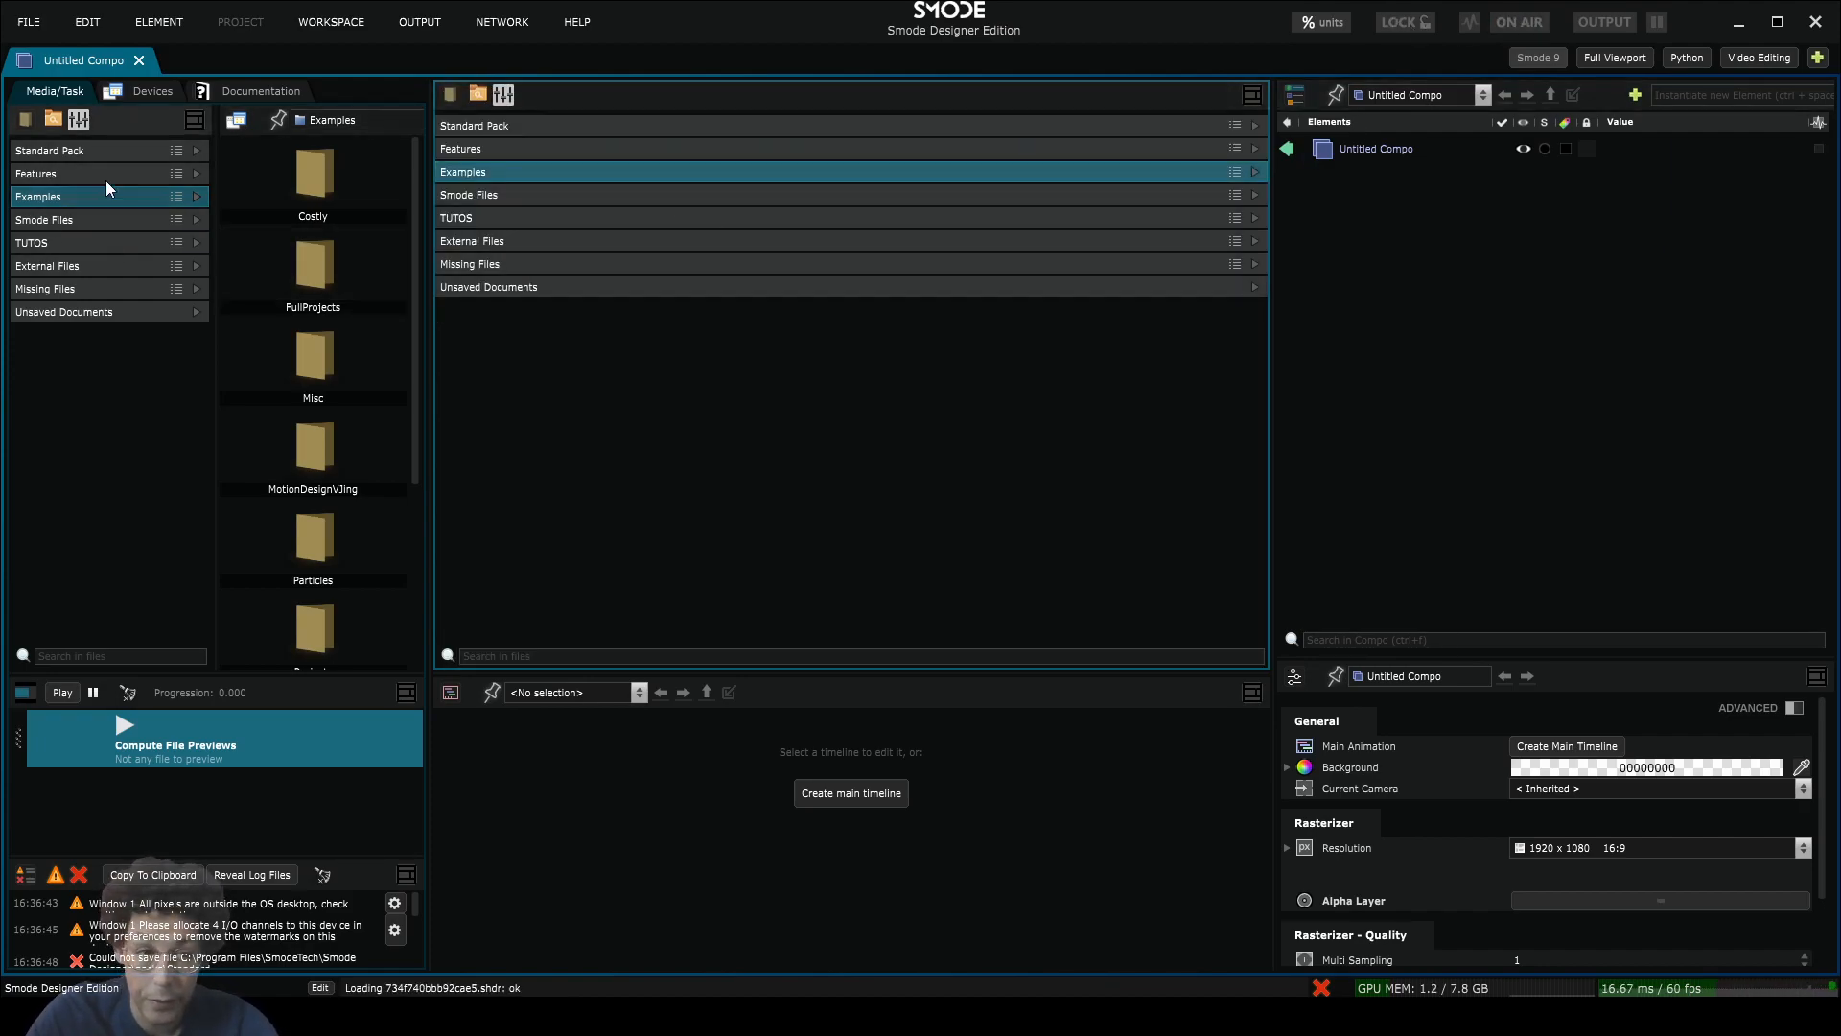
{"action": "left_click", "coordinate": [451, 95]}
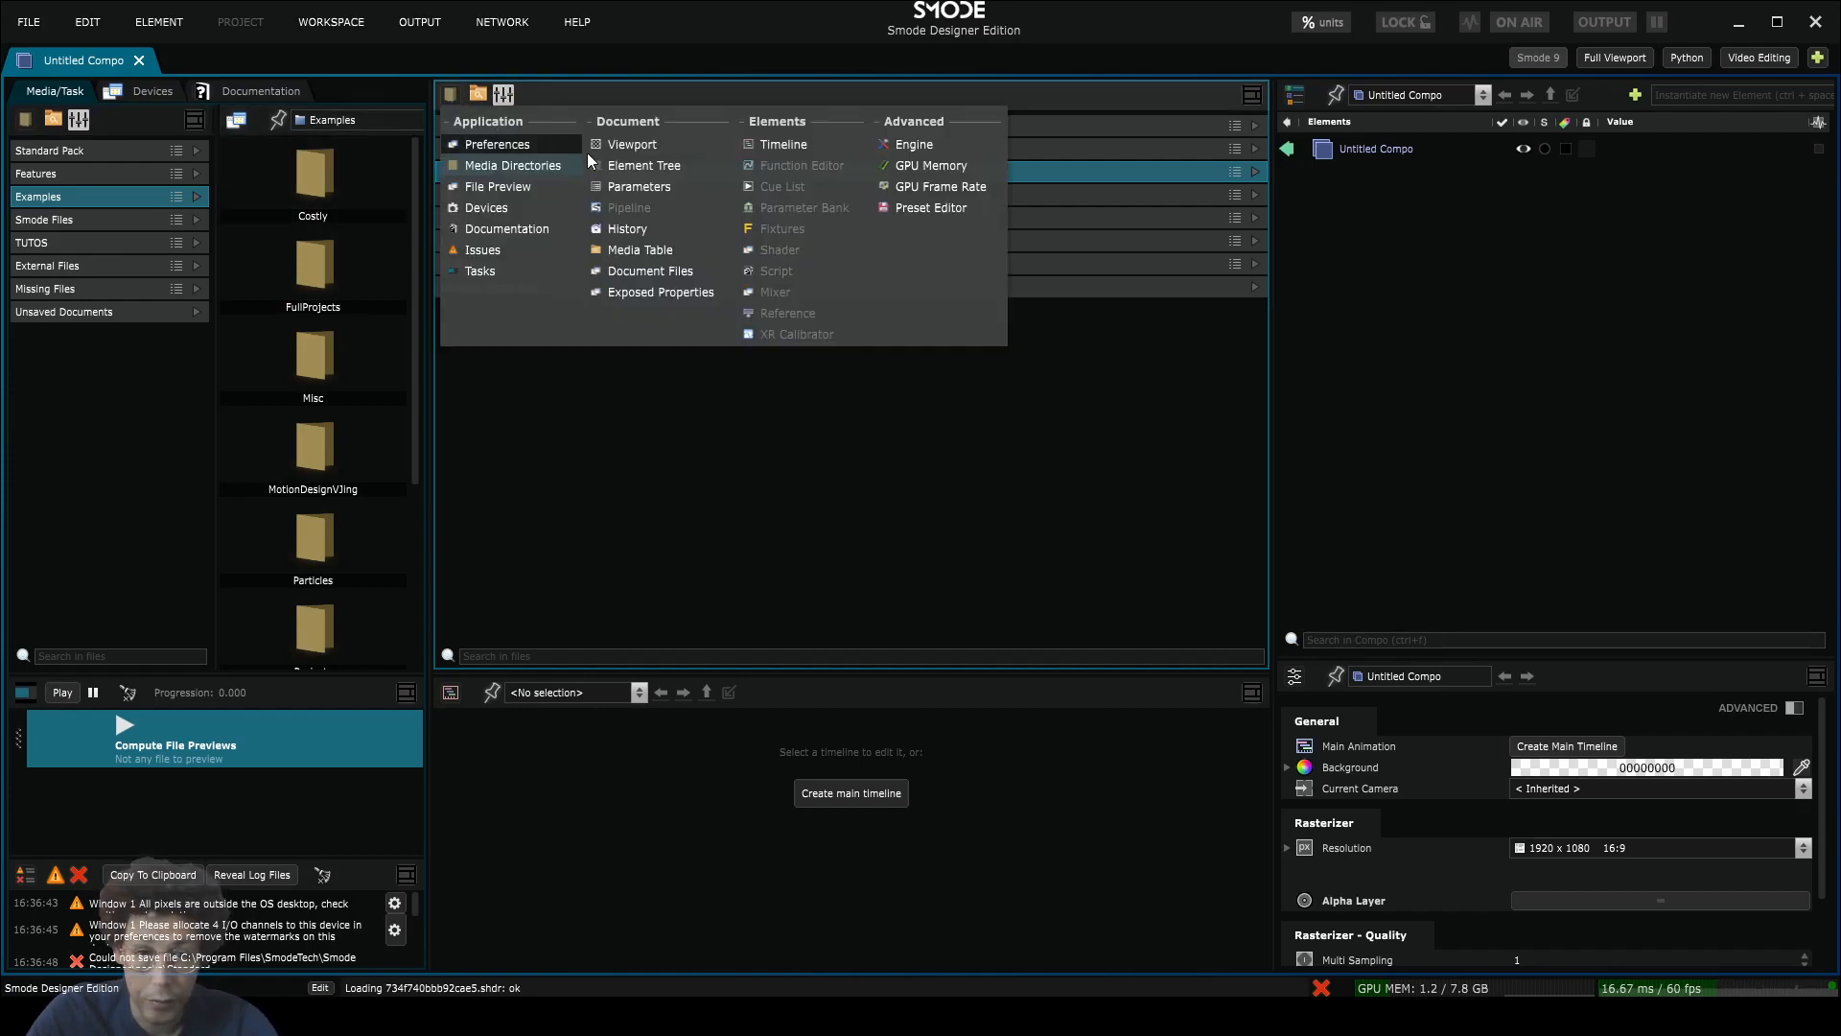
{"action": "left_click", "coordinate": [620, 175]}
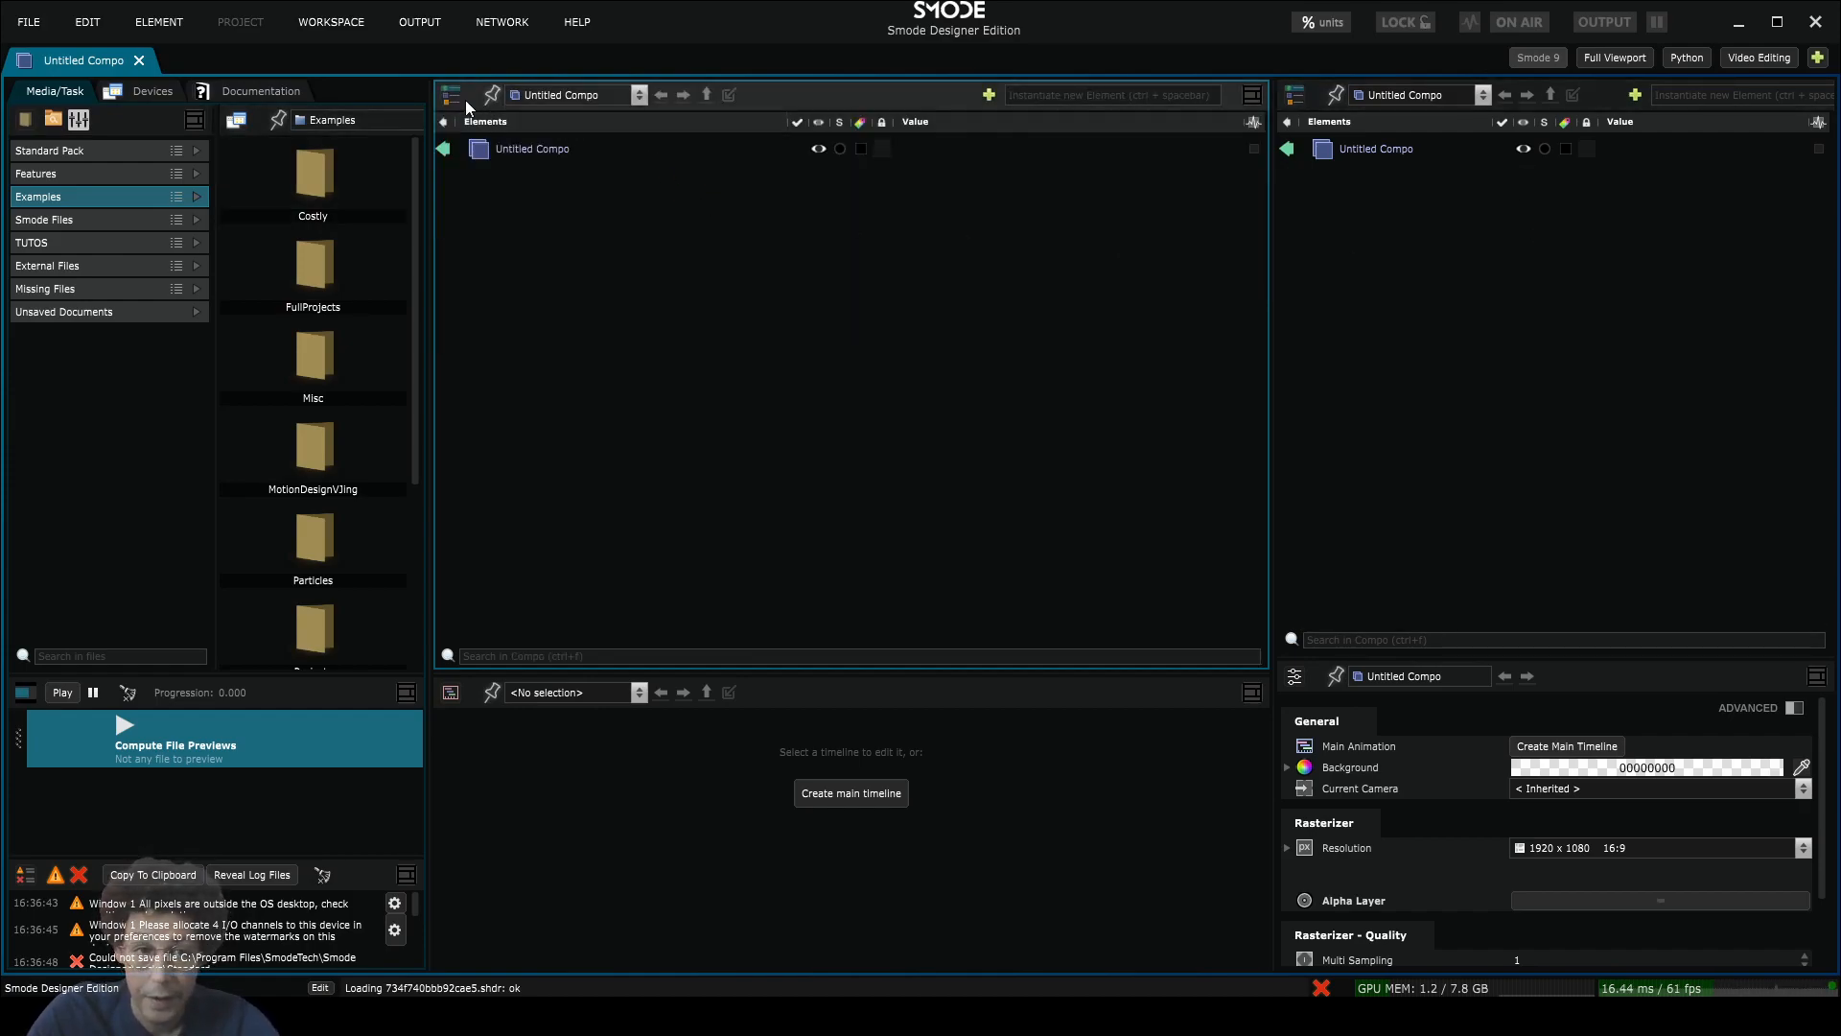
Step: Return the centre panel to a Viewport showing the empty canvas
{"action": "left_click", "coordinate": [451, 95]}
{"action": "left_click", "coordinate": [661, 150]}
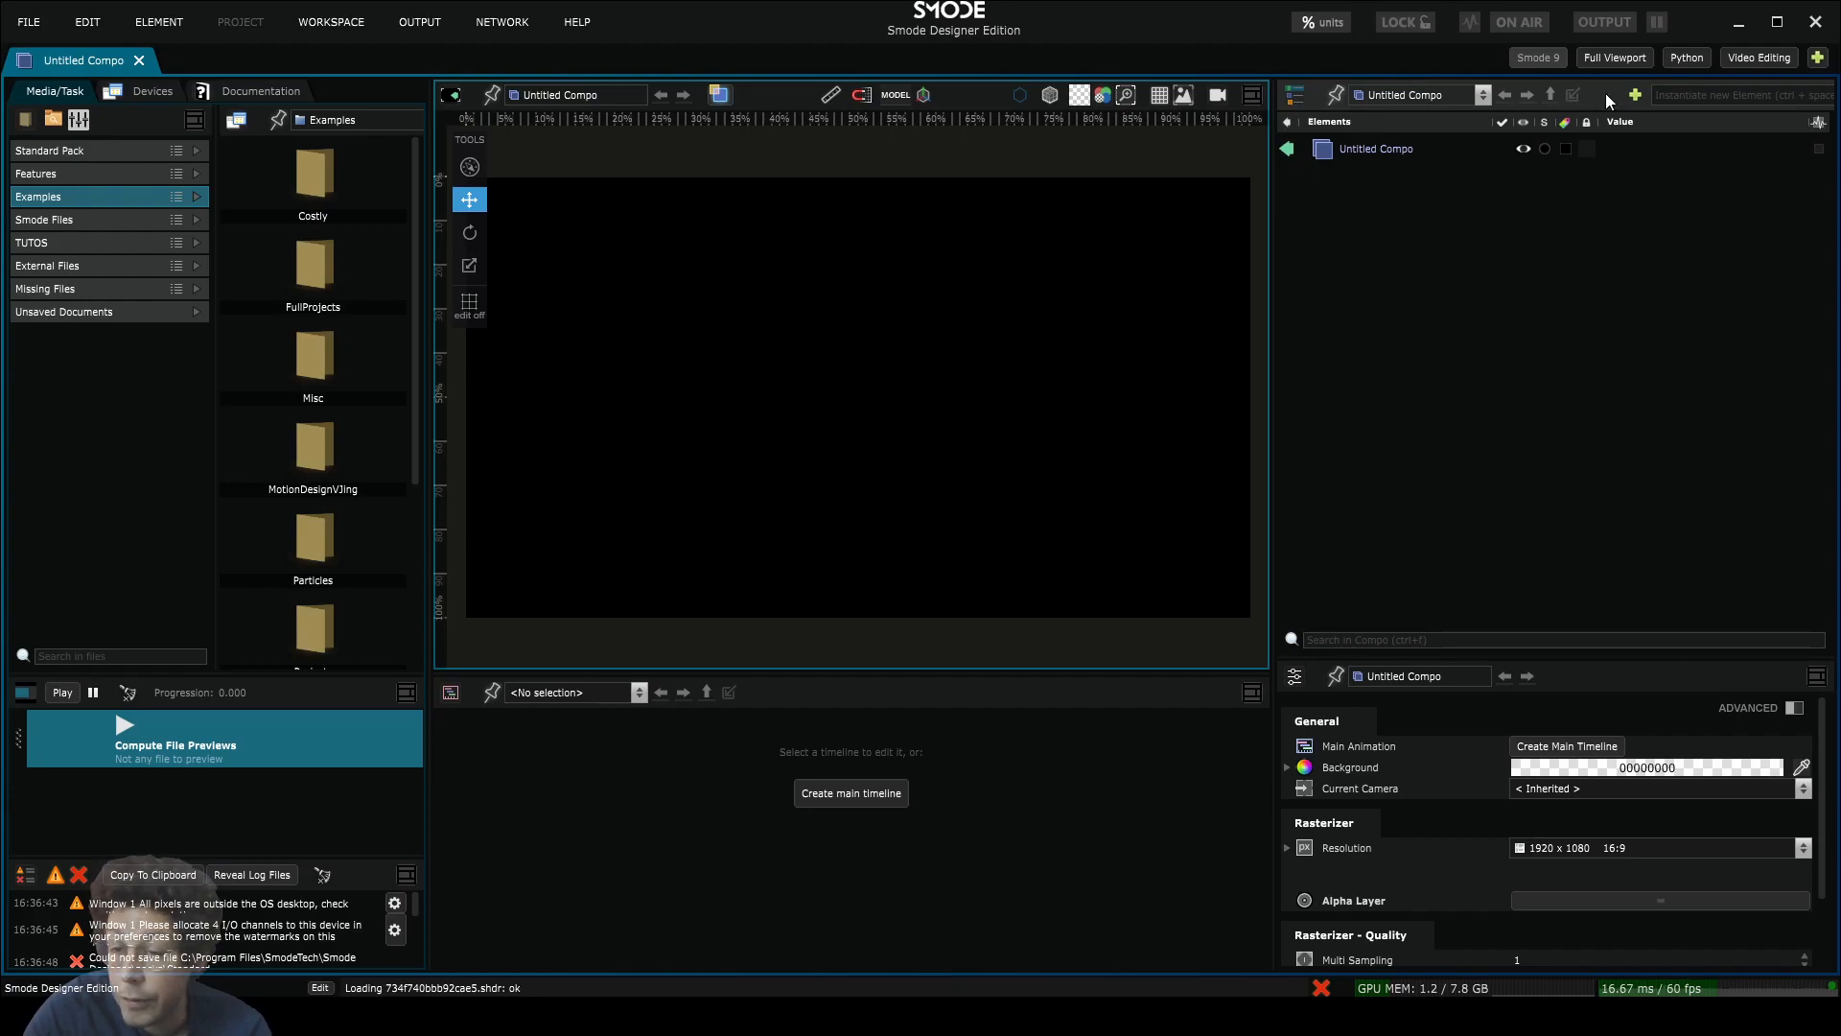
{"action": "scroll", "coordinate": [1611, 95], "scroll_direction": "down", "scroll_amount": 2}
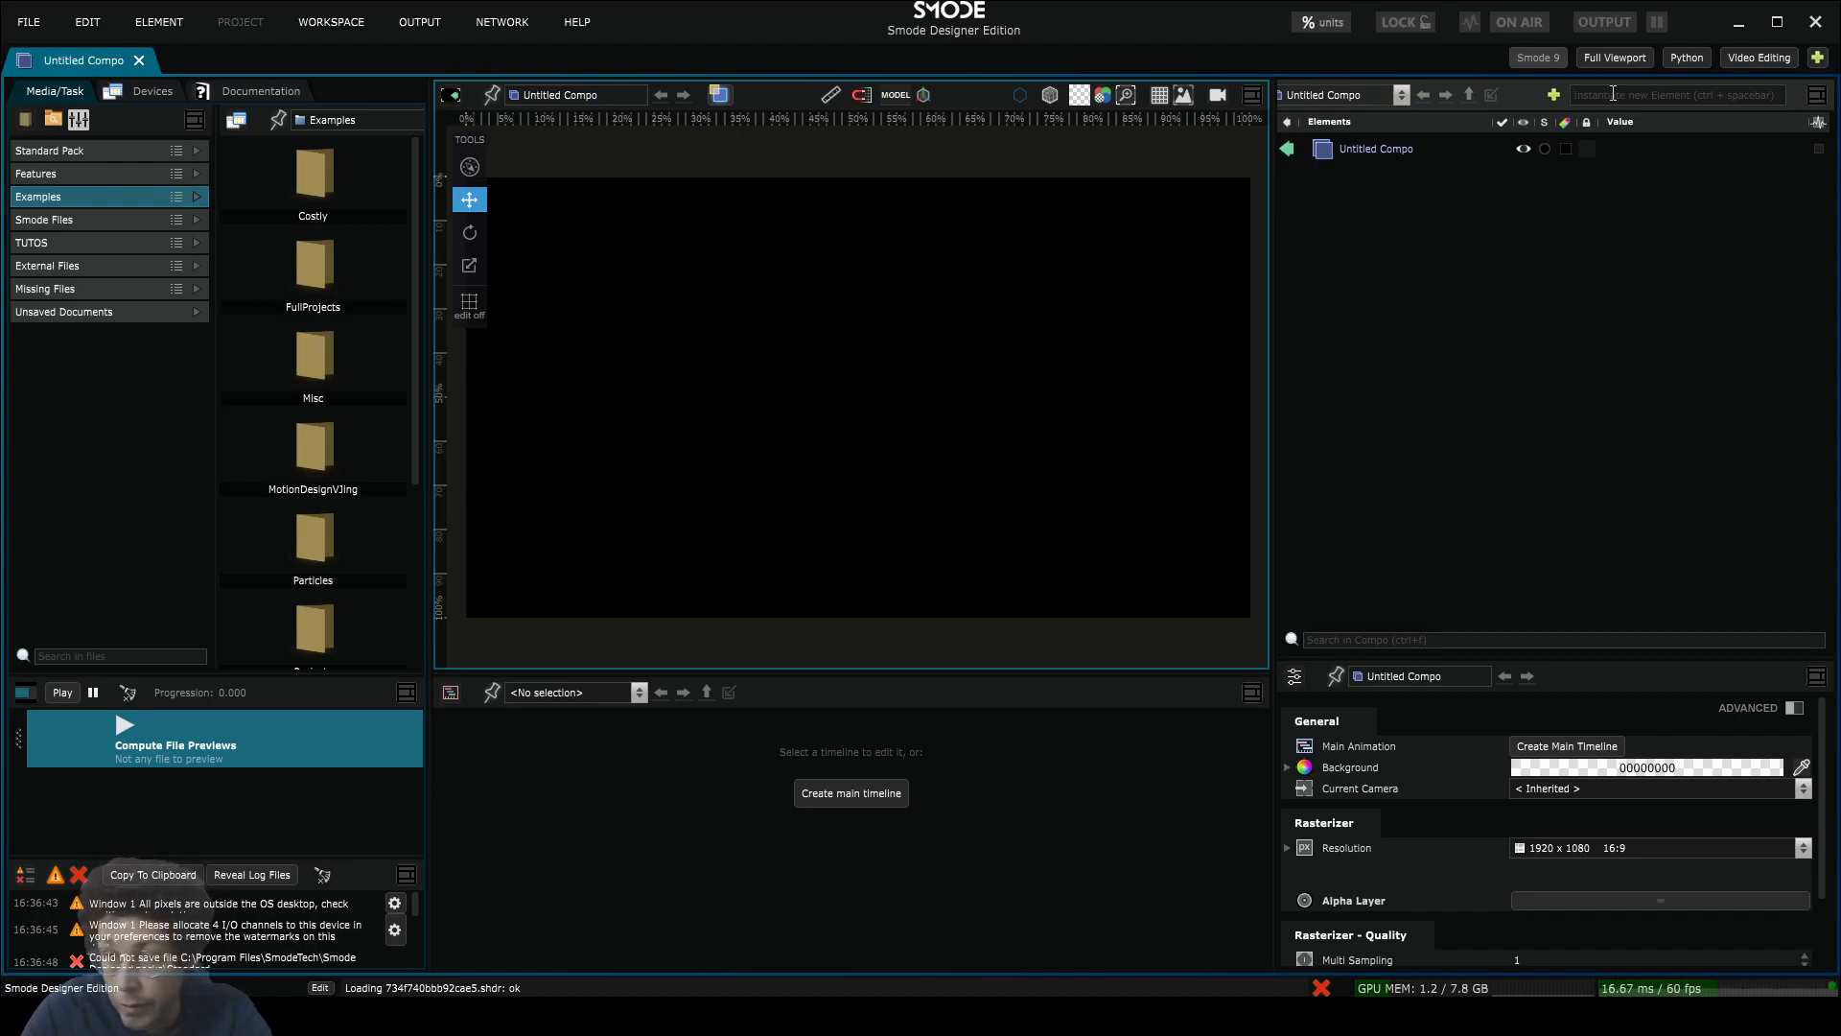
{"action": "scroll", "coordinate": [1613, 94], "scroll_direction": "up", "scroll_amount": 2}
{"action": "scroll", "coordinate": [1613, 94], "scroll_direction": "down", "scroll_amount": 2}
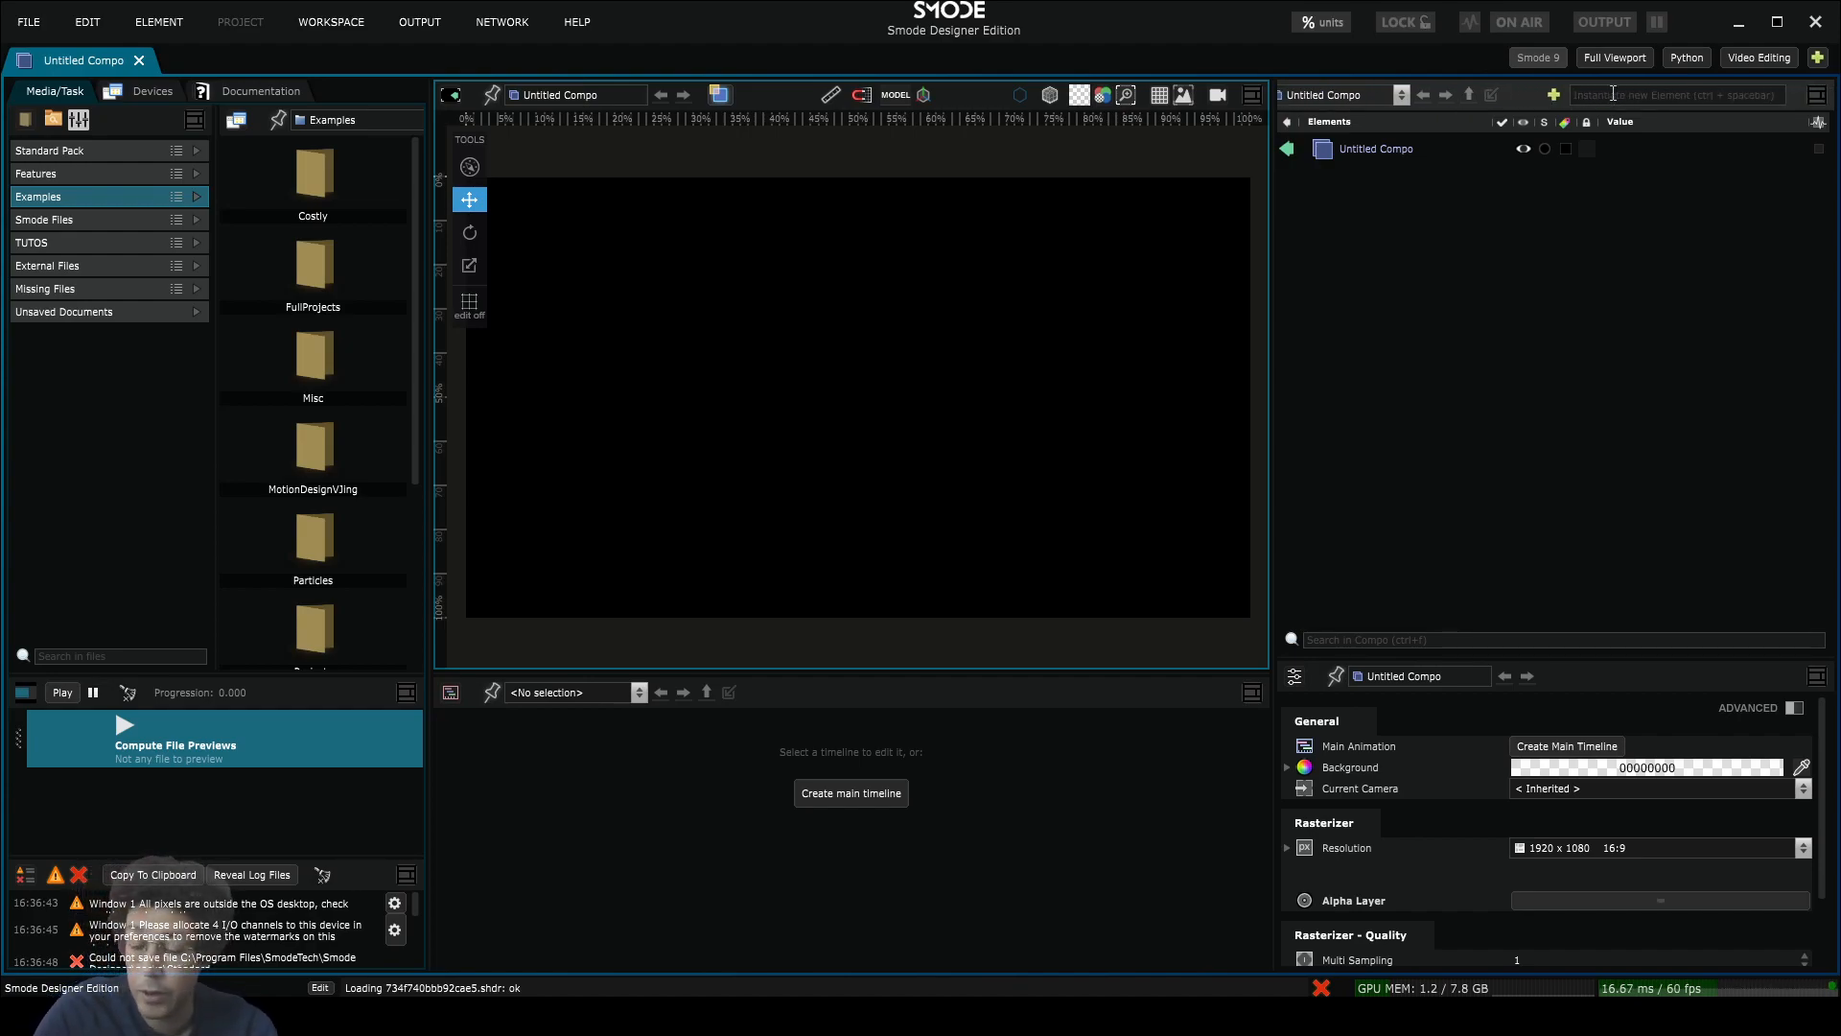
{"action": "scroll", "coordinate": [1613, 94], "scroll_direction": "up", "scroll_amount": 2}
{"action": "scroll", "coordinate": [1761, 94], "scroll_direction": "down", "scroll_amount": 2}
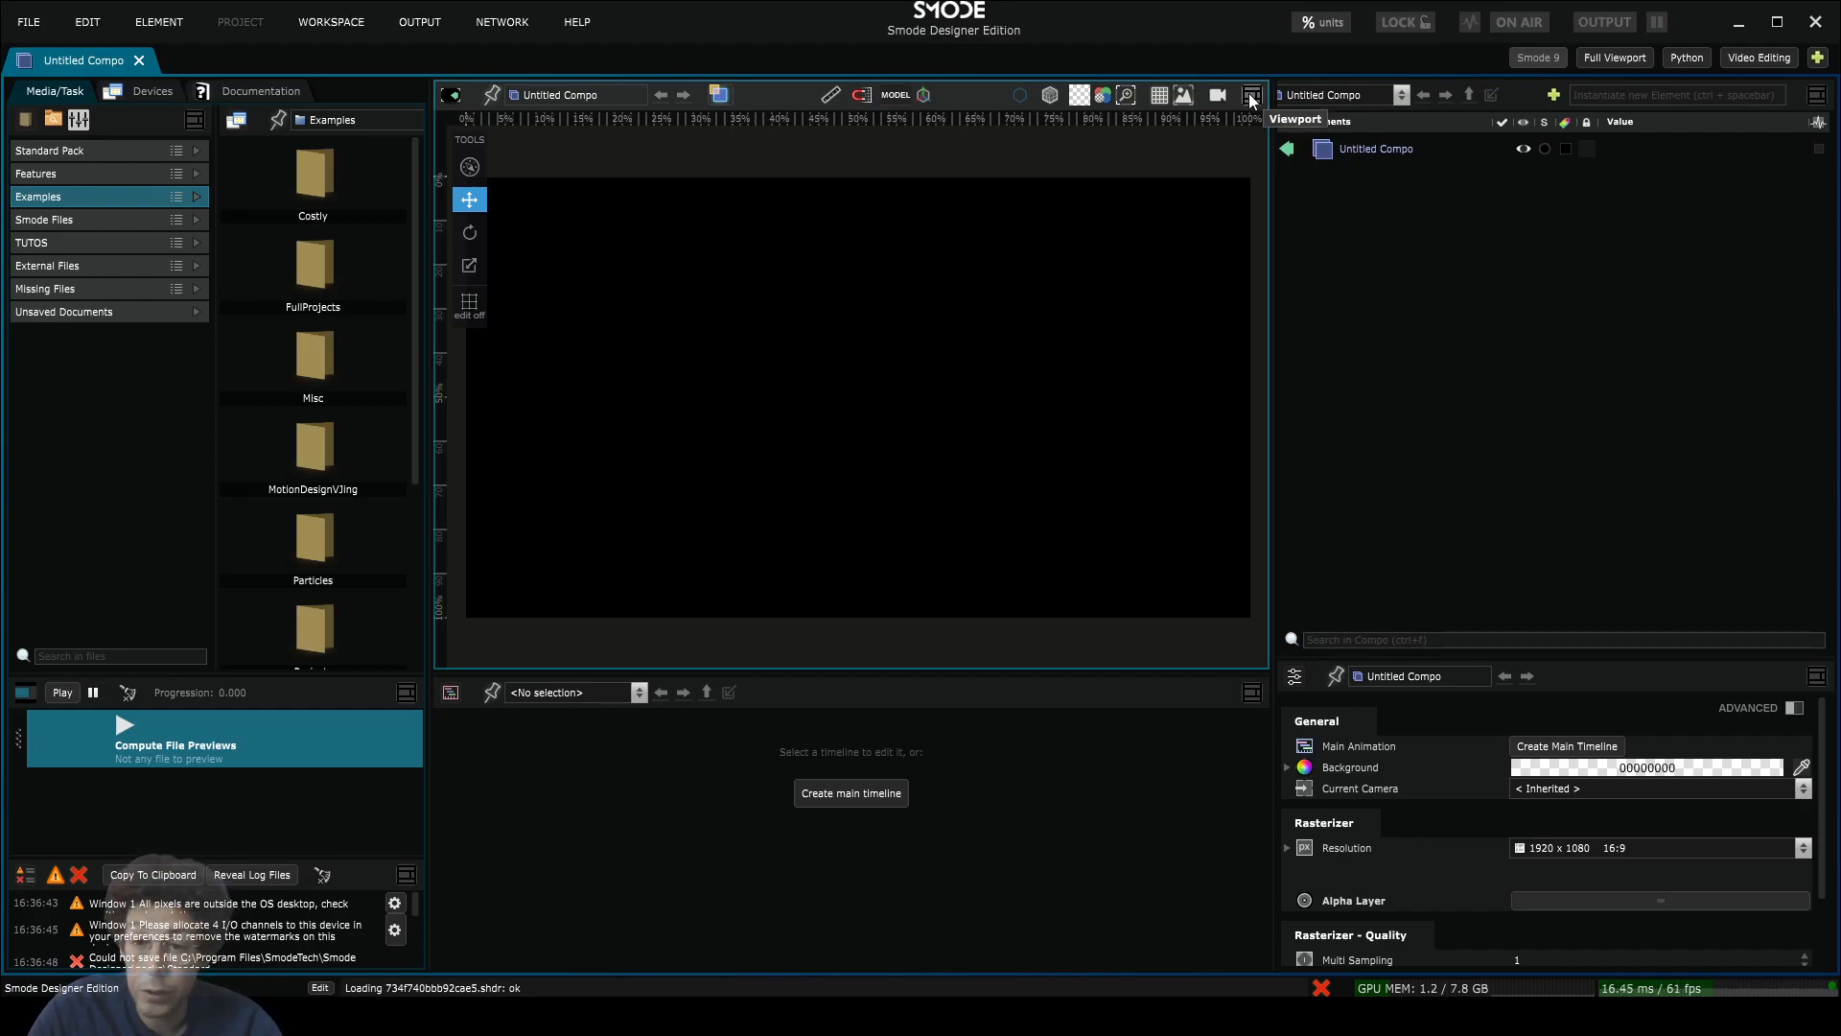
Step: Split the viewport vertically, then split the right viewport horizontally into top and bottom
{"action": "left_click", "coordinate": [1251, 96]}
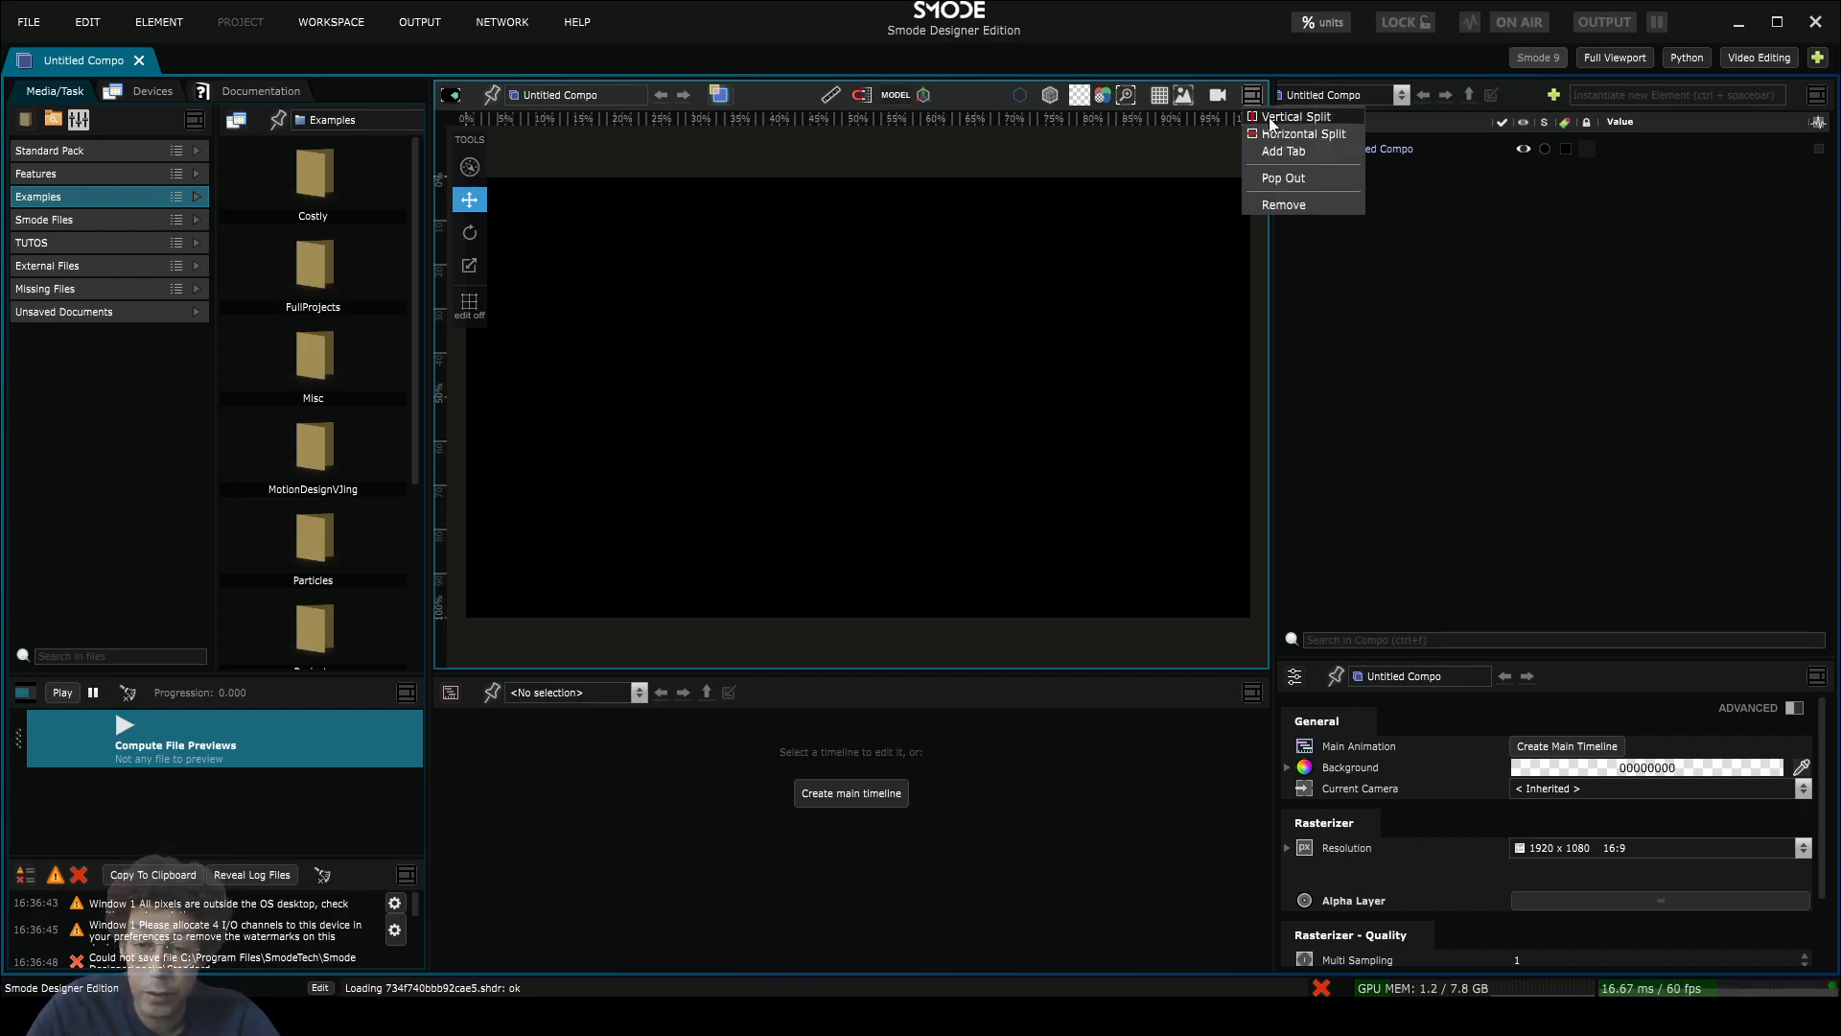
{"action": "left_click", "coordinate": [1270, 118]}
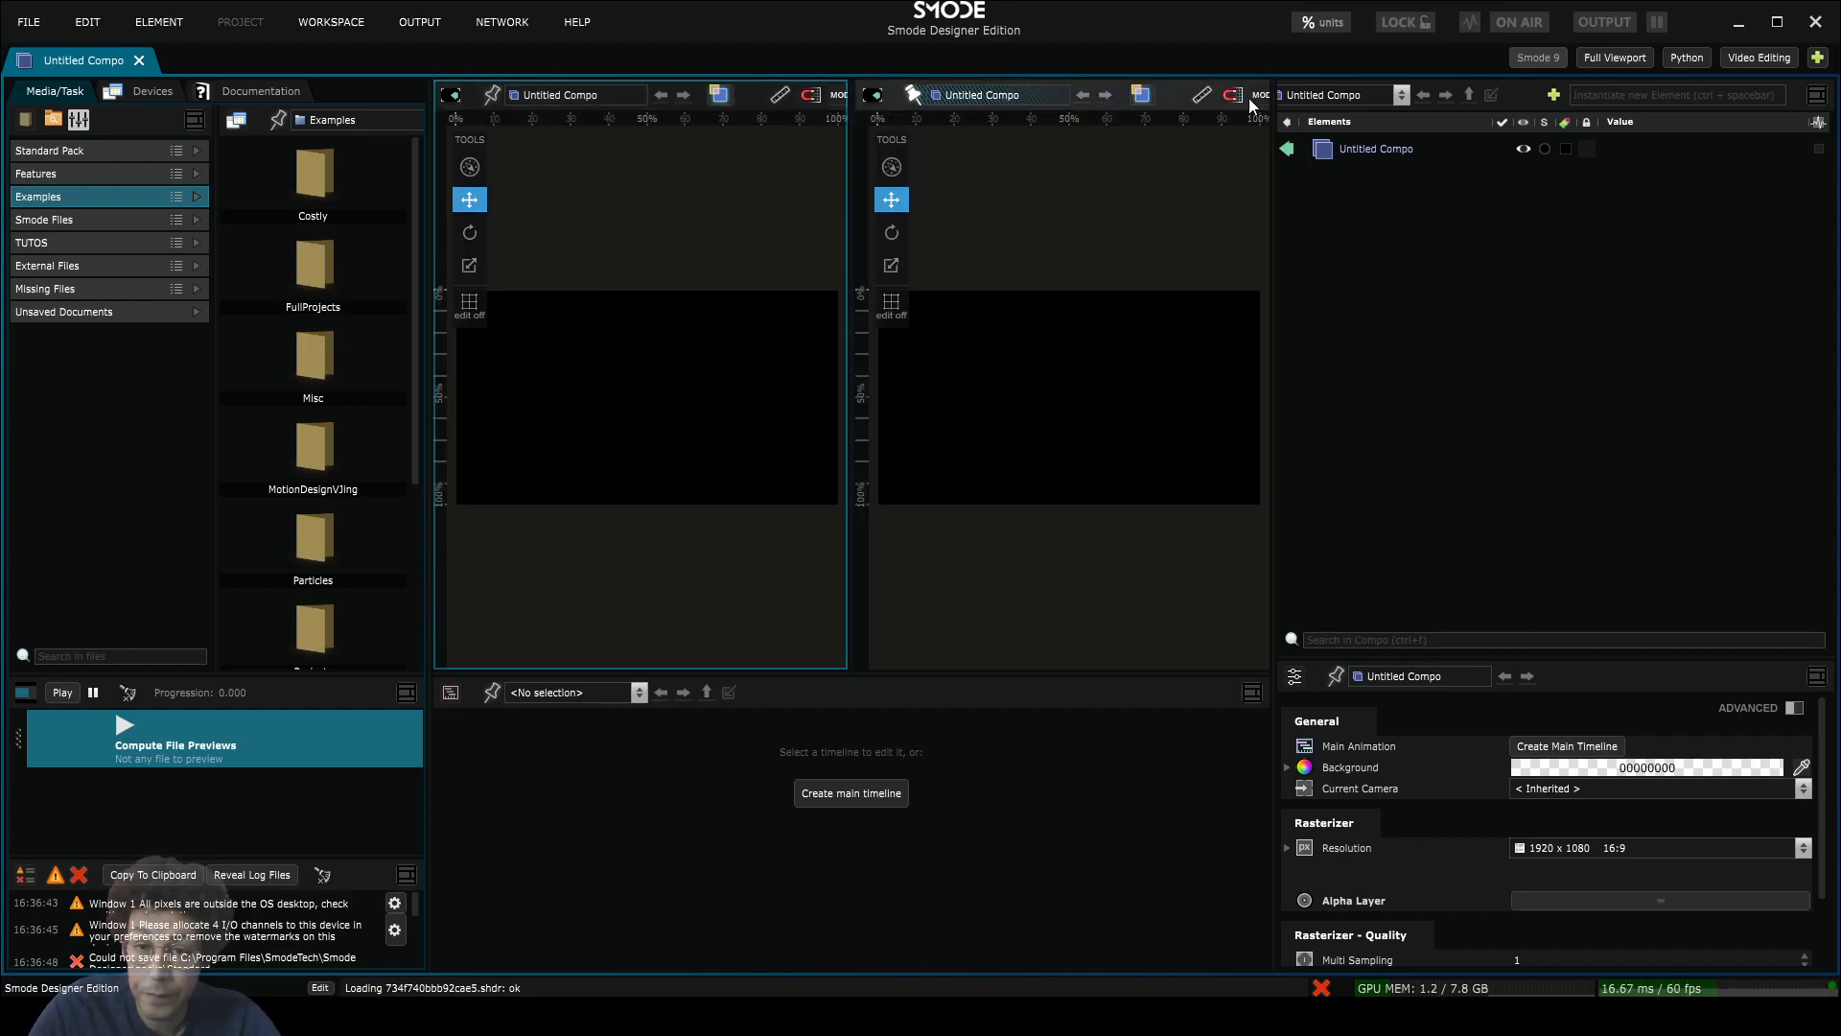
{"action": "scroll", "coordinate": [1249, 98], "scroll_direction": "down", "scroll_amount": 5}
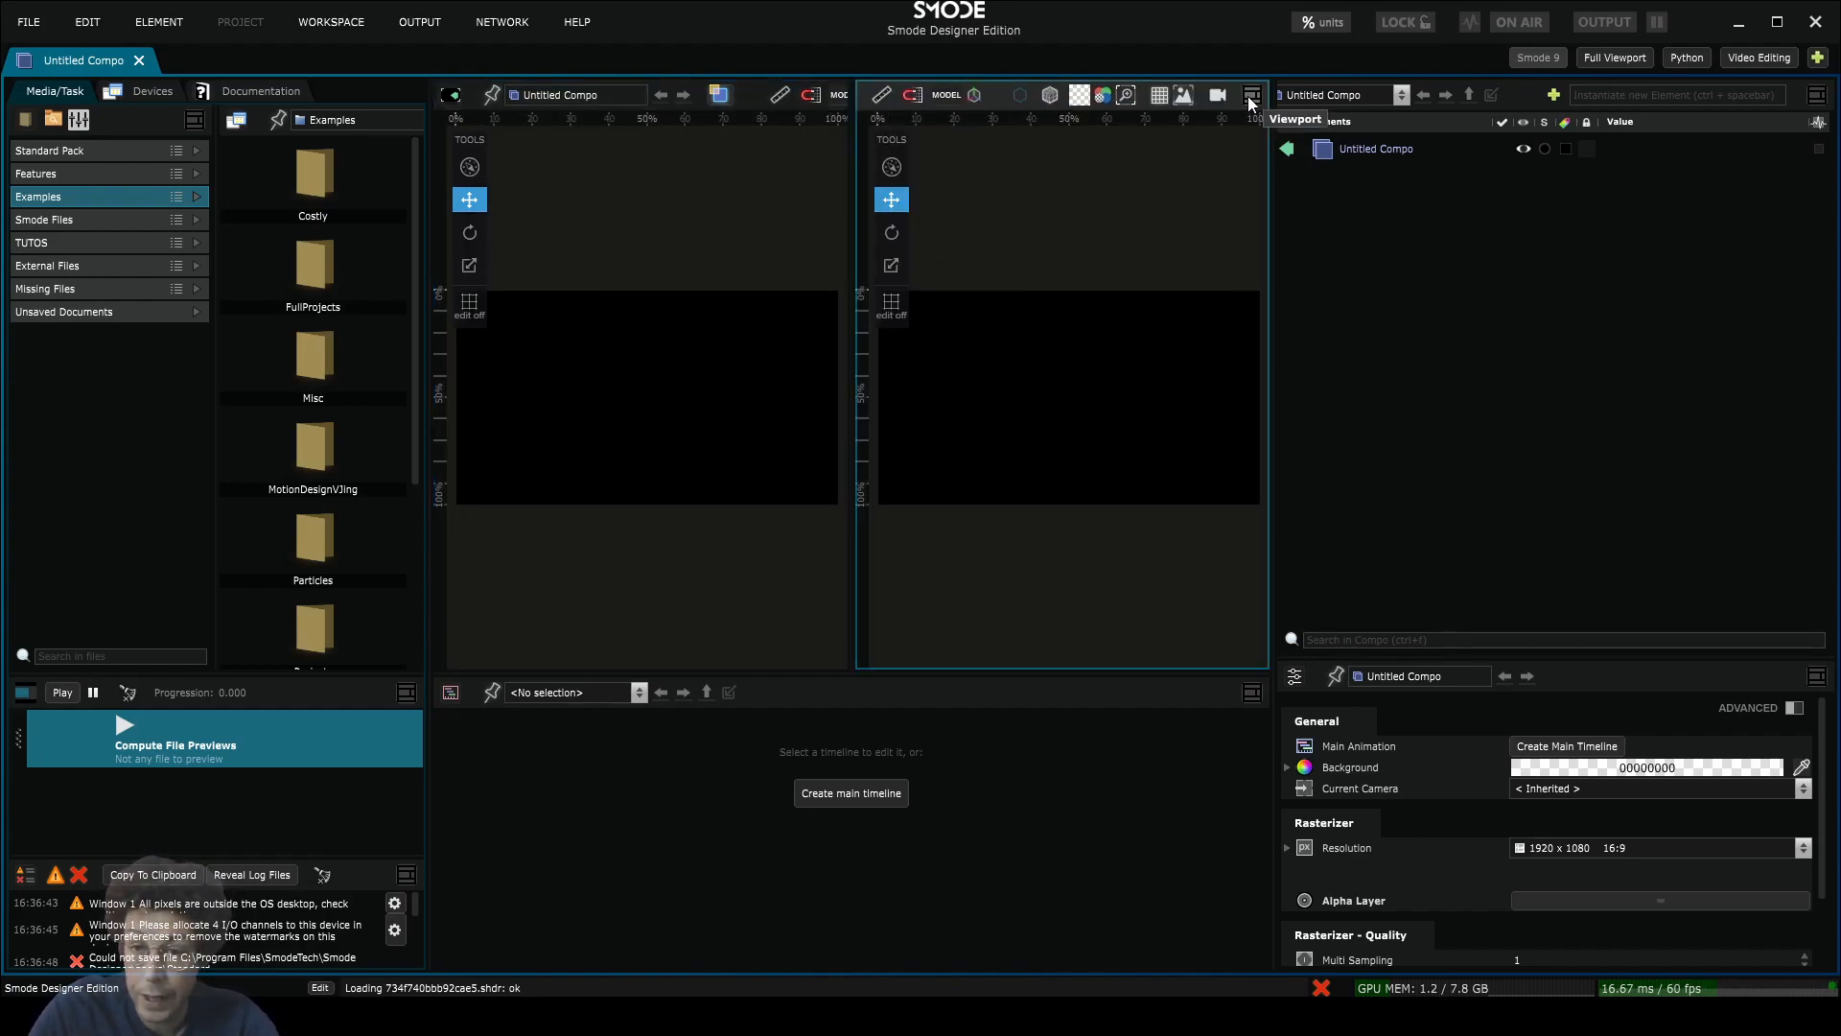
{"action": "left_click", "coordinate": [1251, 96]}
{"action": "left_click", "coordinate": [1271, 131]}
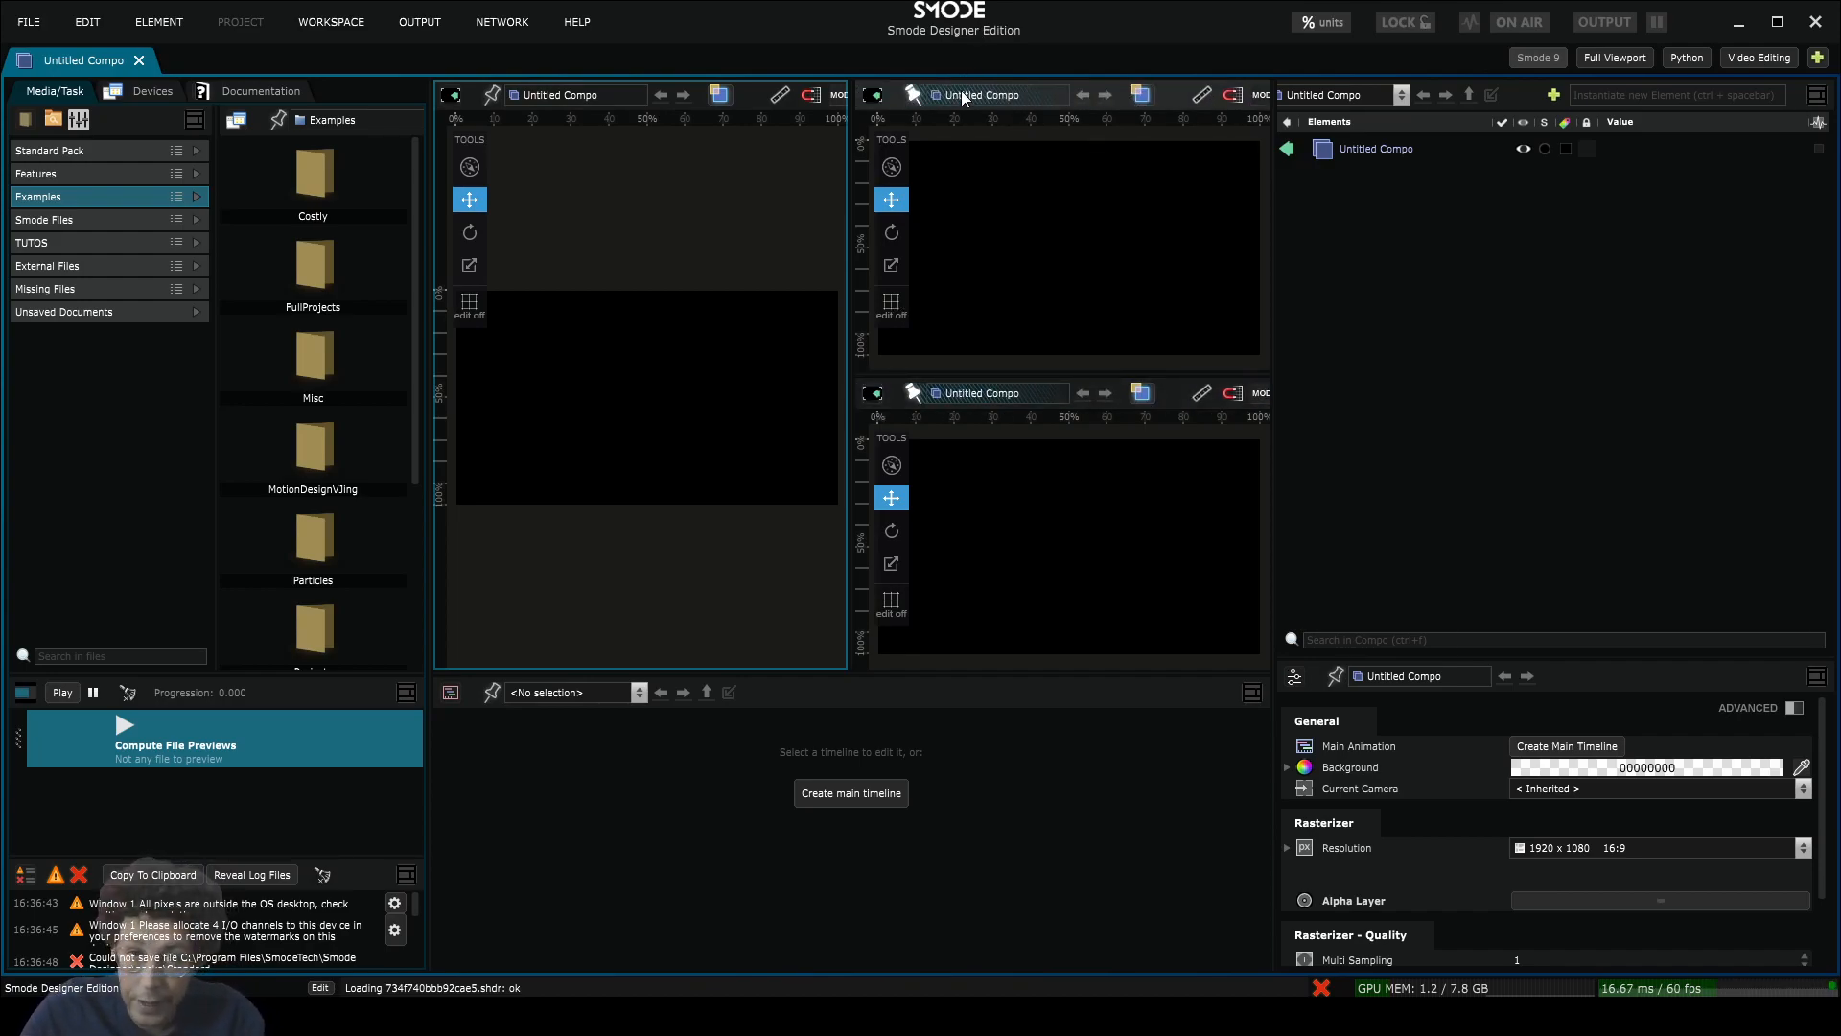
Step: Make the top-right panel Media Directories and the bottom-right panel GPU Memory
{"action": "left_click", "coordinate": [873, 94]}
{"action": "left_click", "coordinate": [941, 168]}
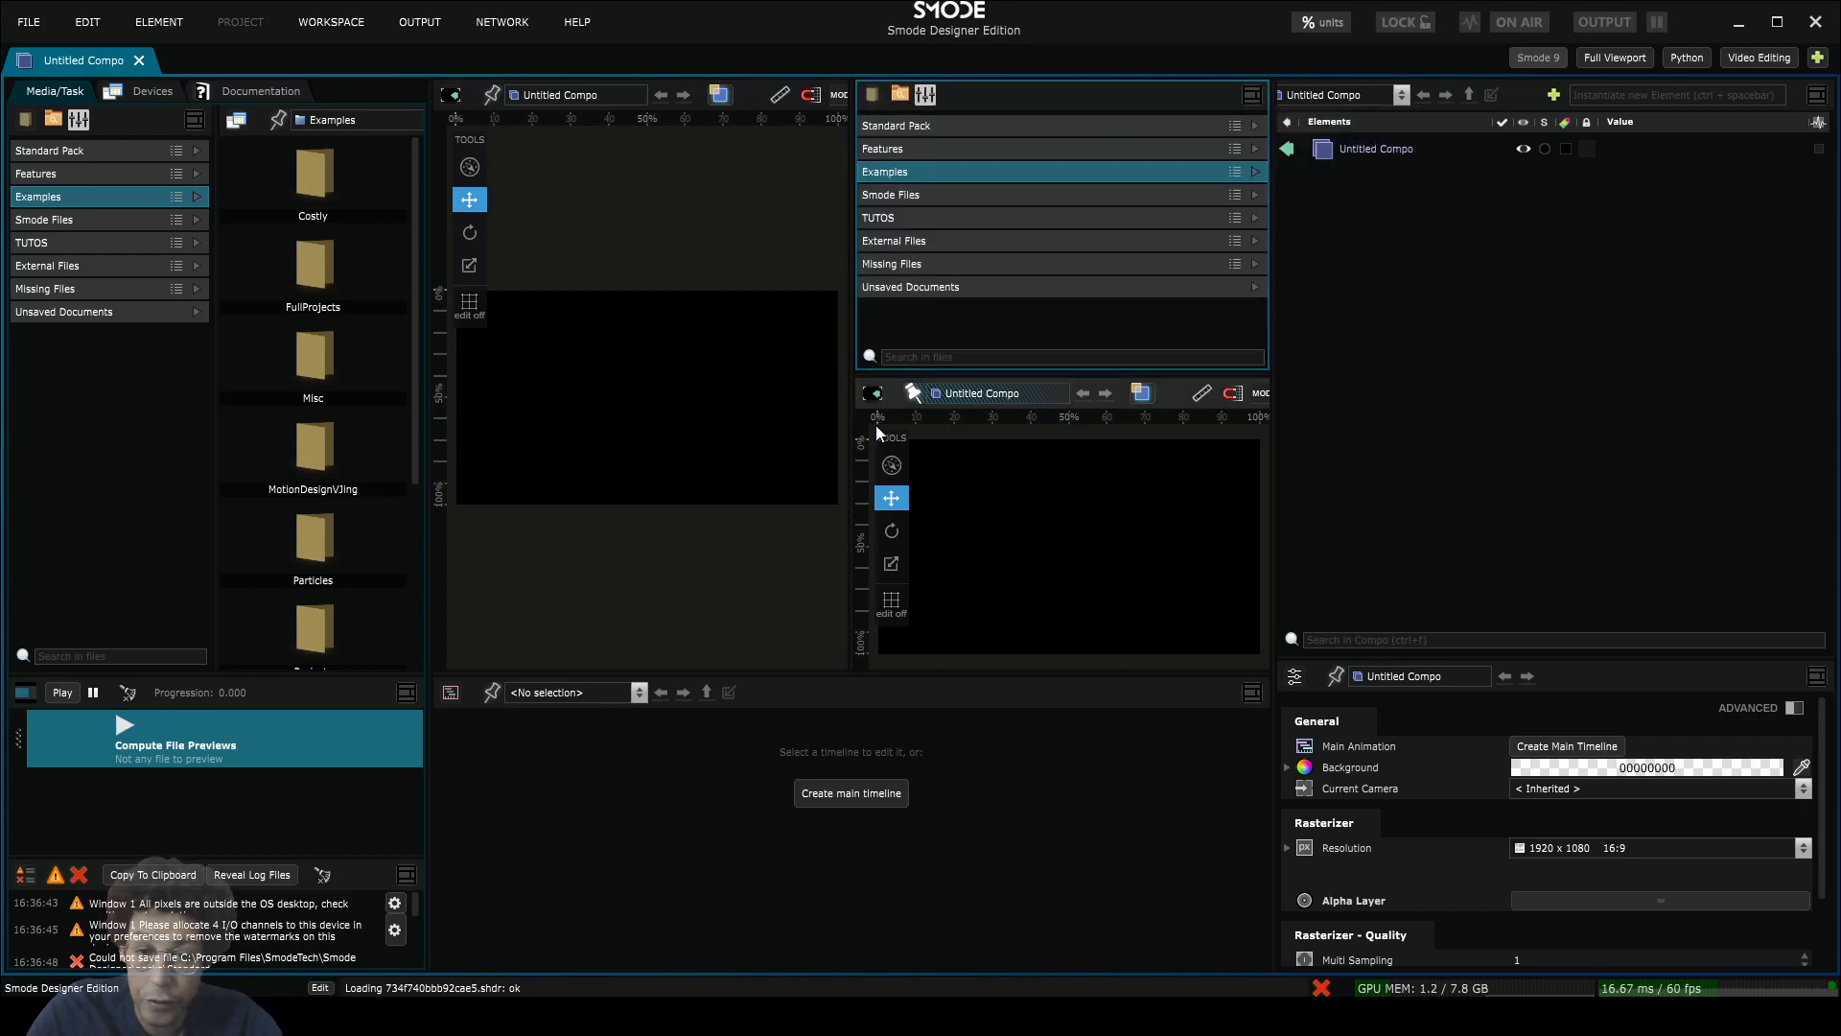
{"action": "left_click", "coordinate": [871, 395]}
{"action": "left_click", "coordinate": [1321, 468]}
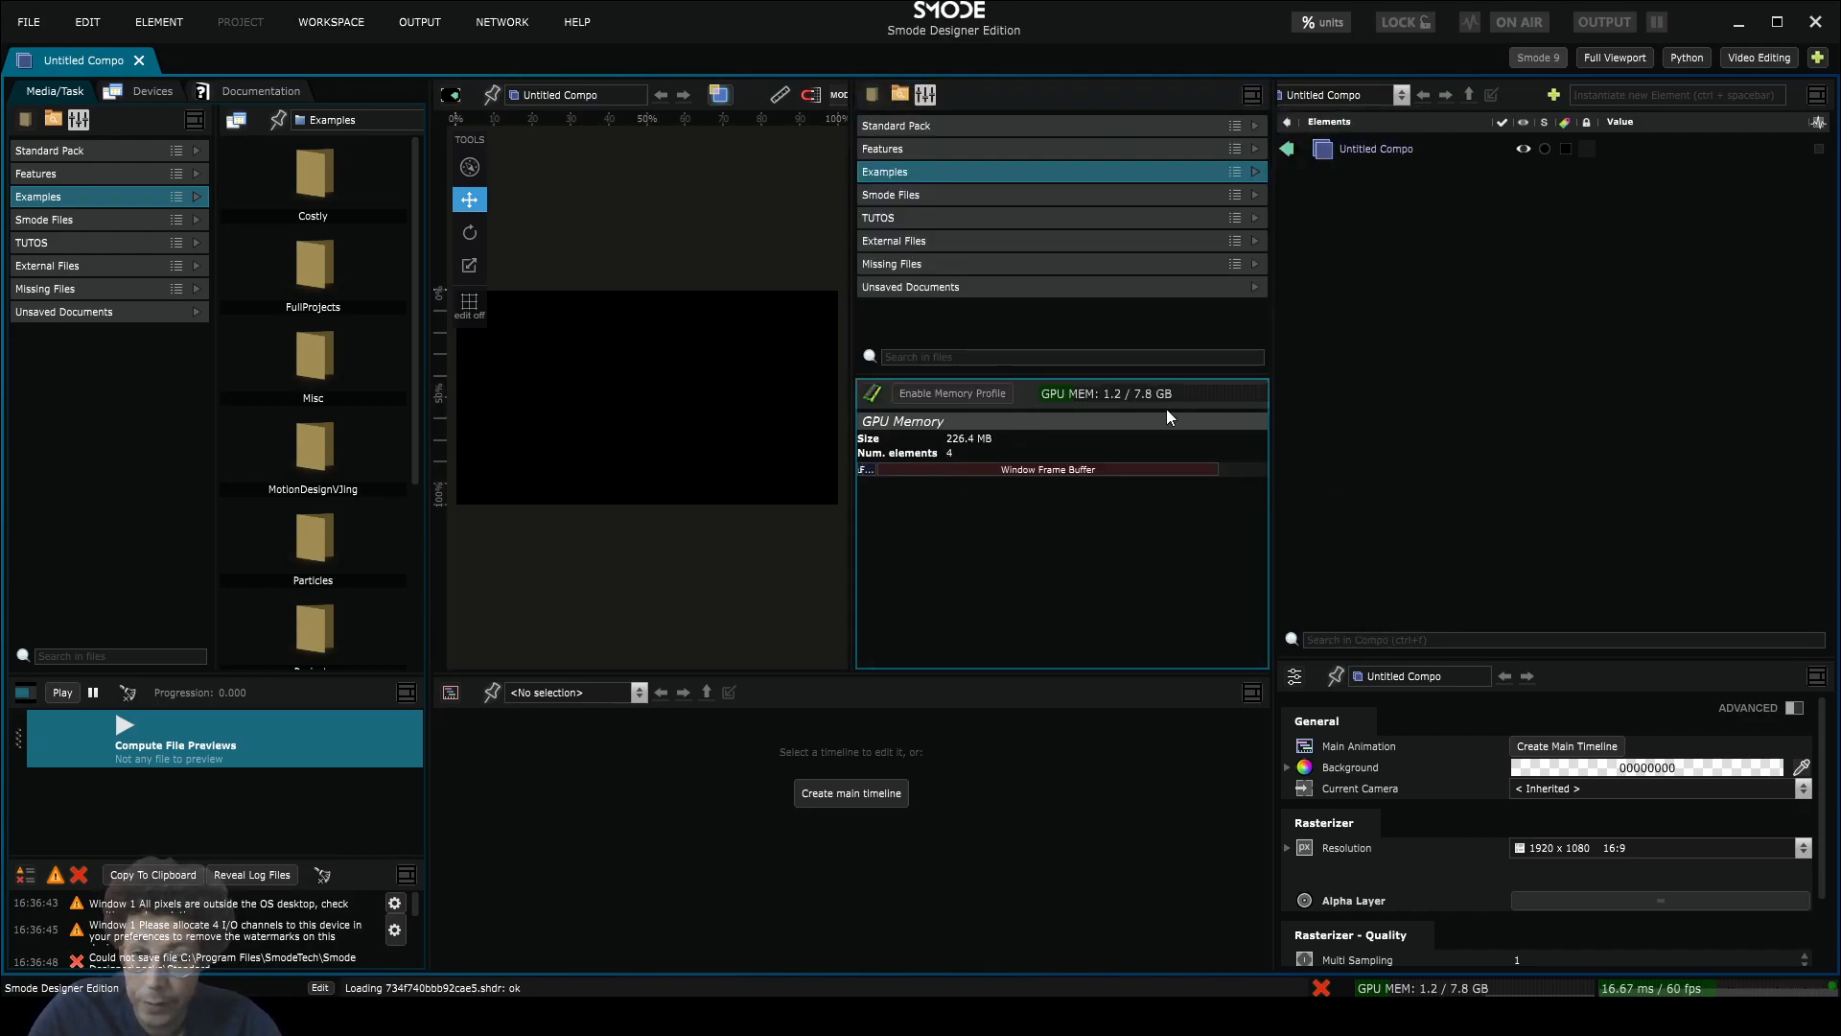
{"action": "left_click_drag", "start_coordinate": [1007, 397], "coordinate": [874, 407]}
{"action": "left_click_drag", "start_coordinate": [1179, 392], "coordinate": [1101, 390]}
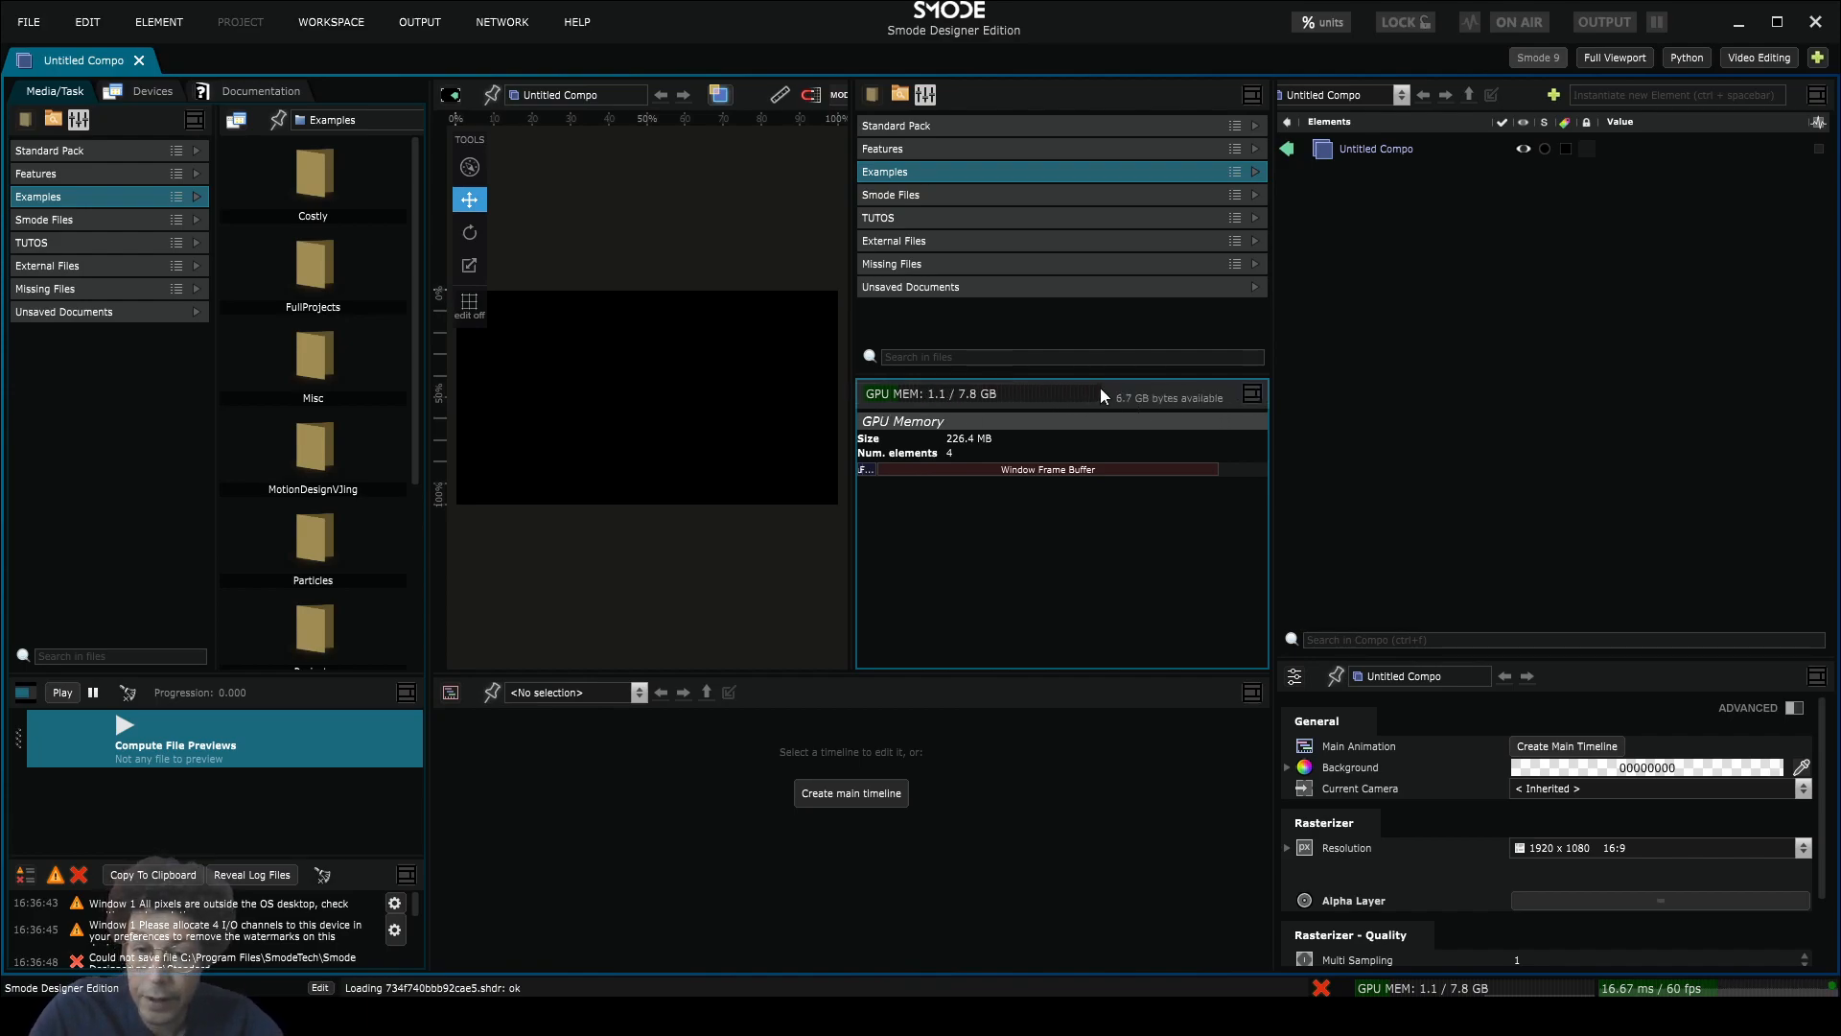
Step: Remove the GPU Memory panel and turn the remaining right panel back into a Viewport
{"action": "left_click", "coordinate": [1252, 394]}
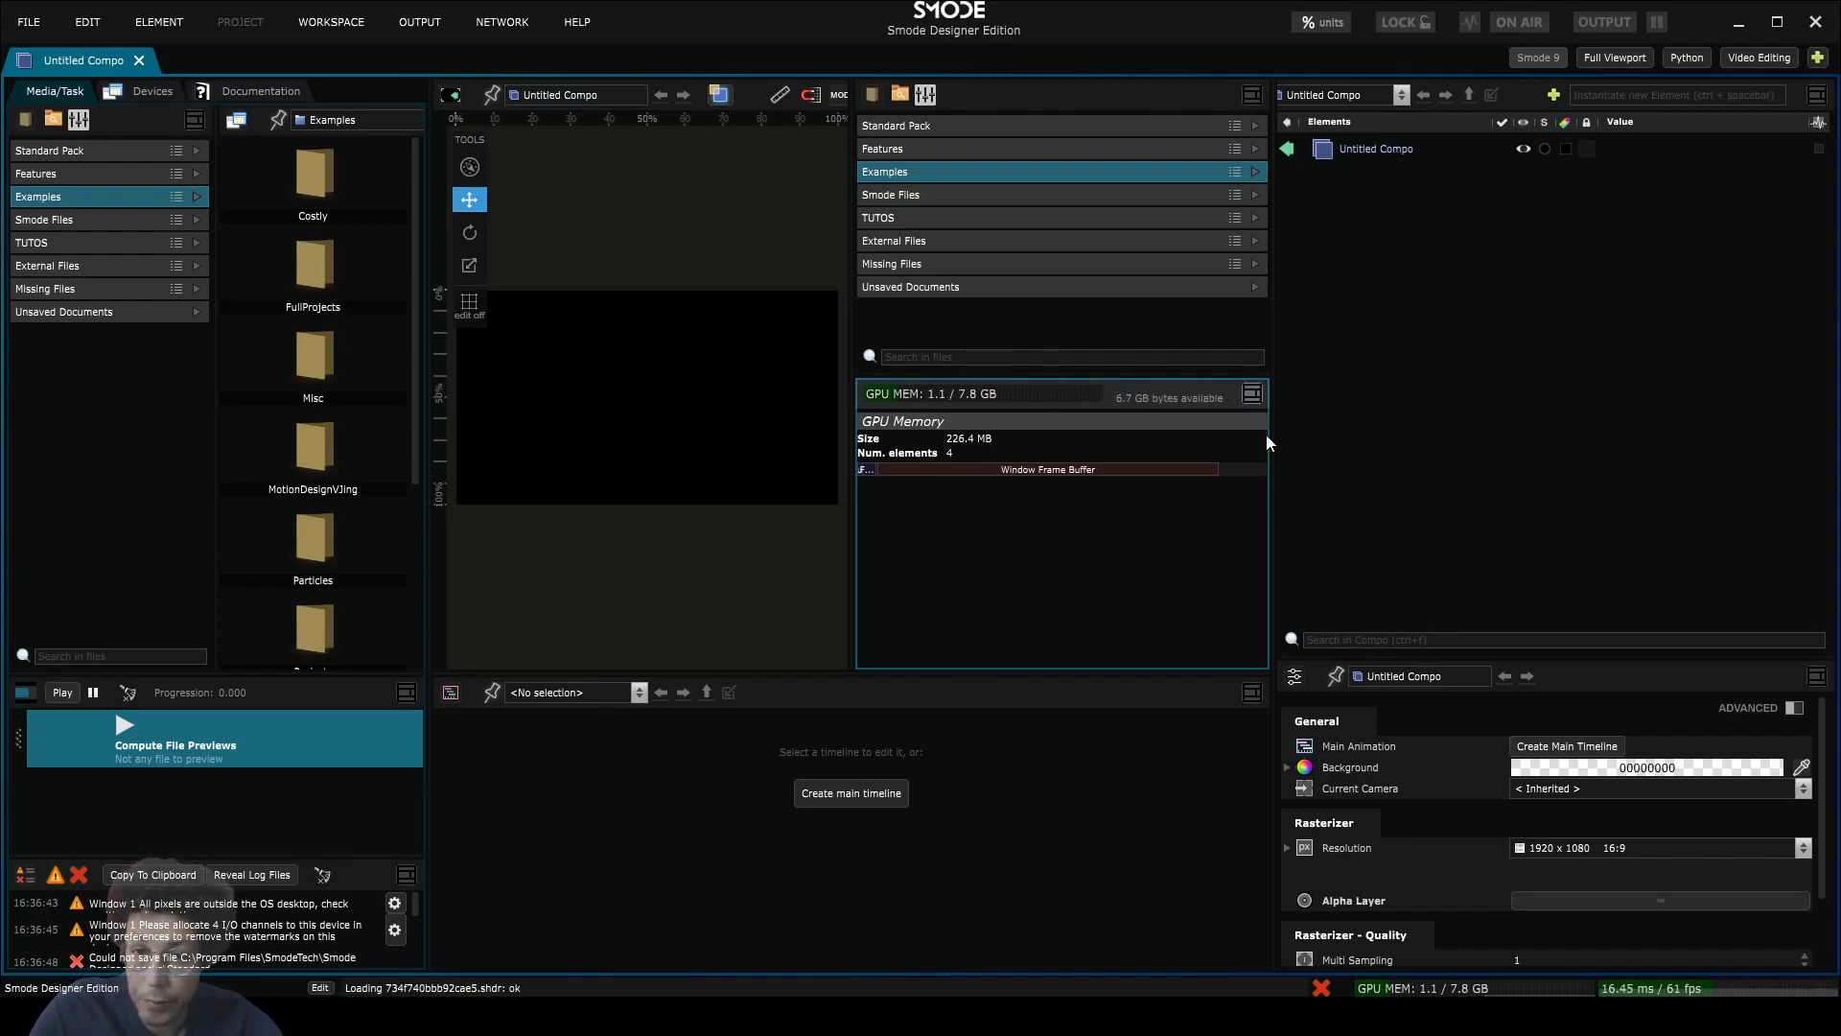
{"action": "left_click", "coordinate": [1266, 435]}
{"action": "left_click", "coordinate": [873, 94]}
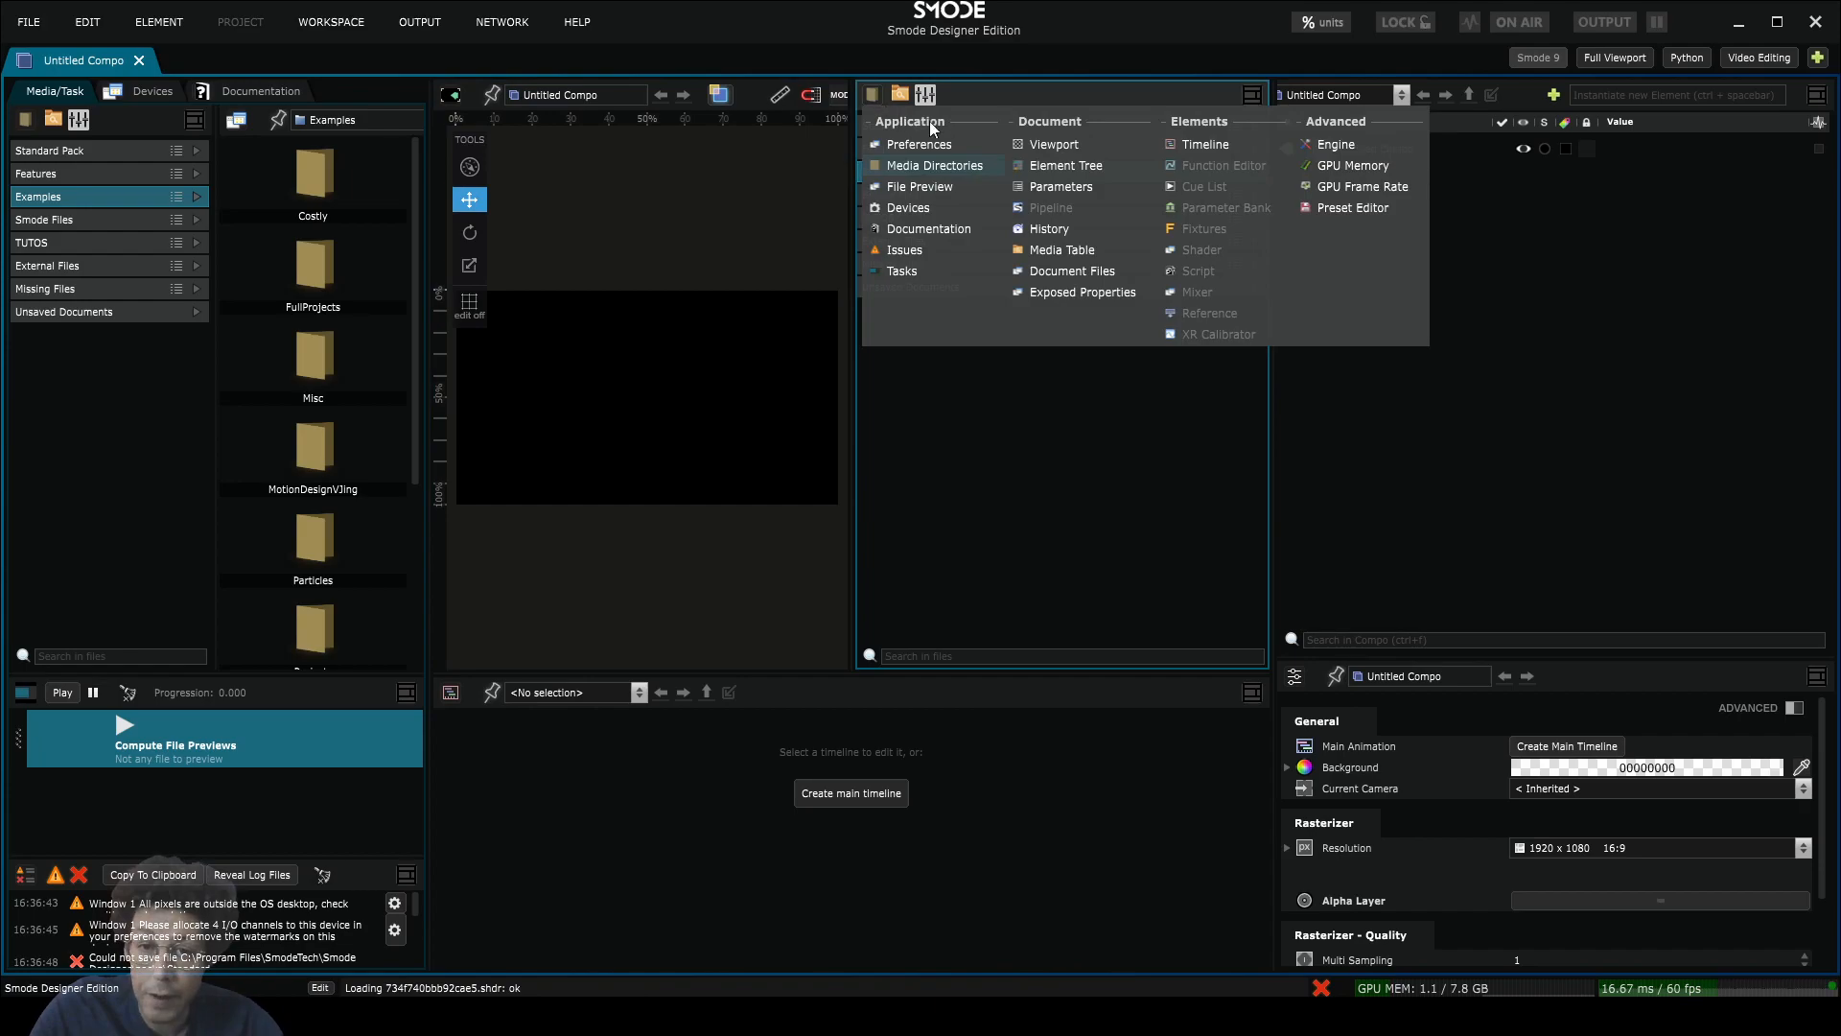
{"action": "left_click", "coordinate": [1086, 151]}
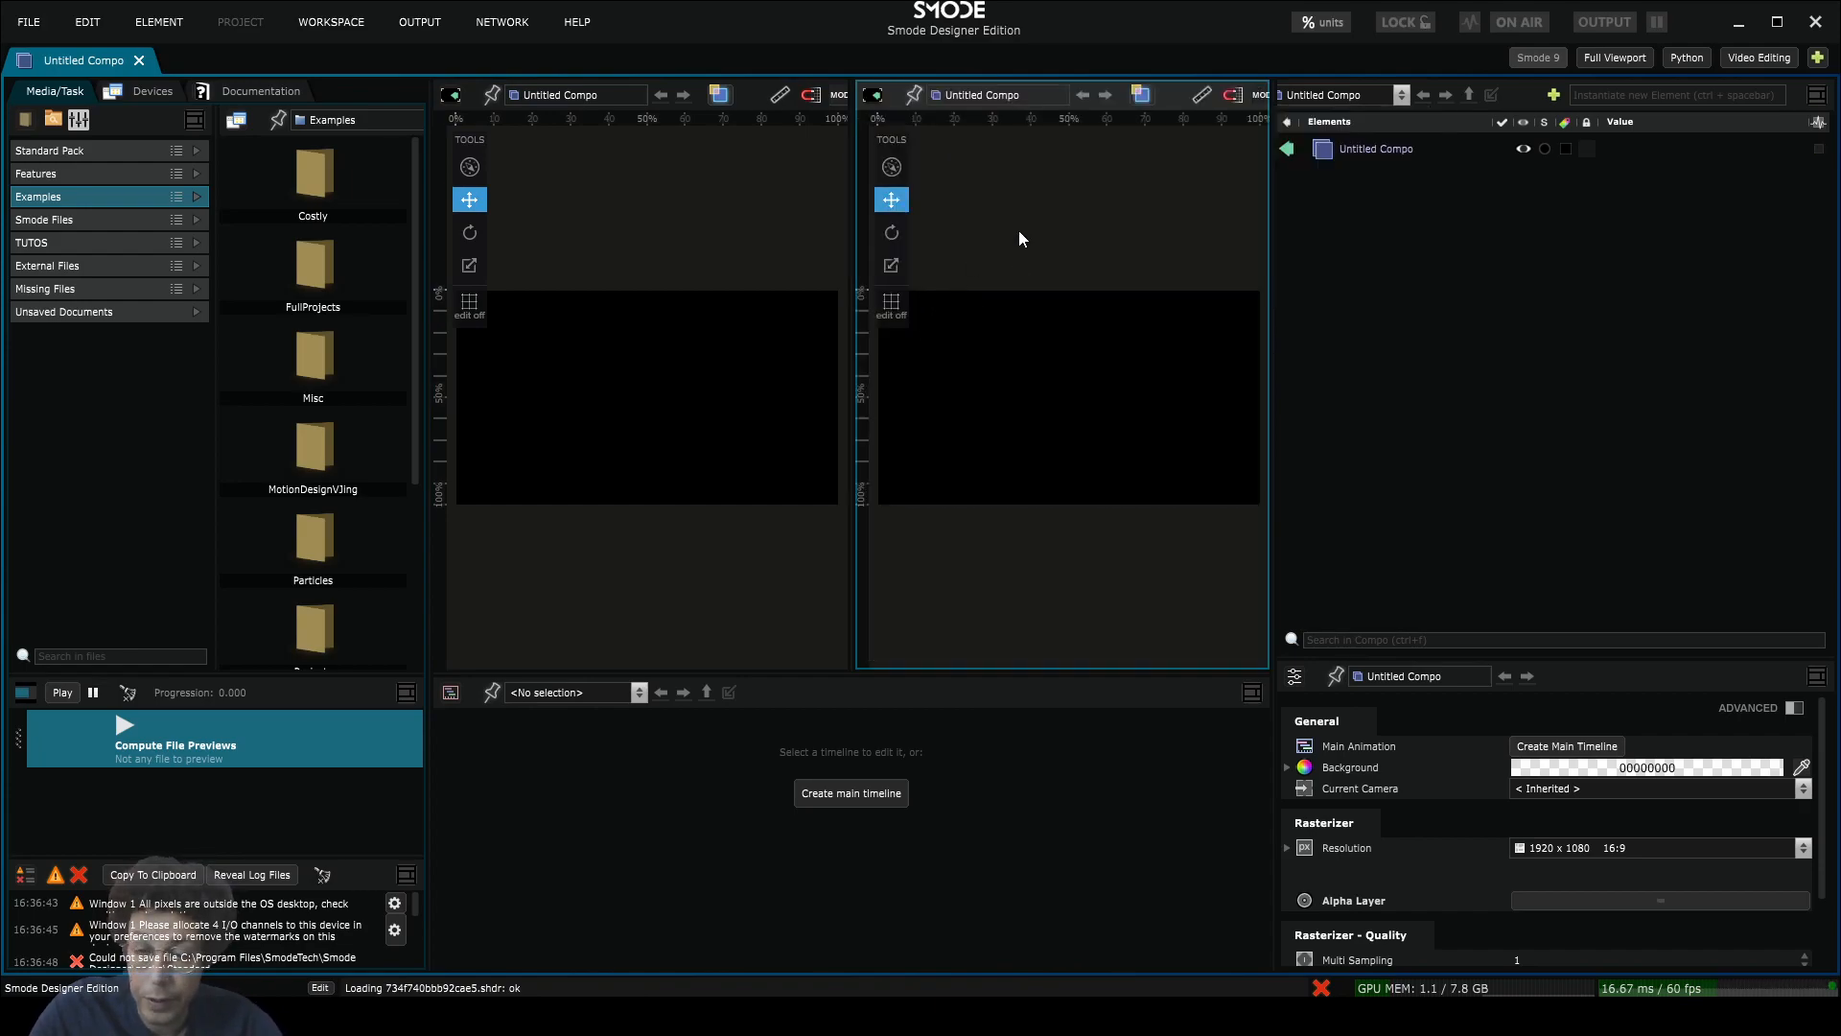
{"action": "left_click", "coordinate": [1356, 147]}
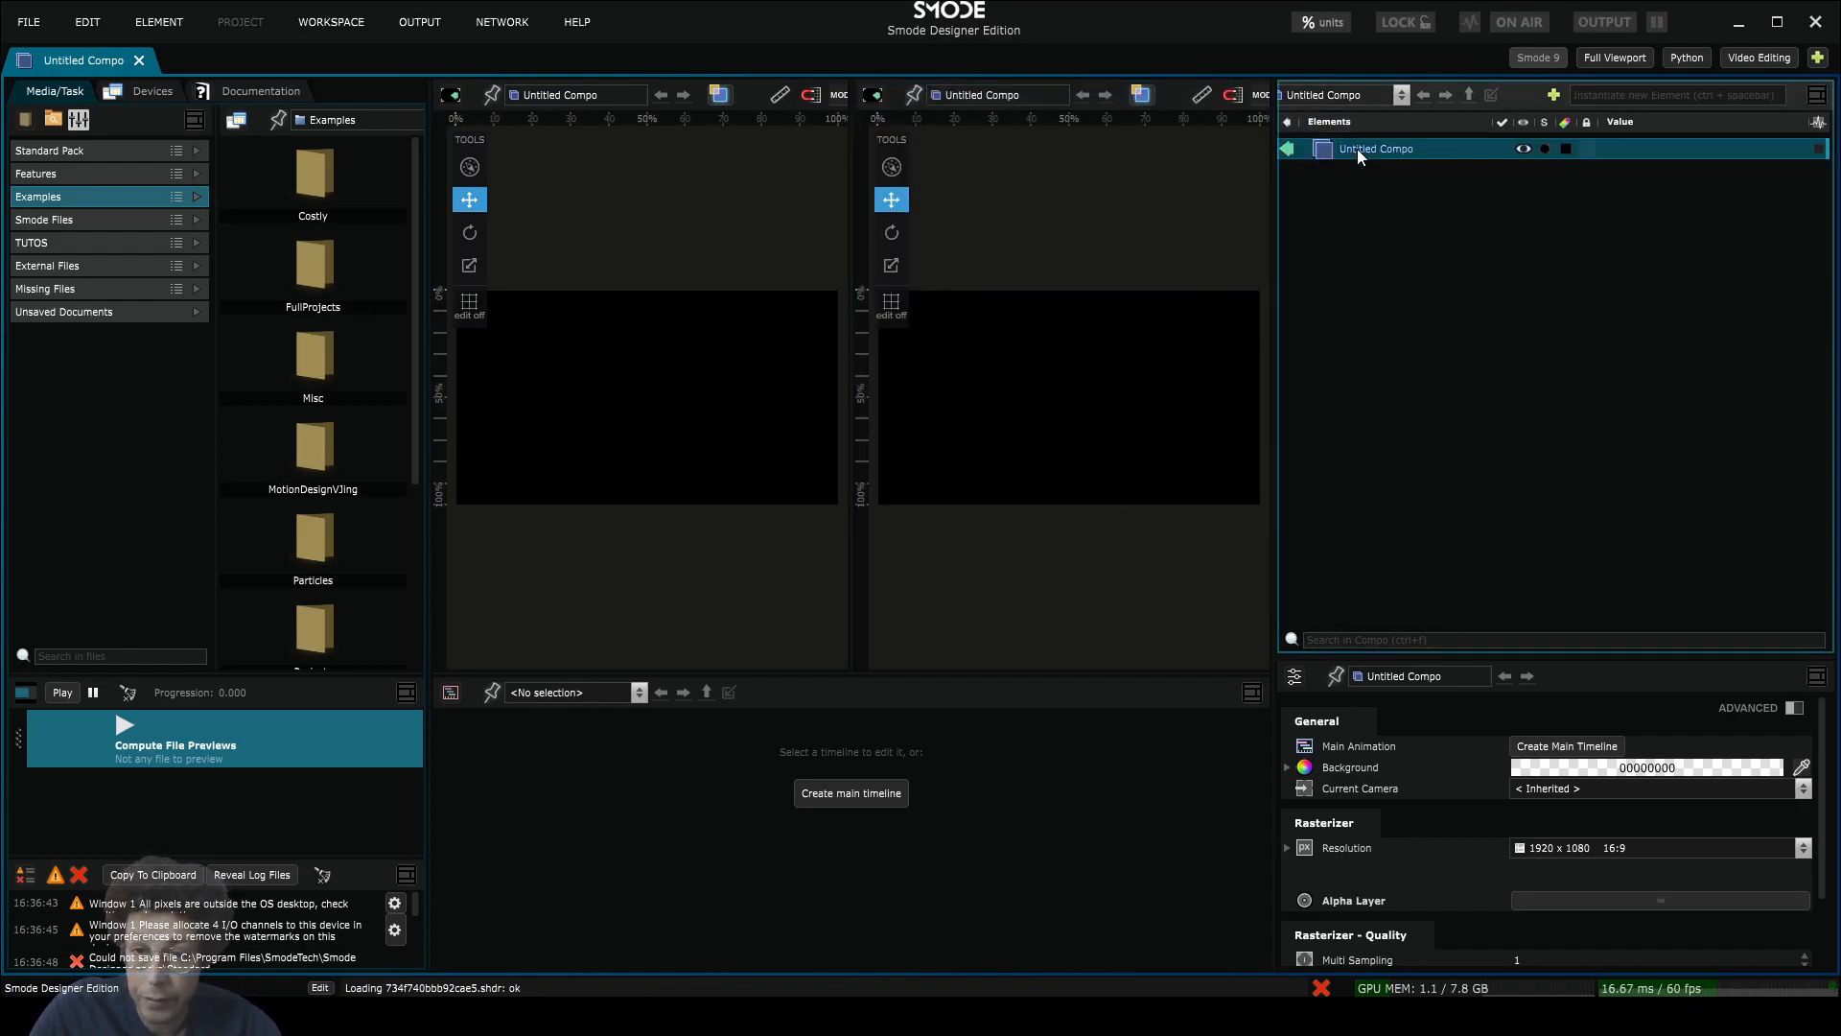
Step: Add a Box 3D and a Checker Board to Untitled Compo, shrinking the checker board
{"action": "right_click", "coordinate": [1356, 147]}
{"action": "mouse_move", "coordinate": [1266, 289]}
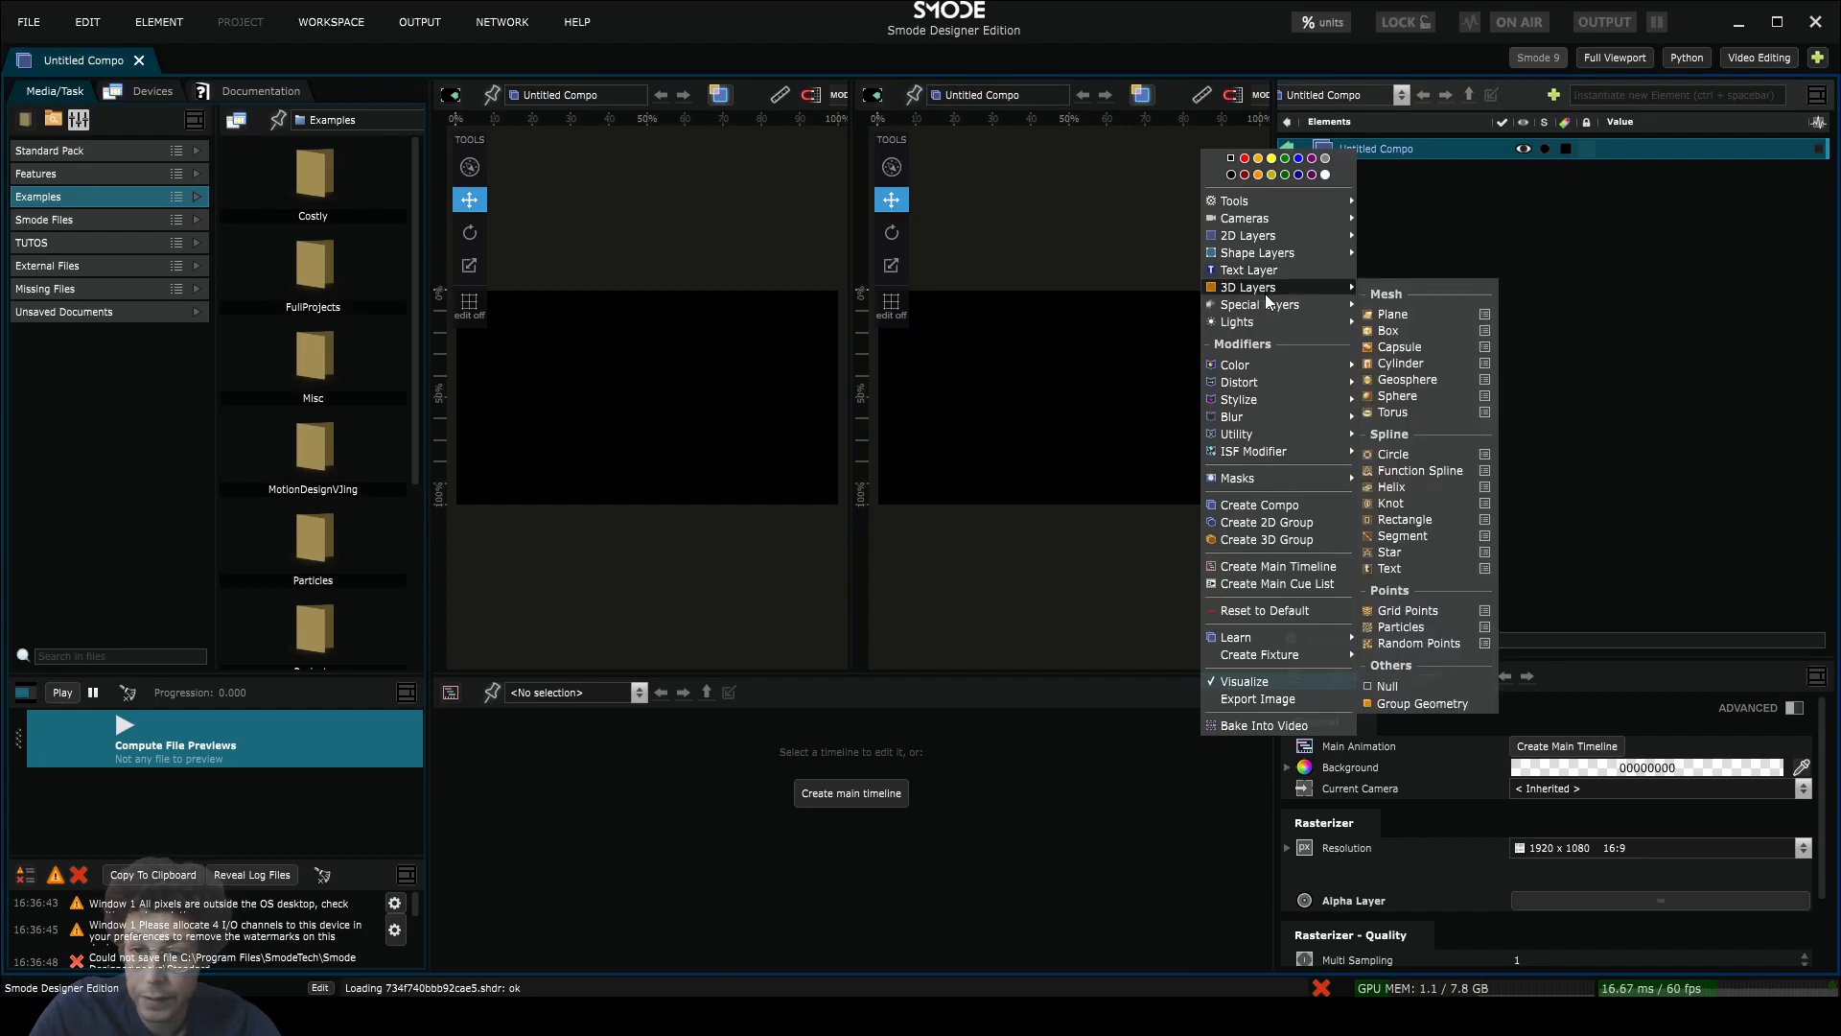
{"action": "left_click", "coordinate": [1408, 332]}
{"action": "left_click", "coordinate": [1348, 146]}
{"action": "right_click", "coordinate": [1348, 147]}
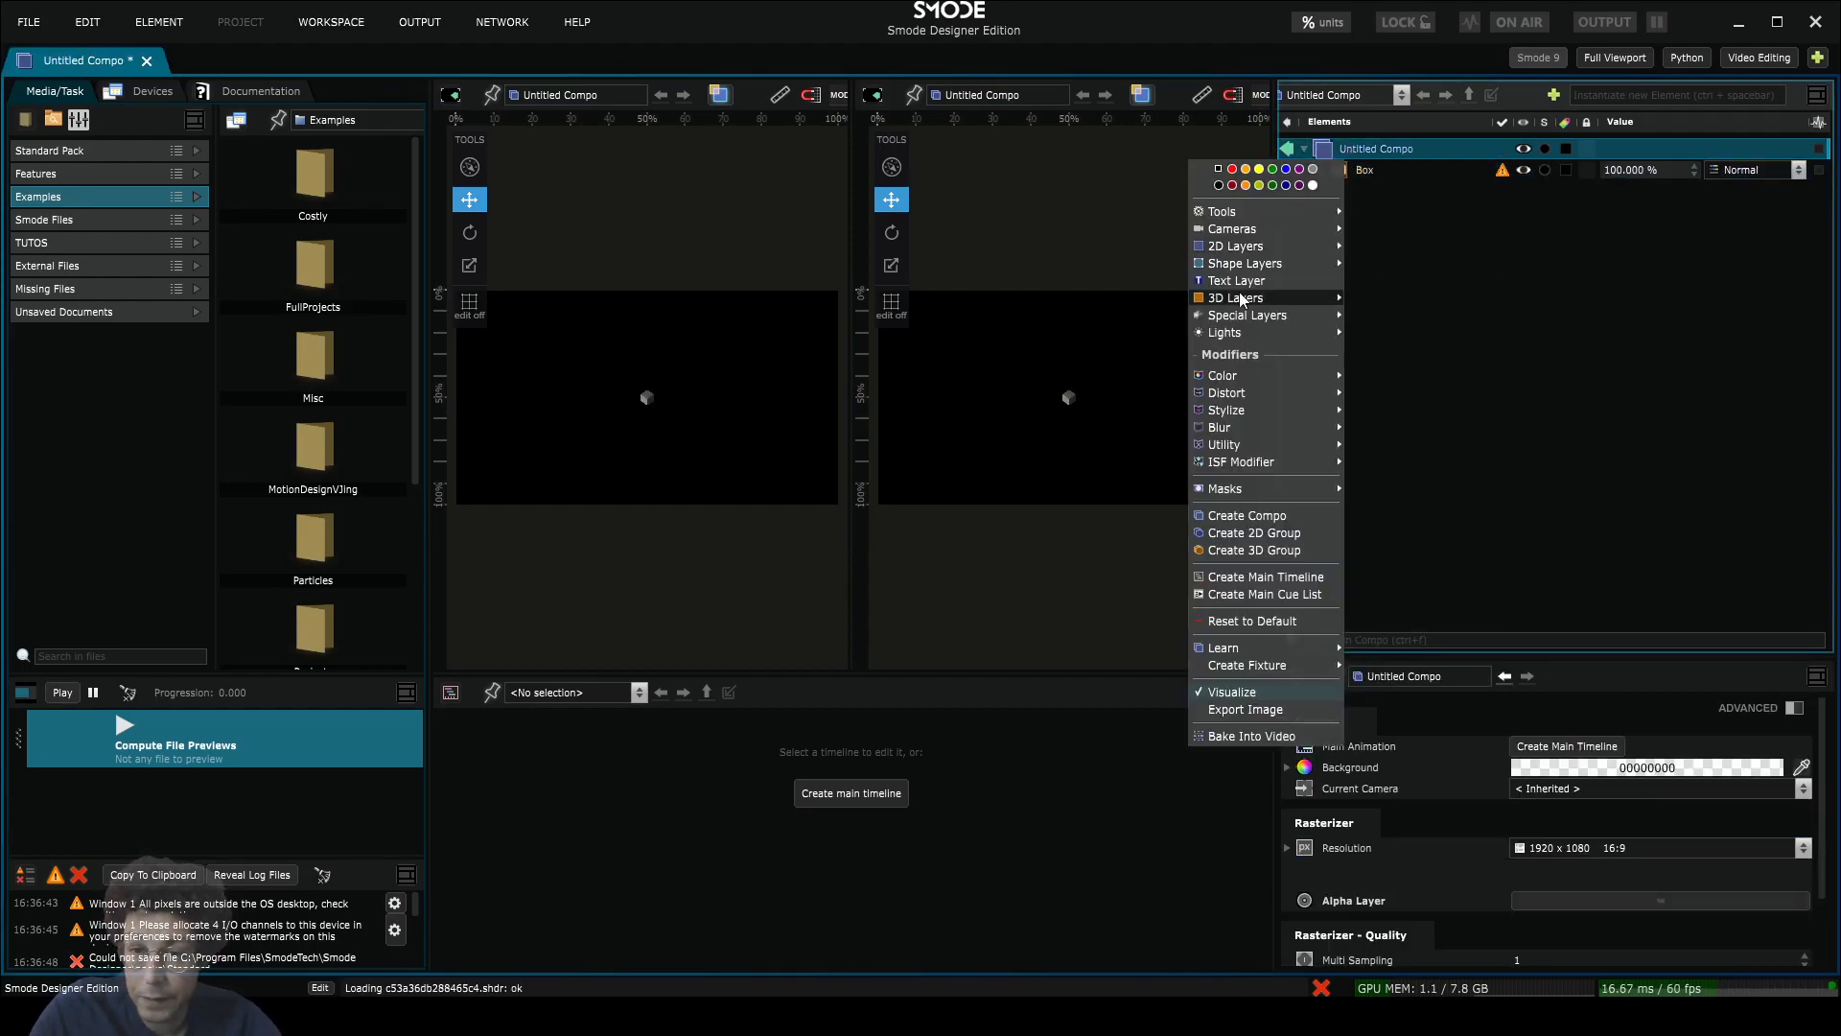
{"action": "mouse_move", "coordinate": [1246, 228]}
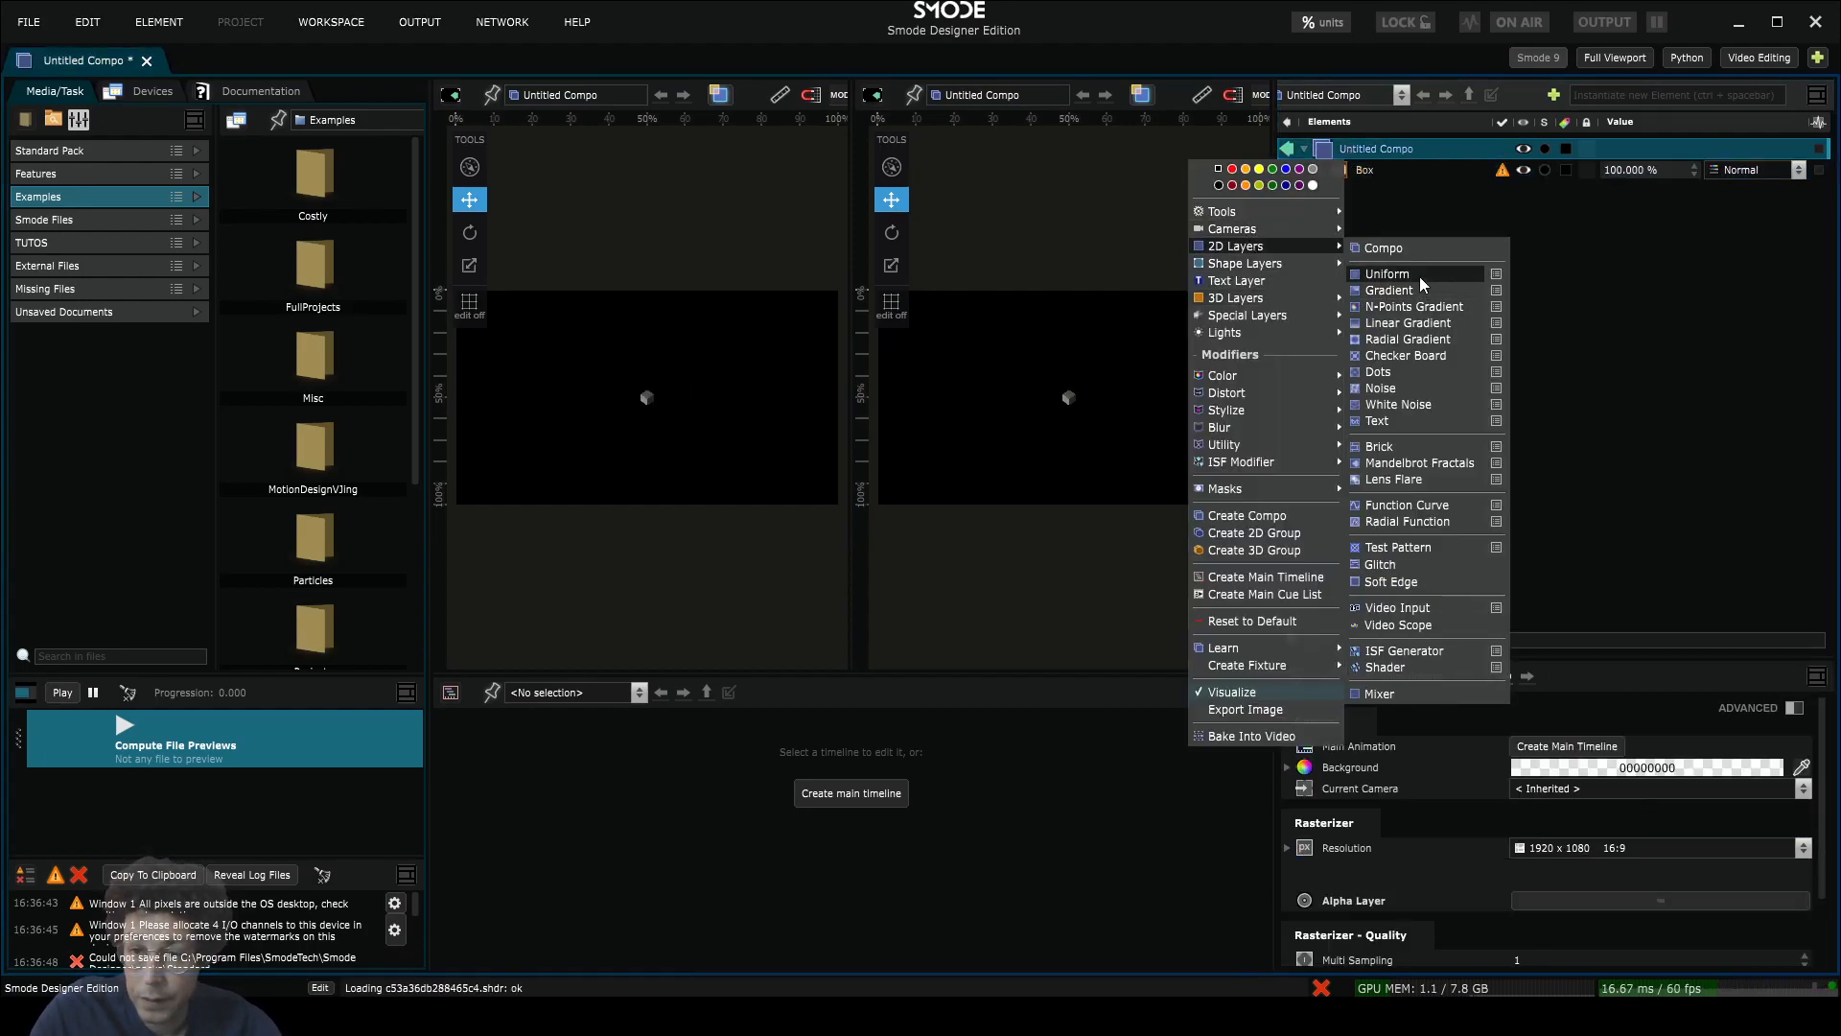
{"action": "left_click", "coordinate": [1424, 361]}
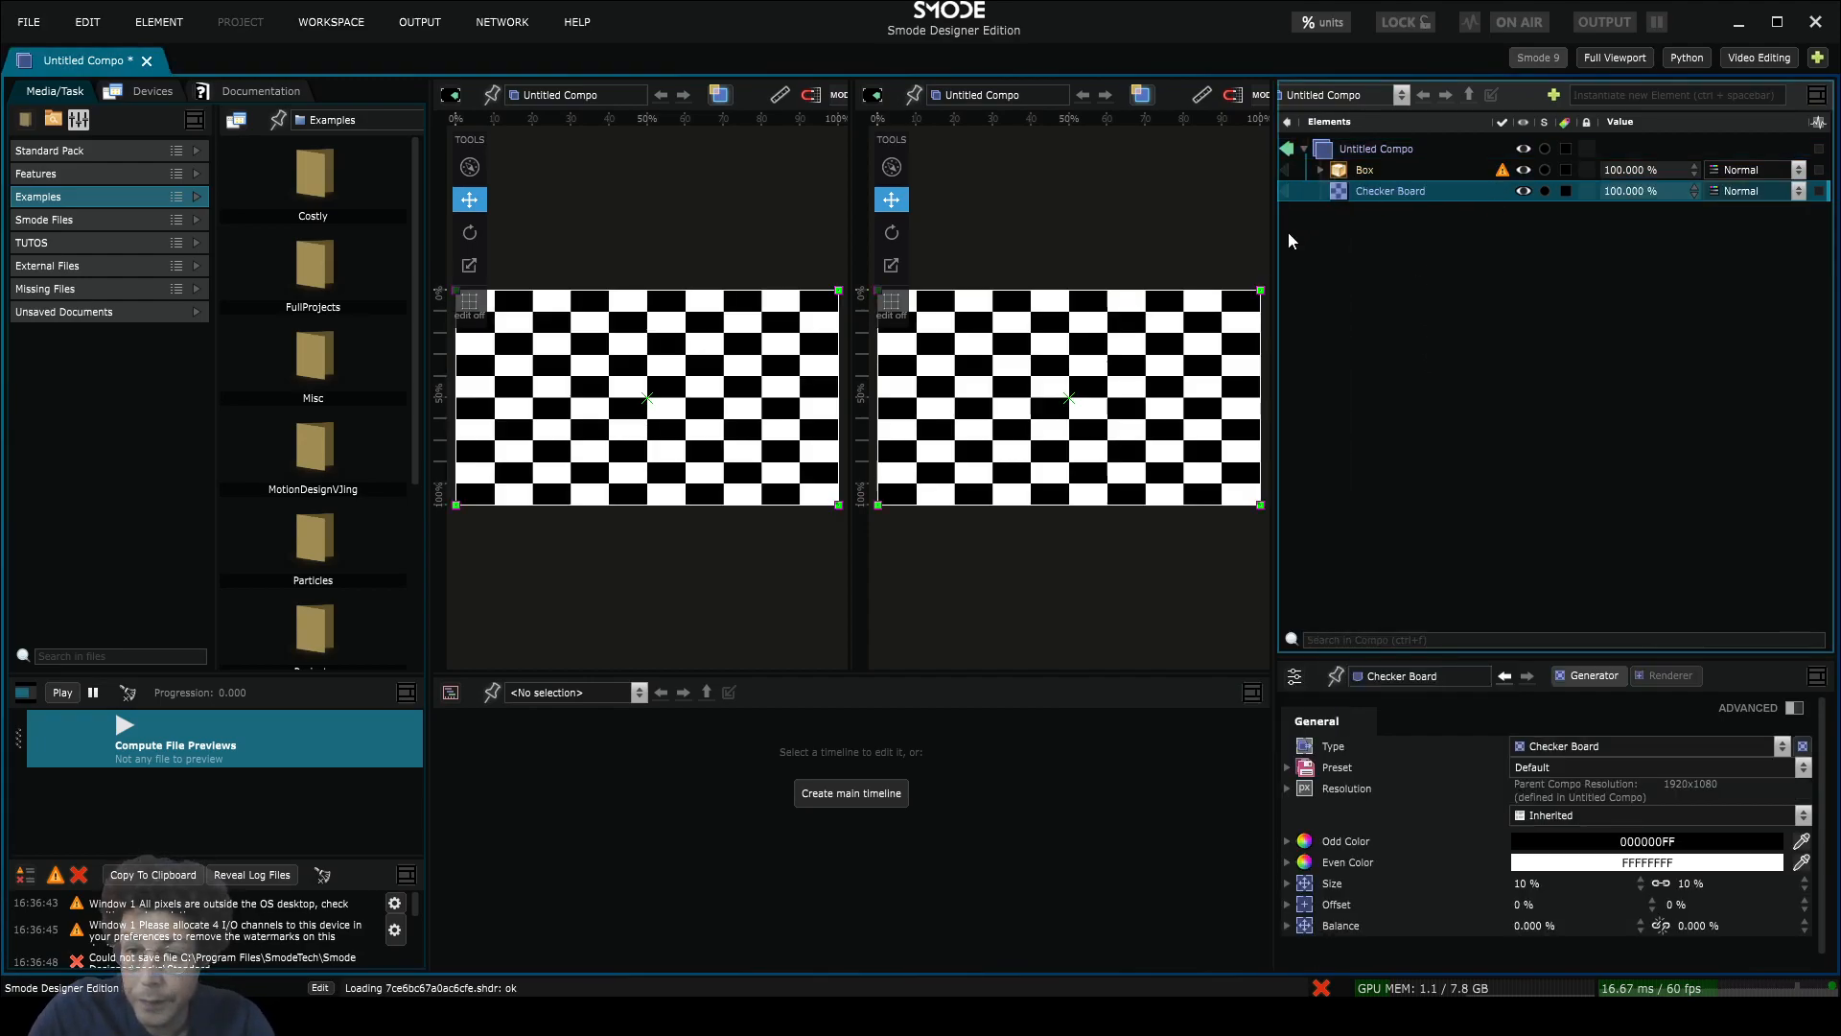
{"action": "left_click_drag", "start_coordinate": [1260, 289], "coordinate": [1047, 402]}
Step: Add a Perspective Camera, orbit the right view, and visualize only the Checker Board
{"action": "right_click", "coordinate": [1352, 149]}
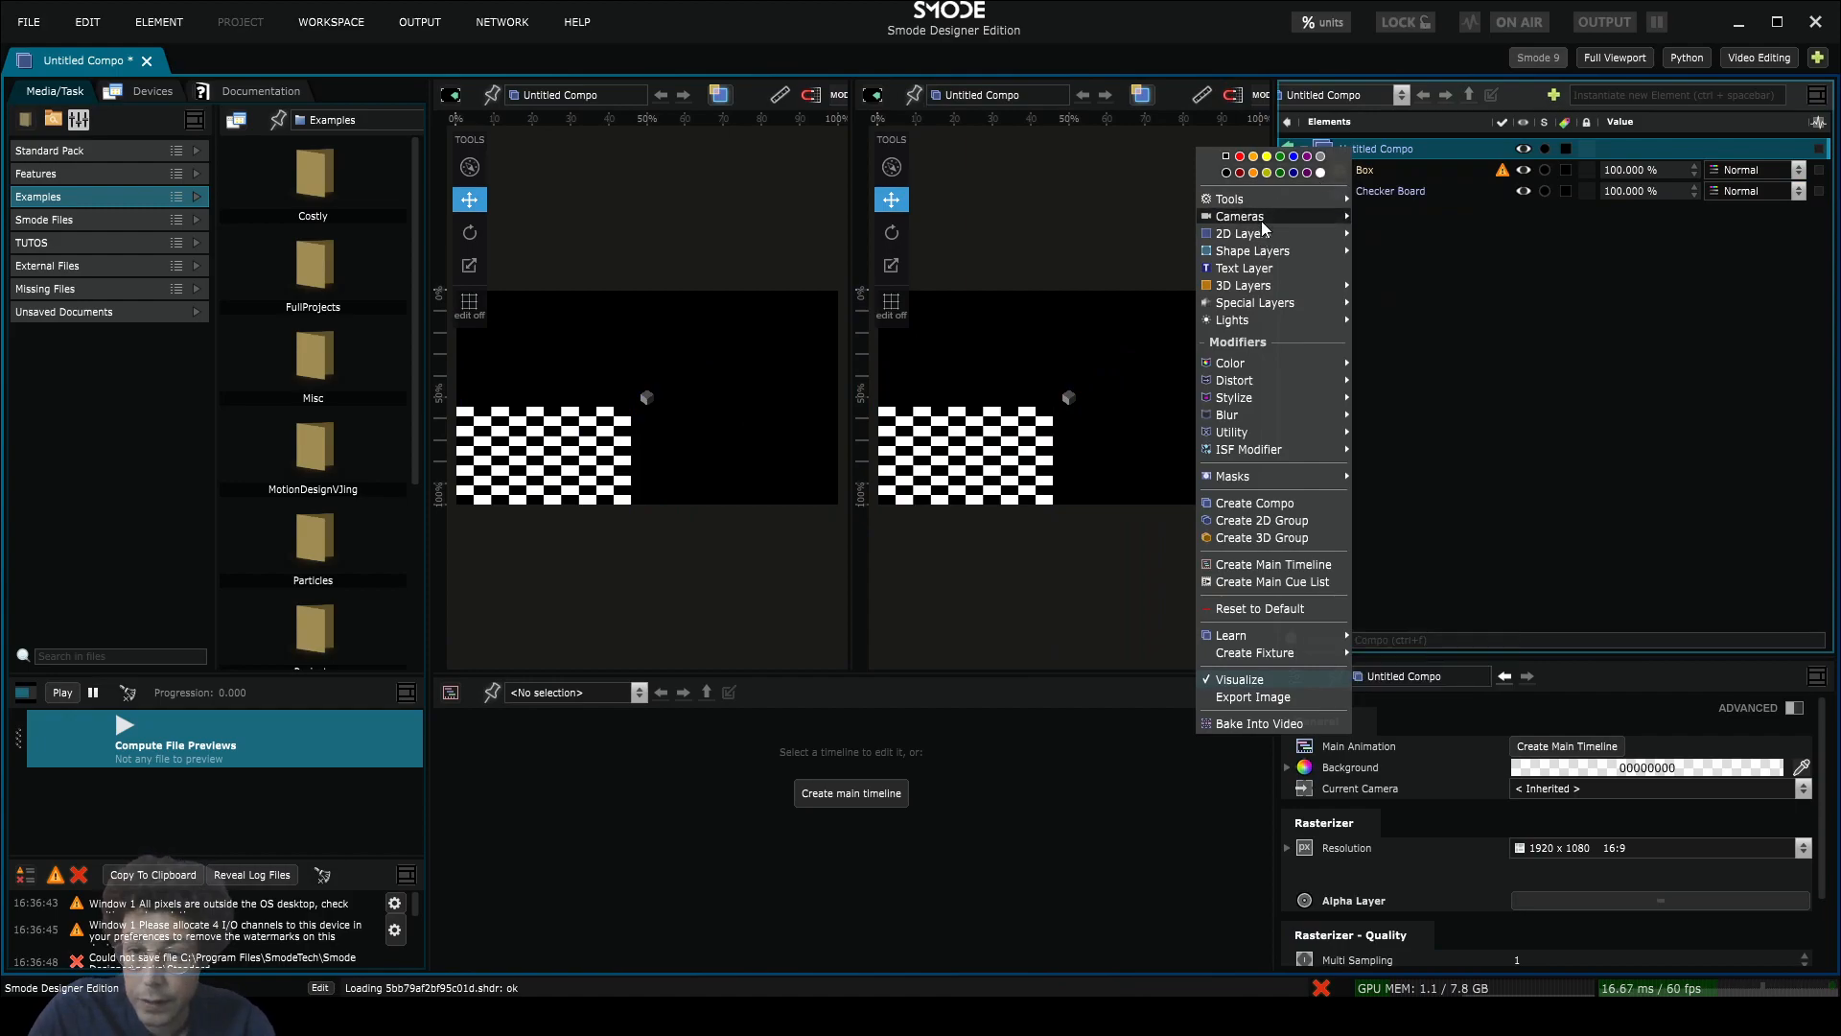
{"action": "mouse_move", "coordinate": [1262, 219]}
{"action": "left_click", "coordinate": [1410, 220]}
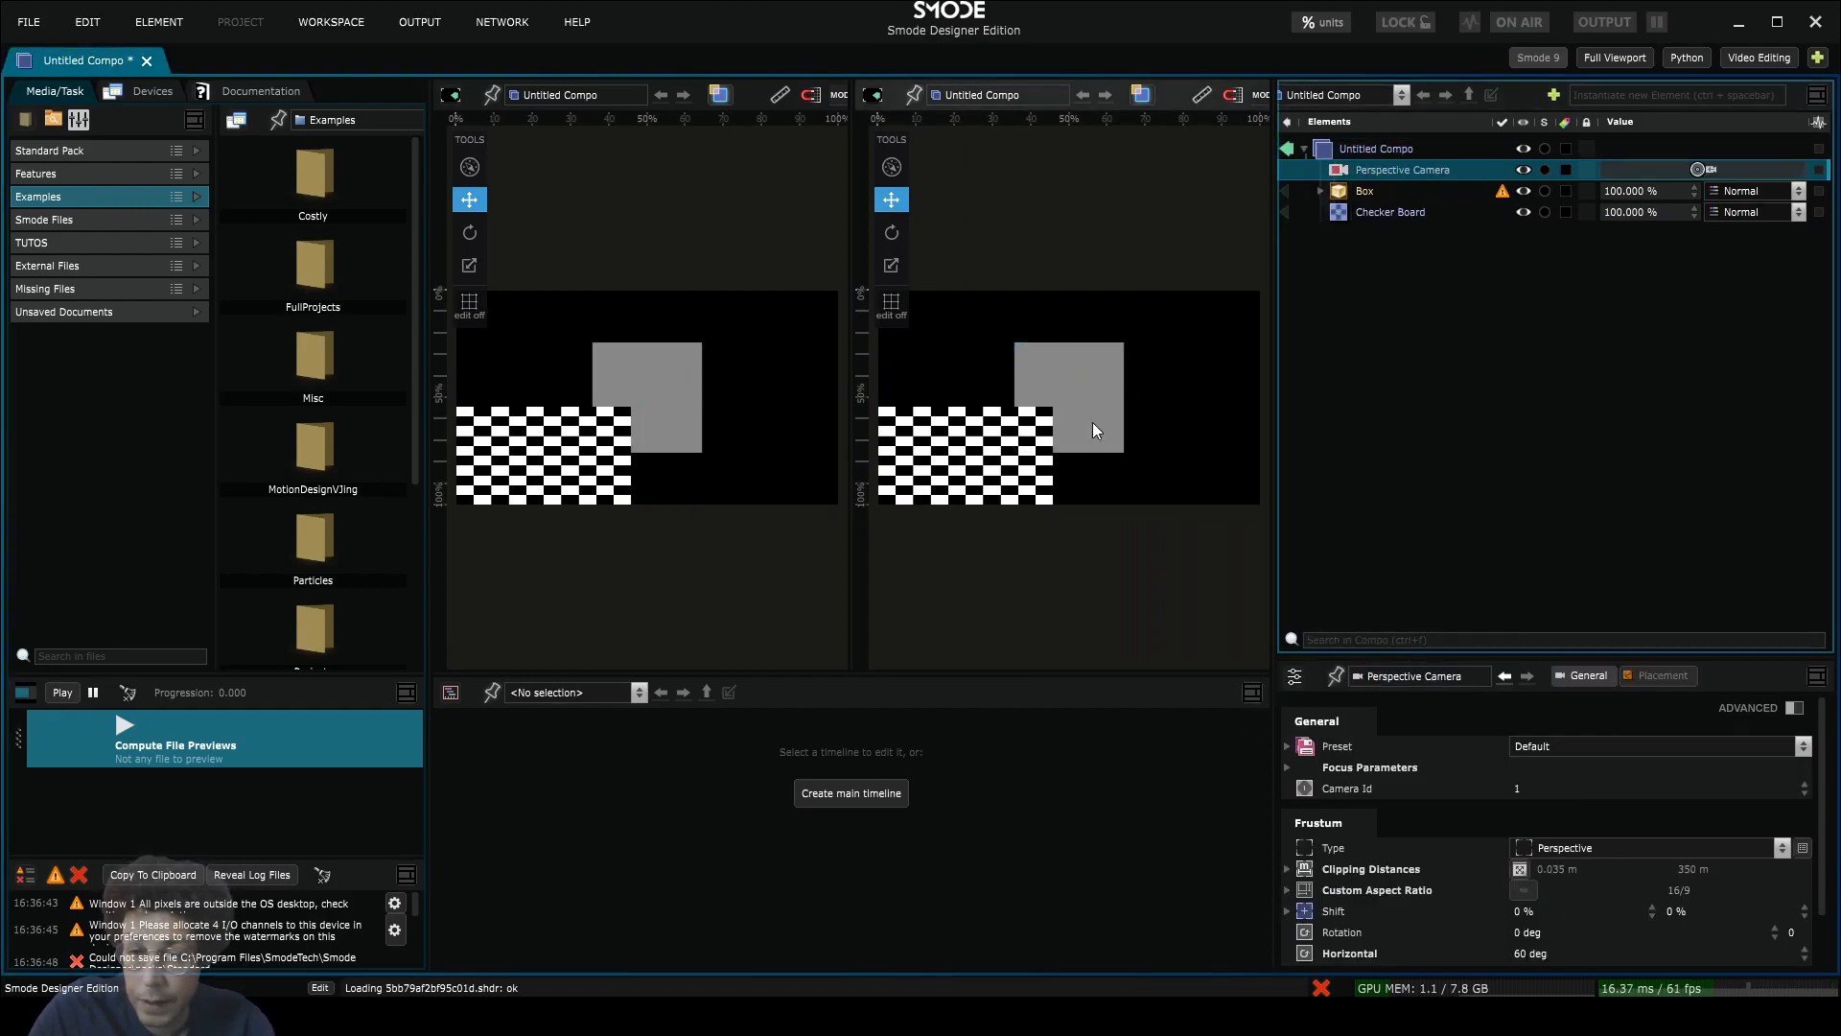
{"action": "scroll", "coordinate": [1103, 416], "scroll_direction": "up", "scroll_amount": 5}
{"action": "left_click_drag", "start_coordinate": [1109, 412], "coordinate": [1088, 408]}
{"action": "scroll", "coordinate": [1088, 408], "scroll_direction": "down", "scroll_amount": 5}
{"action": "scroll", "coordinate": [1087, 408], "scroll_direction": "up", "scroll_amount": 2}
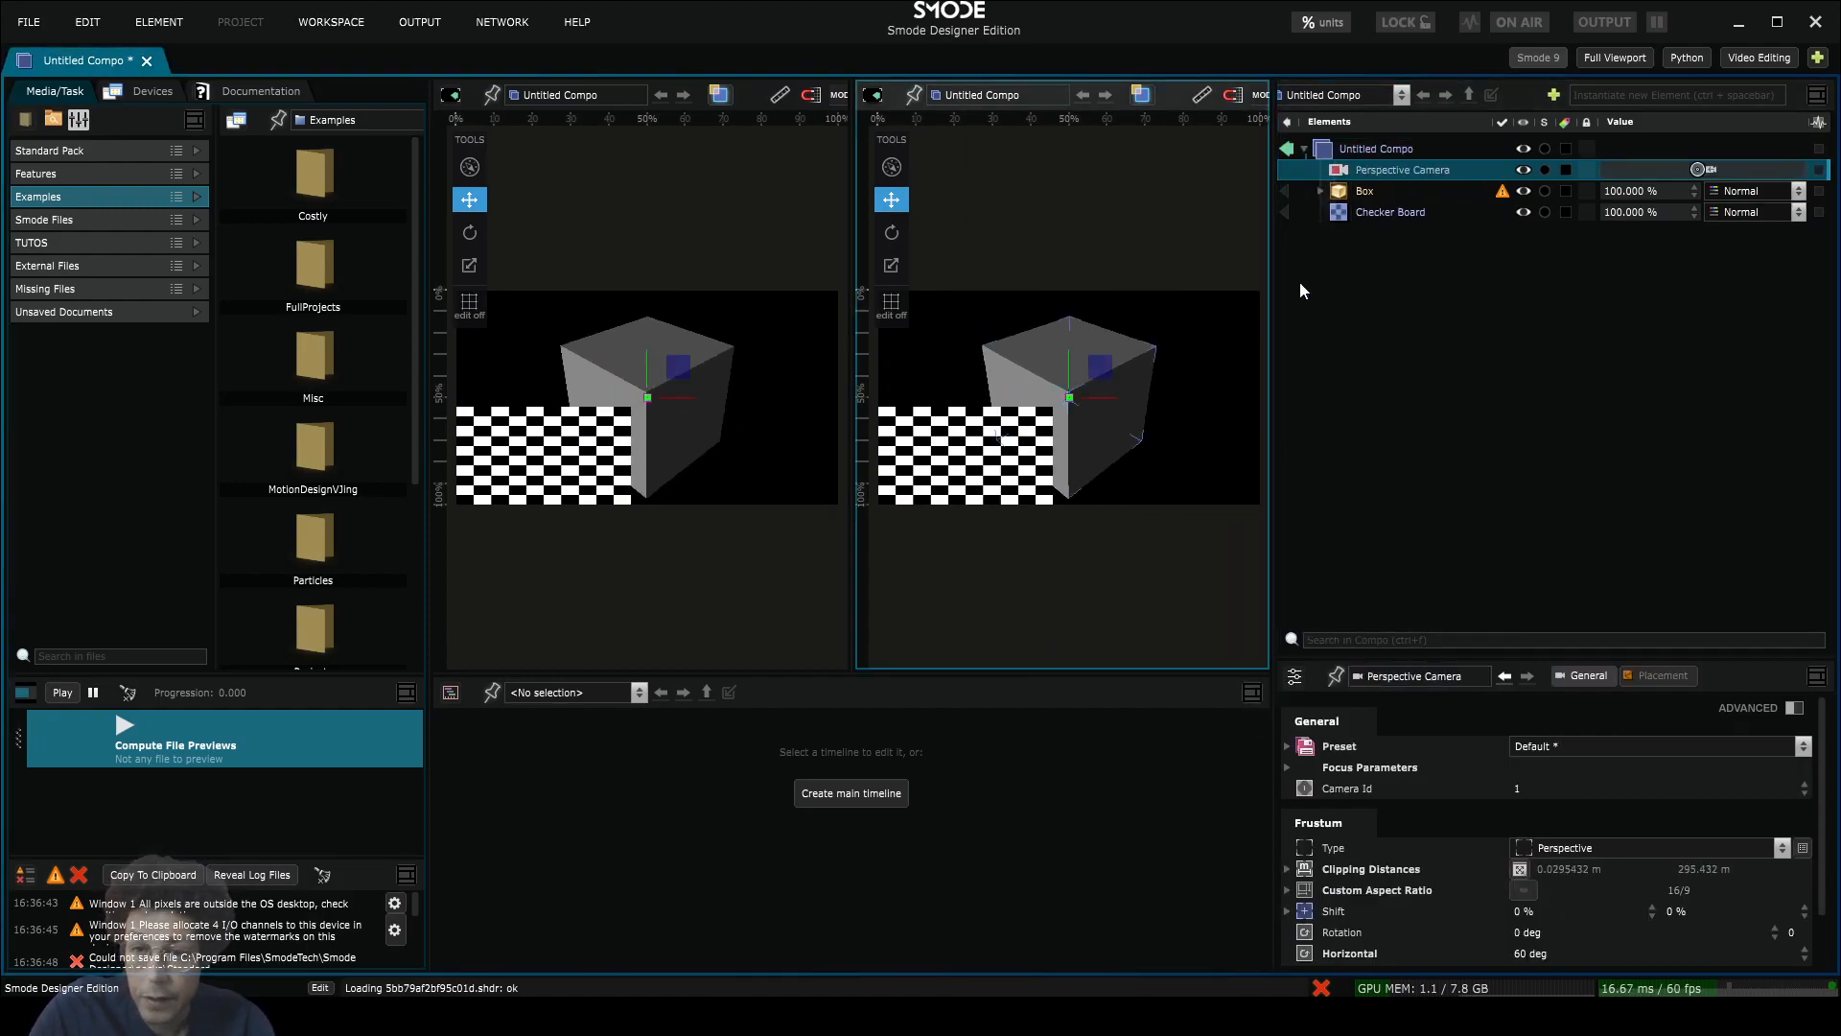
{"action": "left_click", "coordinate": [1288, 211]}
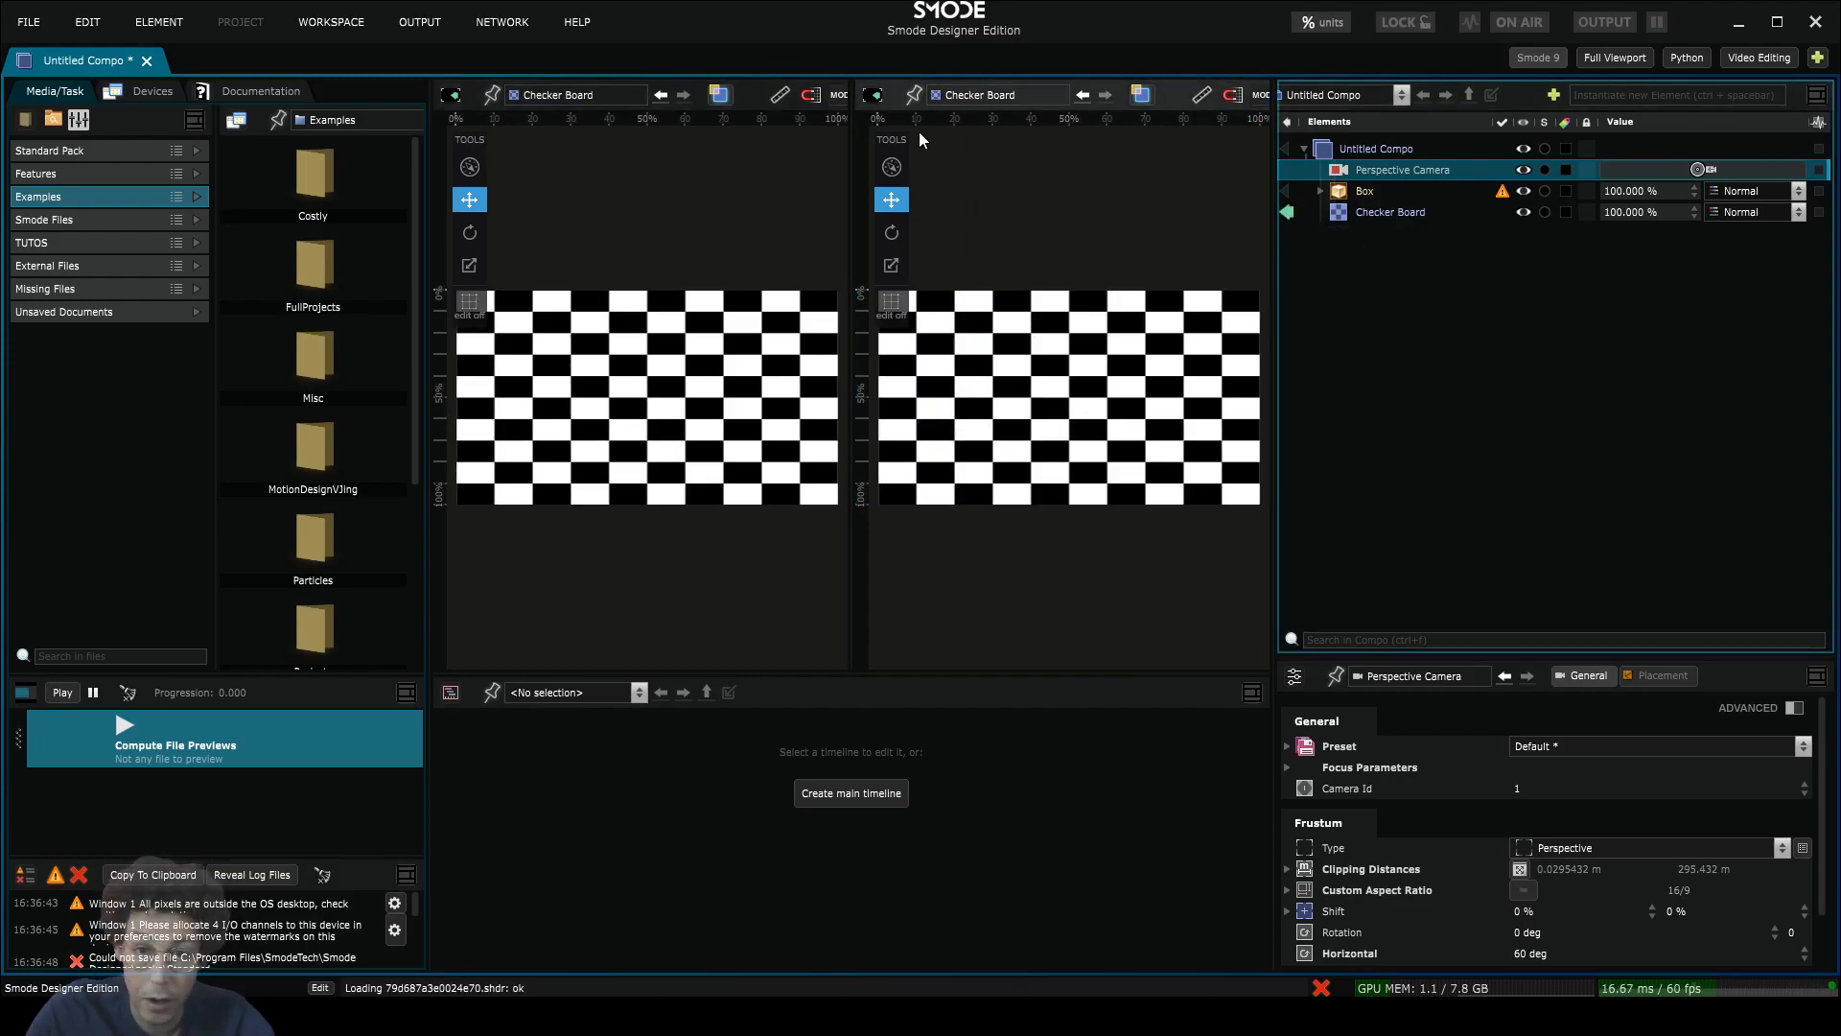
Step: Pin the right viewport to the Checker Board while visualizing Untitled Compo again
{"action": "left_click", "coordinate": [913, 95]}
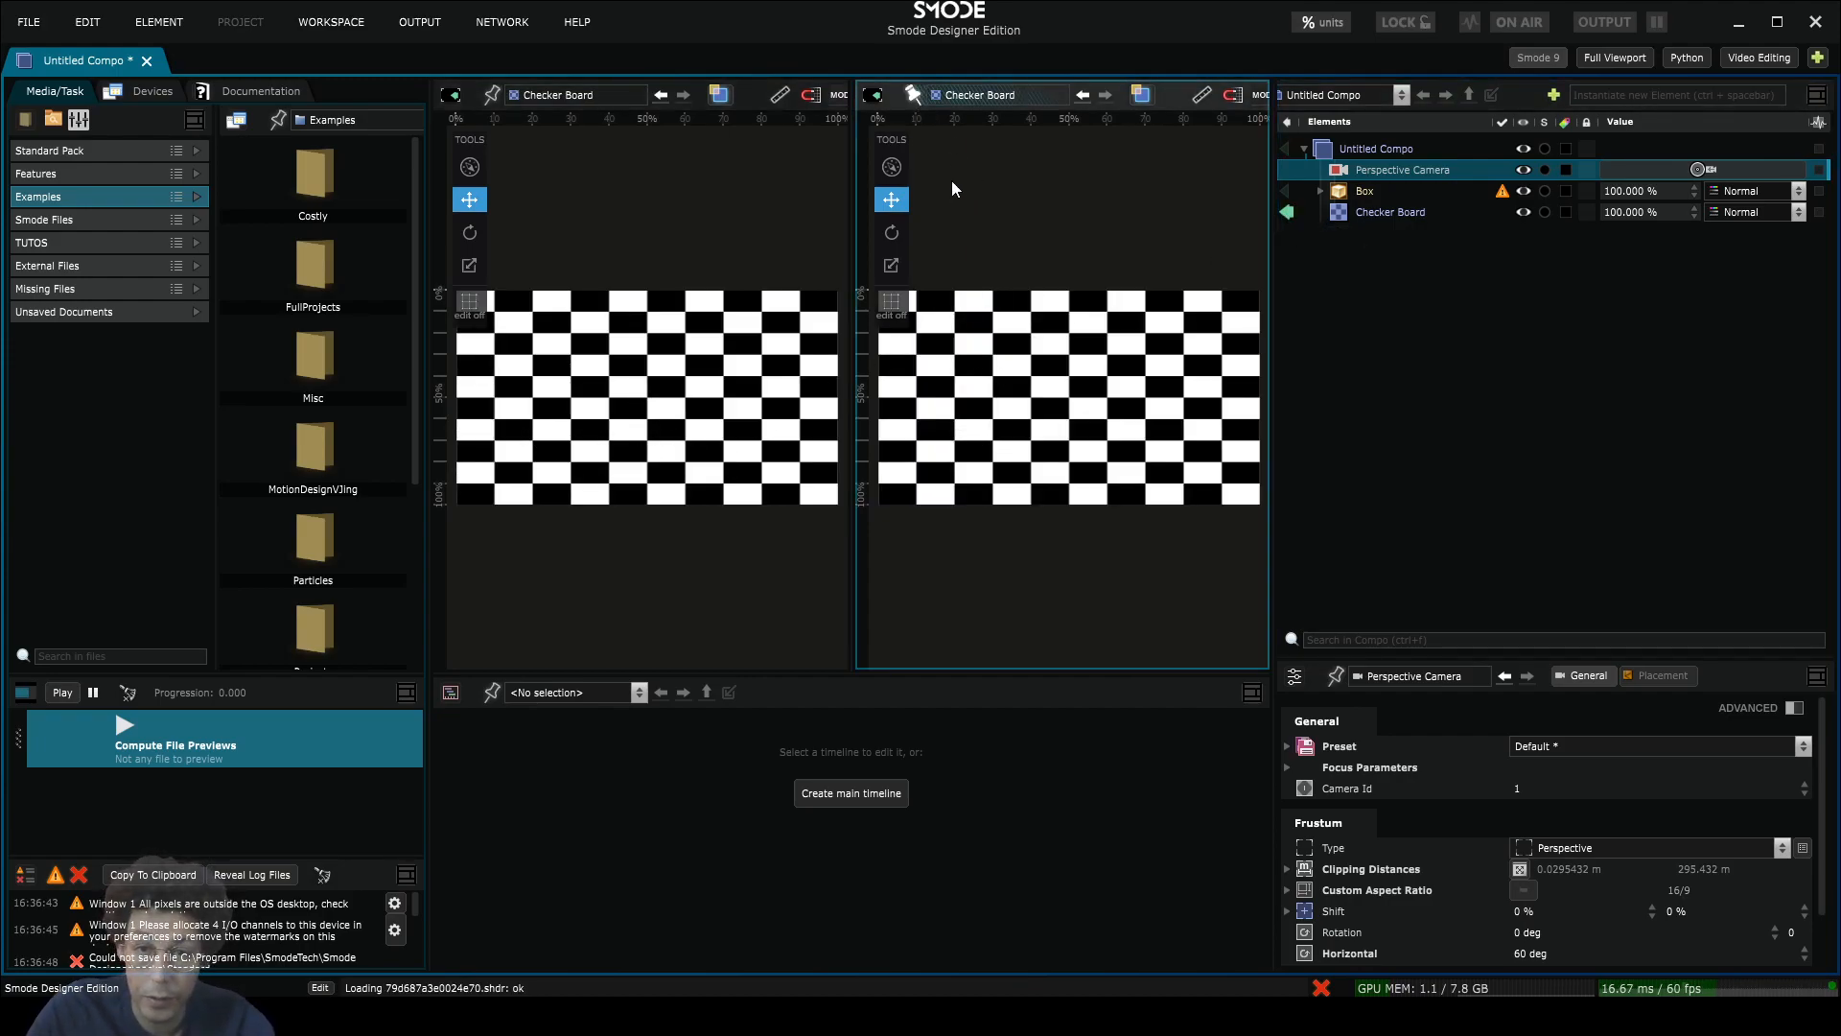
{"action": "left_click", "coordinate": [1291, 211]}
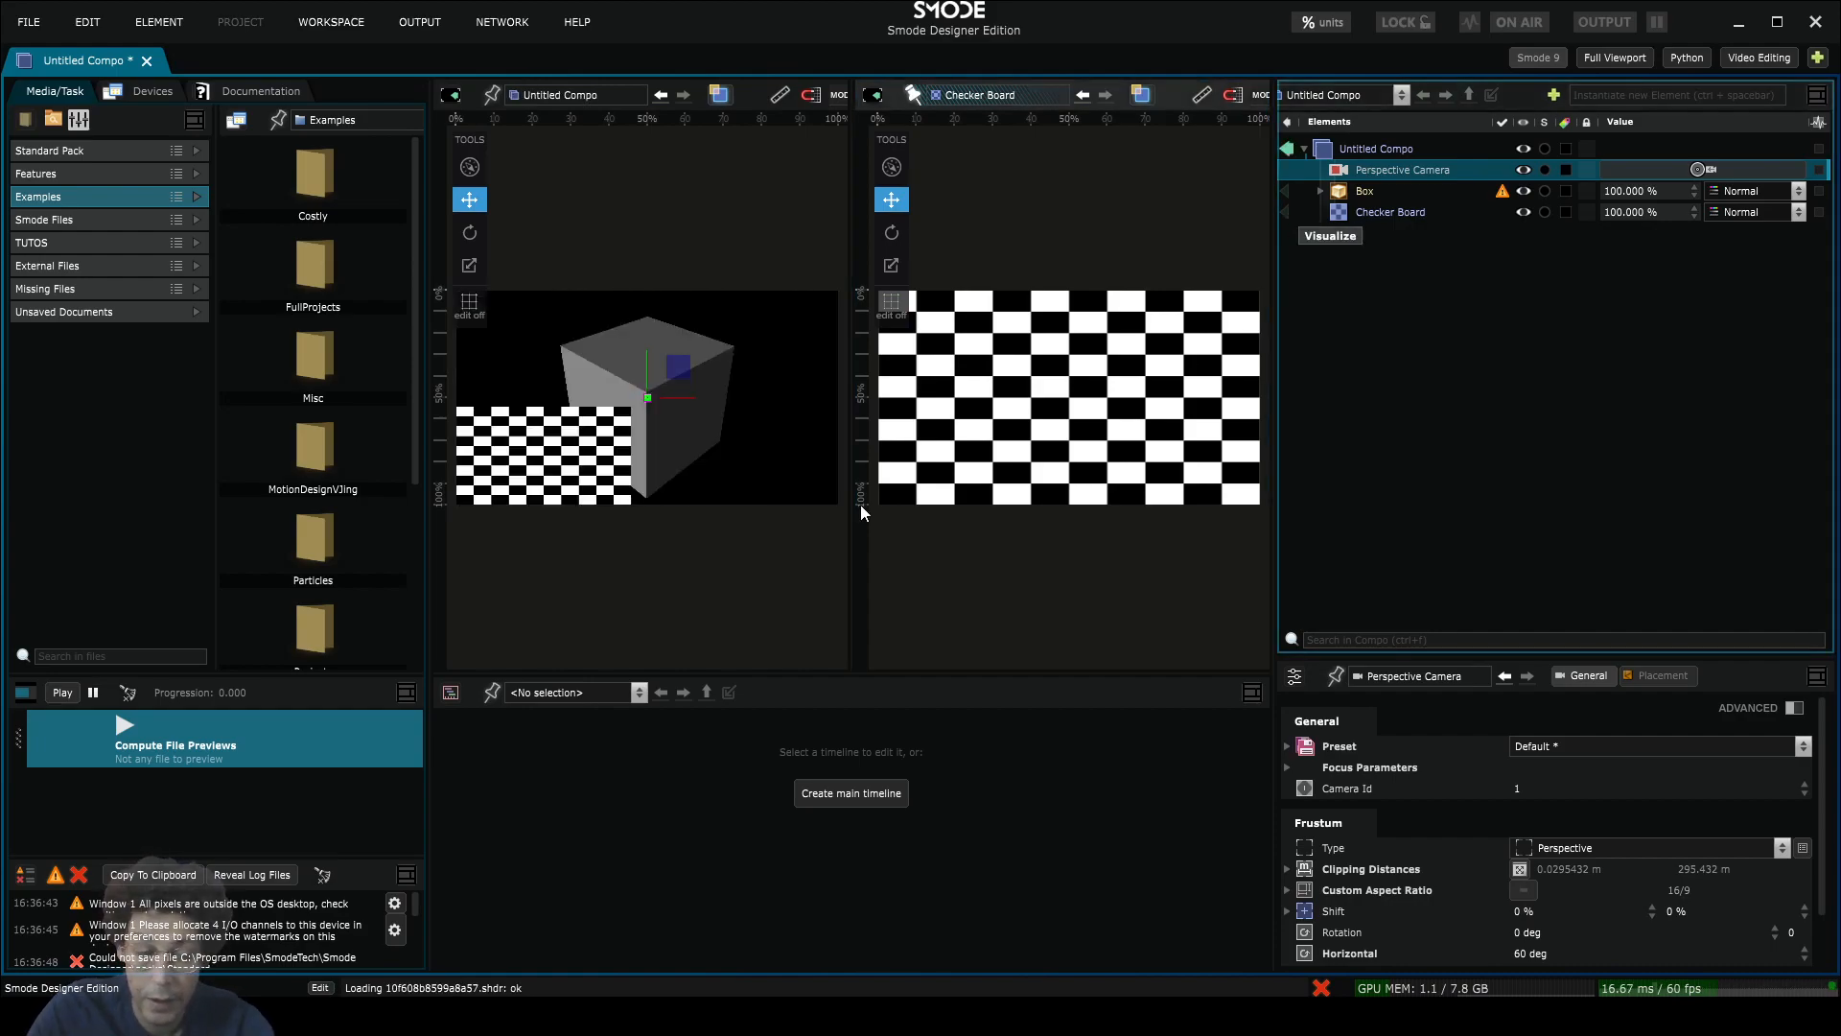
{"action": "left_click", "coordinate": [636, 316]}
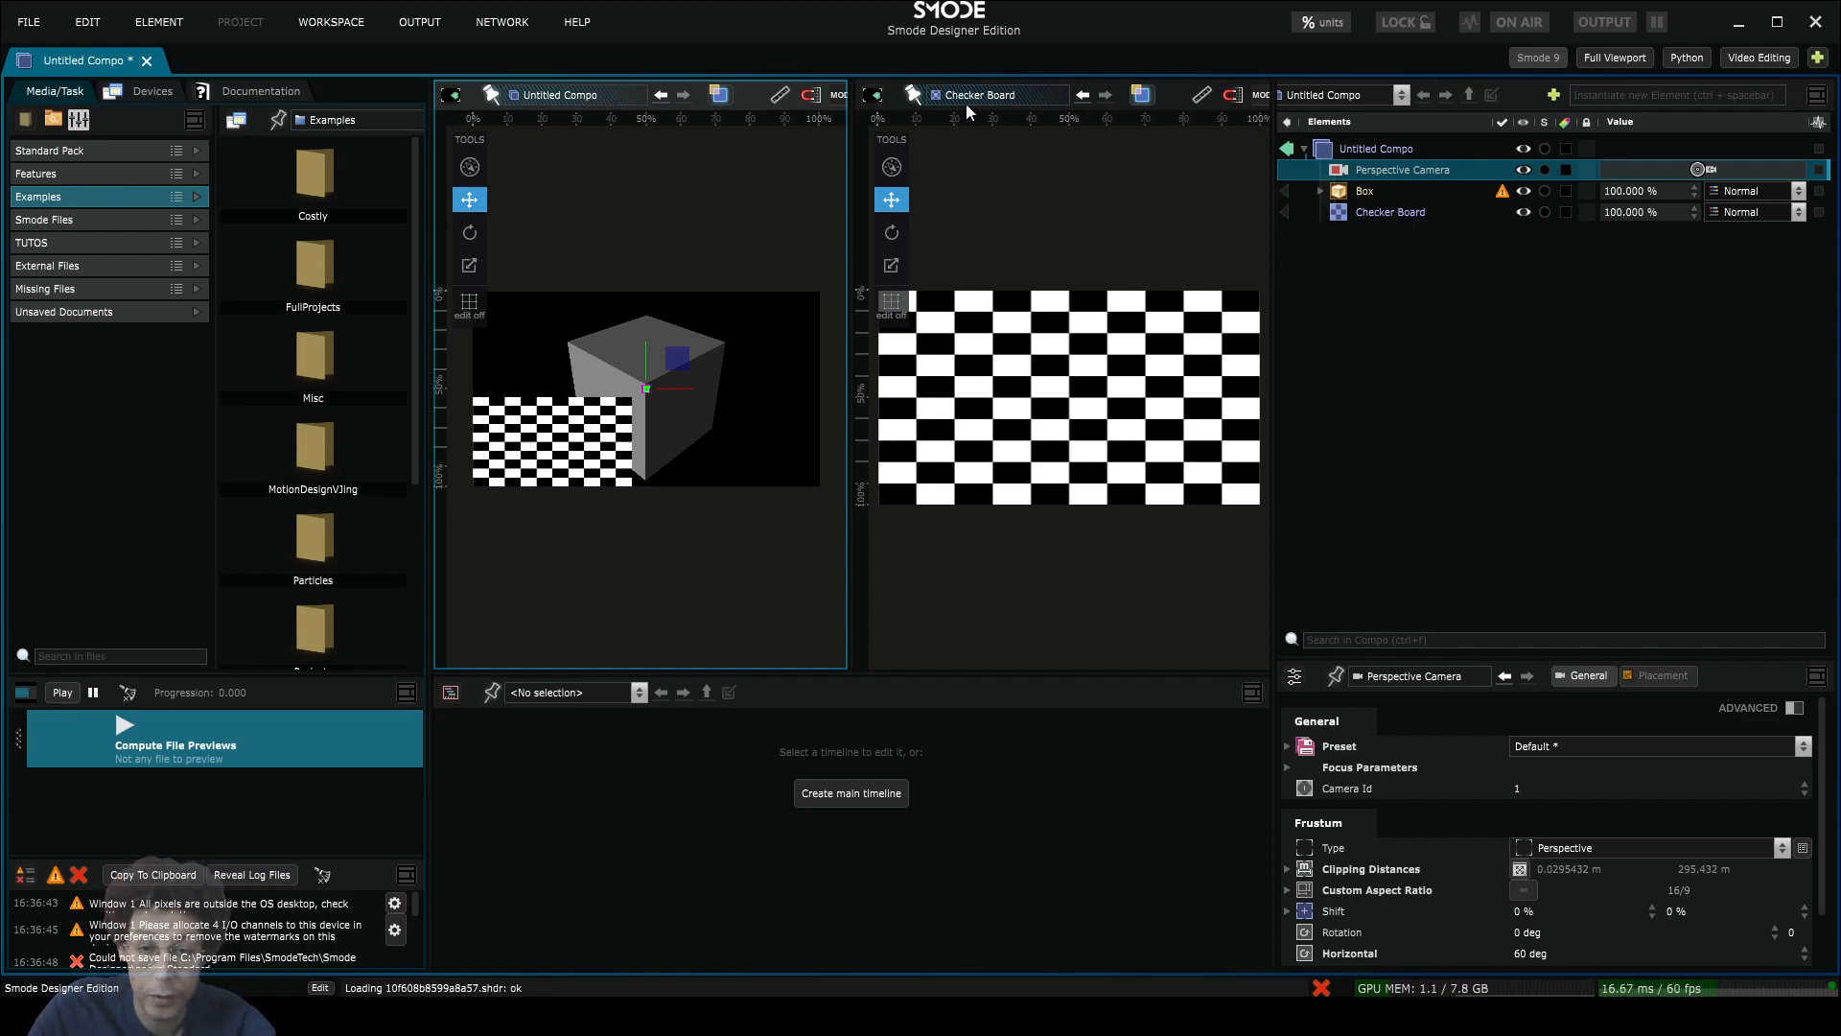
Step: Unpin the right viewport and show the Box alone in its 3D grid view, orbiting around it
{"action": "left_click", "coordinate": [911, 95]}
{"action": "left_click", "coordinate": [1283, 211]}
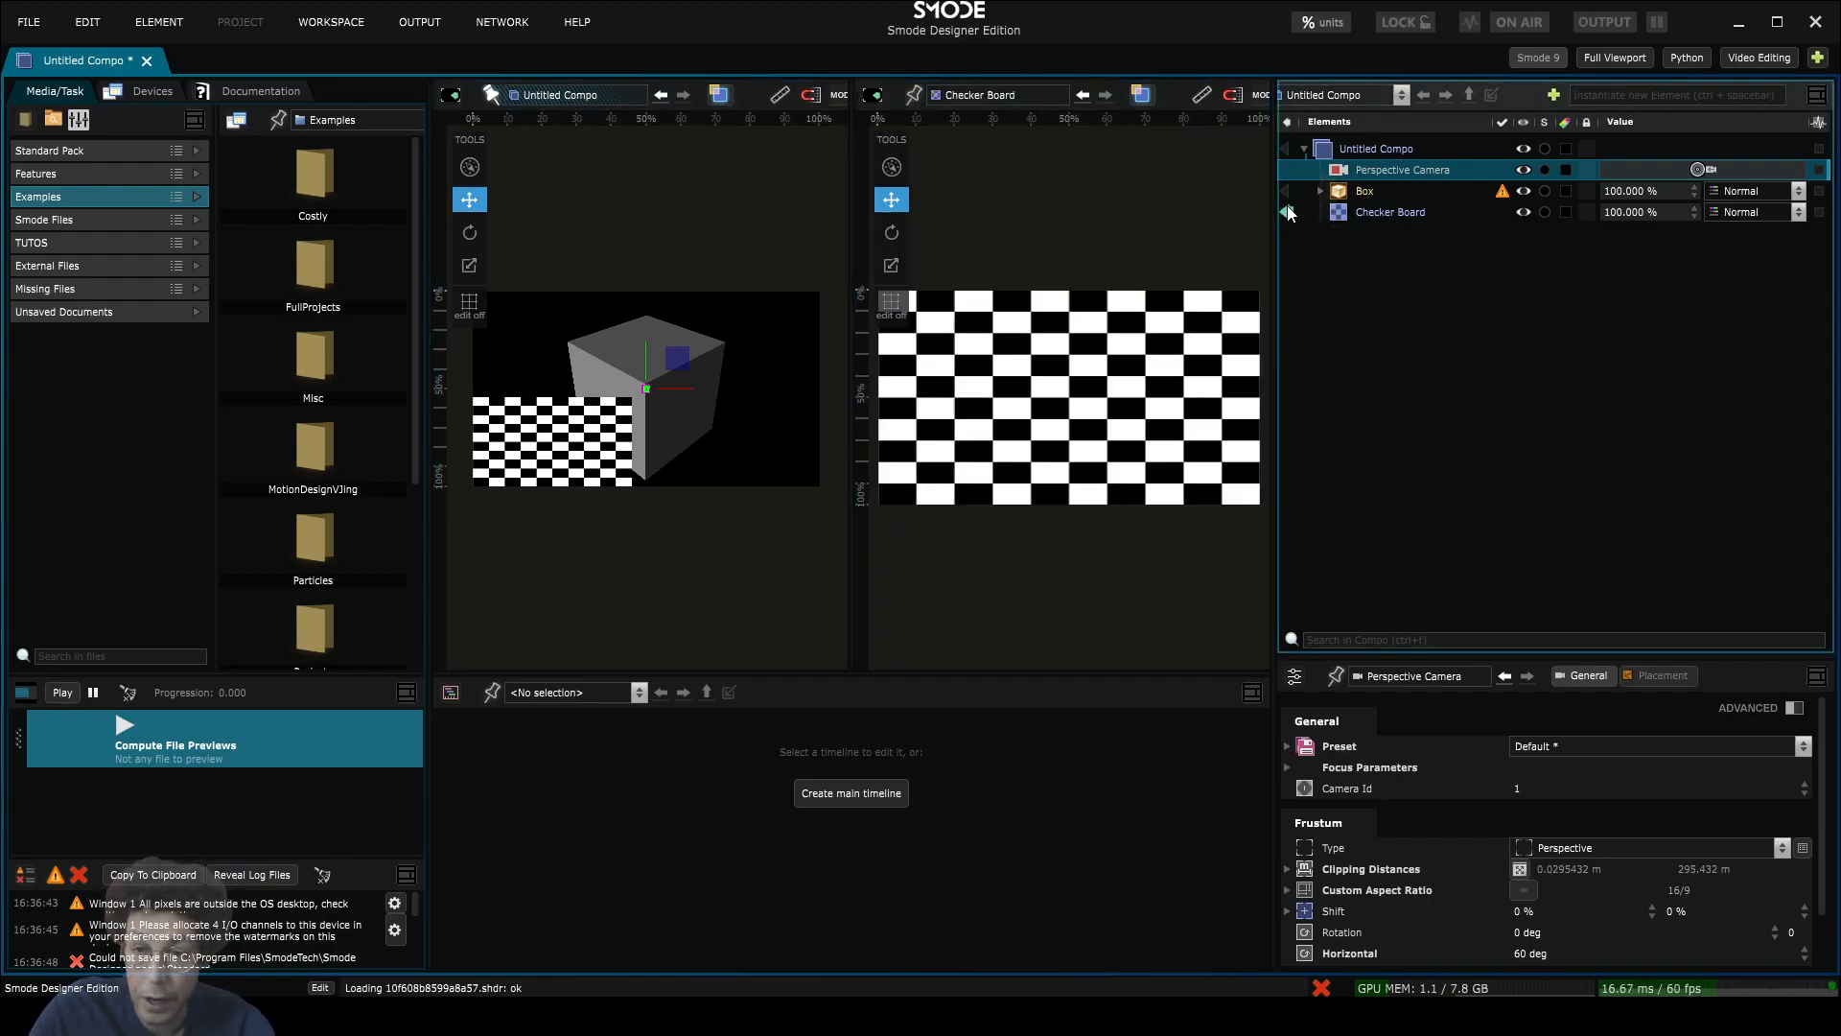
{"action": "left_click", "coordinate": [1286, 191]}
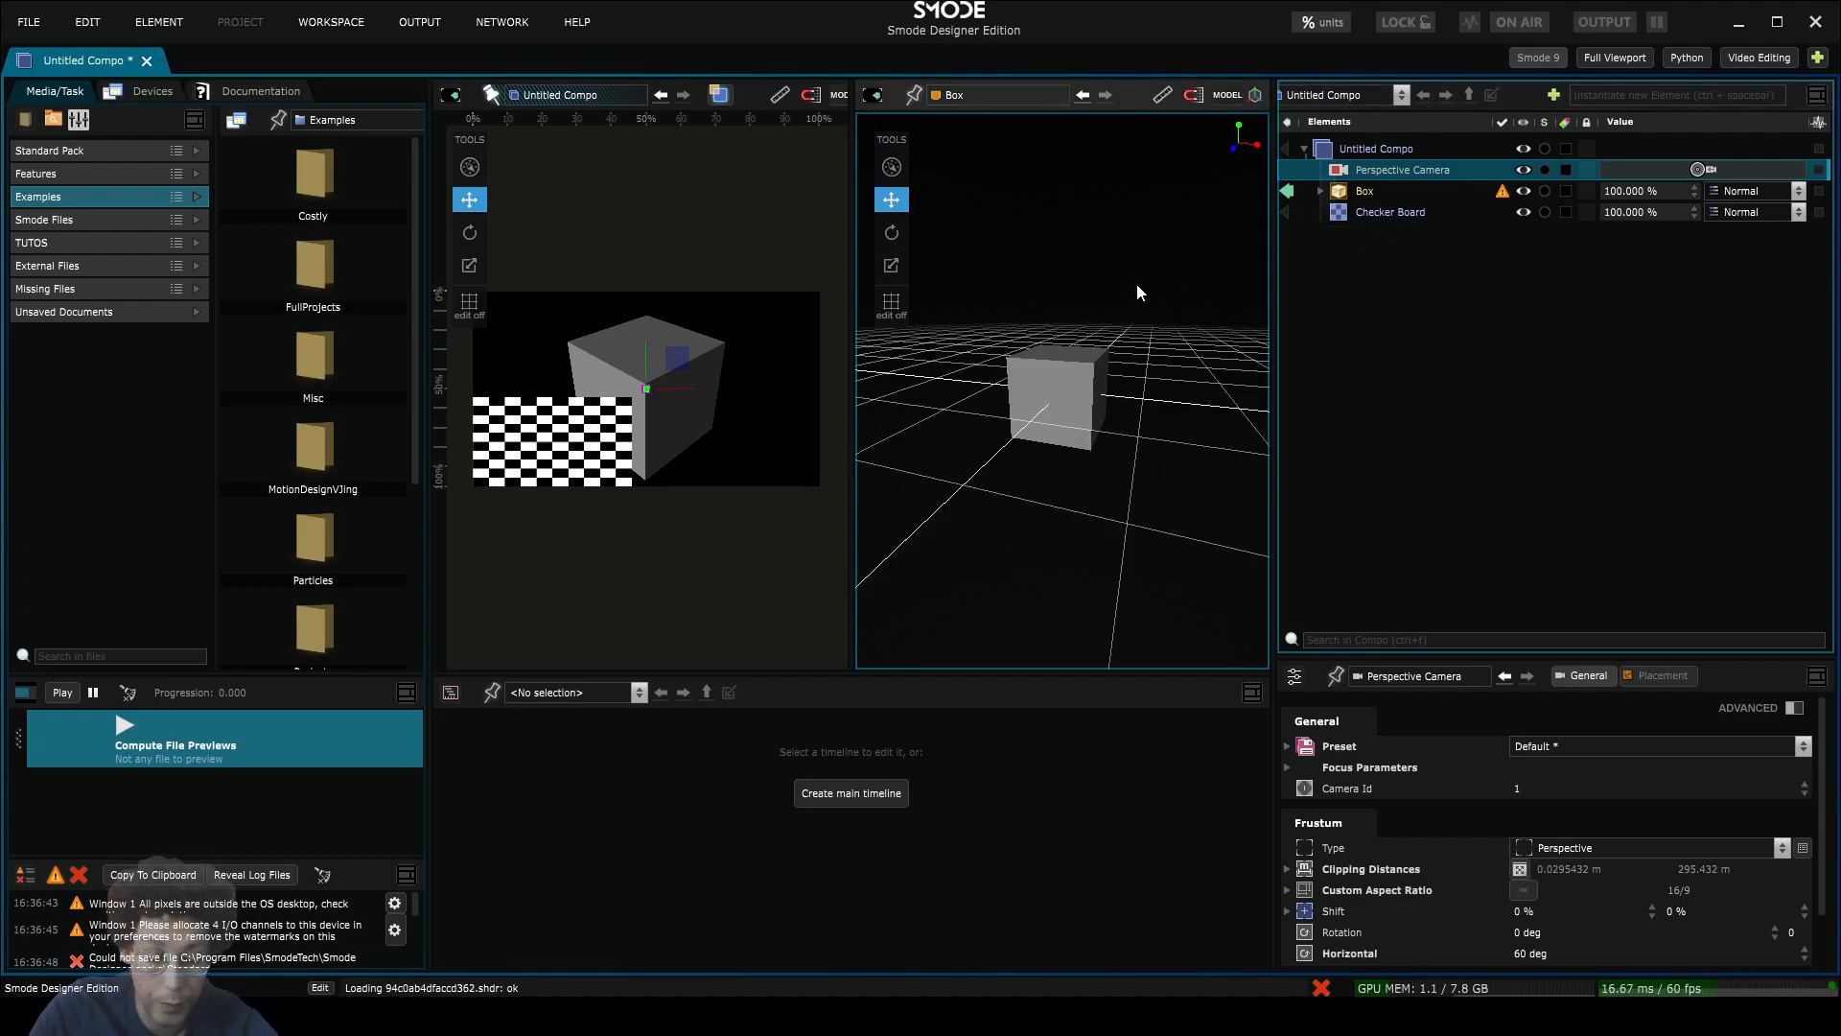
{"action": "left_click_drag", "start_coordinate": [1137, 283], "coordinate": [1126, 370]}
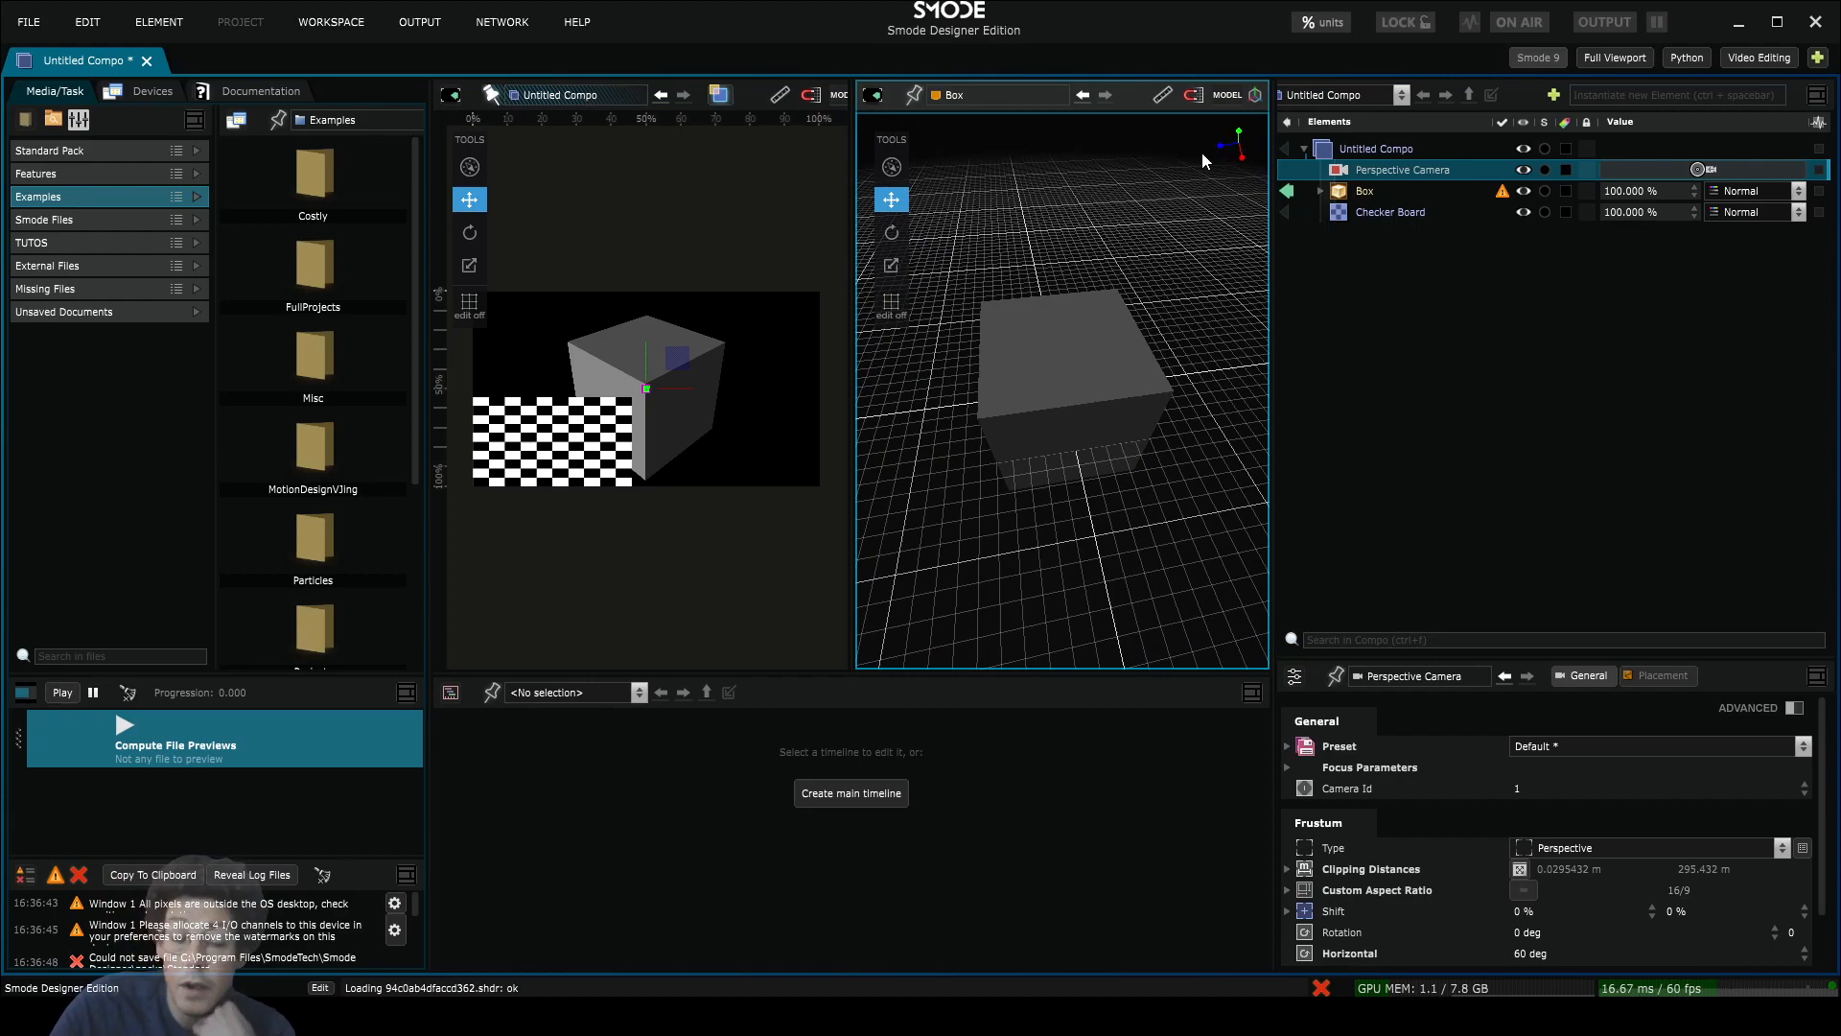
{"action": "scroll", "coordinate": [1112, 96], "scroll_direction": "down", "scroll_amount": 3}
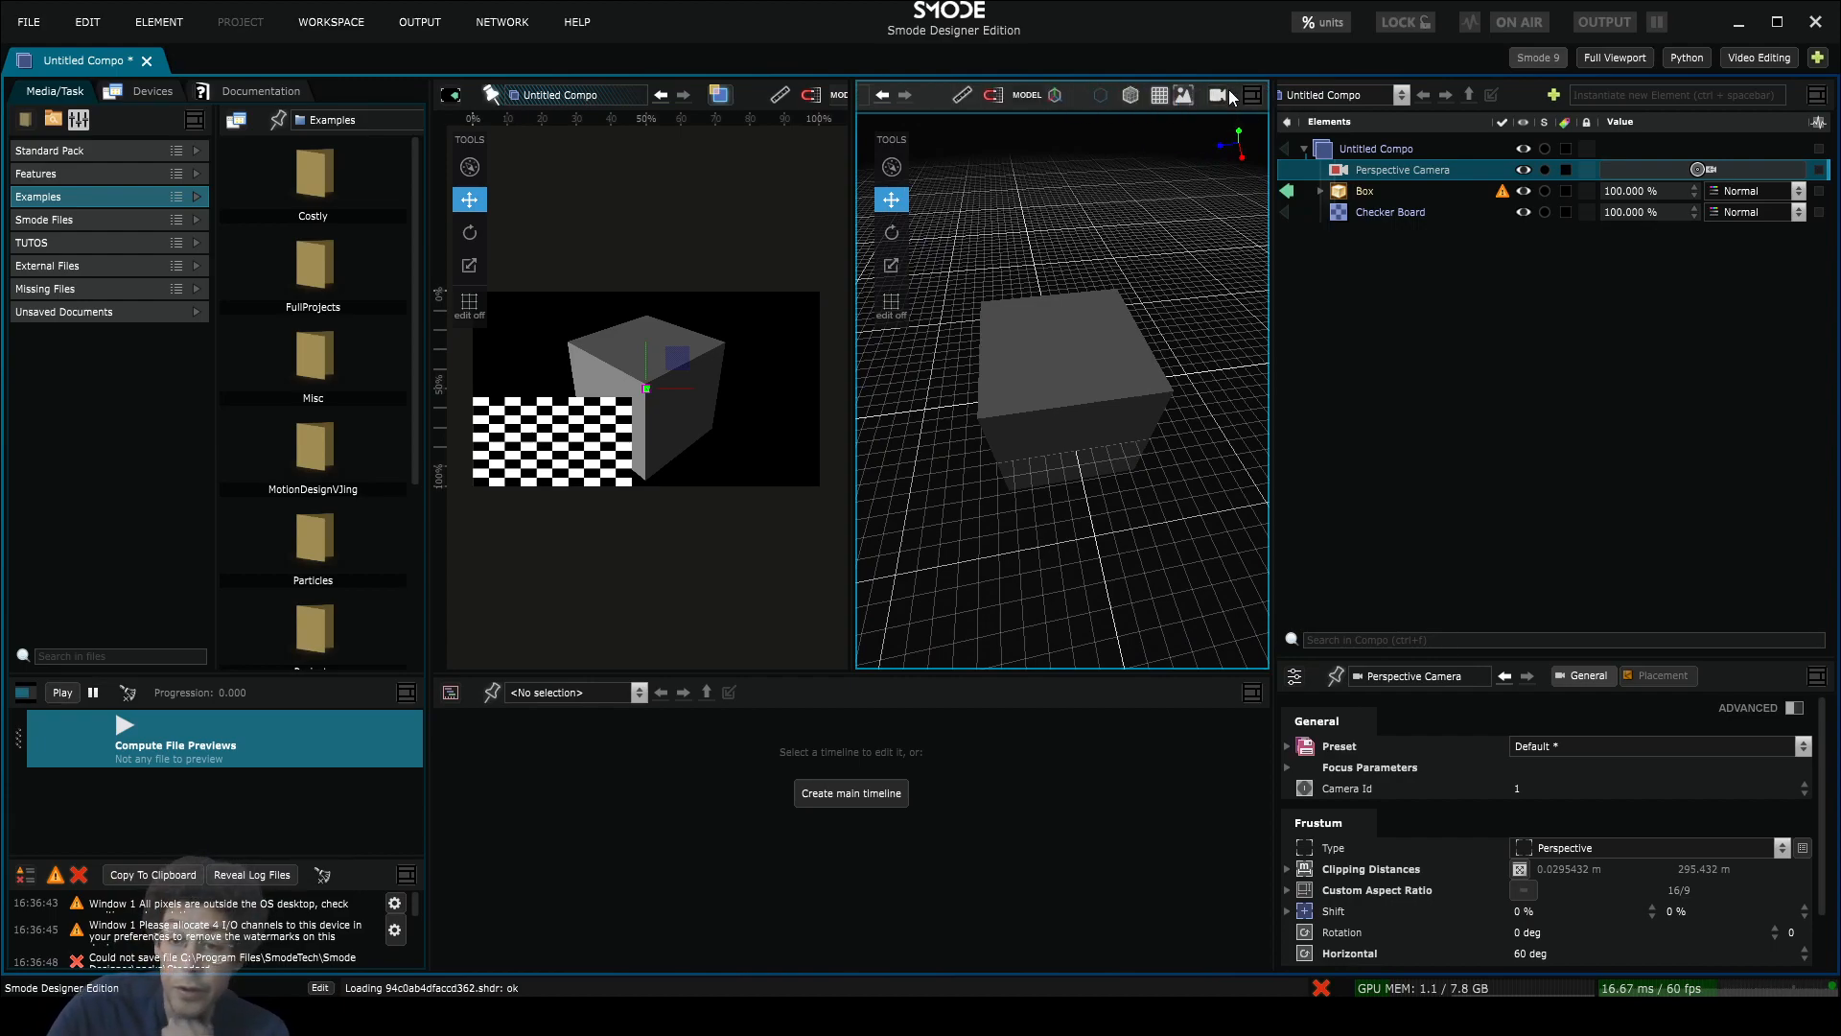
{"action": "left_click", "coordinate": [1253, 95]}
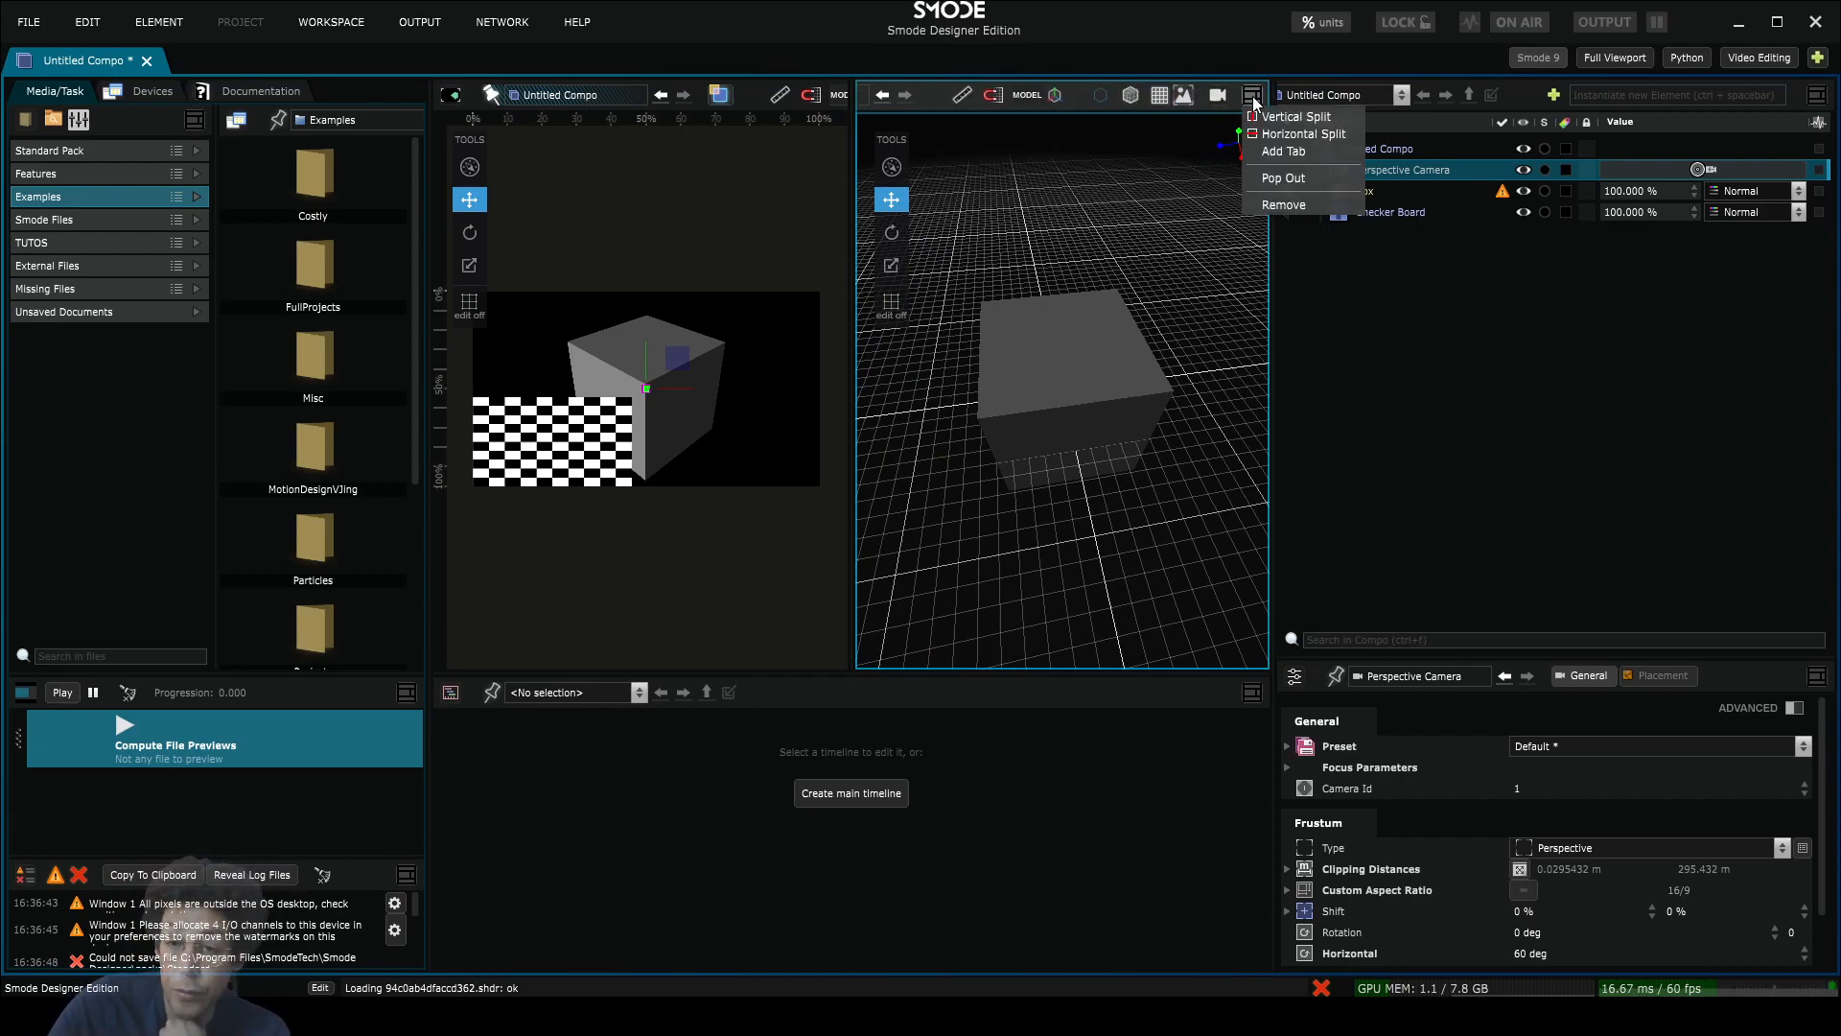
Step: Add a second viewport tab; show the Checker Board in one tab and the Box in 3D in the other
{"action": "left_click", "coordinate": [1285, 151]}
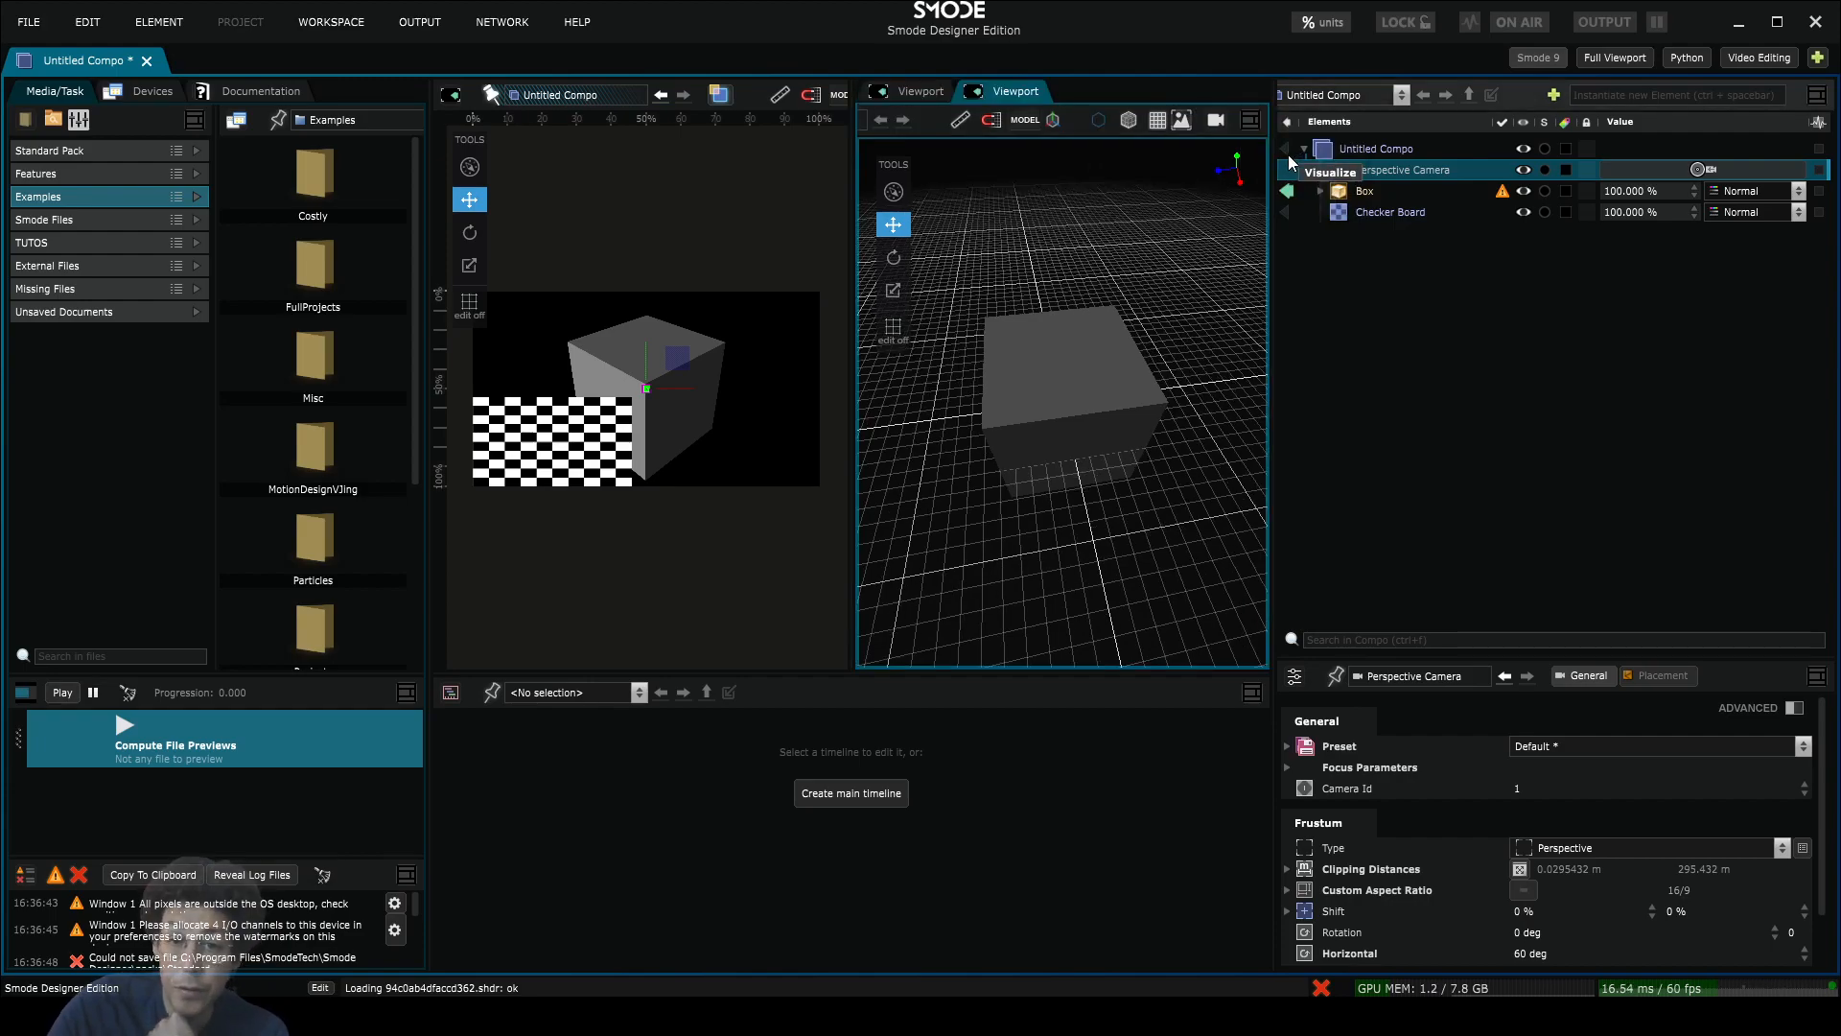
{"action": "left_click", "coordinate": [908, 82]}
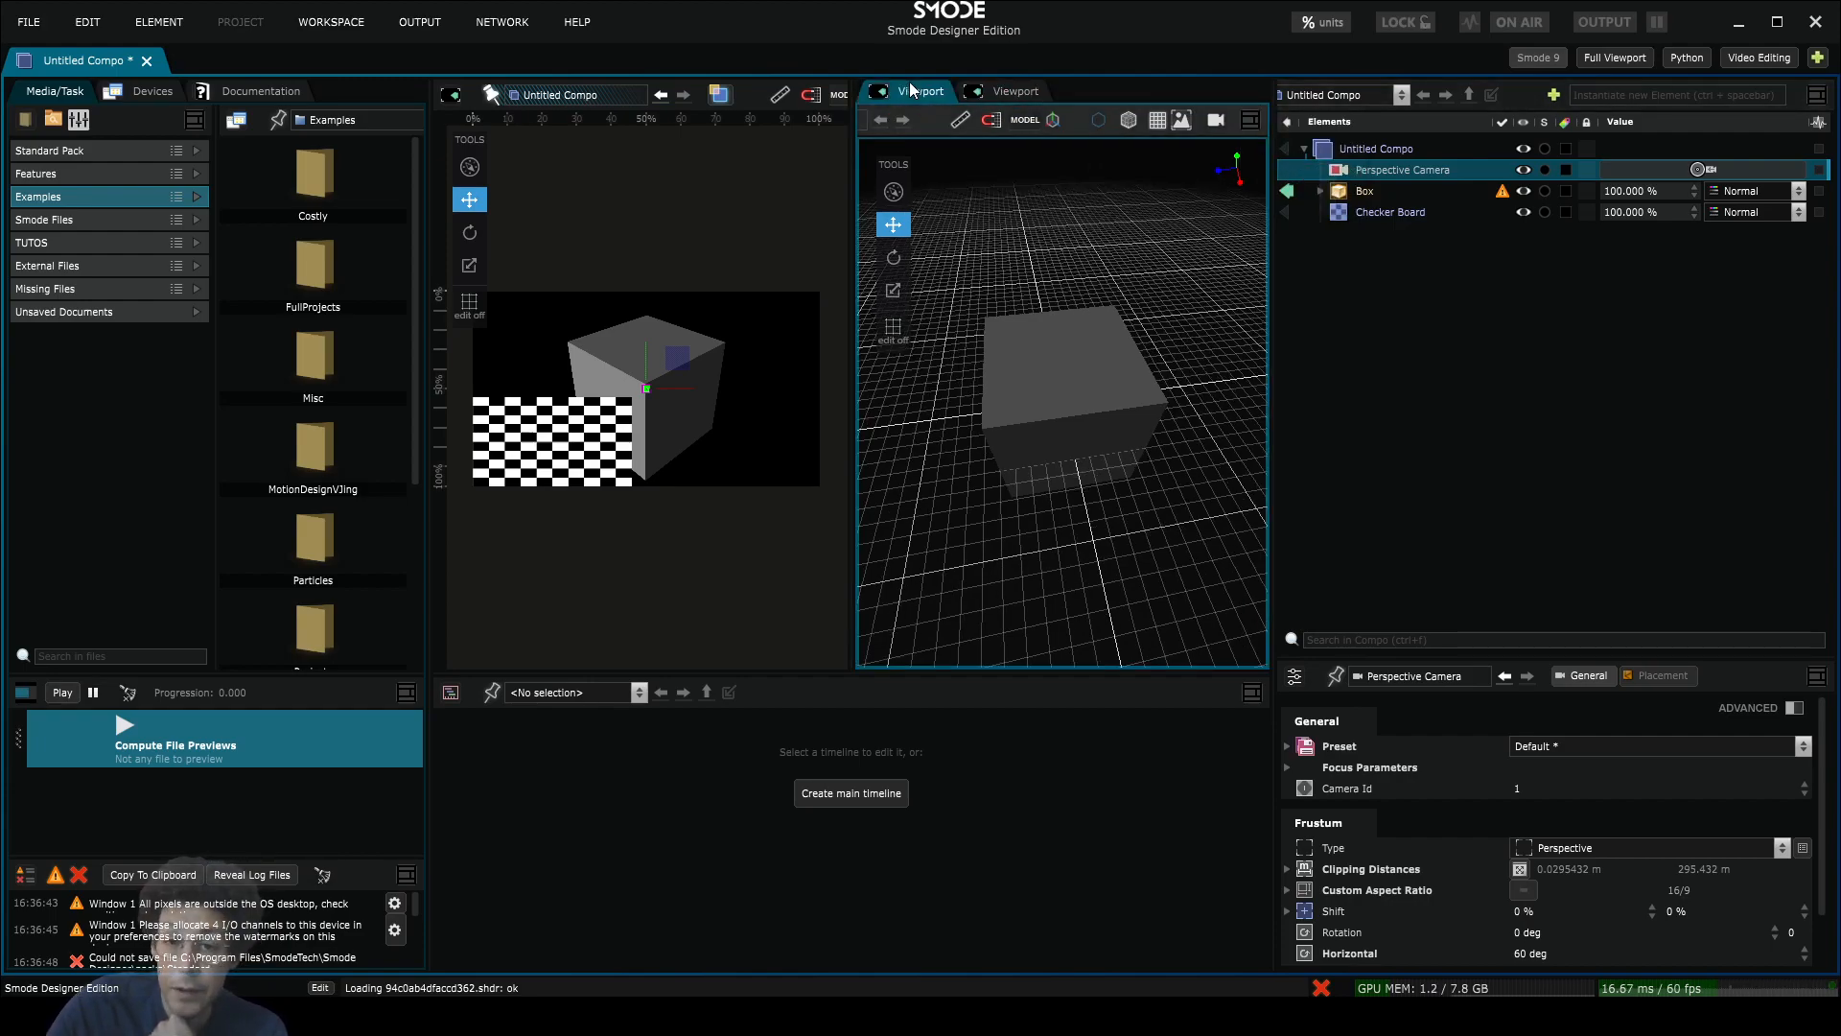
{"action": "left_click", "coordinate": [1013, 88]}
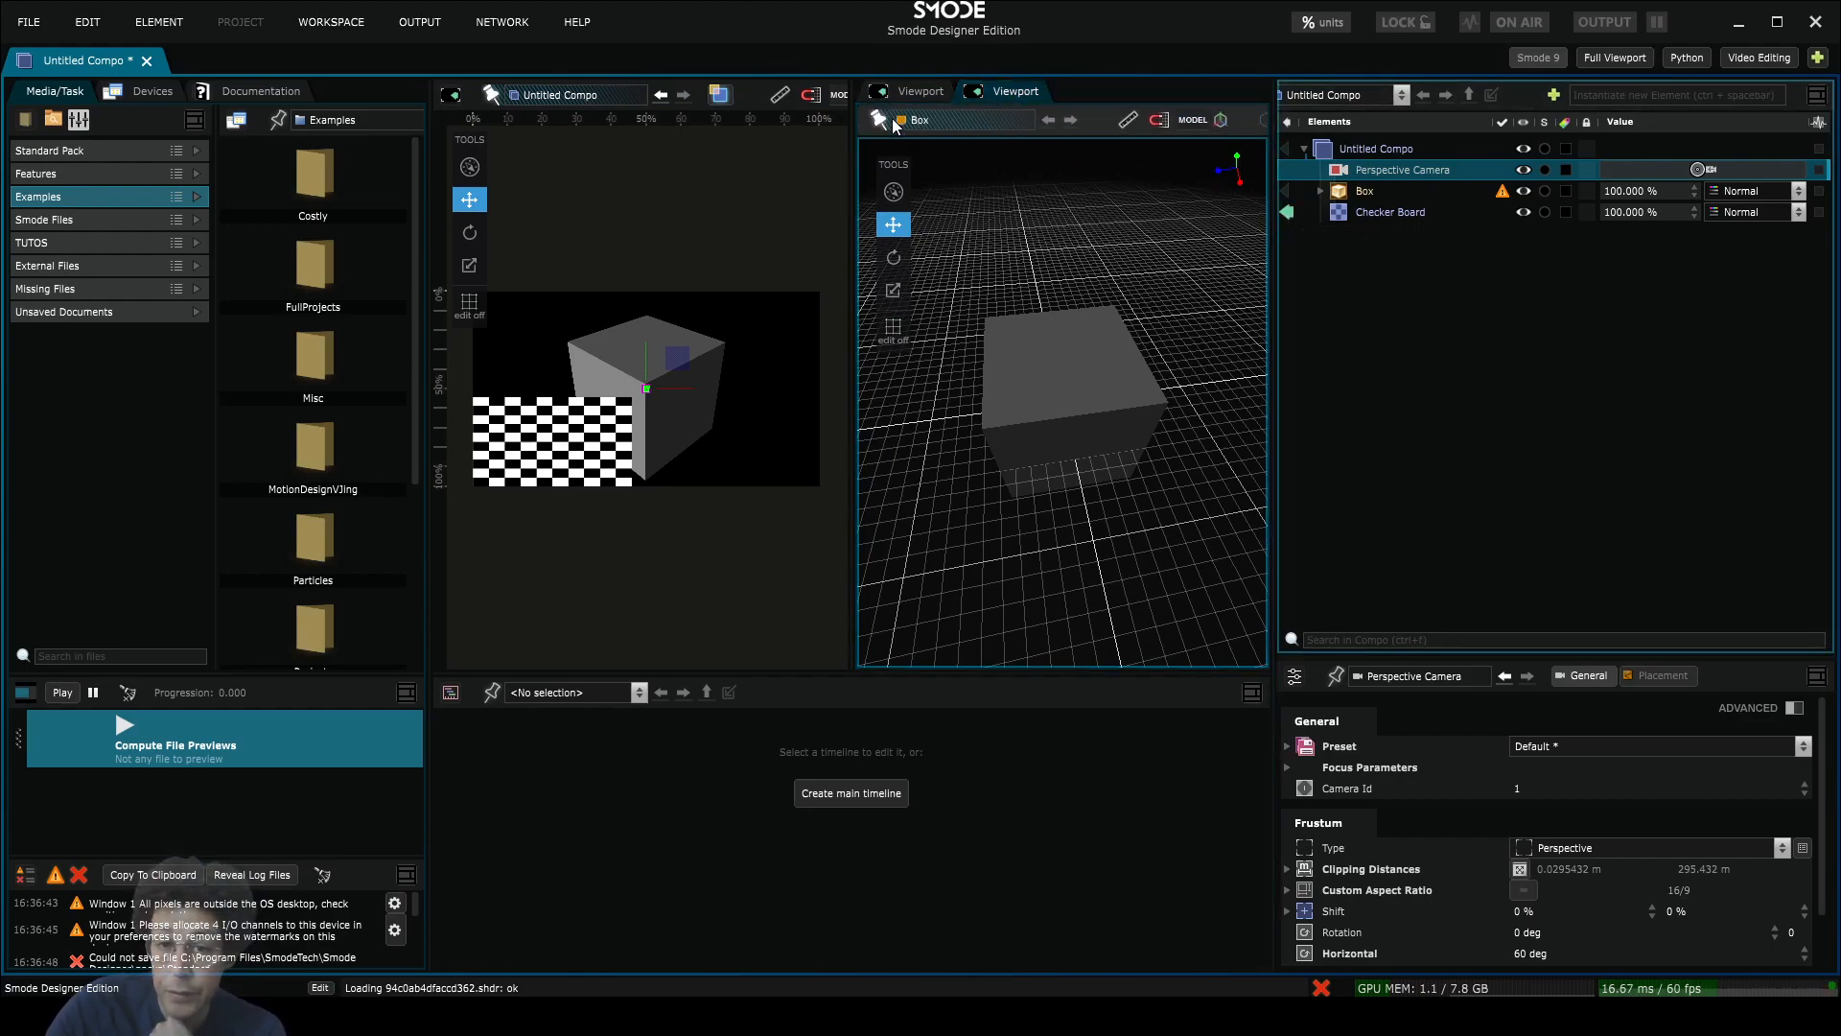
{"action": "left_click", "coordinate": [882, 119]}
{"action": "left_click", "coordinate": [905, 87]}
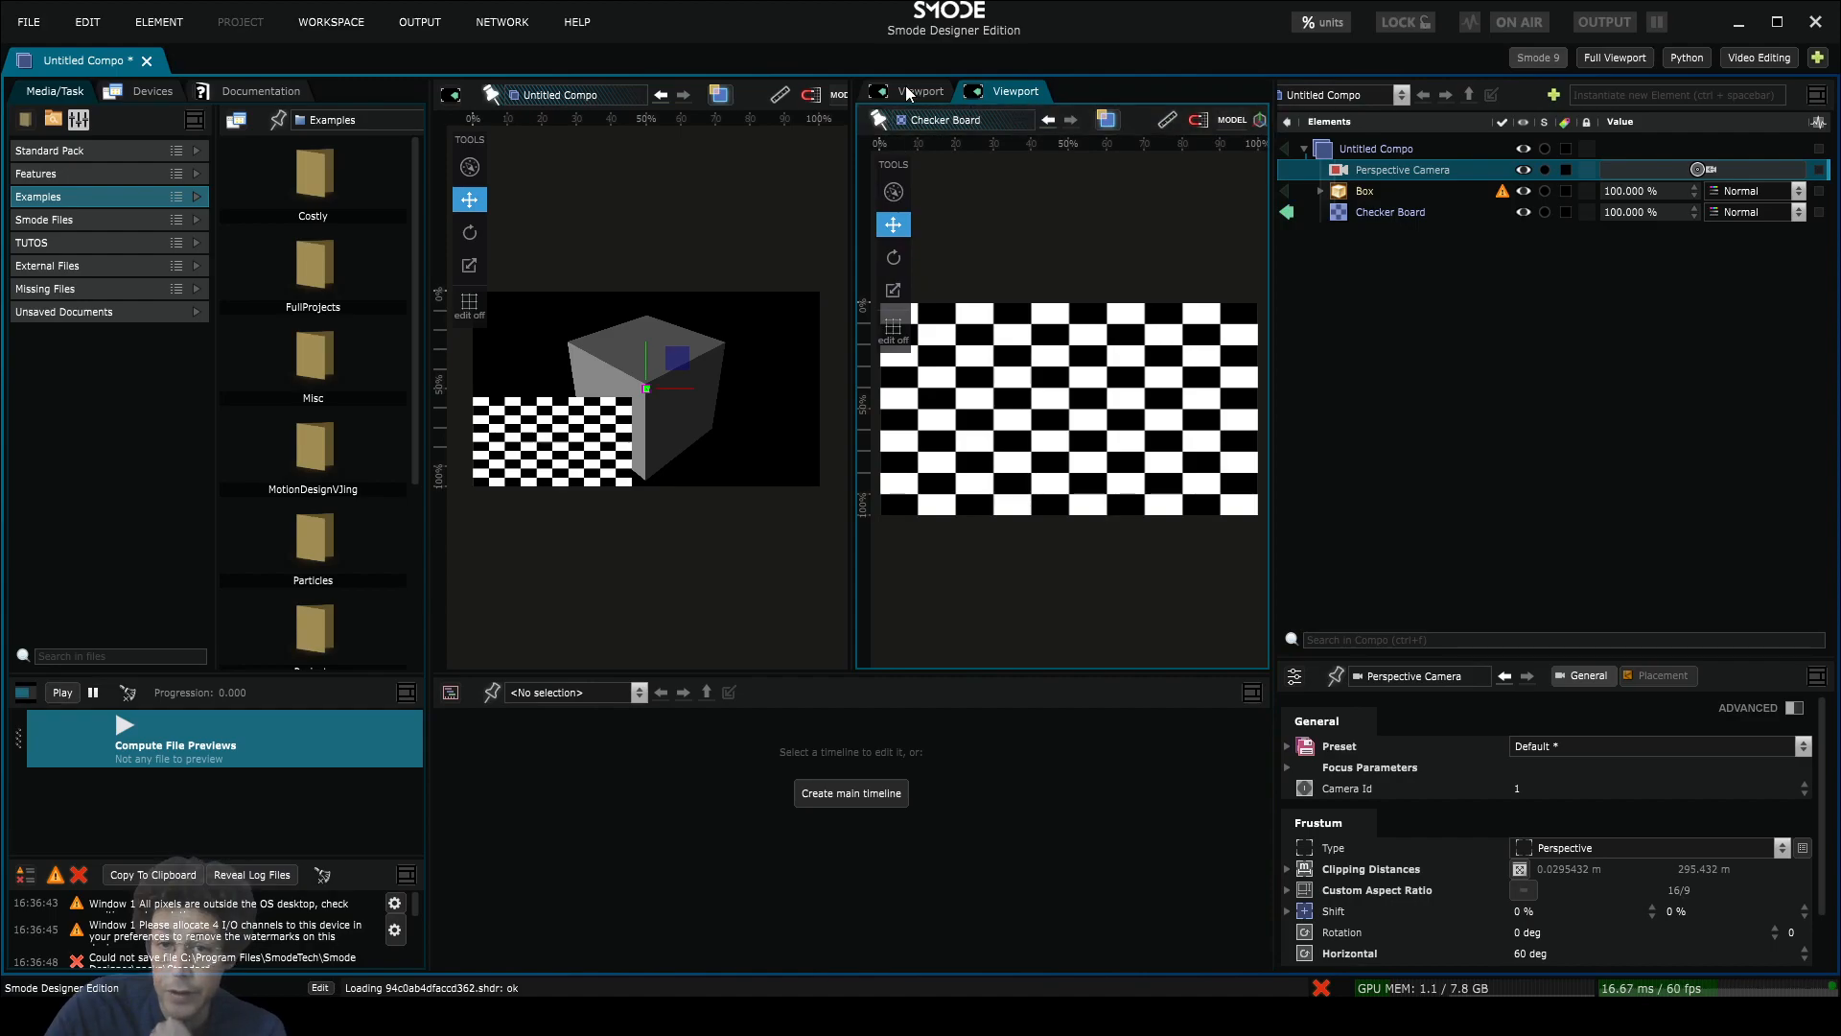
{"action": "left_click", "coordinate": [1287, 190]}
Step: Drag the Checker Board up in the left viewport so it overlaps the cube
{"action": "scroll", "coordinate": [919, 121], "scroll_direction": "up", "scroll_amount": 4}
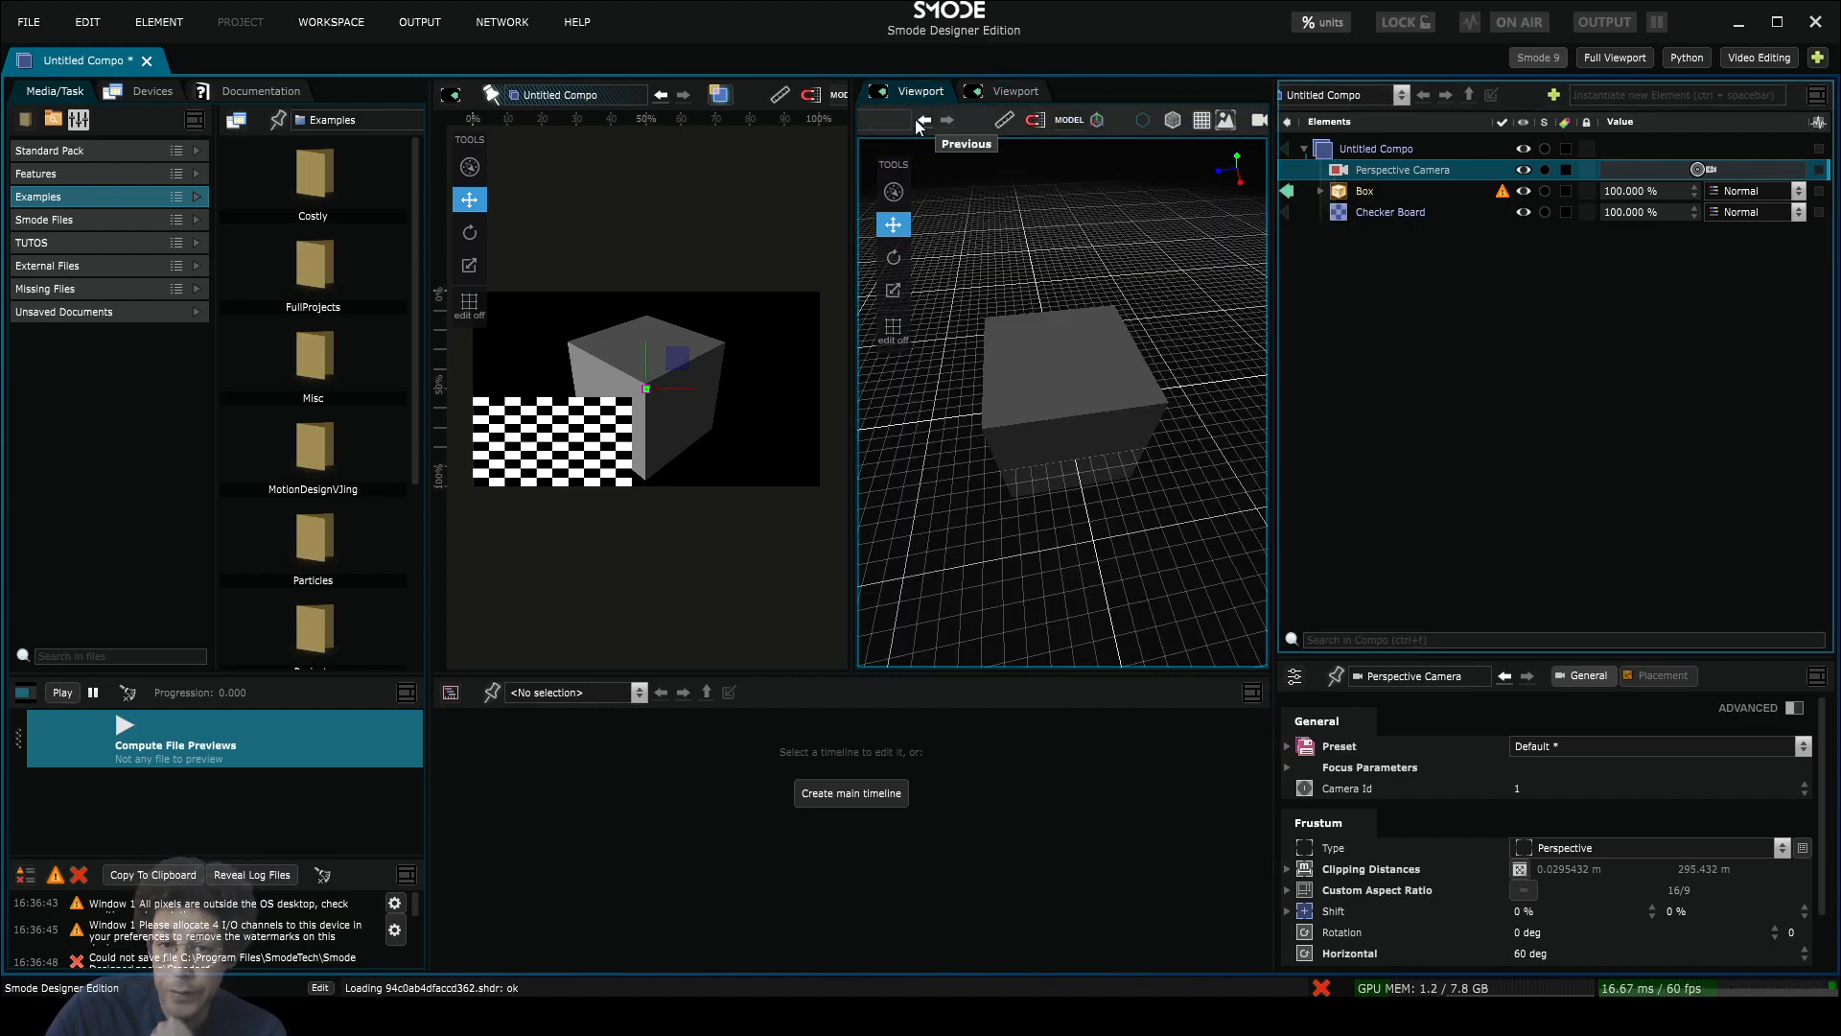
{"action": "left_click", "coordinate": [900, 128]}
{"action": "left_click", "coordinate": [1009, 91]}
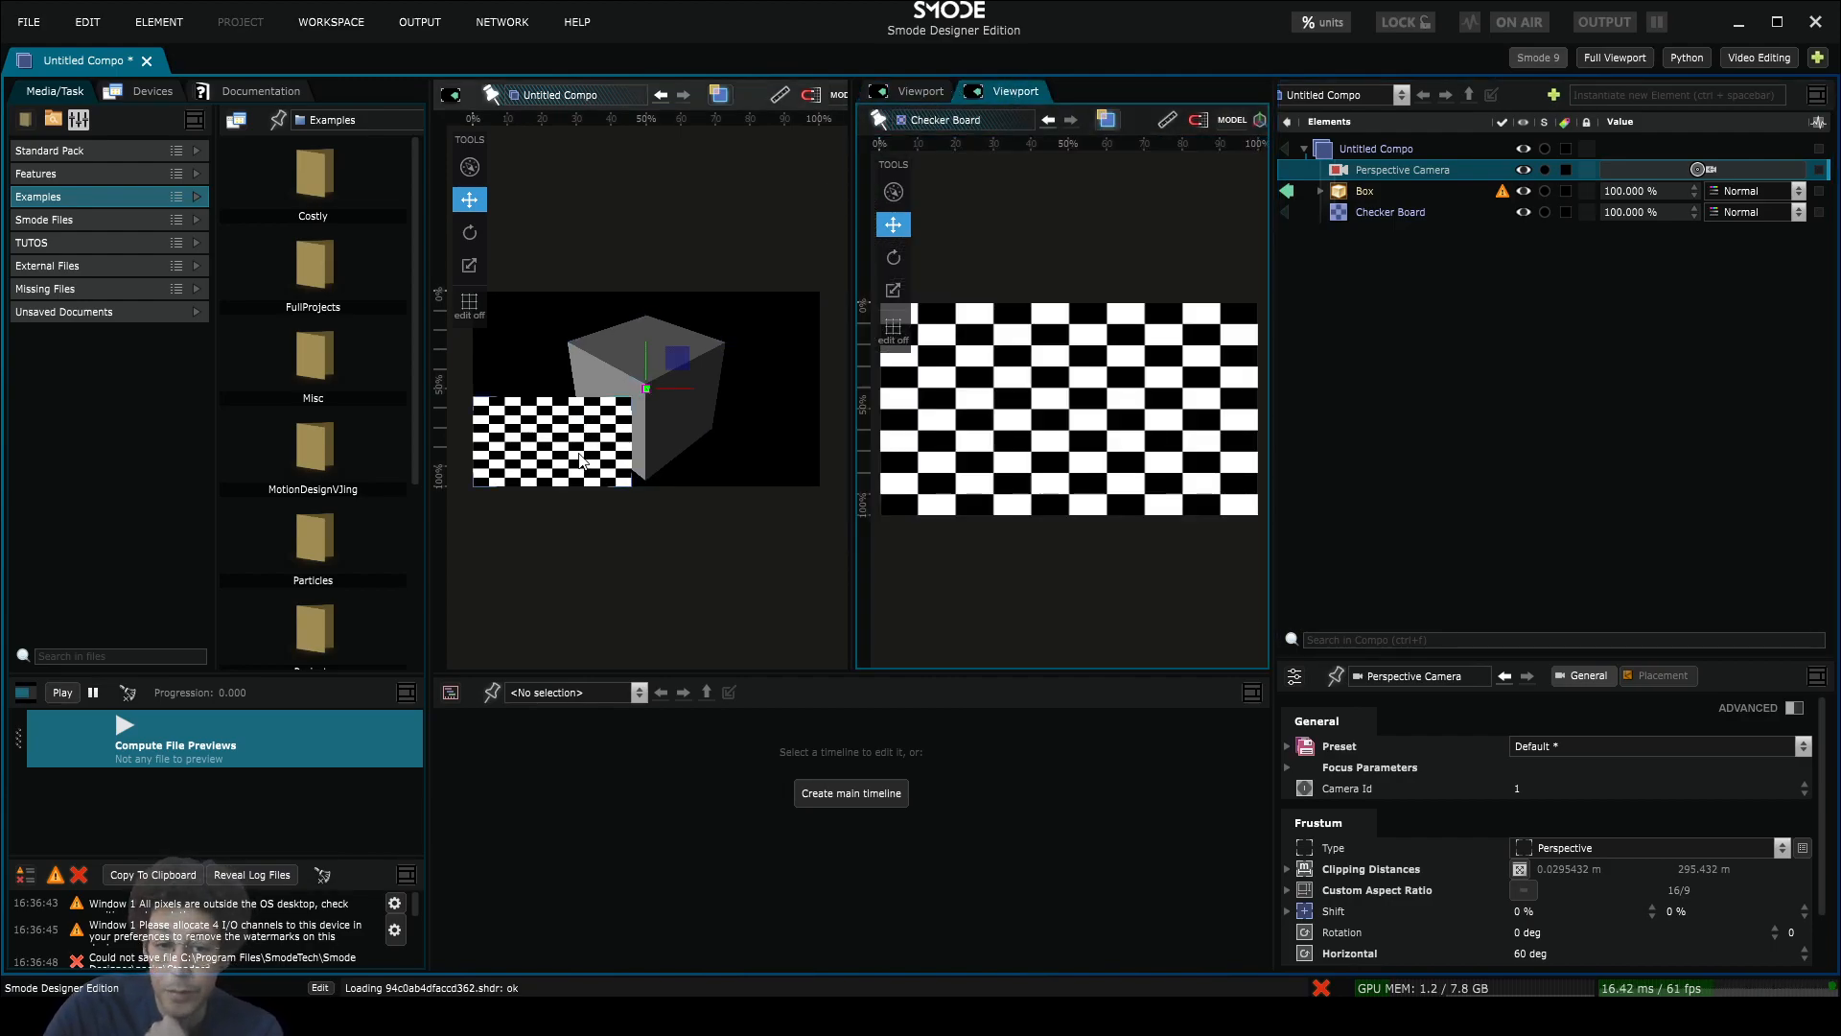
{"action": "left_click", "coordinate": [588, 447]}
{"action": "left_click_drag", "start_coordinate": [634, 400], "coordinate": [709, 364]}
Step: Add a Colorize modifier to the Checker Board and set its gradient begin colour to red FF0000FF
{"action": "right_click", "coordinate": [1355, 215]}
{"action": "mouse_move", "coordinate": [1154, 343]}
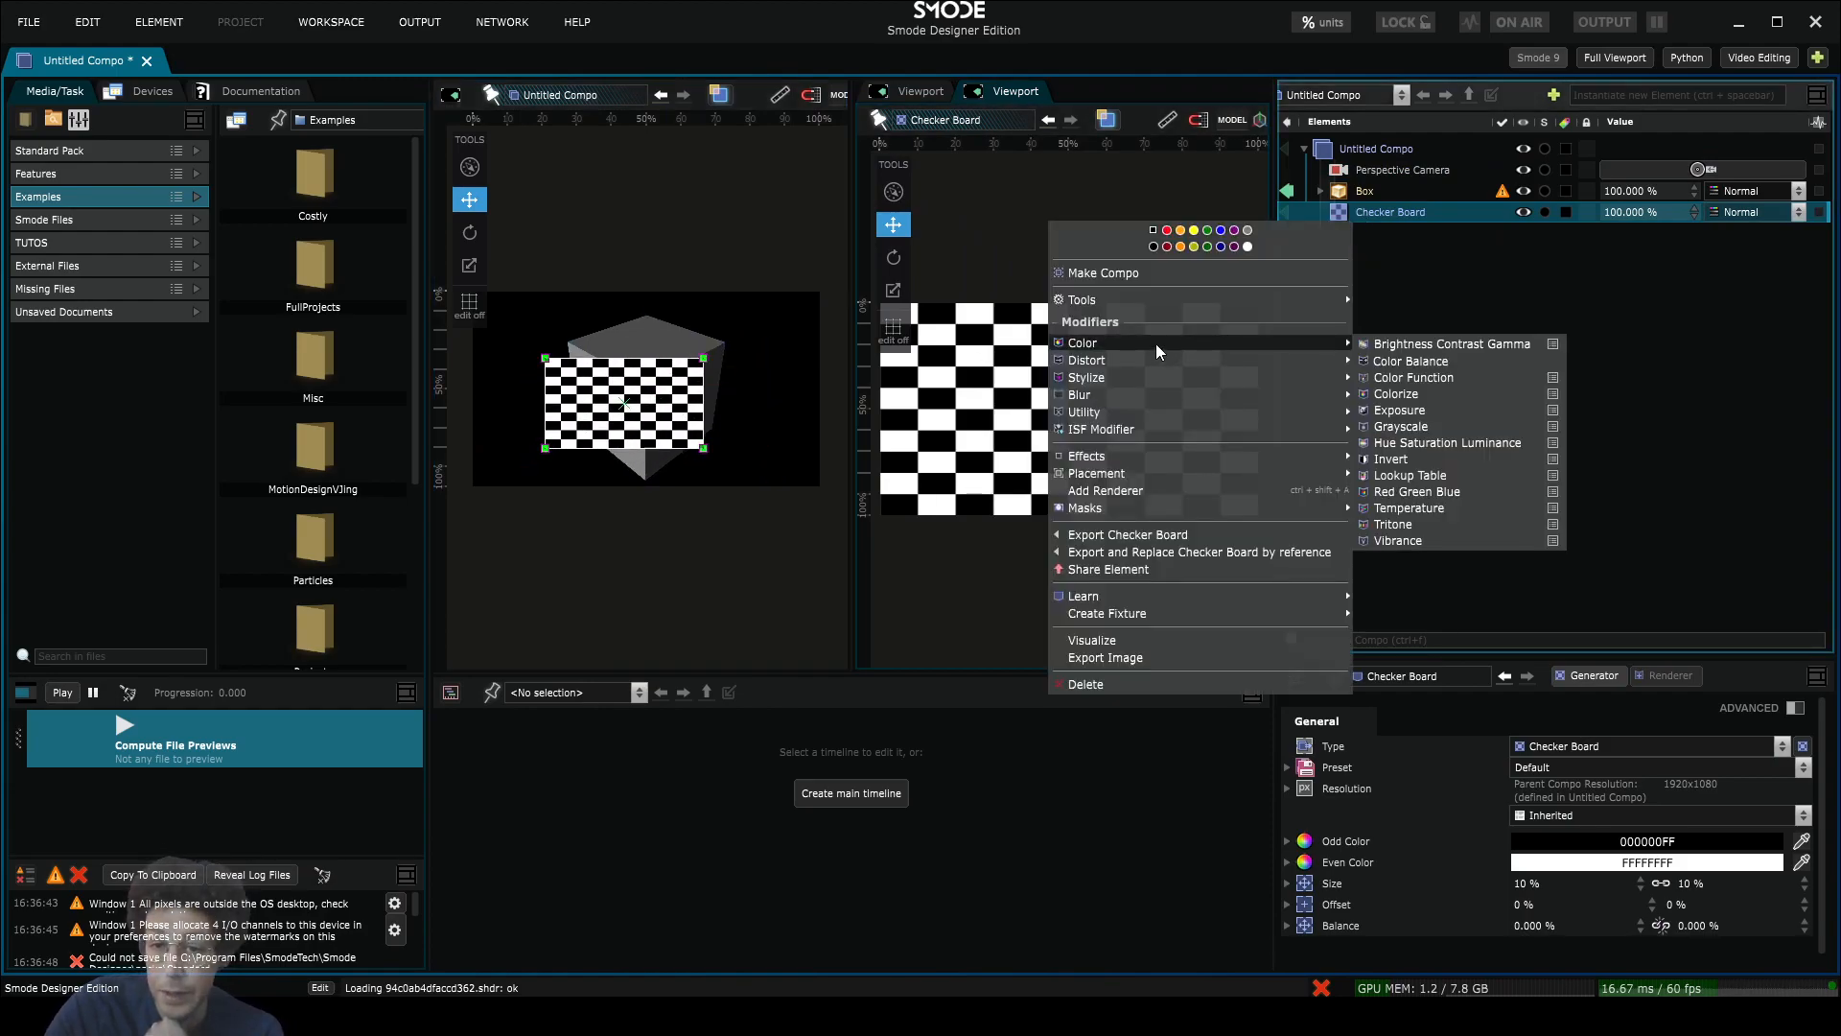
{"action": "left_click", "coordinate": [1423, 394]}
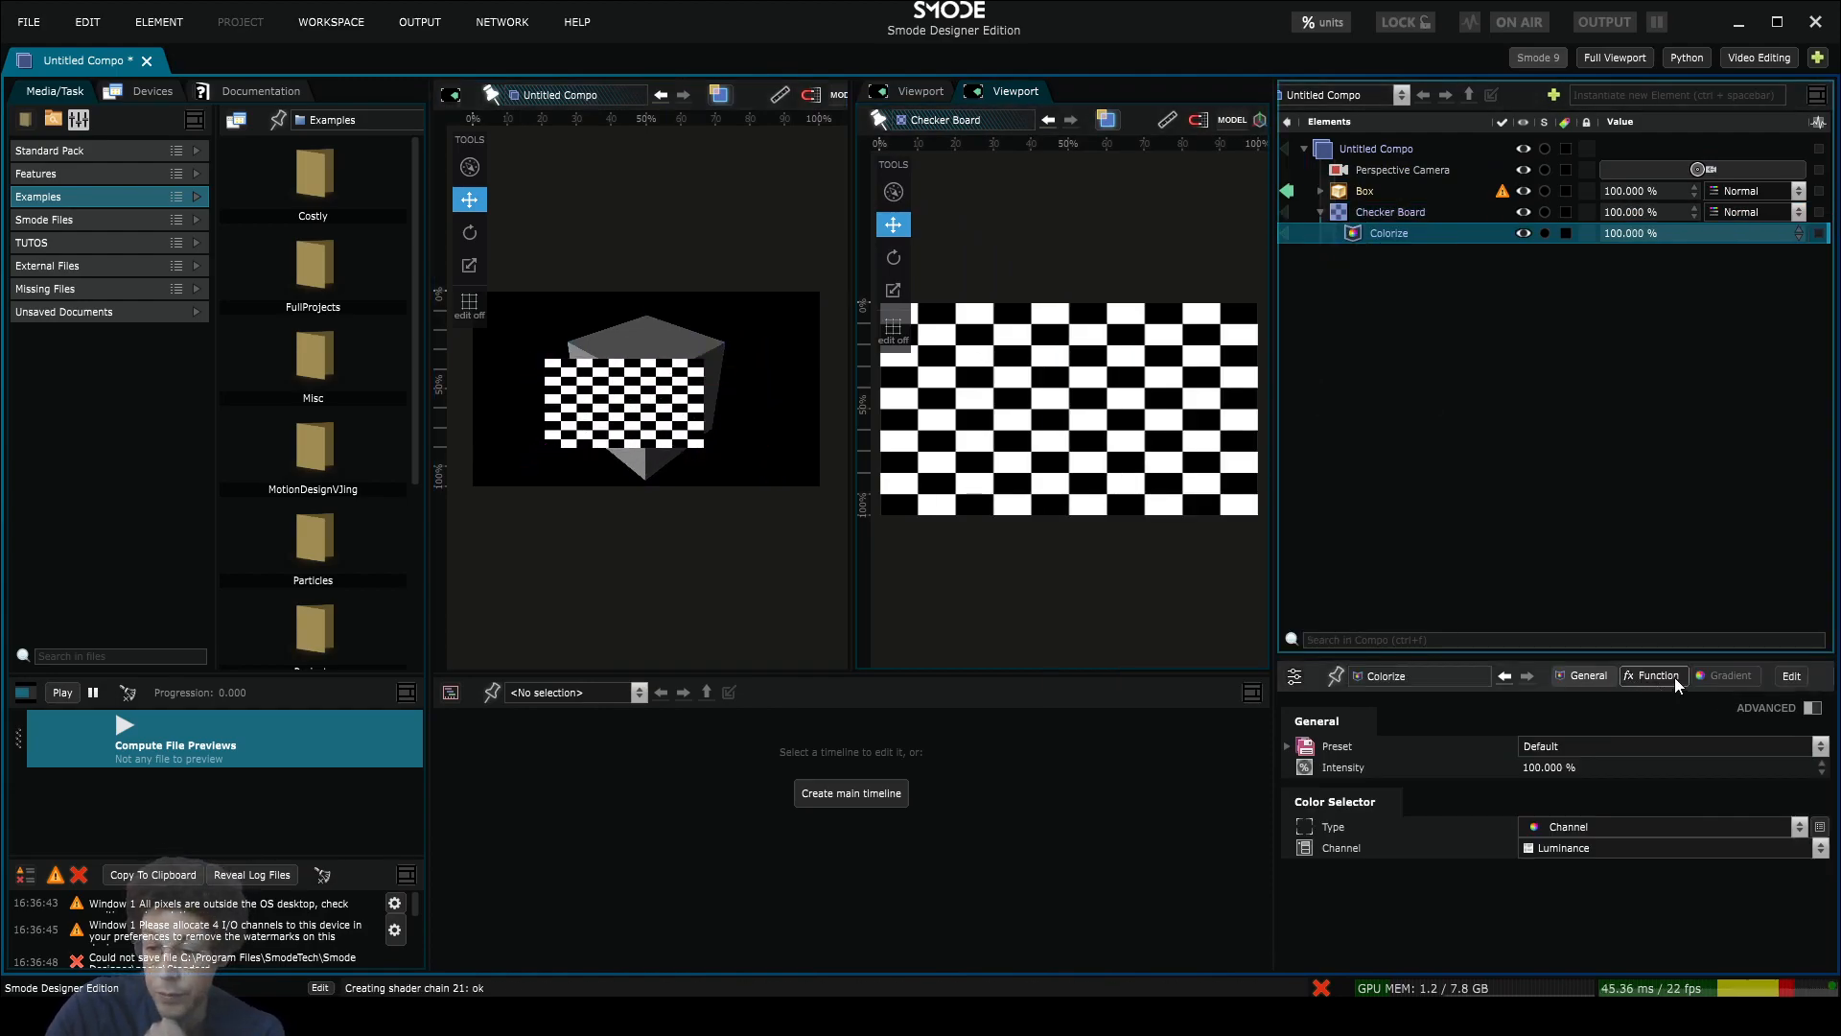
{"action": "left_click", "coordinate": [1734, 677]}
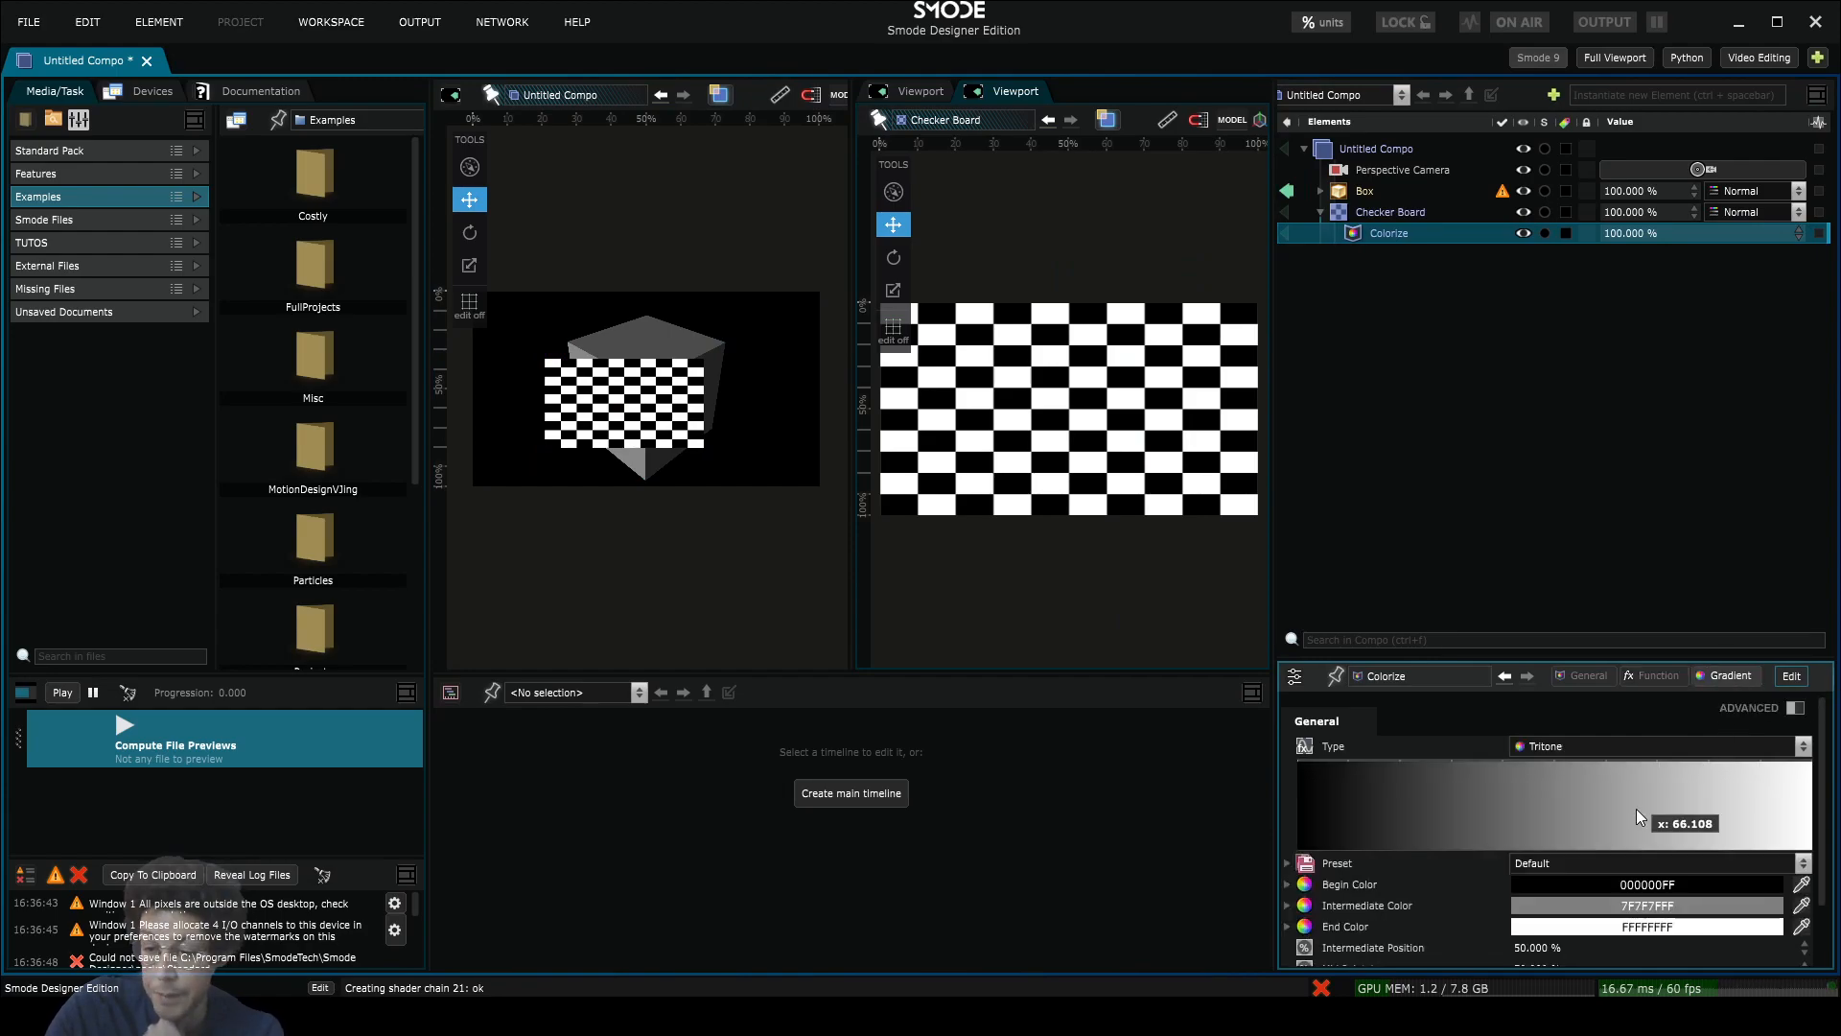
{"action": "left_click", "coordinate": [1630, 901]}
{"action": "left_click", "coordinate": [1765, 883]}
{"action": "left_click", "coordinate": [1764, 883]}
{"action": "left_click_drag", "start_coordinate": [1674, 843], "coordinate": [1711, 789]}
Step: Check the Box viewport tab, then return to the Checker Board viewport tab
{"action": "left_click", "coordinate": [918, 91]}
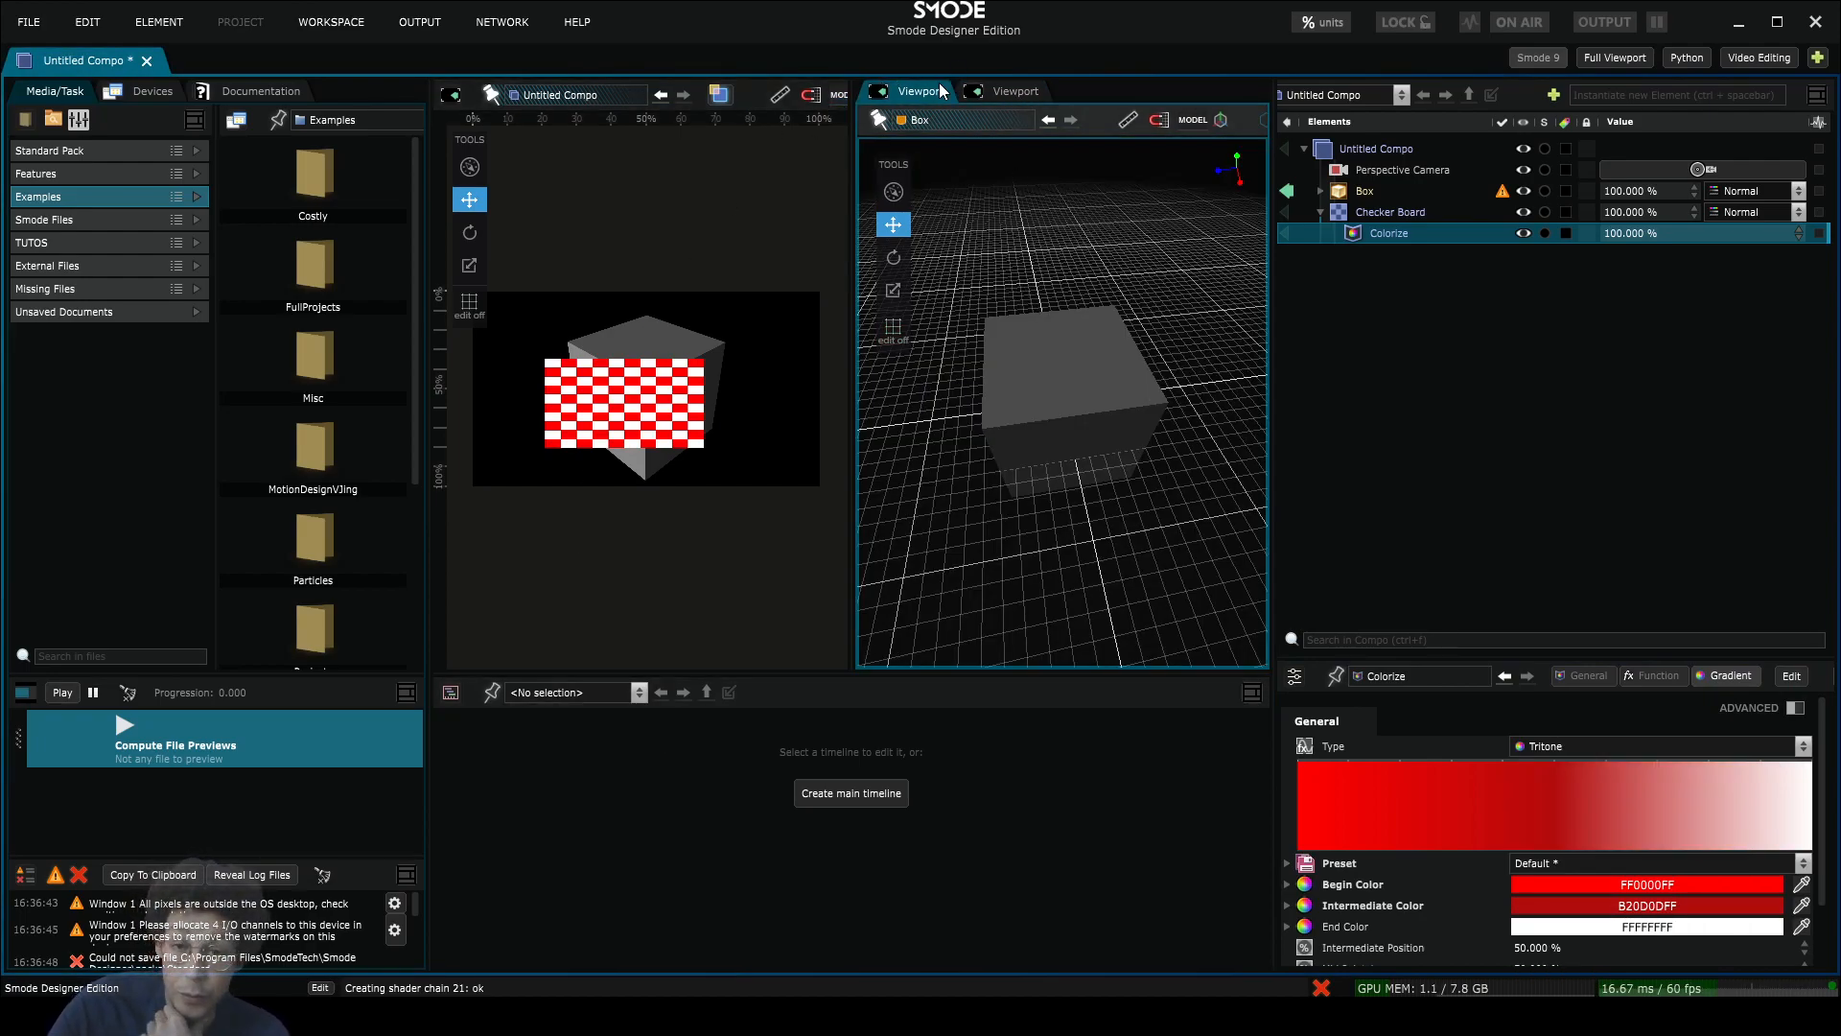
{"action": "left_click", "coordinate": [1005, 93]}
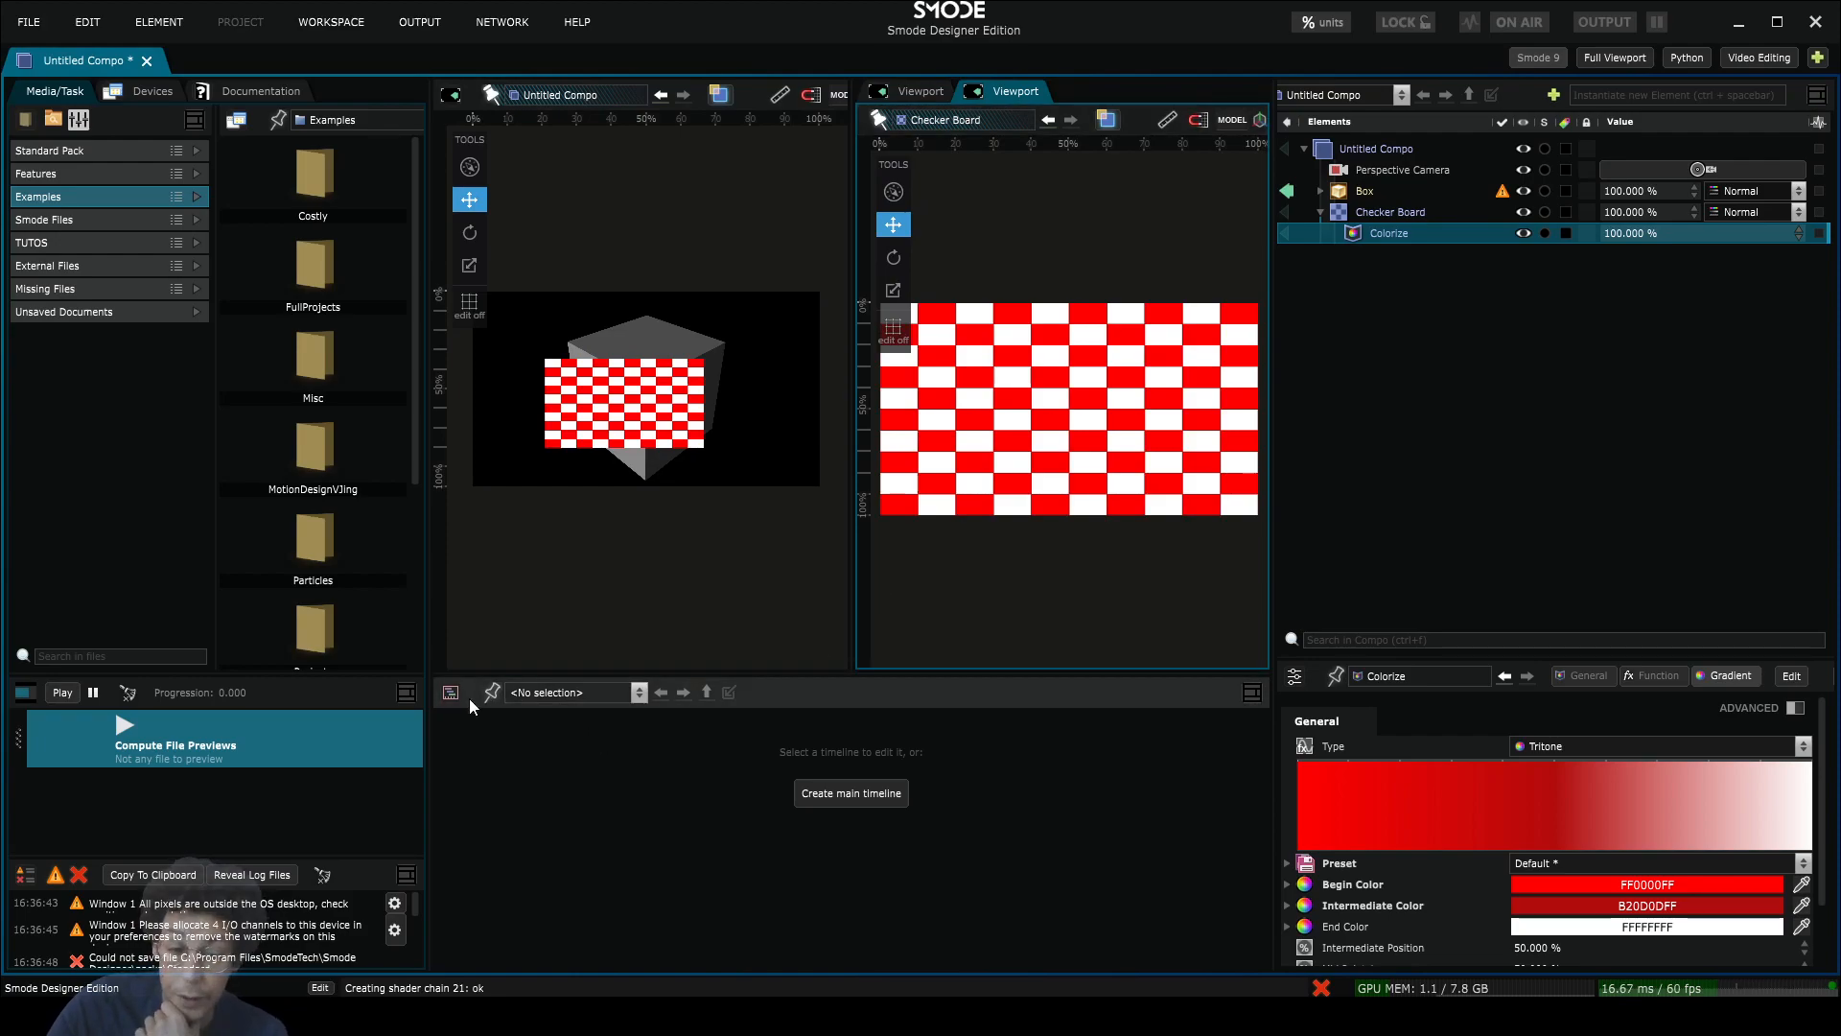
{"action": "left_click", "coordinate": [1251, 692]}
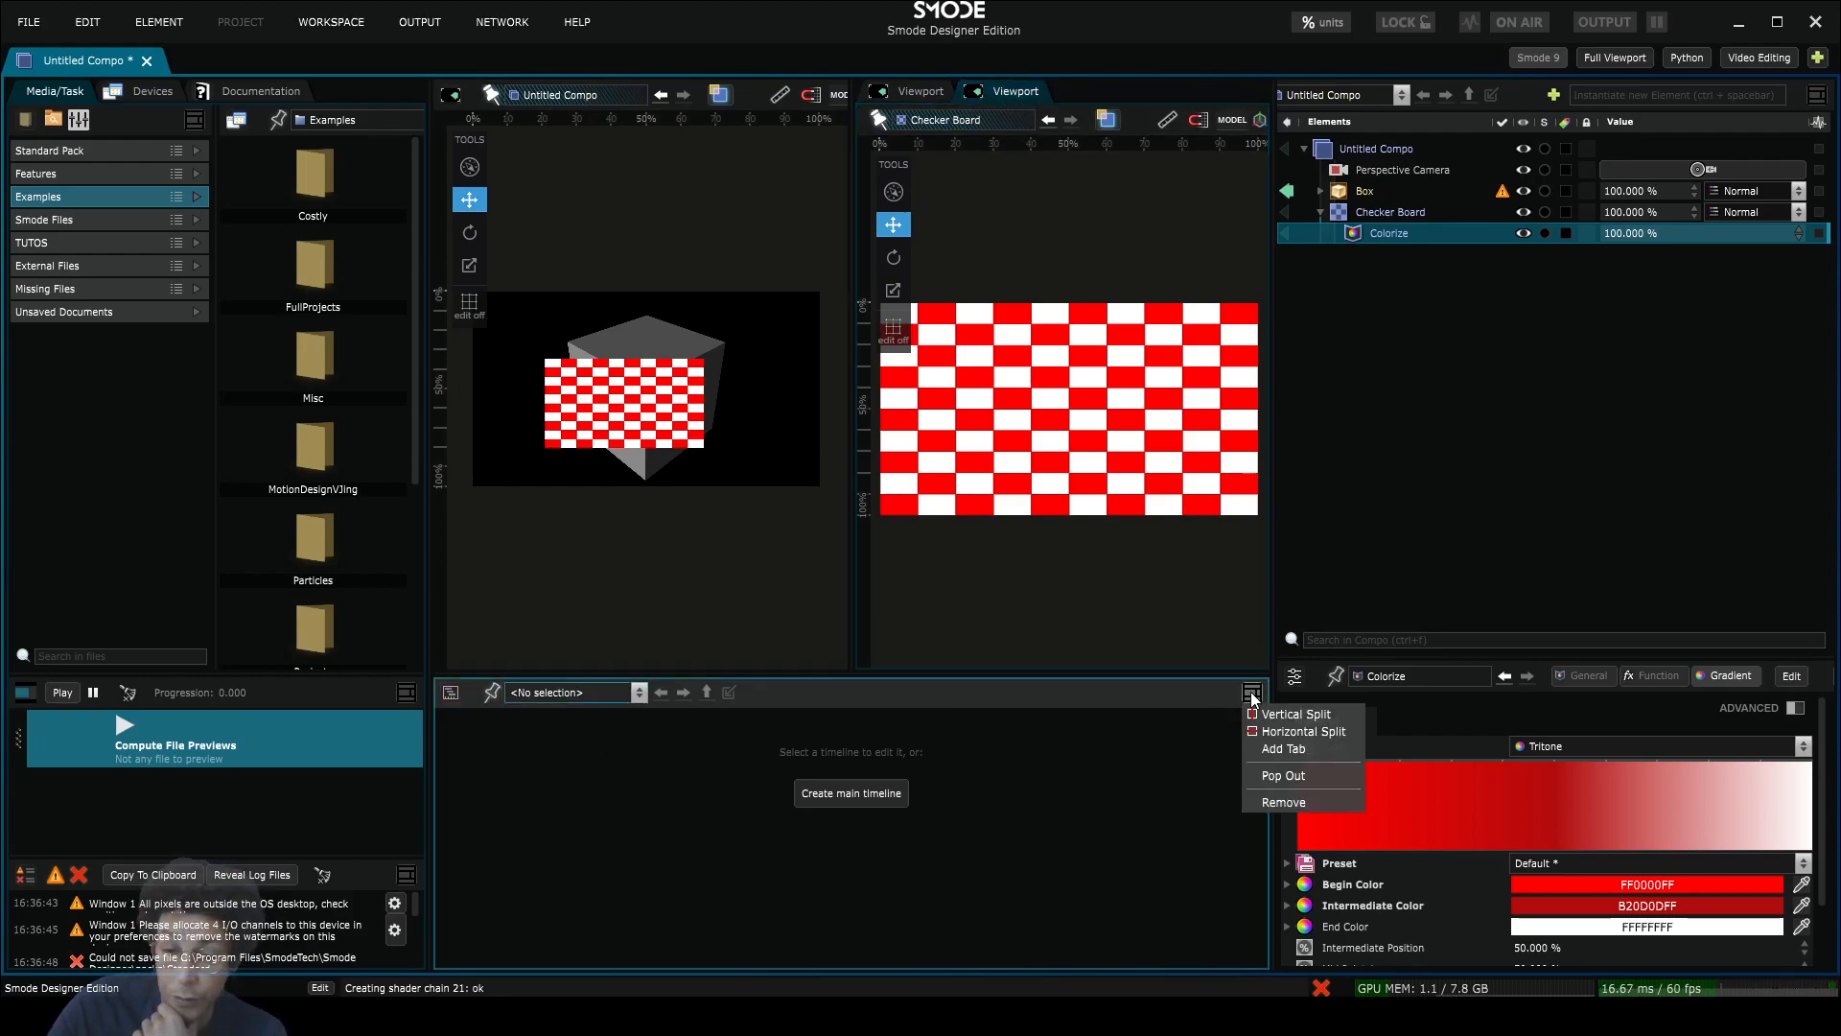
Step: Add a Function Editor tab beside the Timeline, then add and remove a Media Directories tab
{"action": "left_click", "coordinate": [1283, 749]}
{"action": "left_click", "coordinate": [550, 691]}
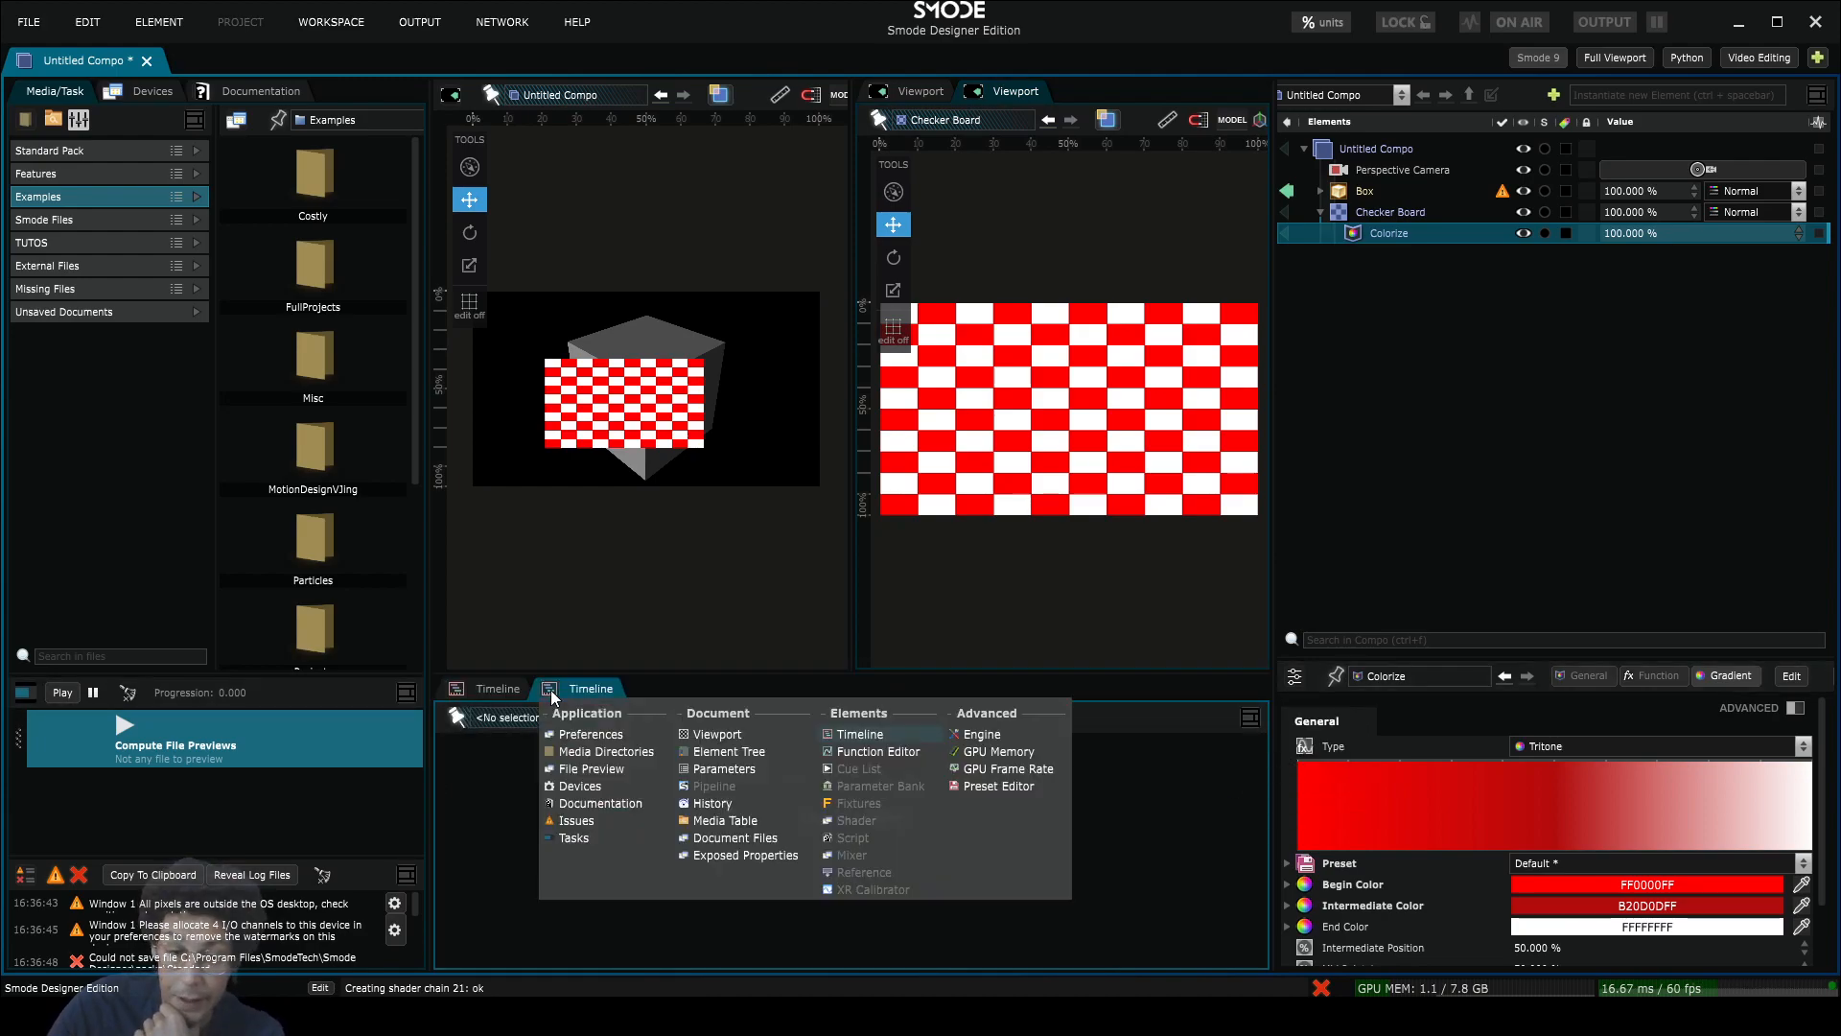
{"action": "left_click", "coordinate": [888, 753]}
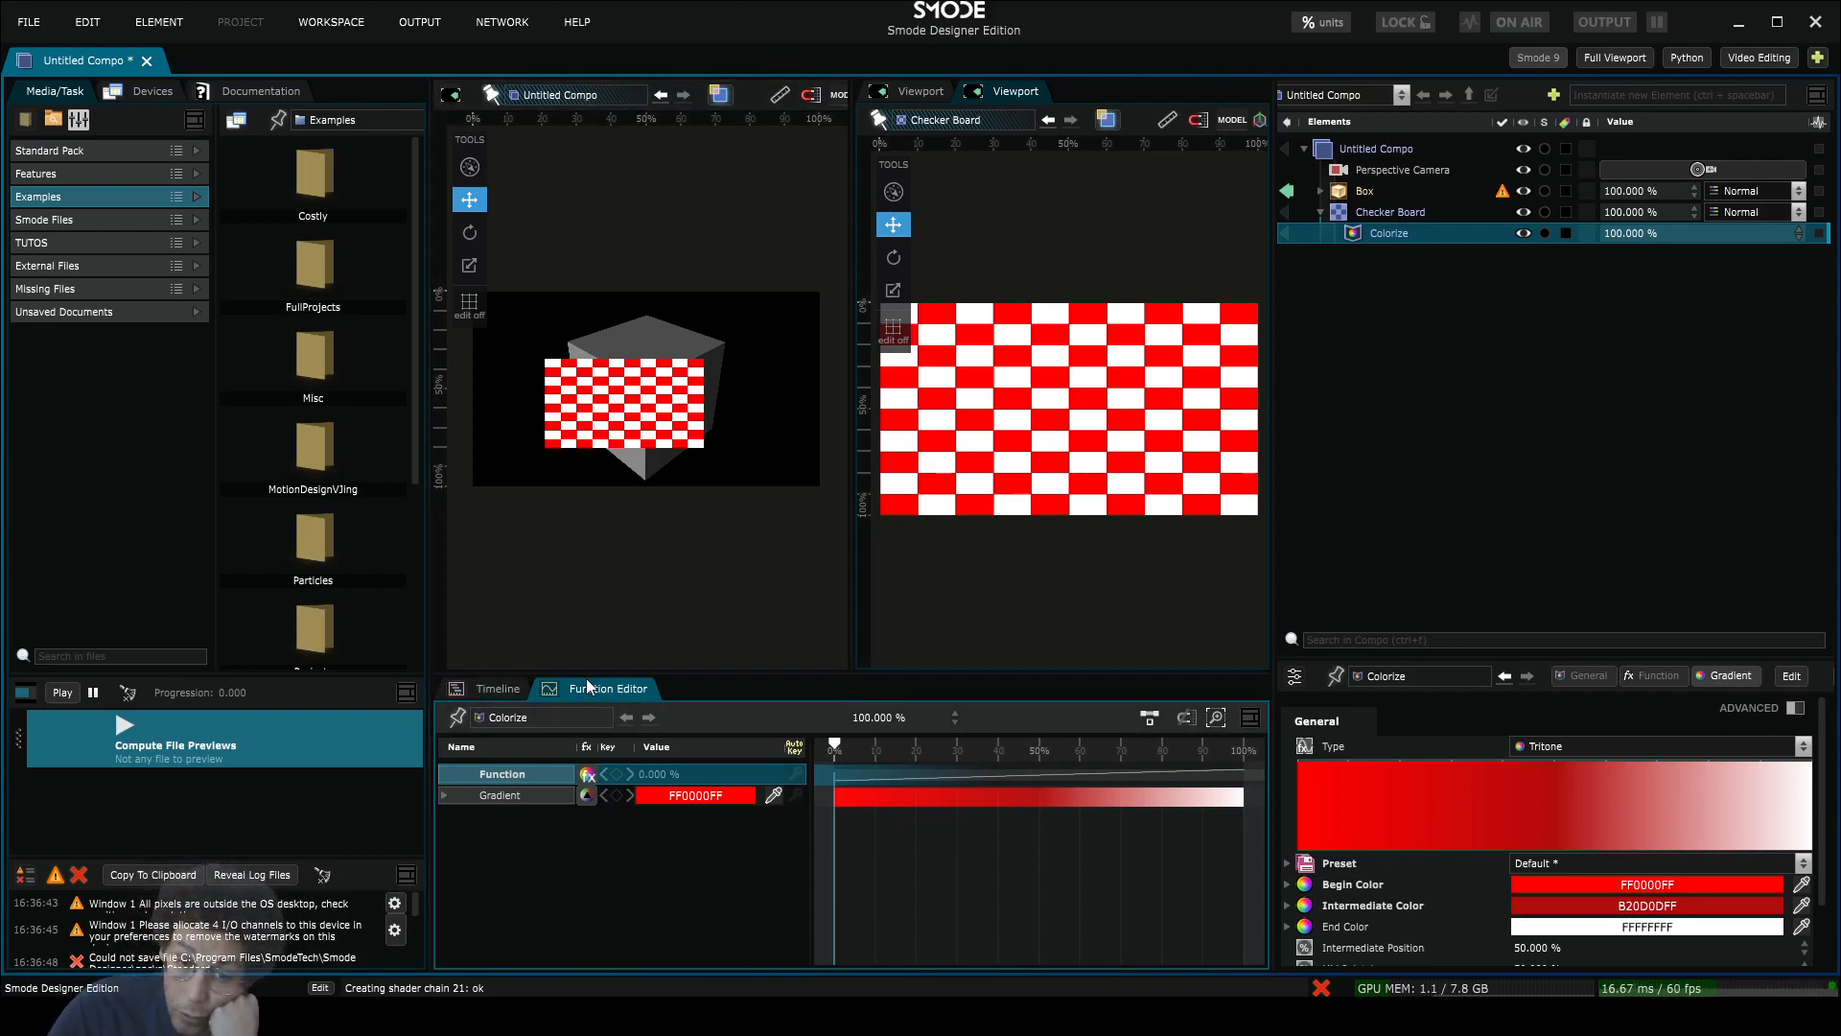
{"action": "left_click", "coordinate": [1249, 719]}
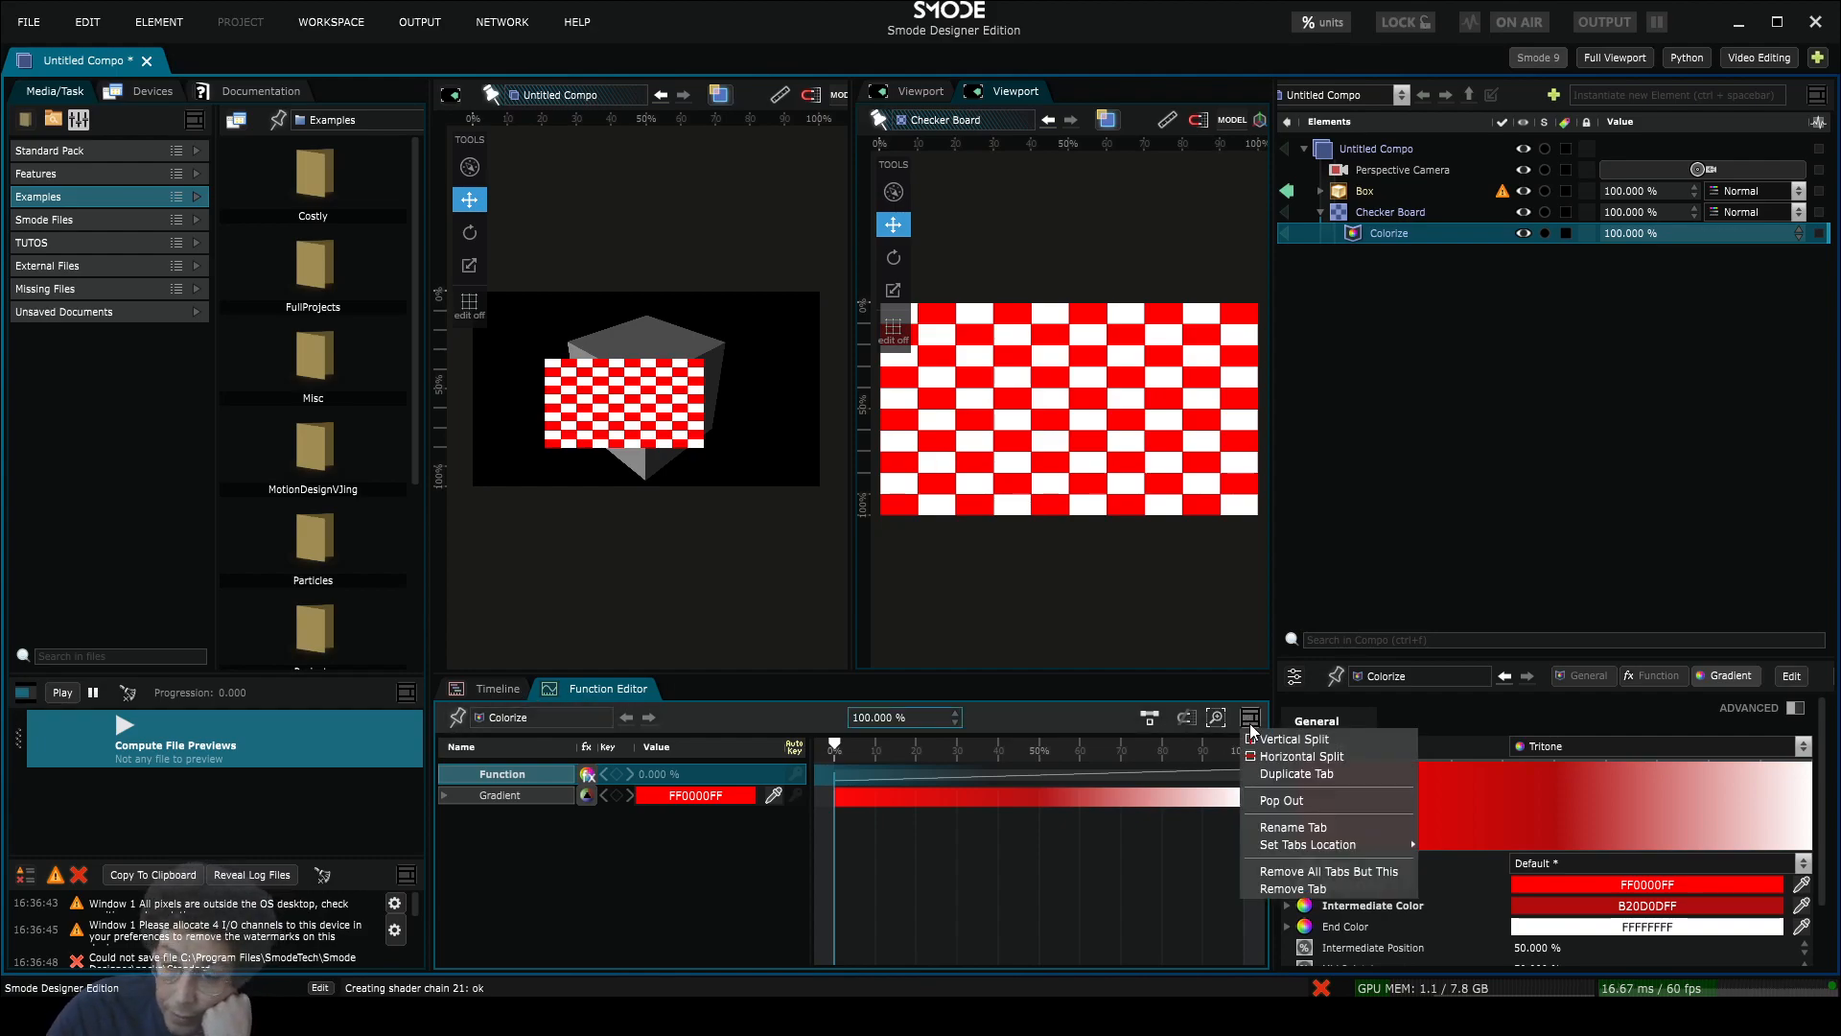
{"action": "left_click", "coordinate": [1300, 774]}
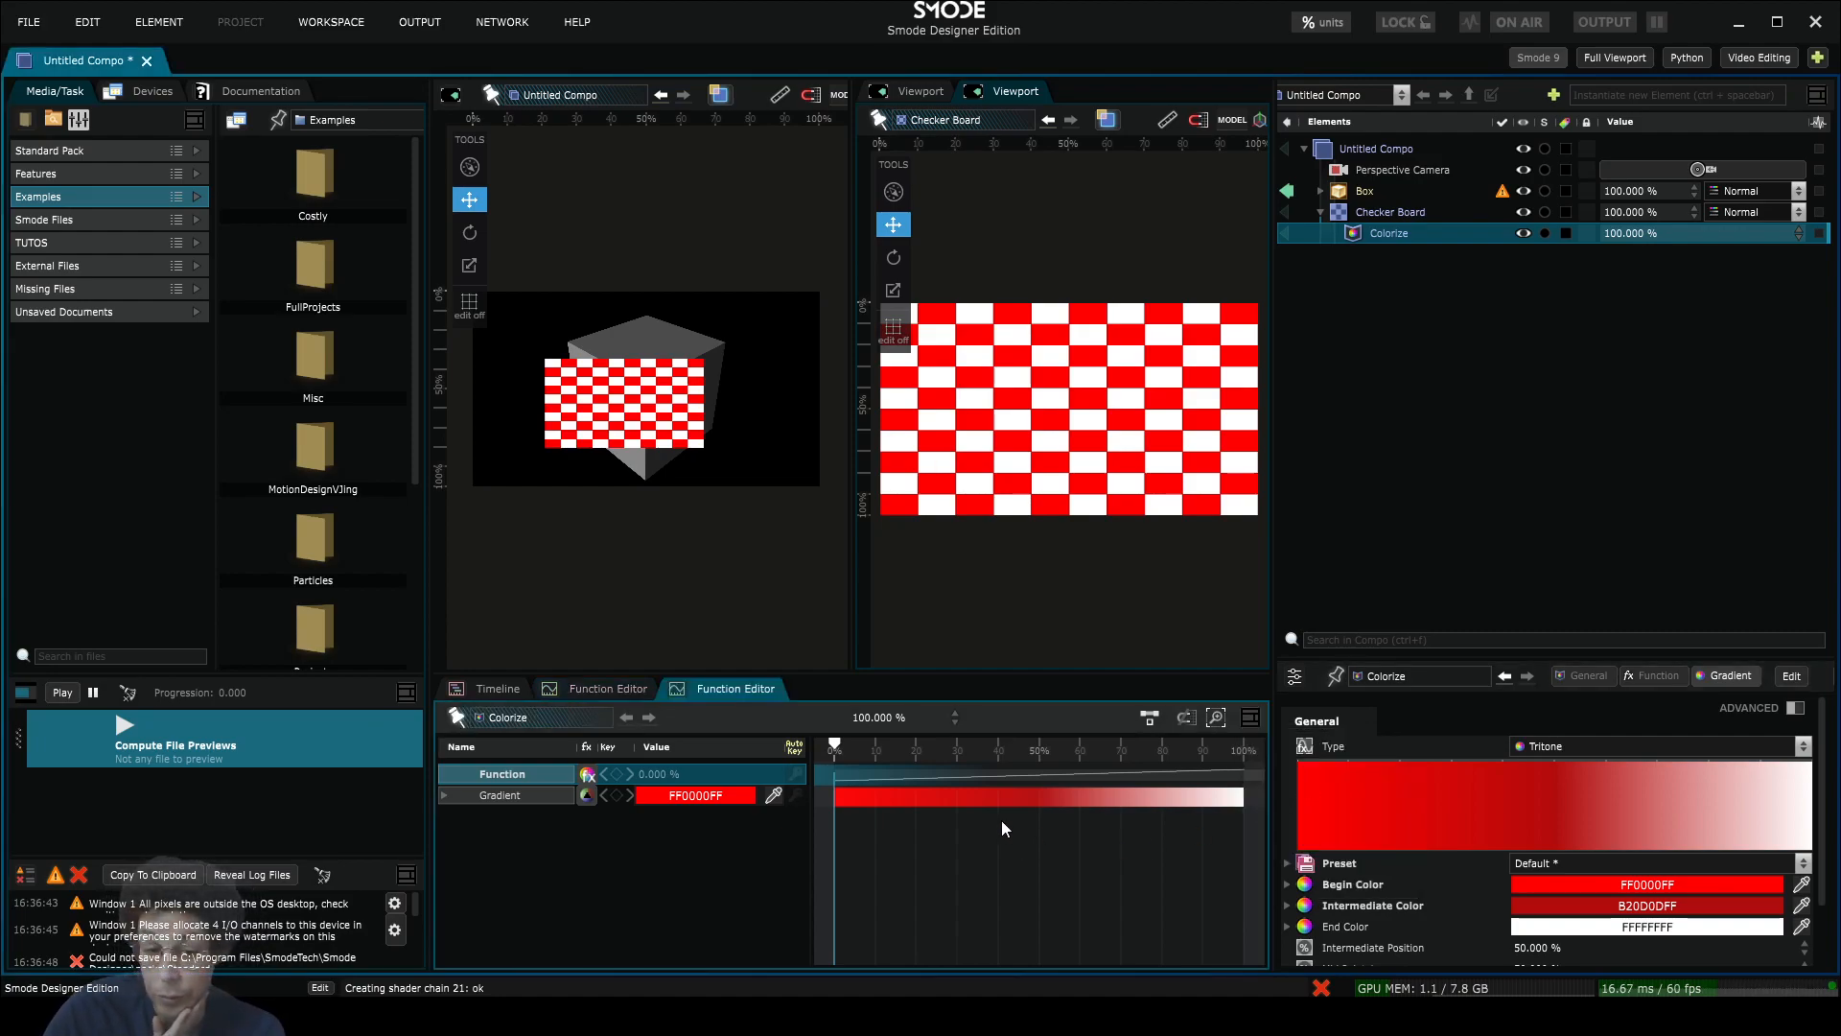
{"action": "left_click", "coordinate": [691, 700]}
{"action": "left_click", "coordinate": [735, 751]}
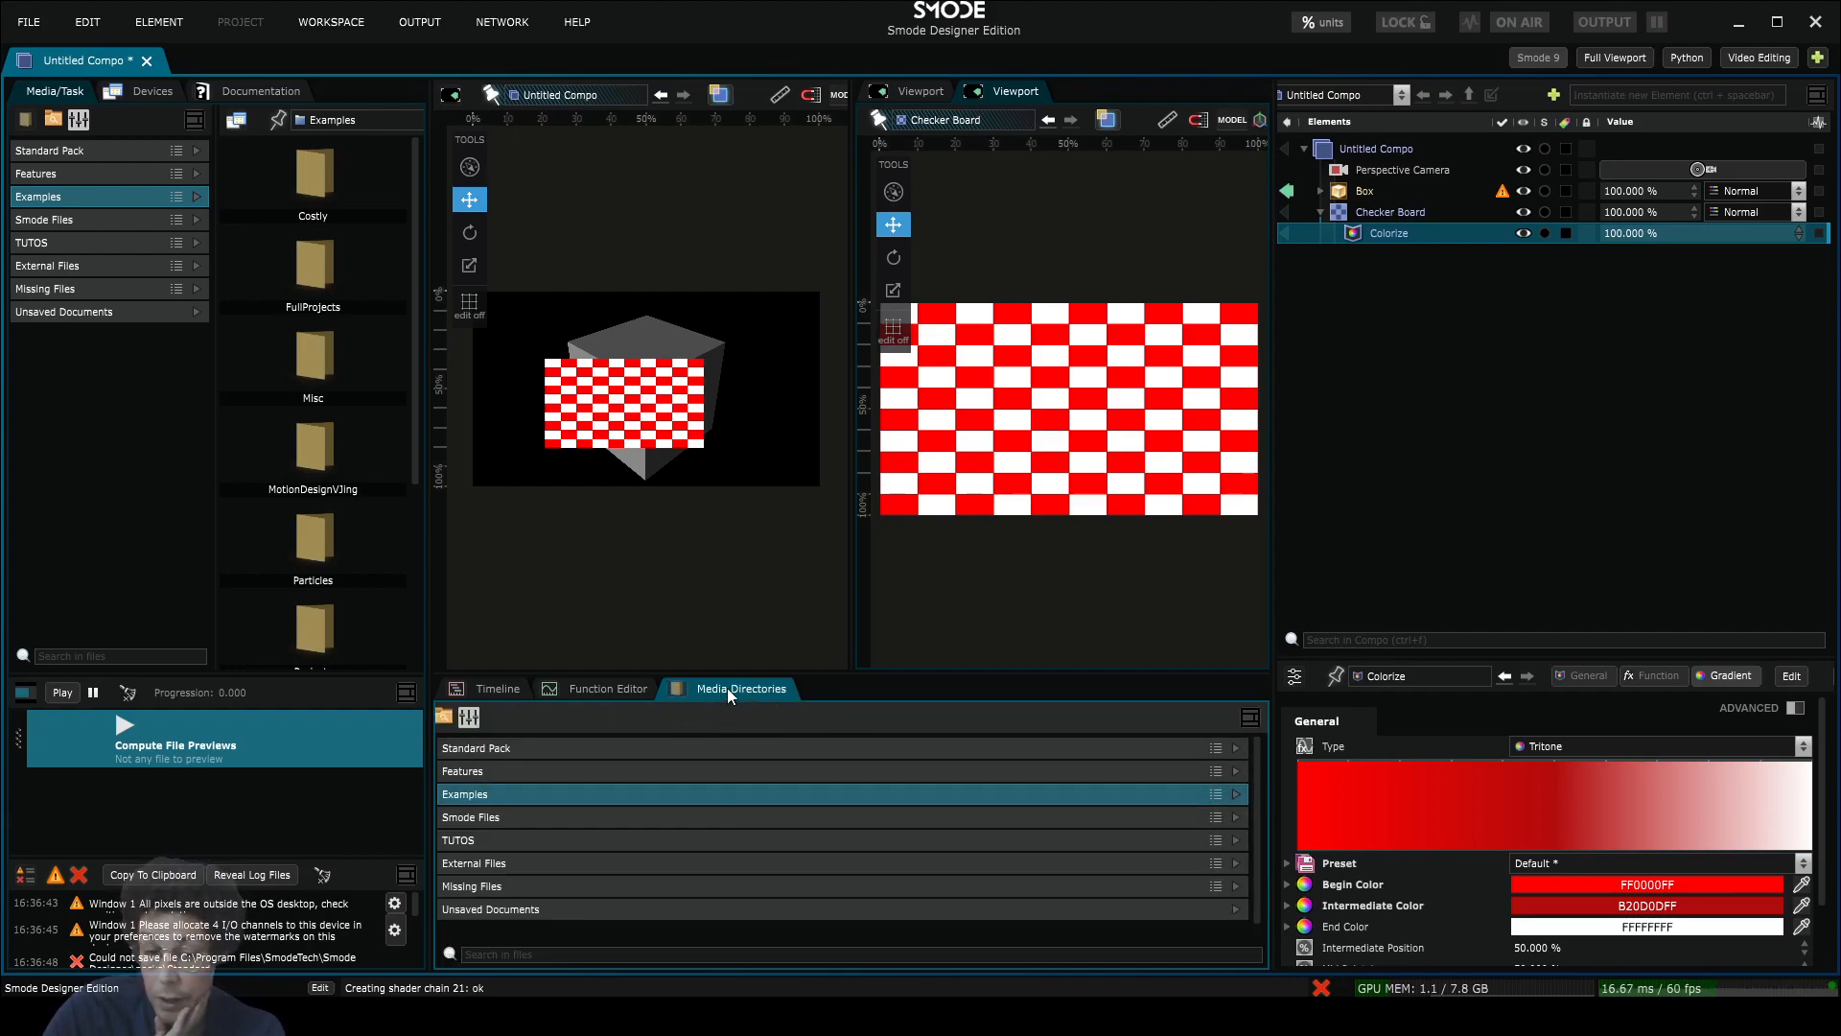
{"action": "right_click", "coordinate": [728, 688]}
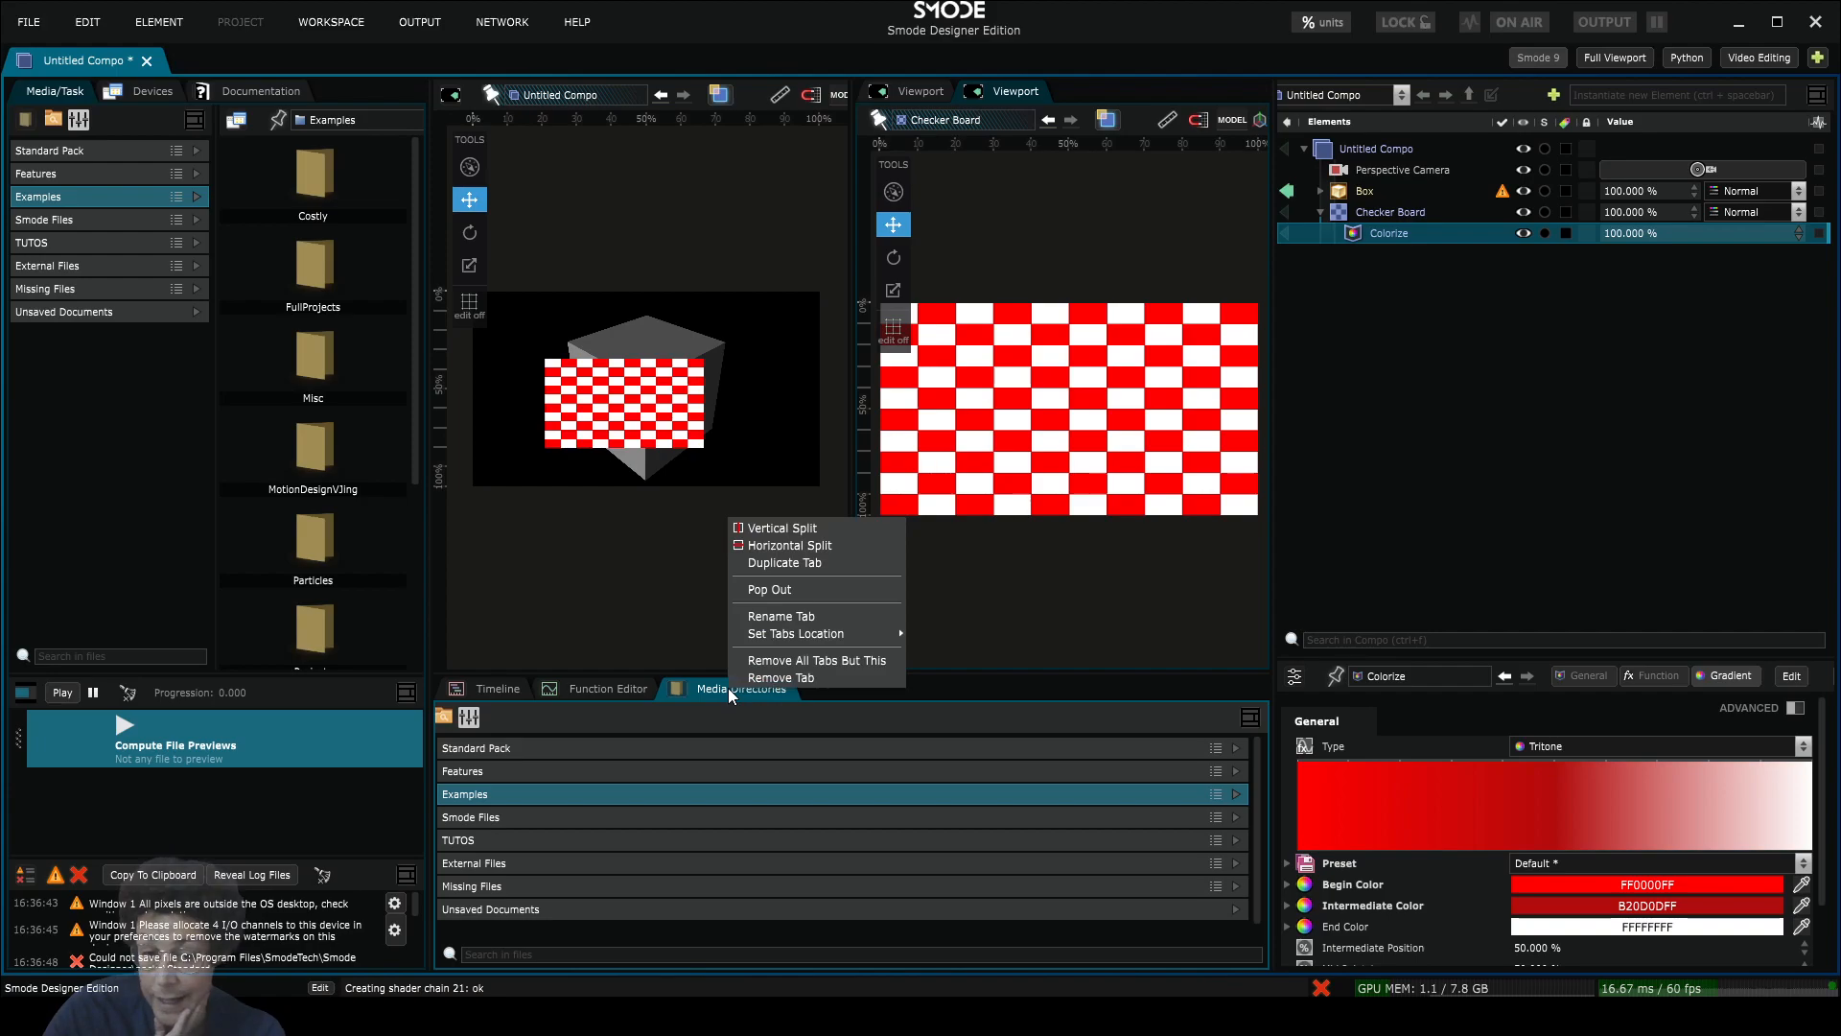
{"action": "left_click", "coordinate": [762, 678]}
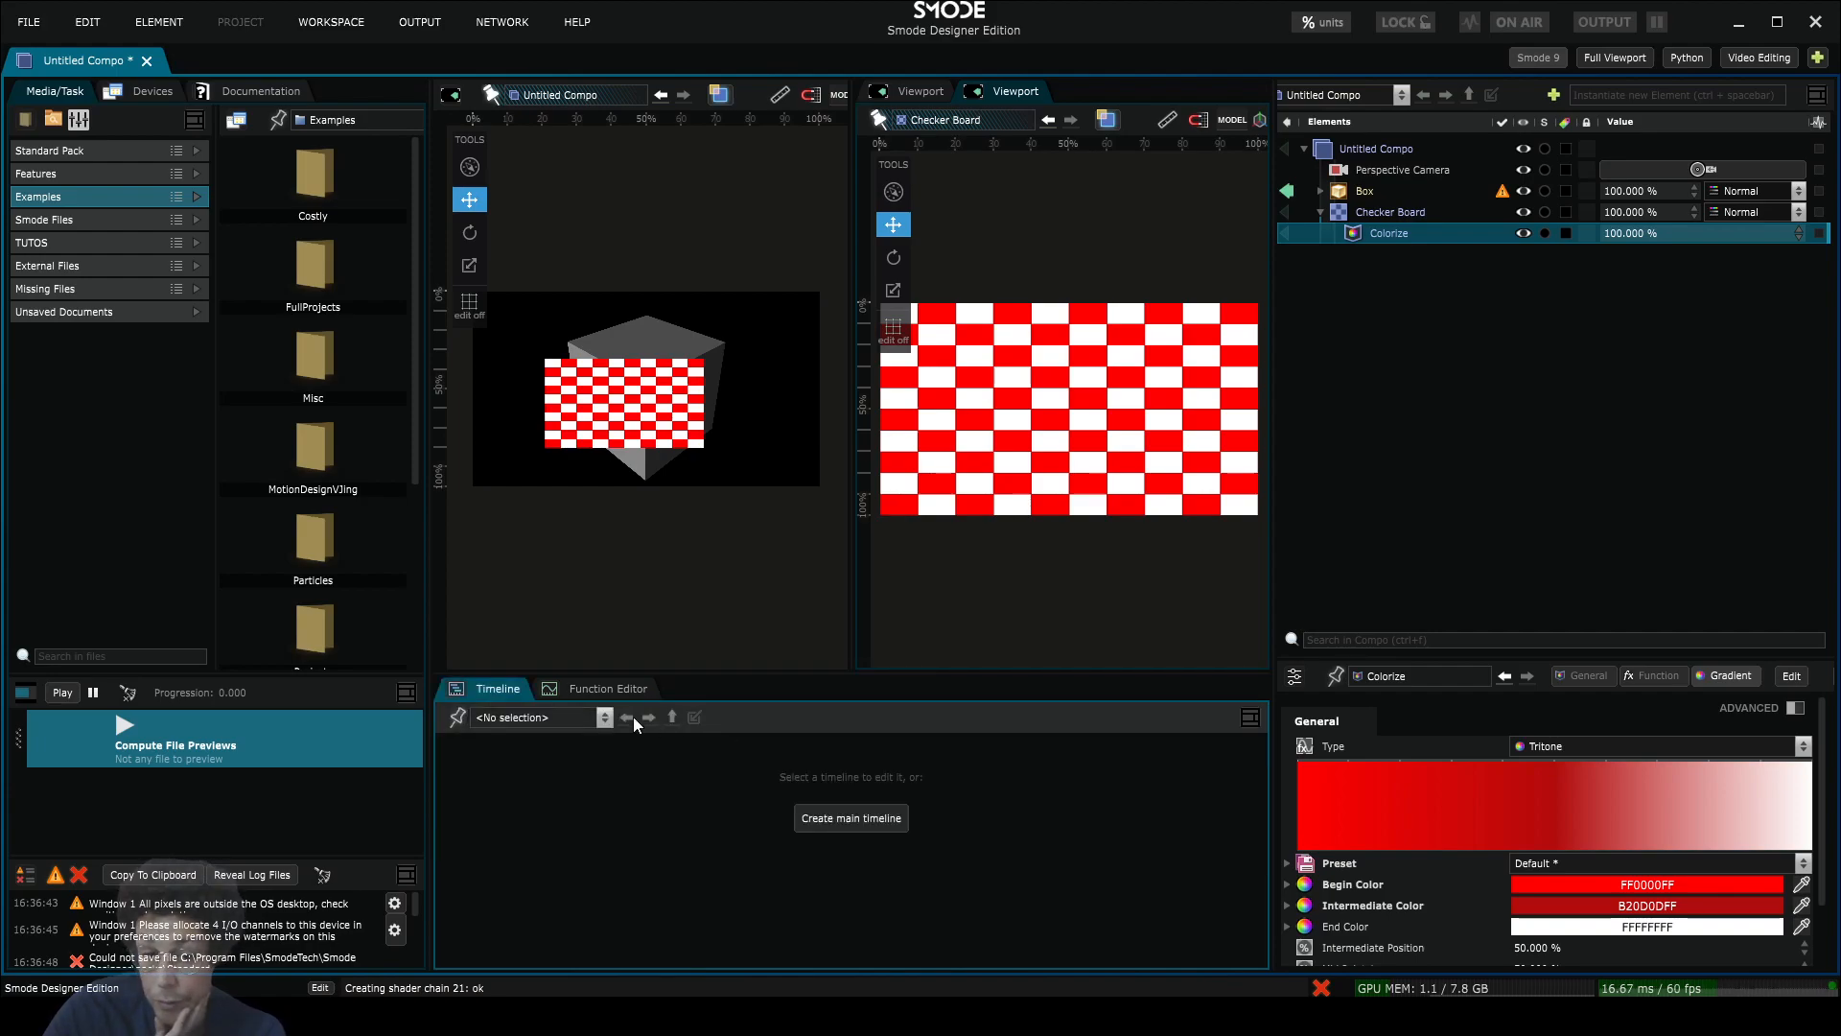
Step: Duplicate the Function Editor tab, turn the copy into File Preview, then remove it
{"action": "left_click", "coordinate": [585, 687]}
{"action": "right_click", "coordinate": [585, 687]}
{"action": "mouse_move", "coordinate": [670, 631]}
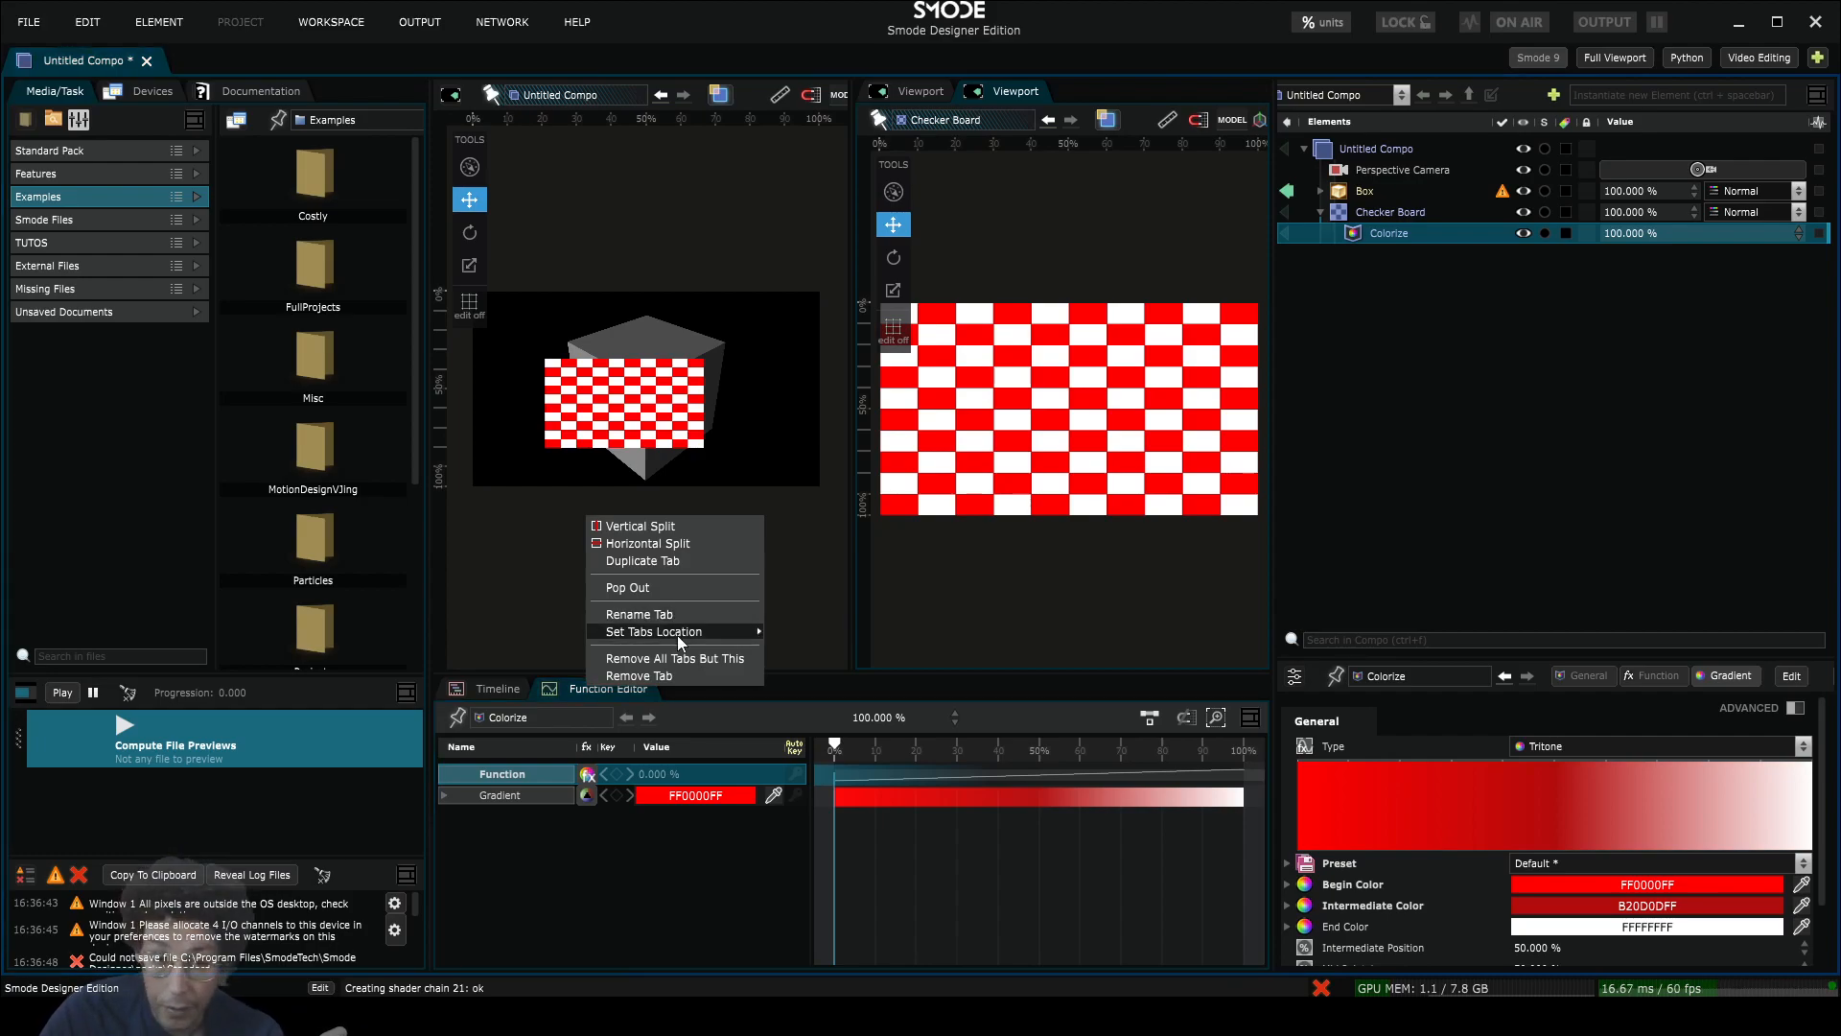
{"action": "left_click", "coordinate": [669, 564]}
{"action": "left_click", "coordinate": [721, 690]}
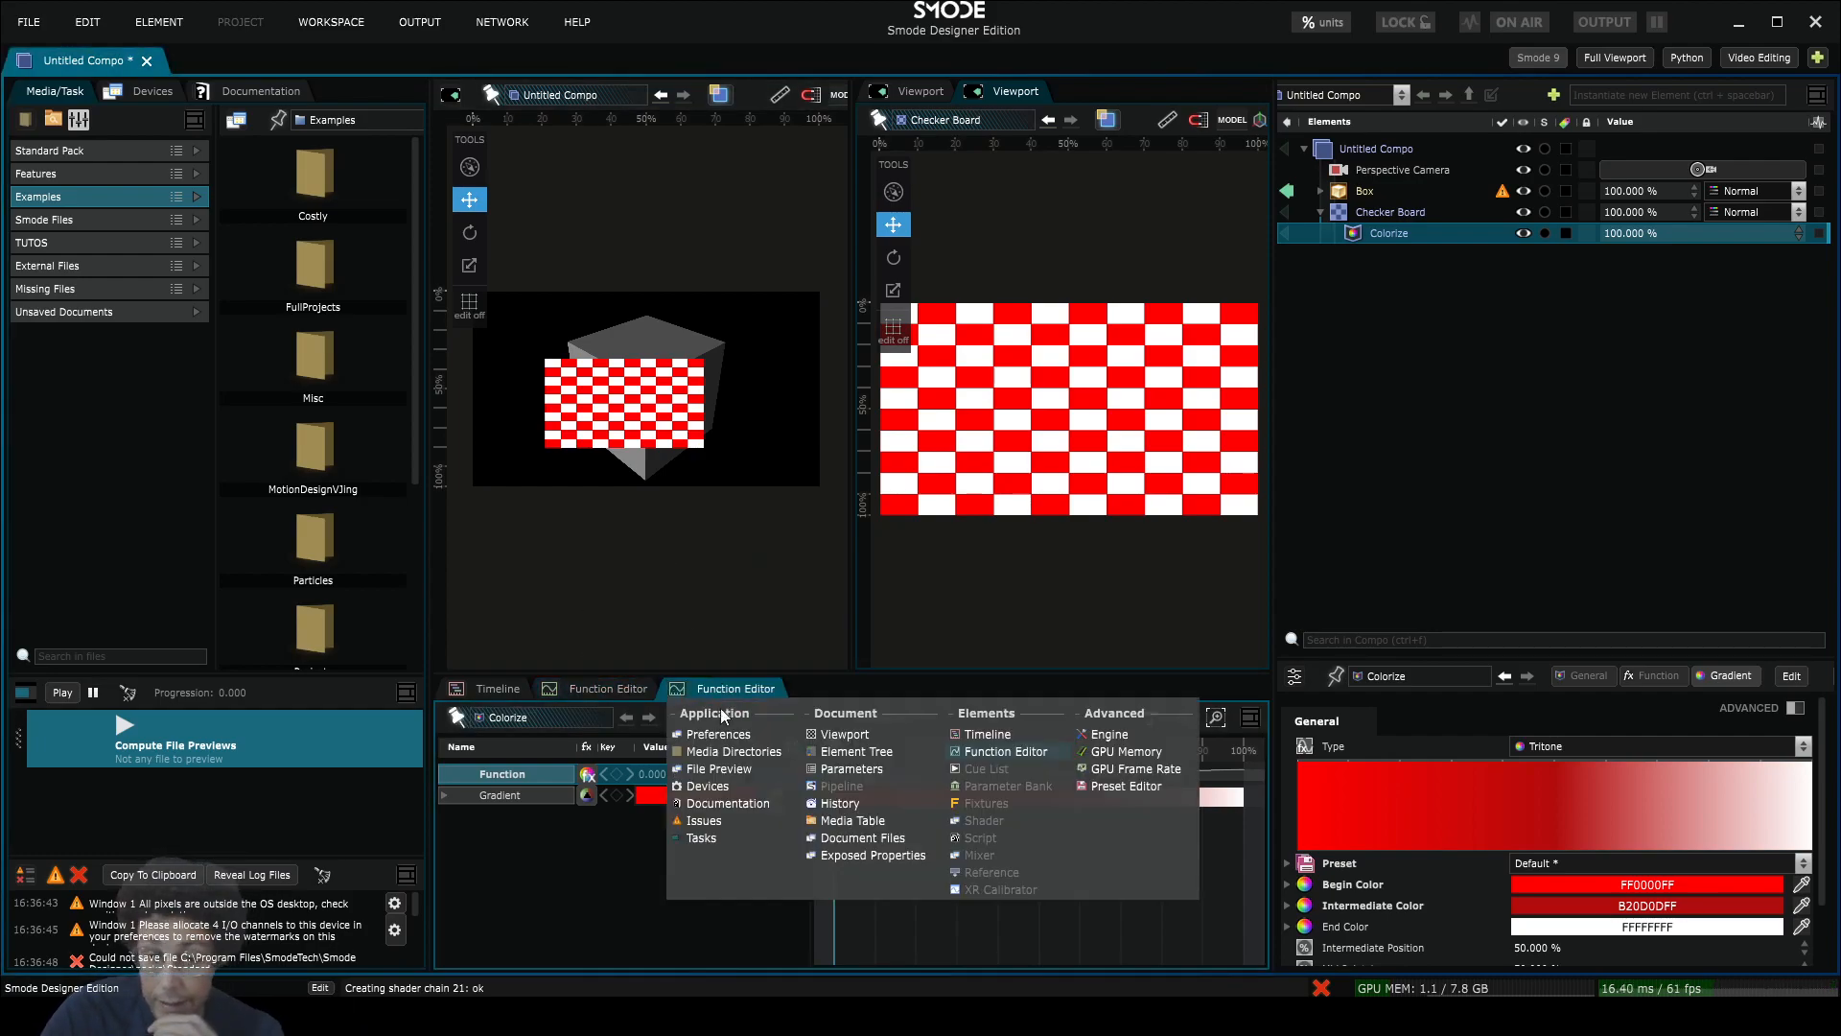
{"action": "left_click", "coordinate": [738, 771]}
{"action": "right_click", "coordinate": [715, 690]}
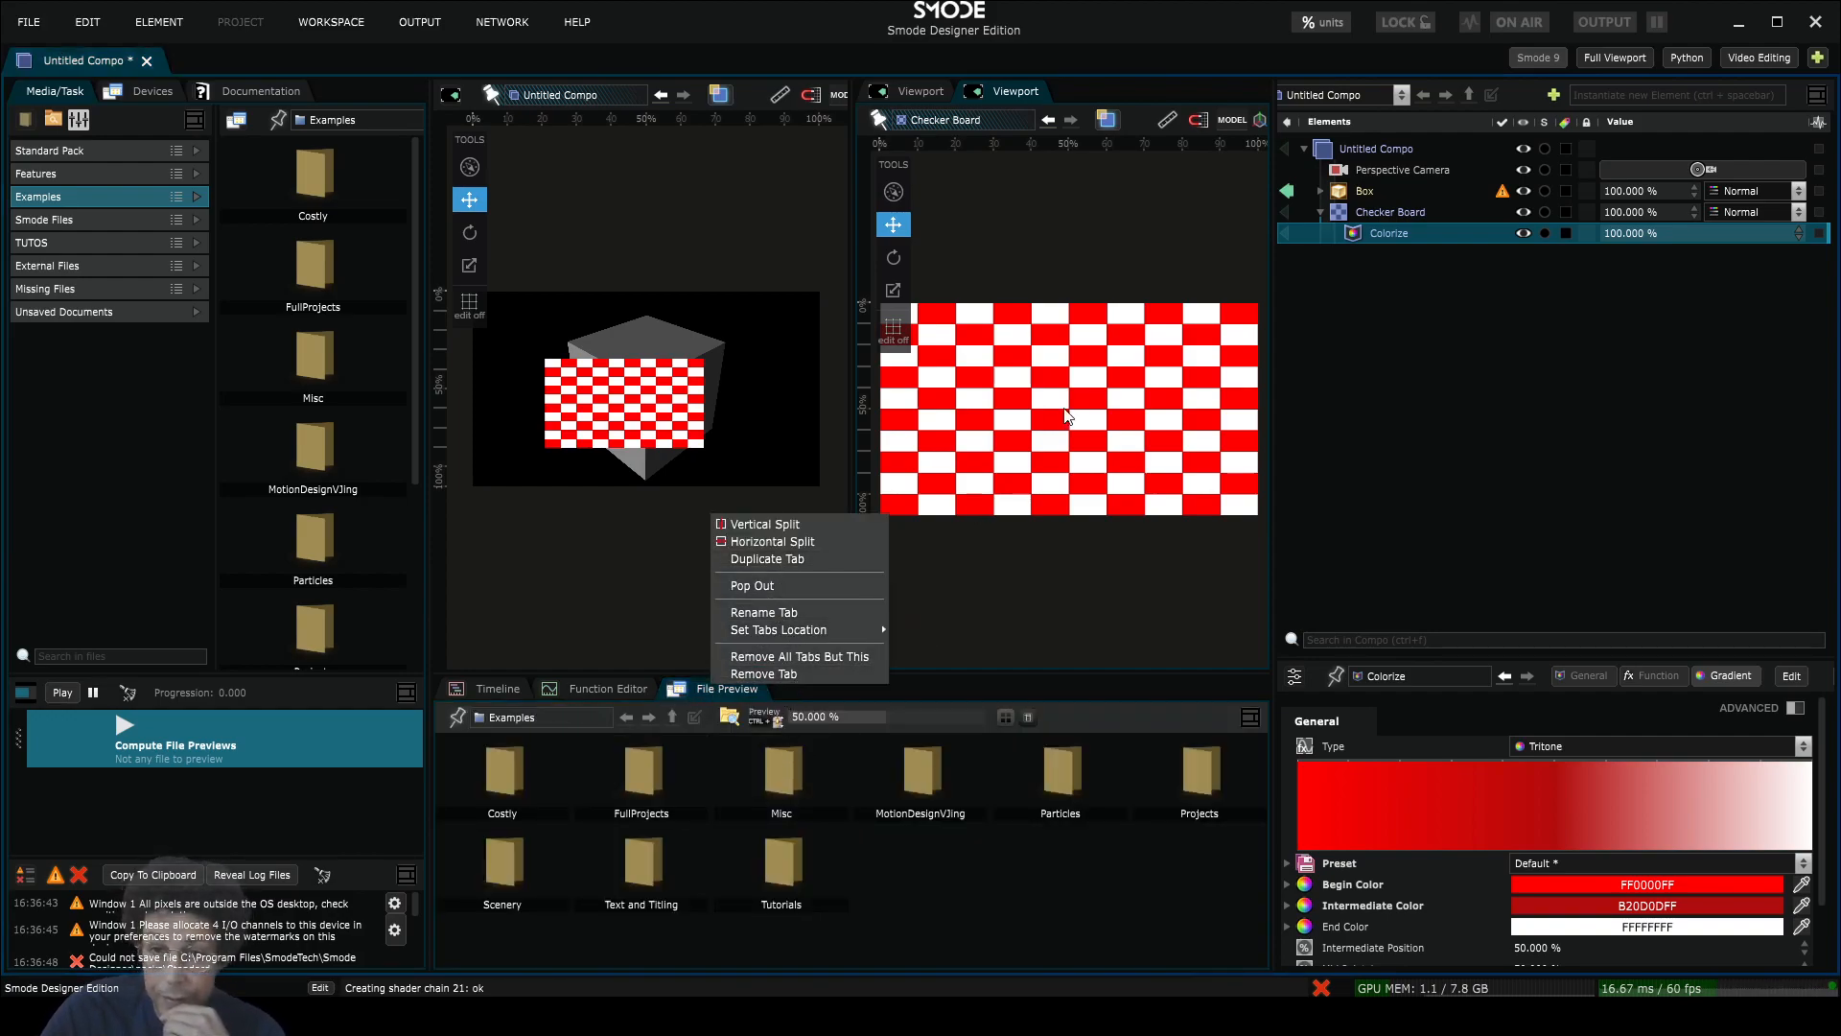
{"action": "left_click", "coordinate": [753, 675]}
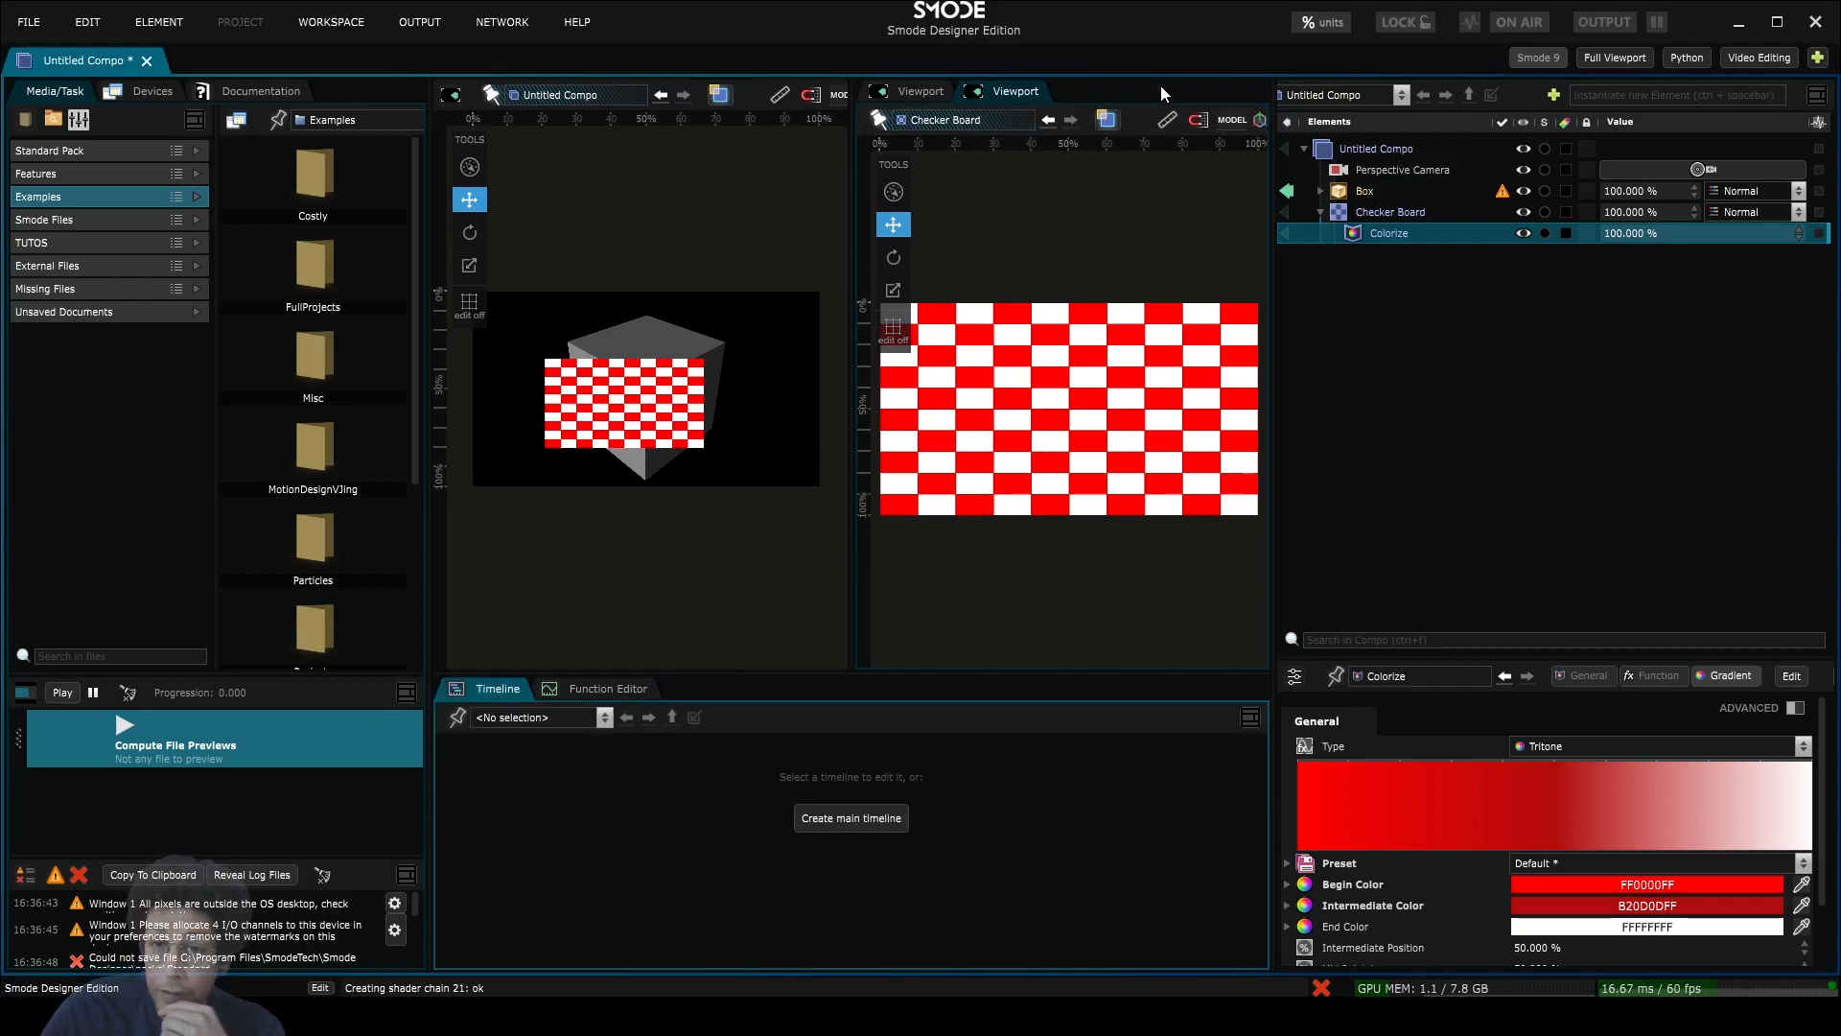
{"action": "scroll", "coordinate": [1180, 125], "scroll_direction": "down", "scroll_amount": 4}
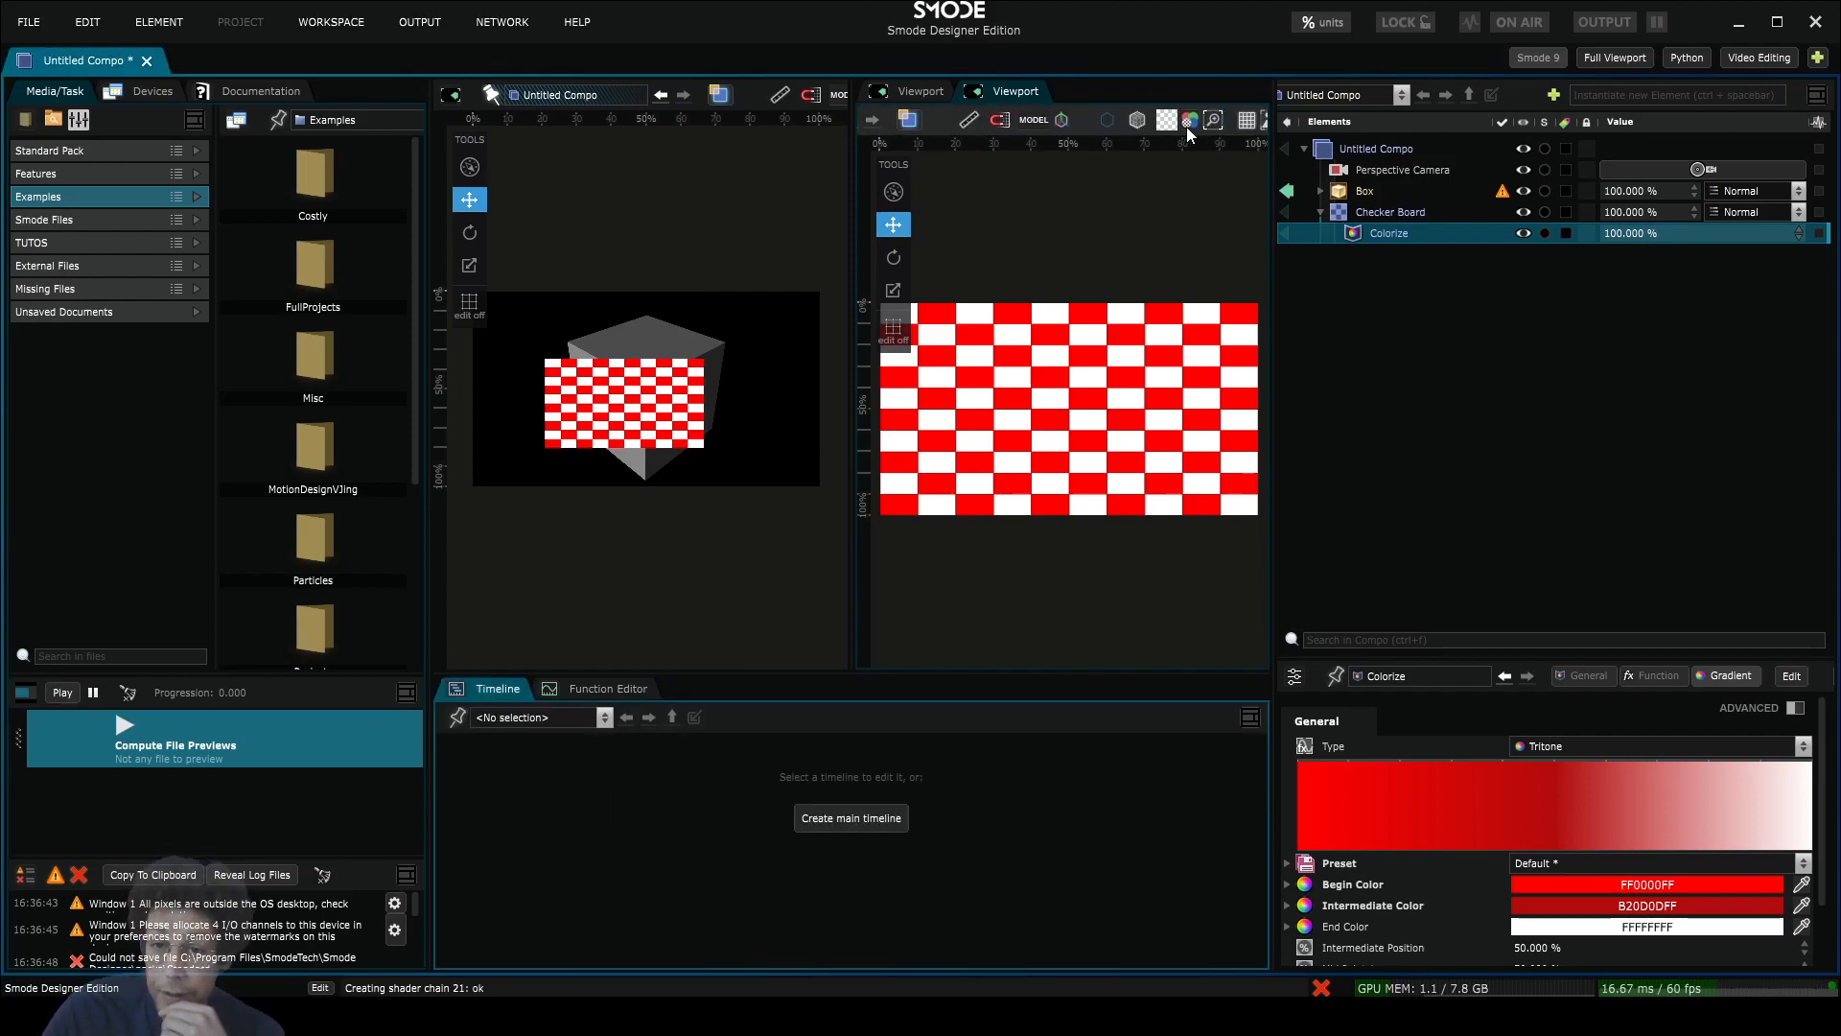
{"action": "scroll", "coordinate": [1189, 126], "scroll_direction": "down", "scroll_amount": 2}
{"action": "left_click", "coordinate": [1247, 122]}
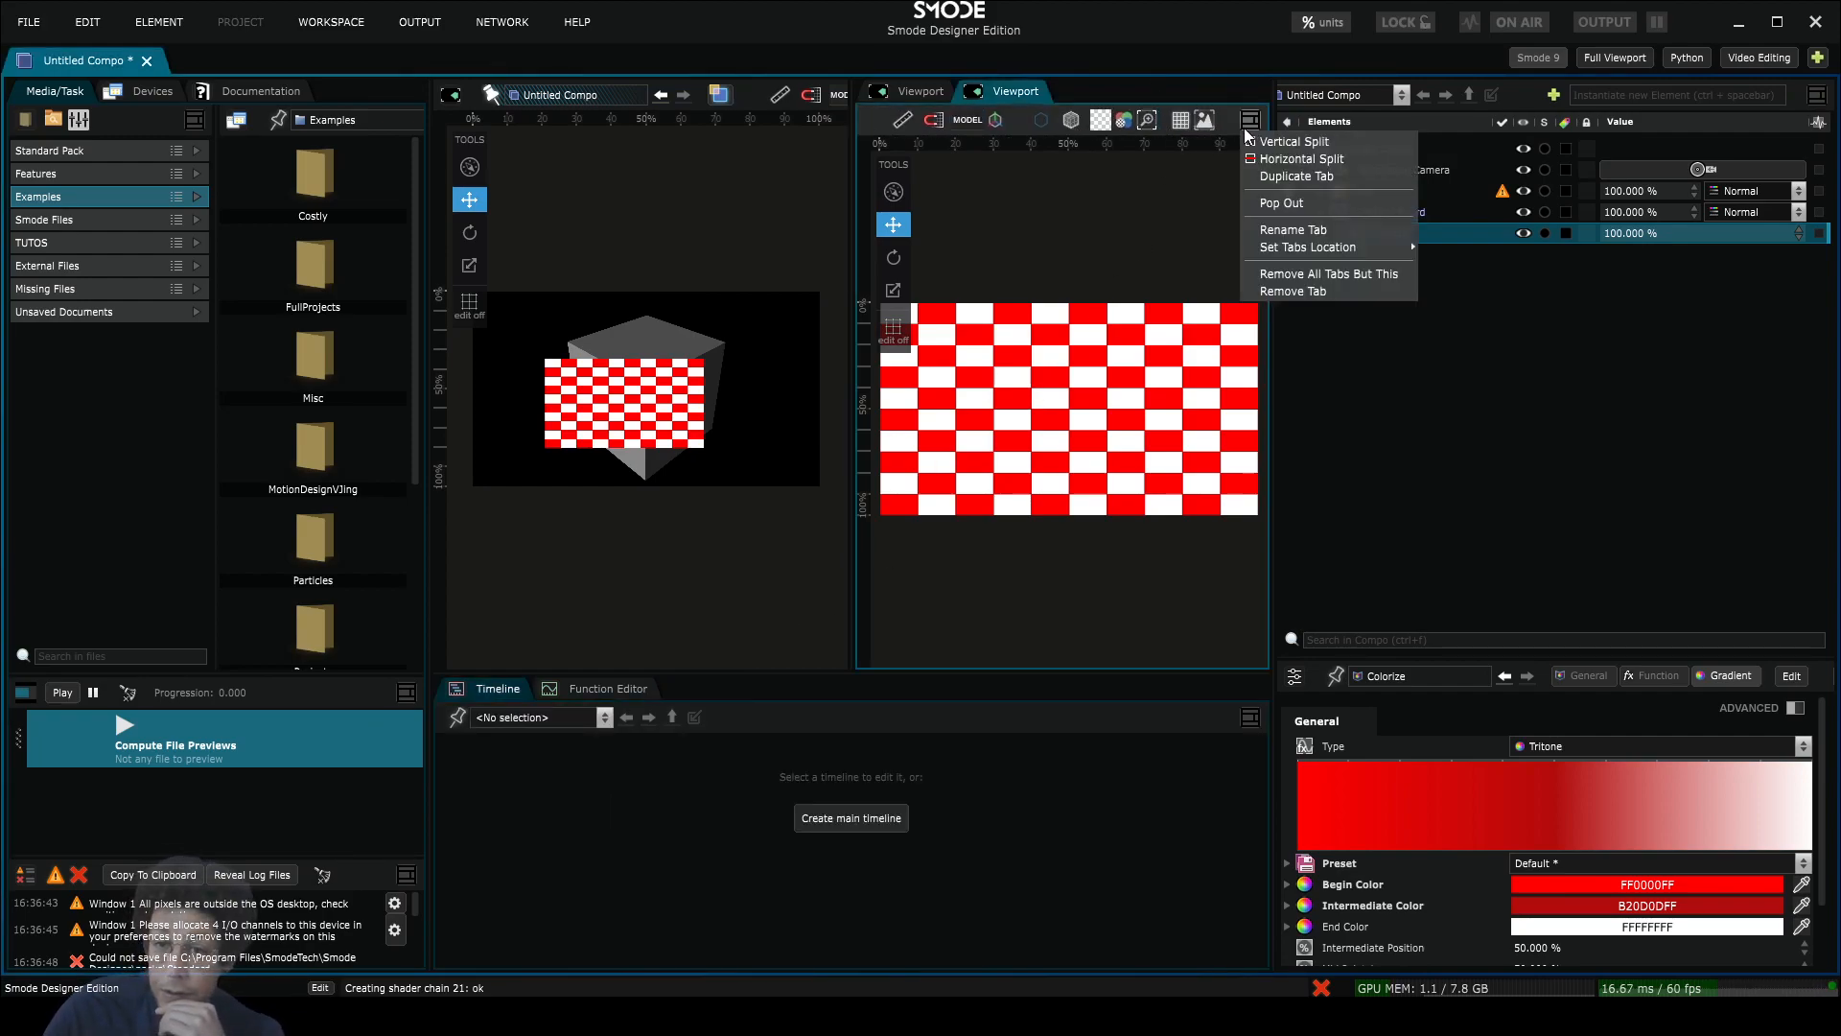
Step: Pop the Checker Board viewport into a floating window and toggle its pin so it shows the Box
{"action": "left_click", "coordinate": [1285, 203]}
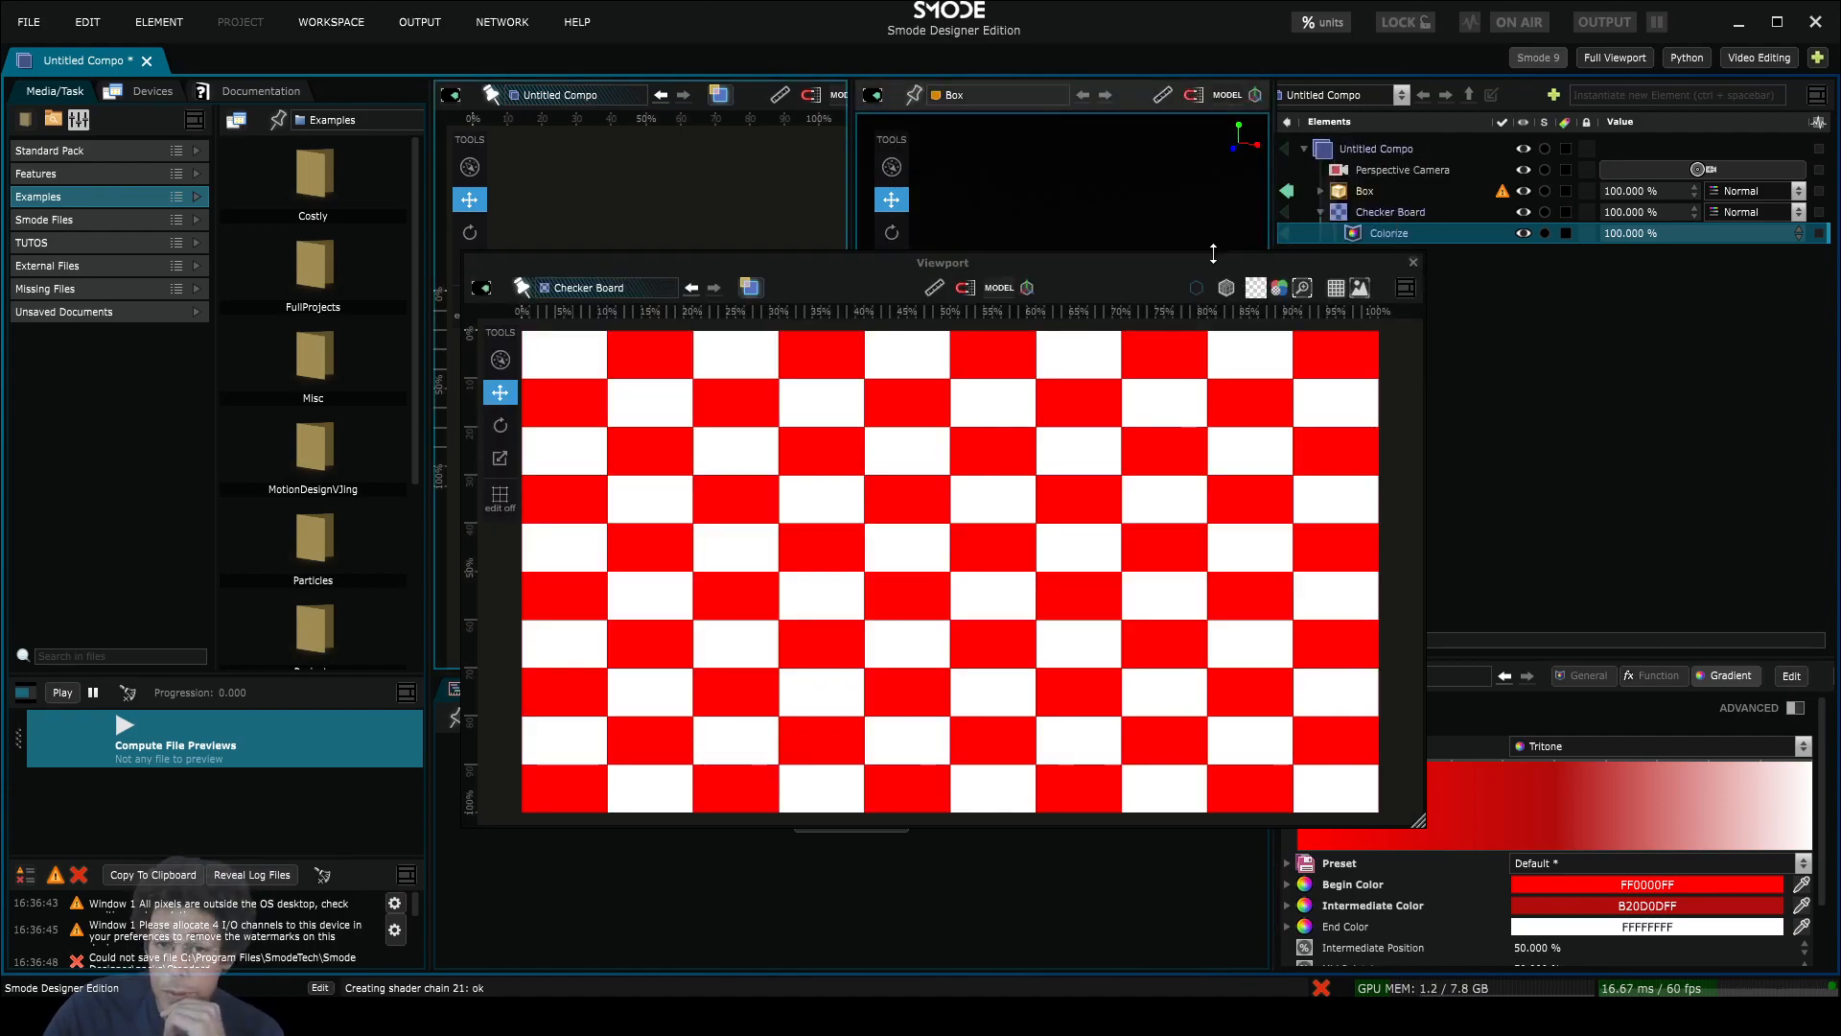
{"action": "left_click_drag", "start_coordinate": [1099, 262], "coordinate": [923, 296]}
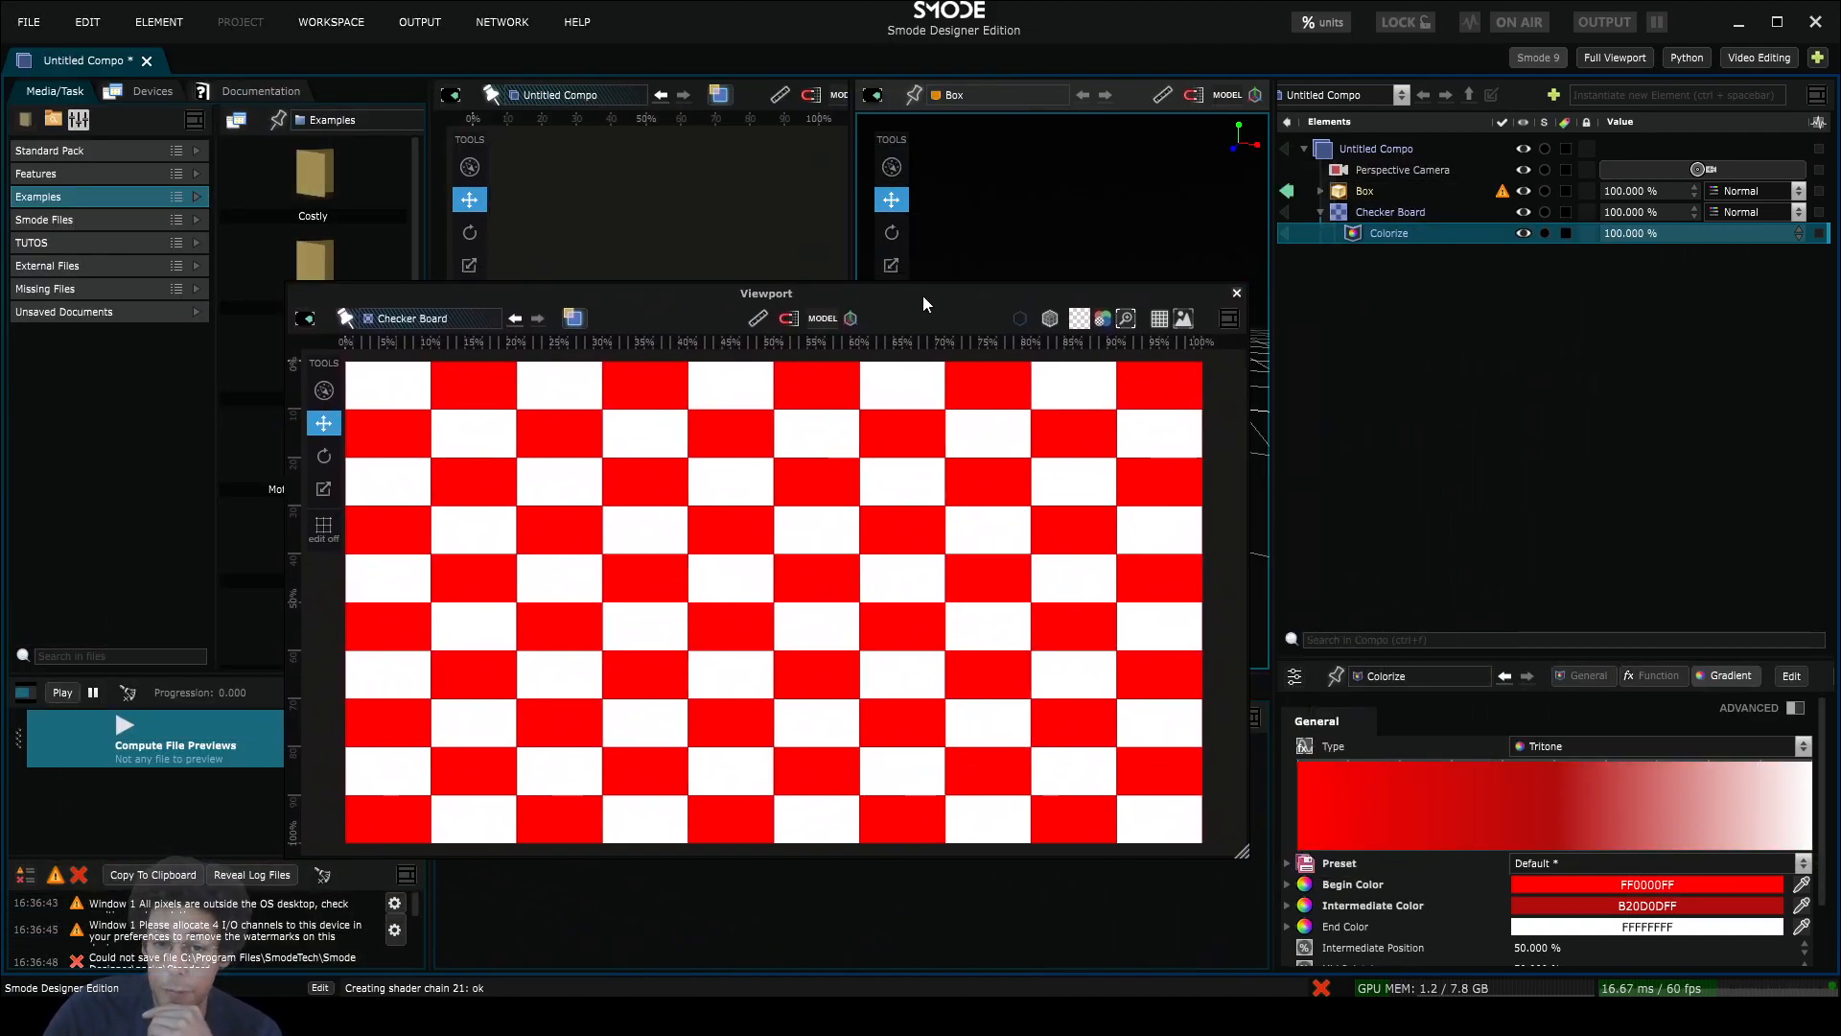
{"action": "left_click", "coordinate": [345, 319]}
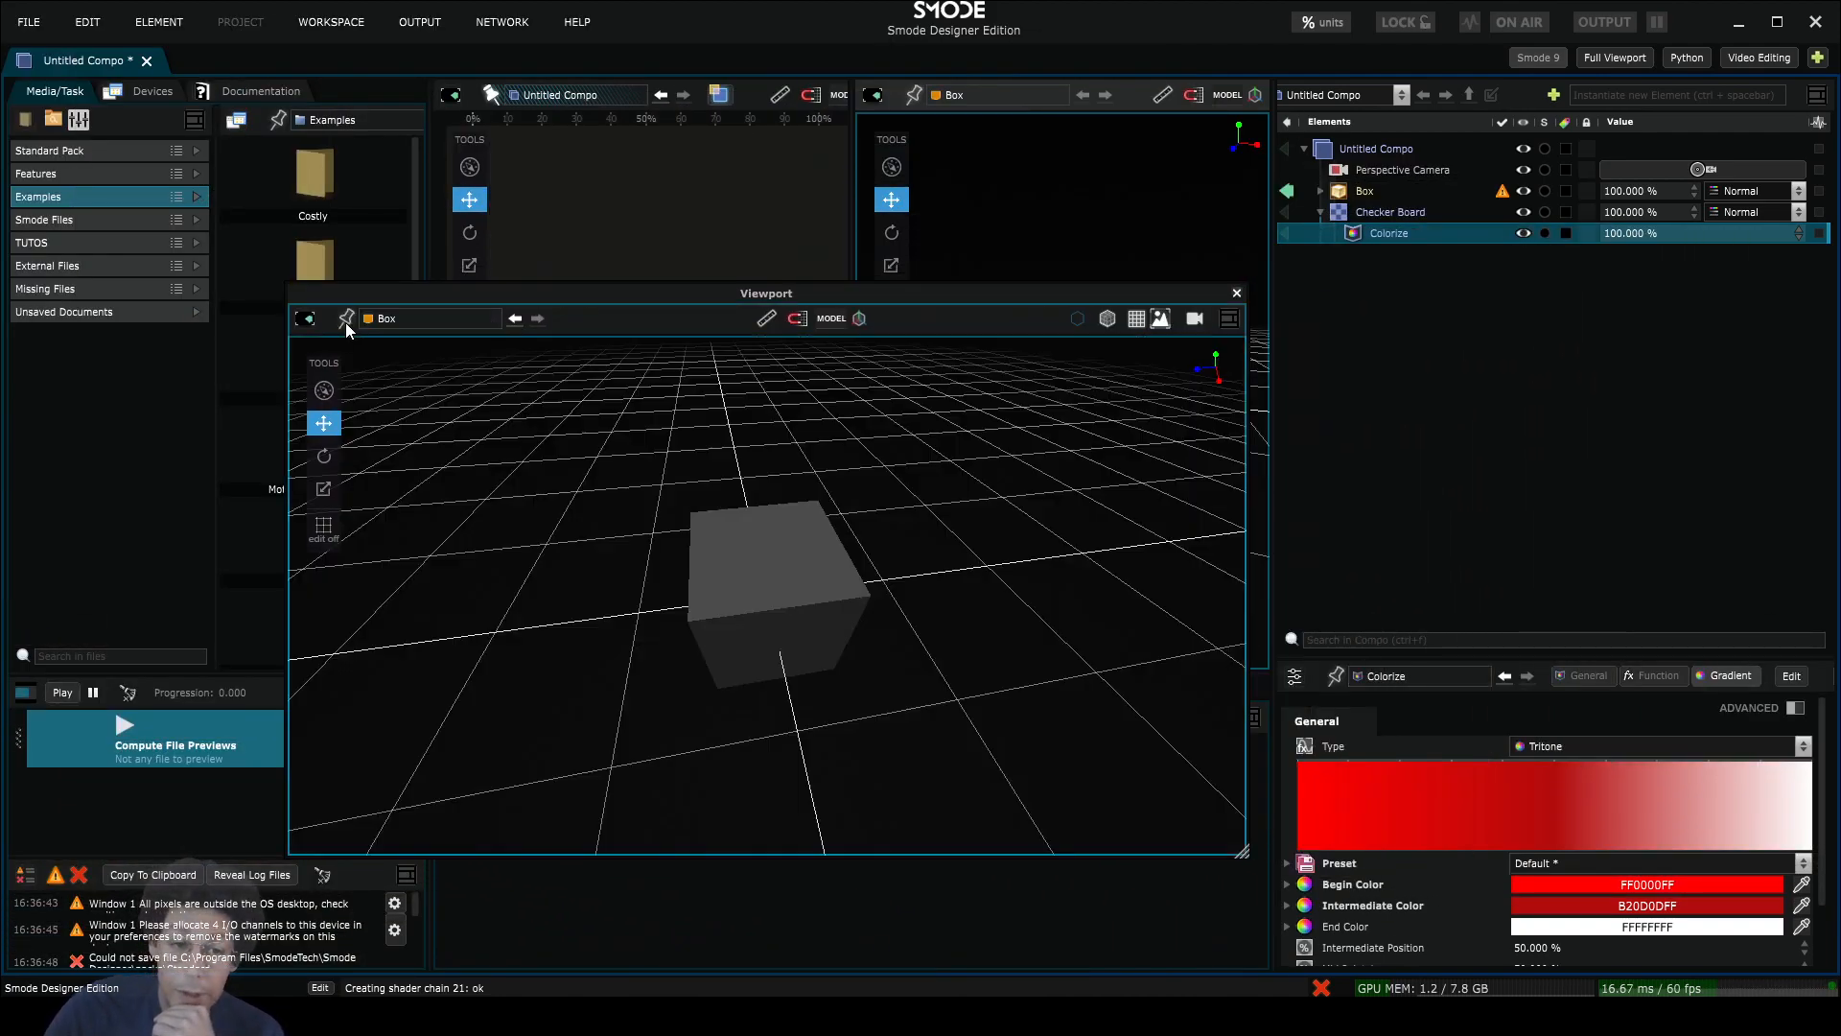
Step: Switch the floating window to Media Directories, then to Timeline, and close it
{"action": "left_click", "coordinate": [305, 320]}
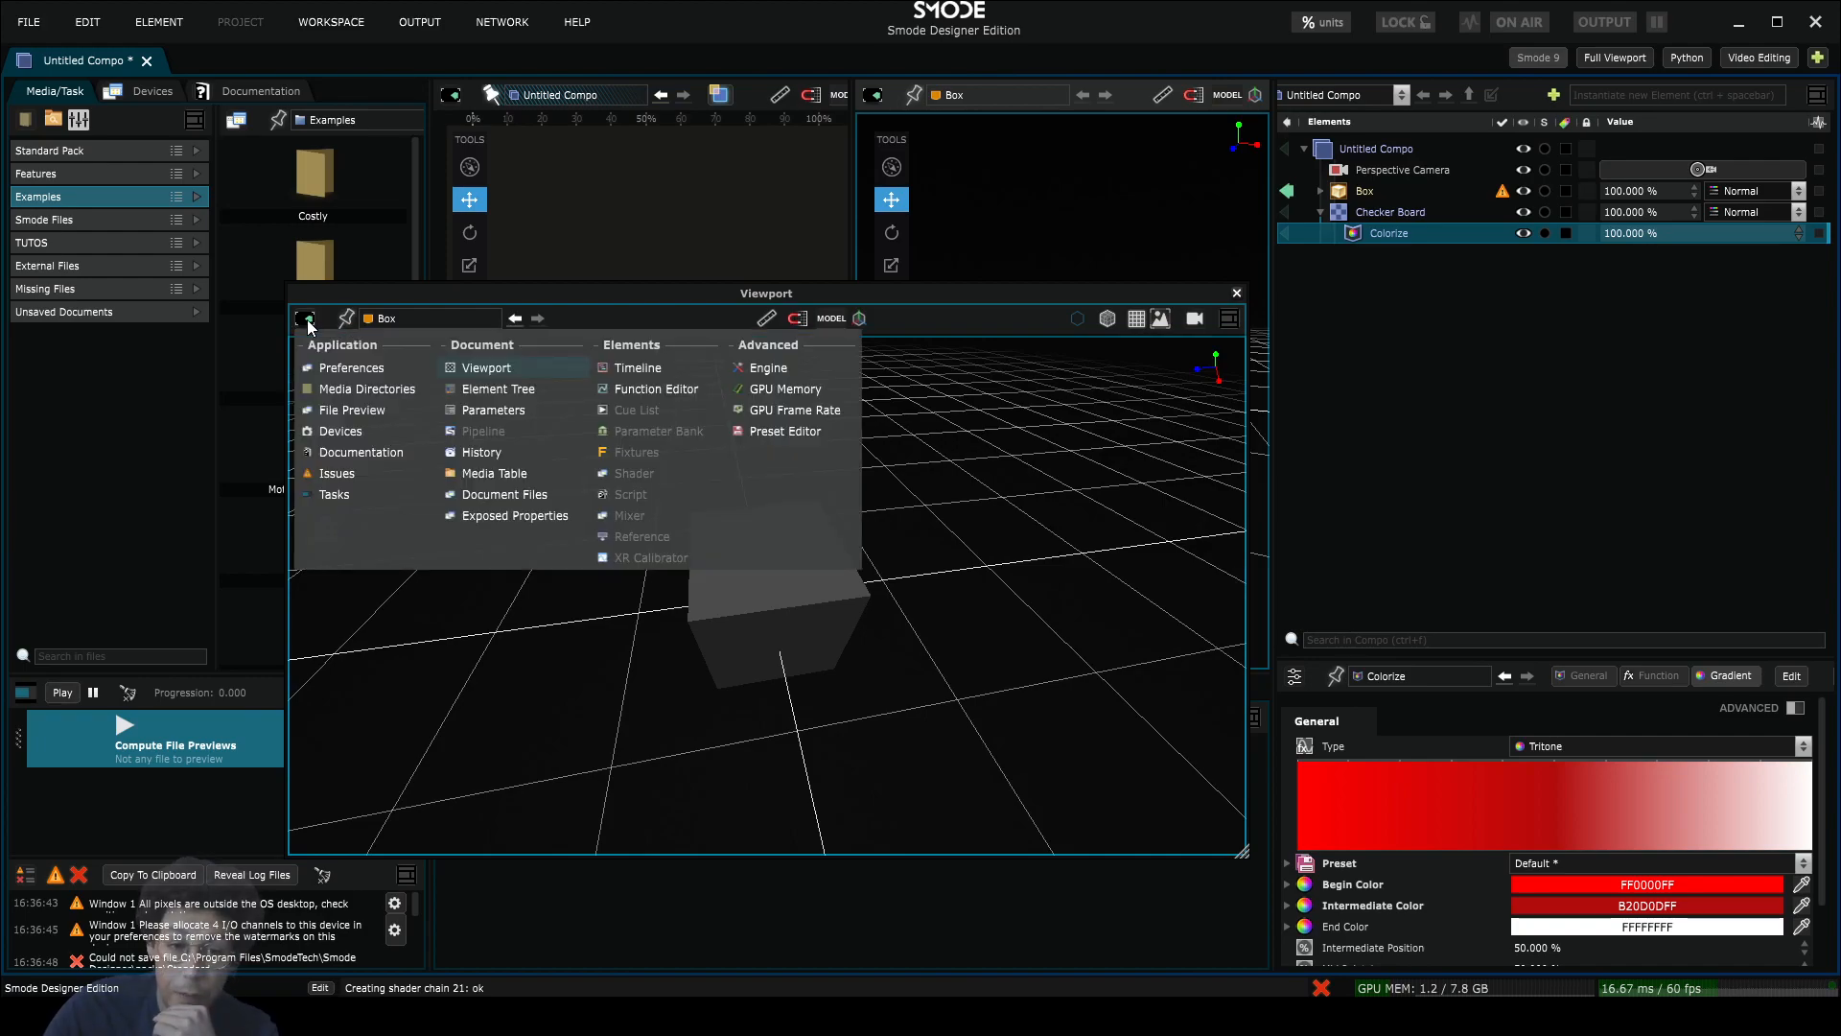
{"action": "left_click", "coordinate": [359, 395]}
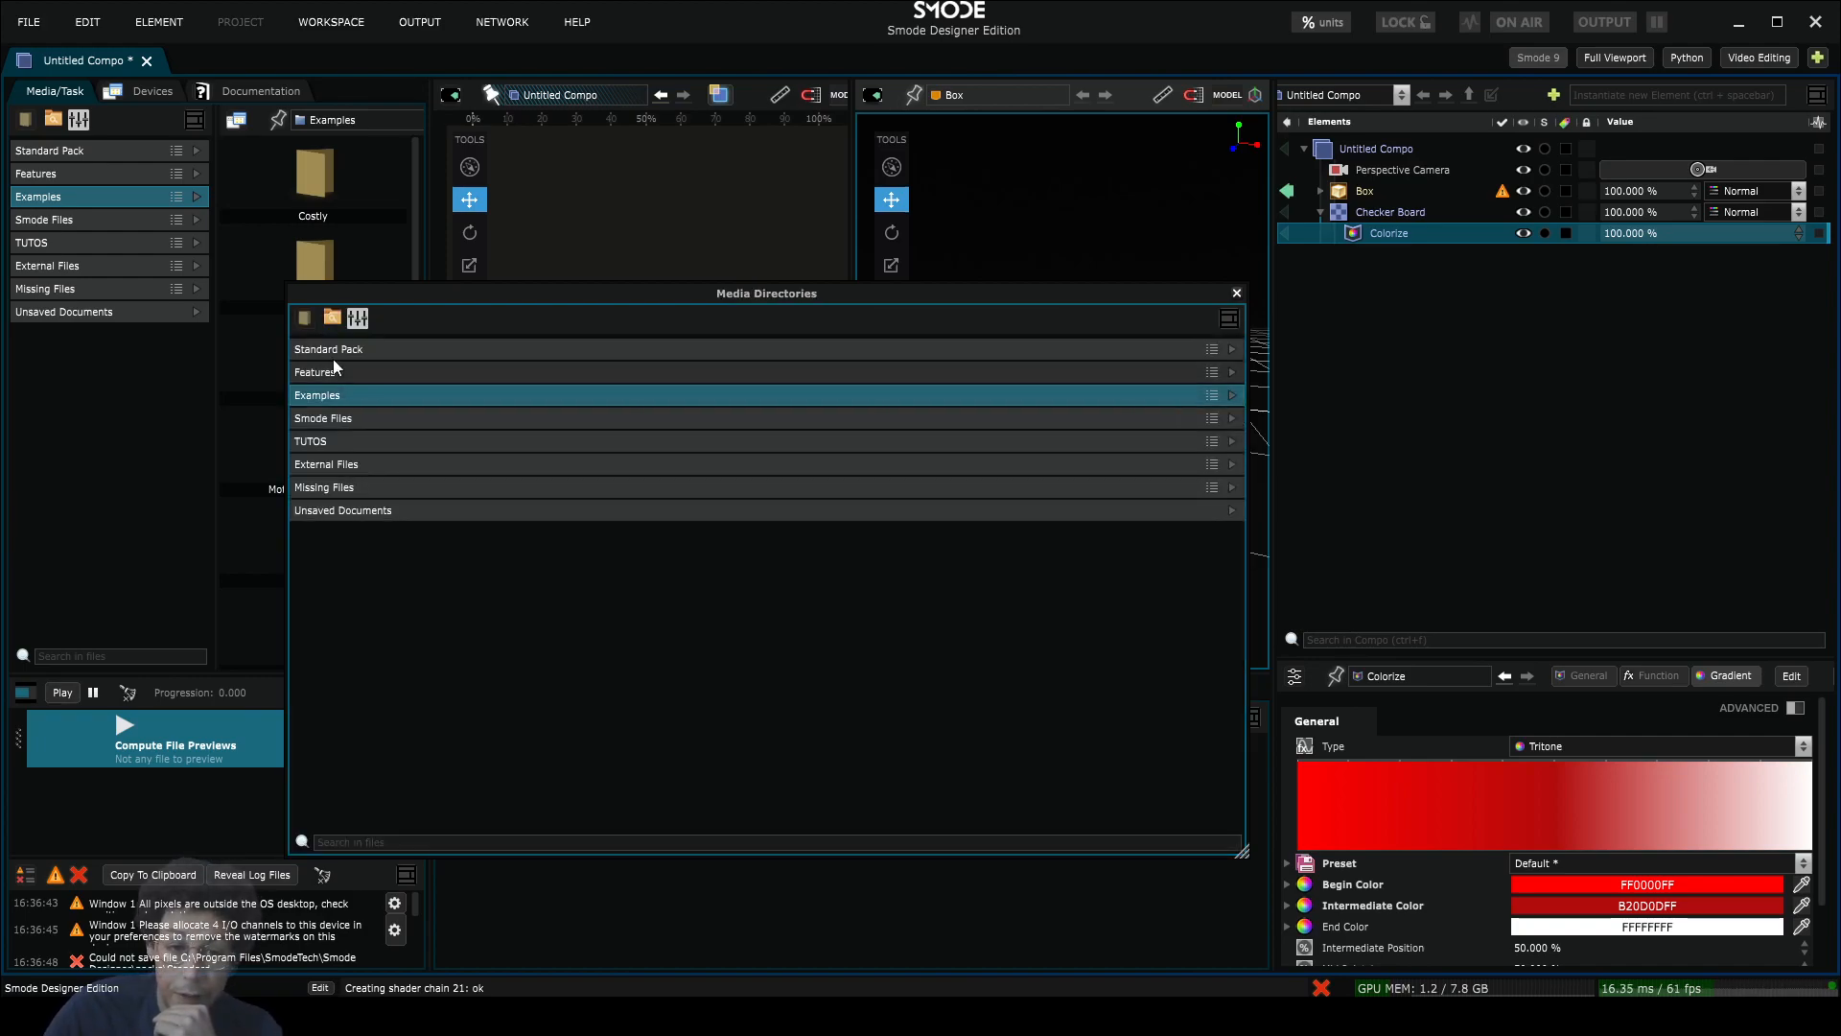
{"action": "left_click", "coordinate": [305, 317]}
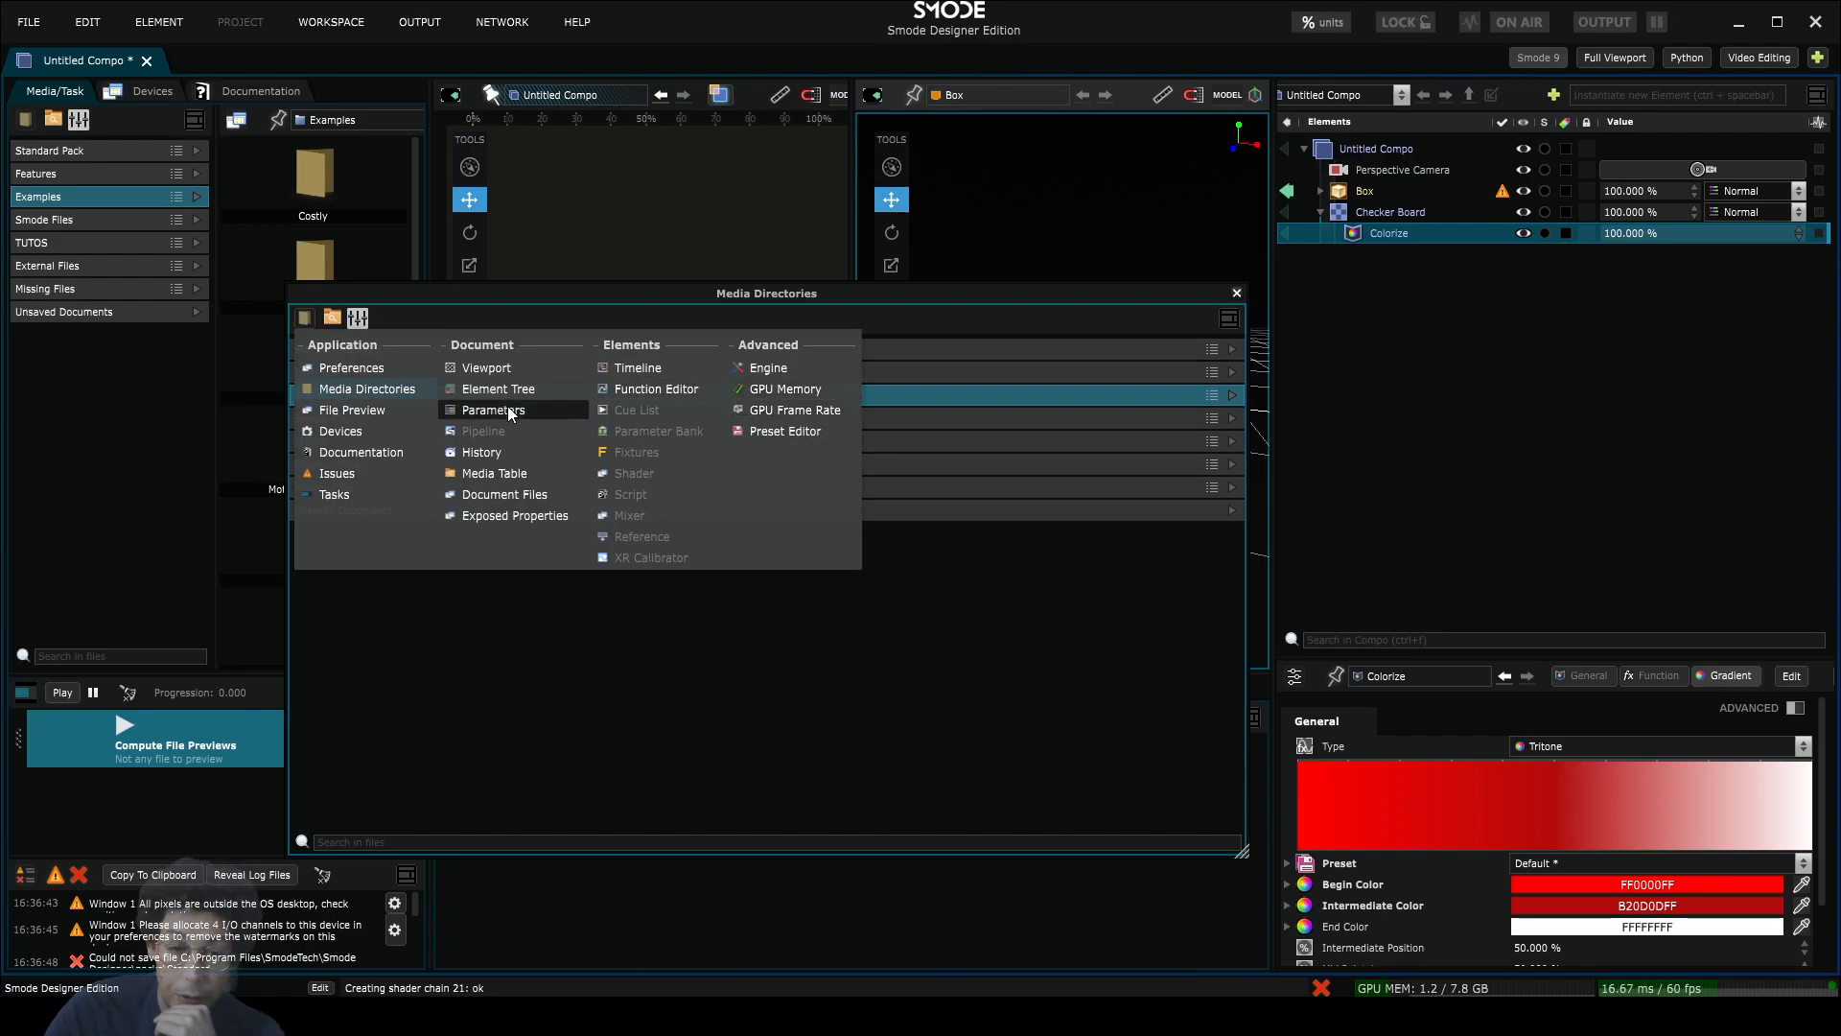
{"action": "left_click", "coordinate": [652, 367]}
{"action": "left_click_drag", "start_coordinate": [830, 299], "coordinate": [1033, 245]}
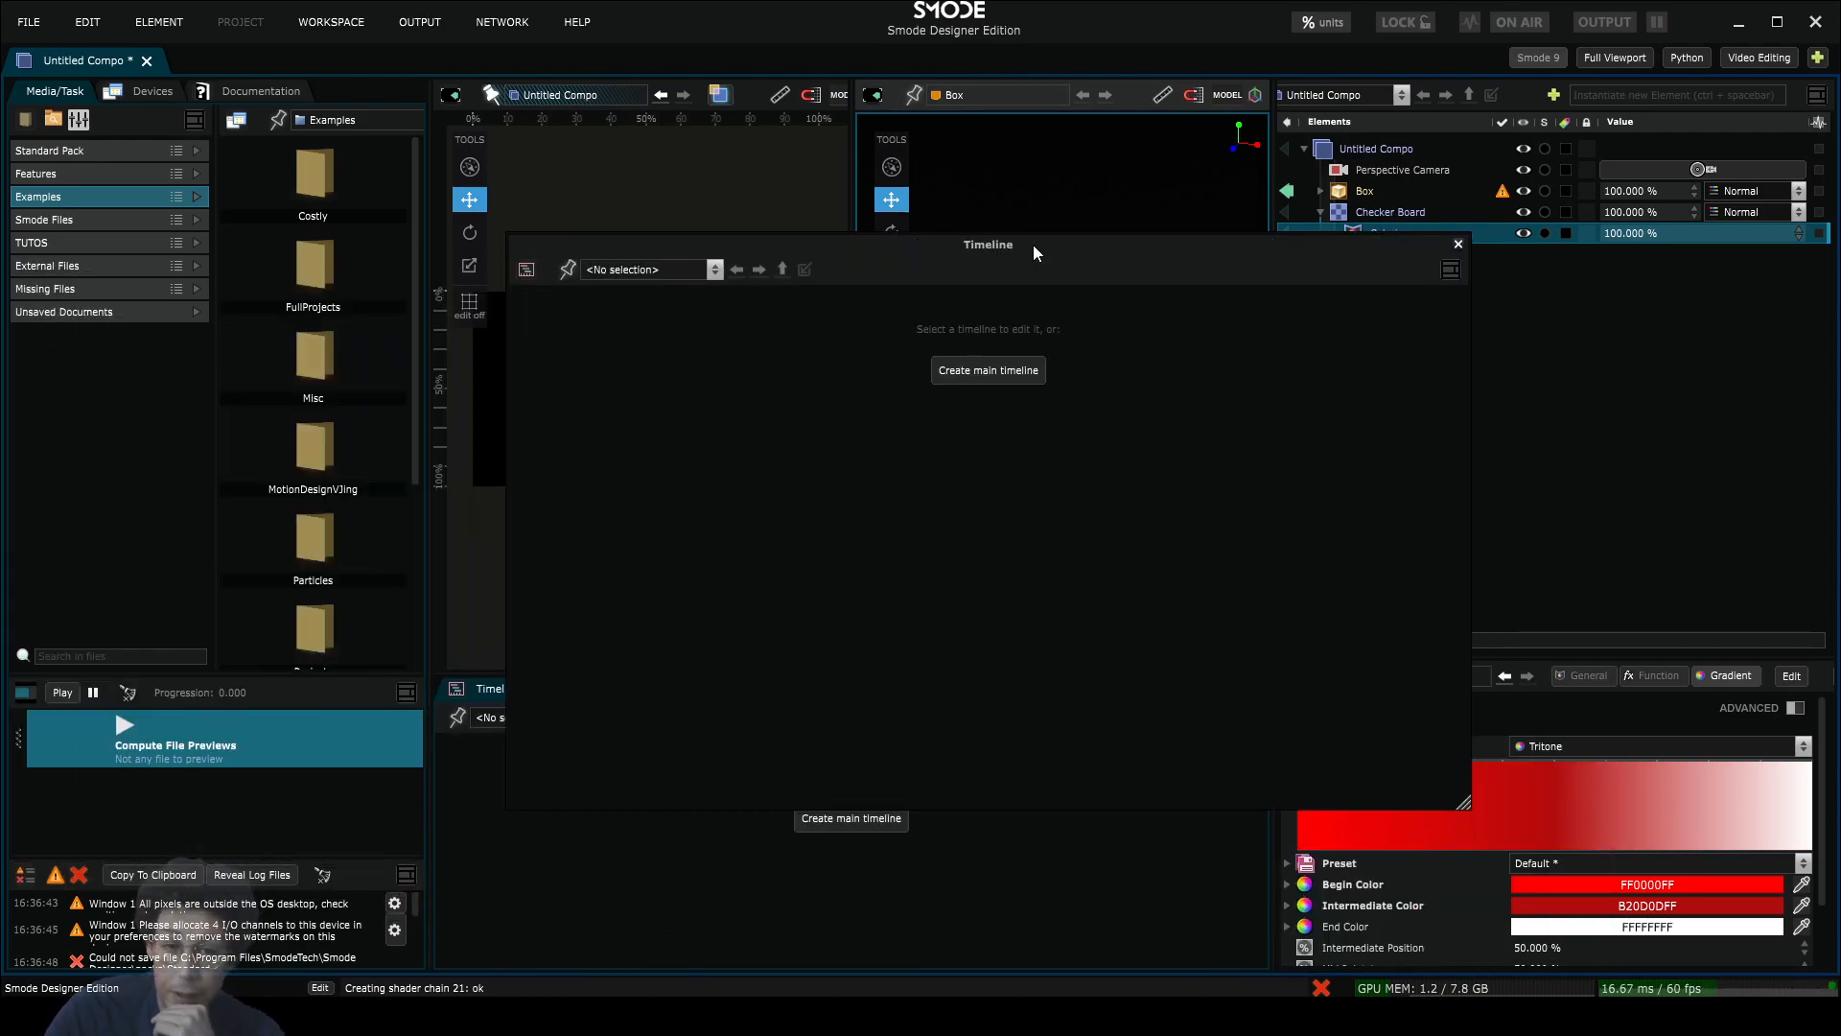
{"action": "left_click", "coordinate": [1458, 243]}
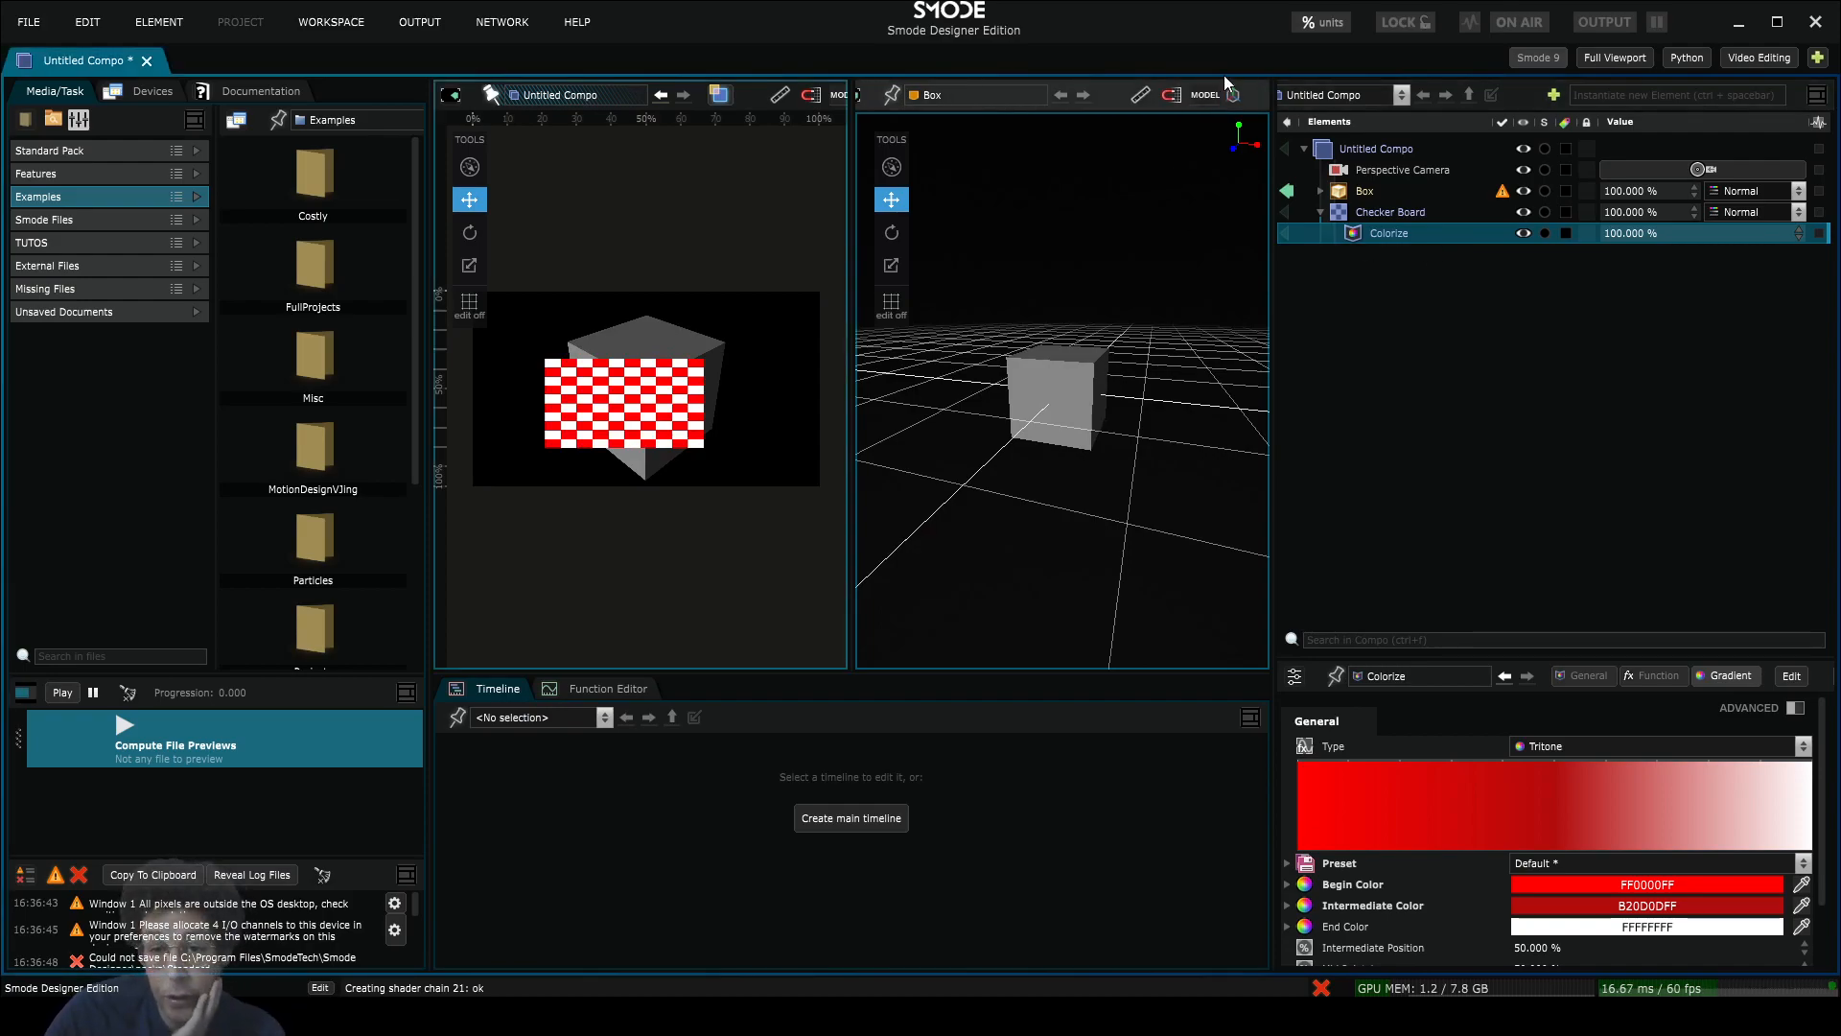
Step: Remove the Checker Board viewport and raise the Play bar splitter to shorten the media browser
{"action": "left_click", "coordinate": [1247, 93]}
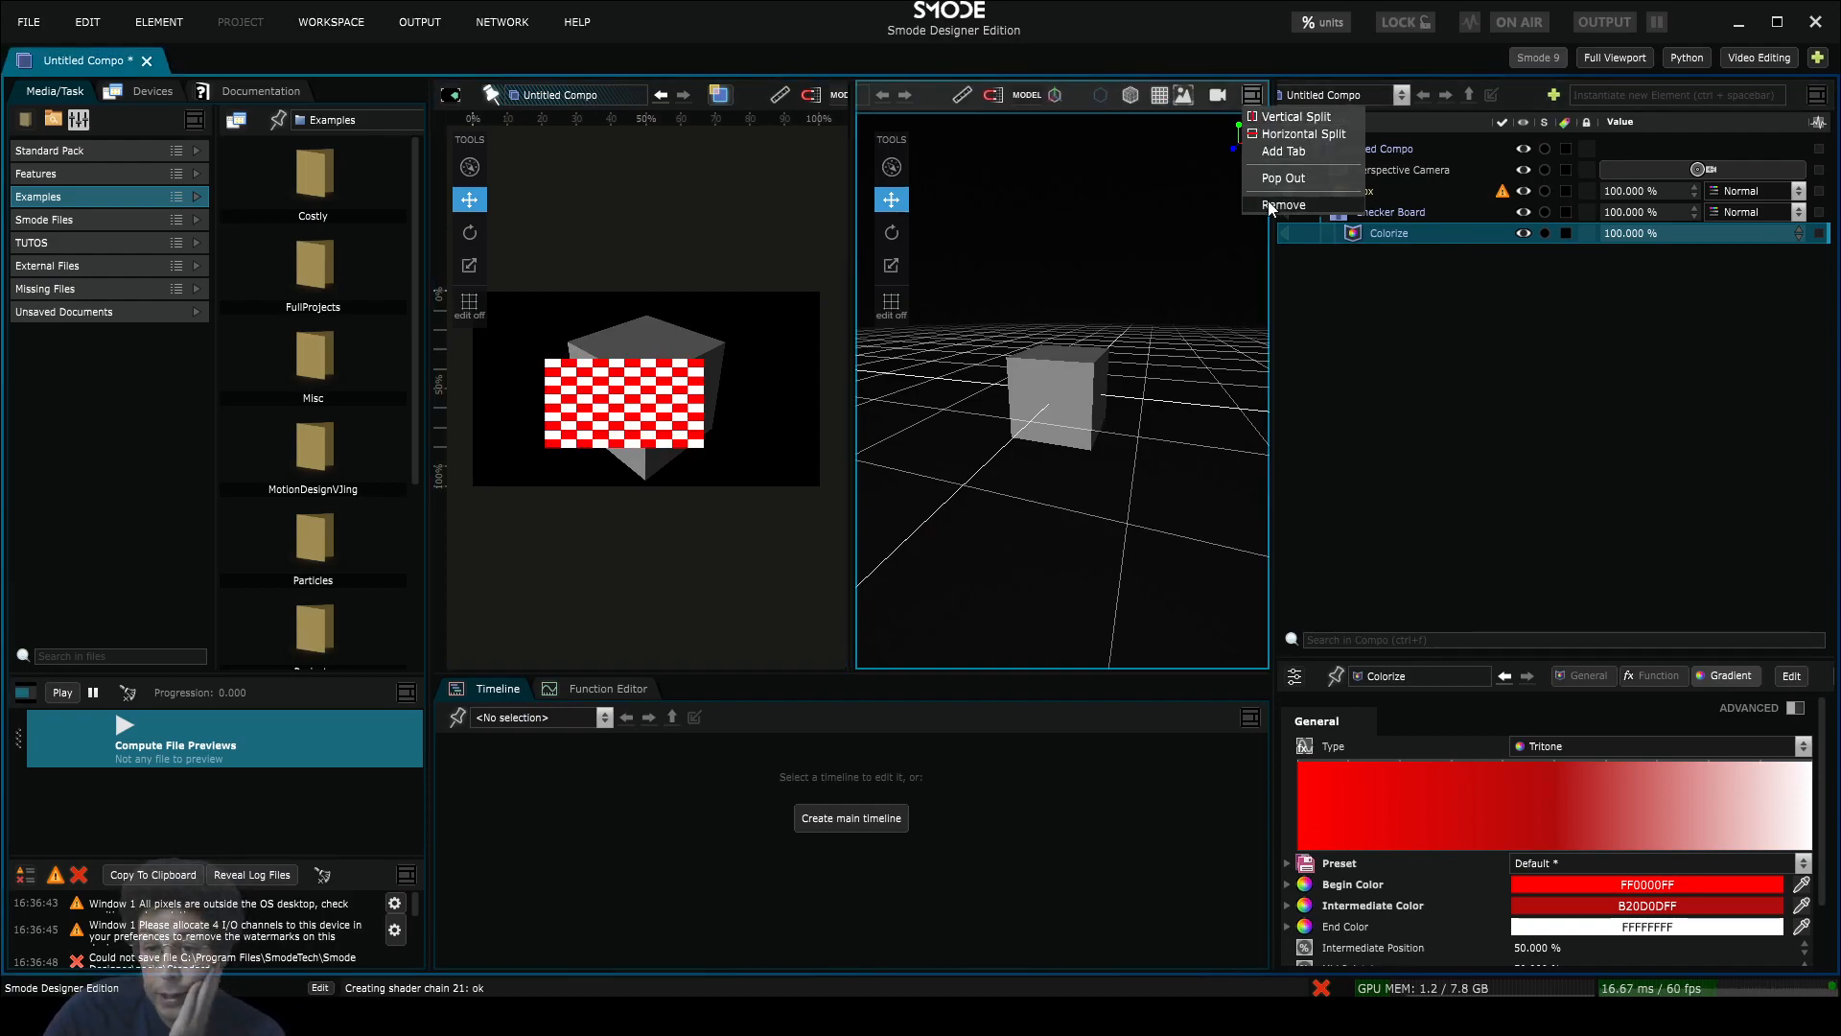
{"action": "left_click", "coordinate": [1268, 204]}
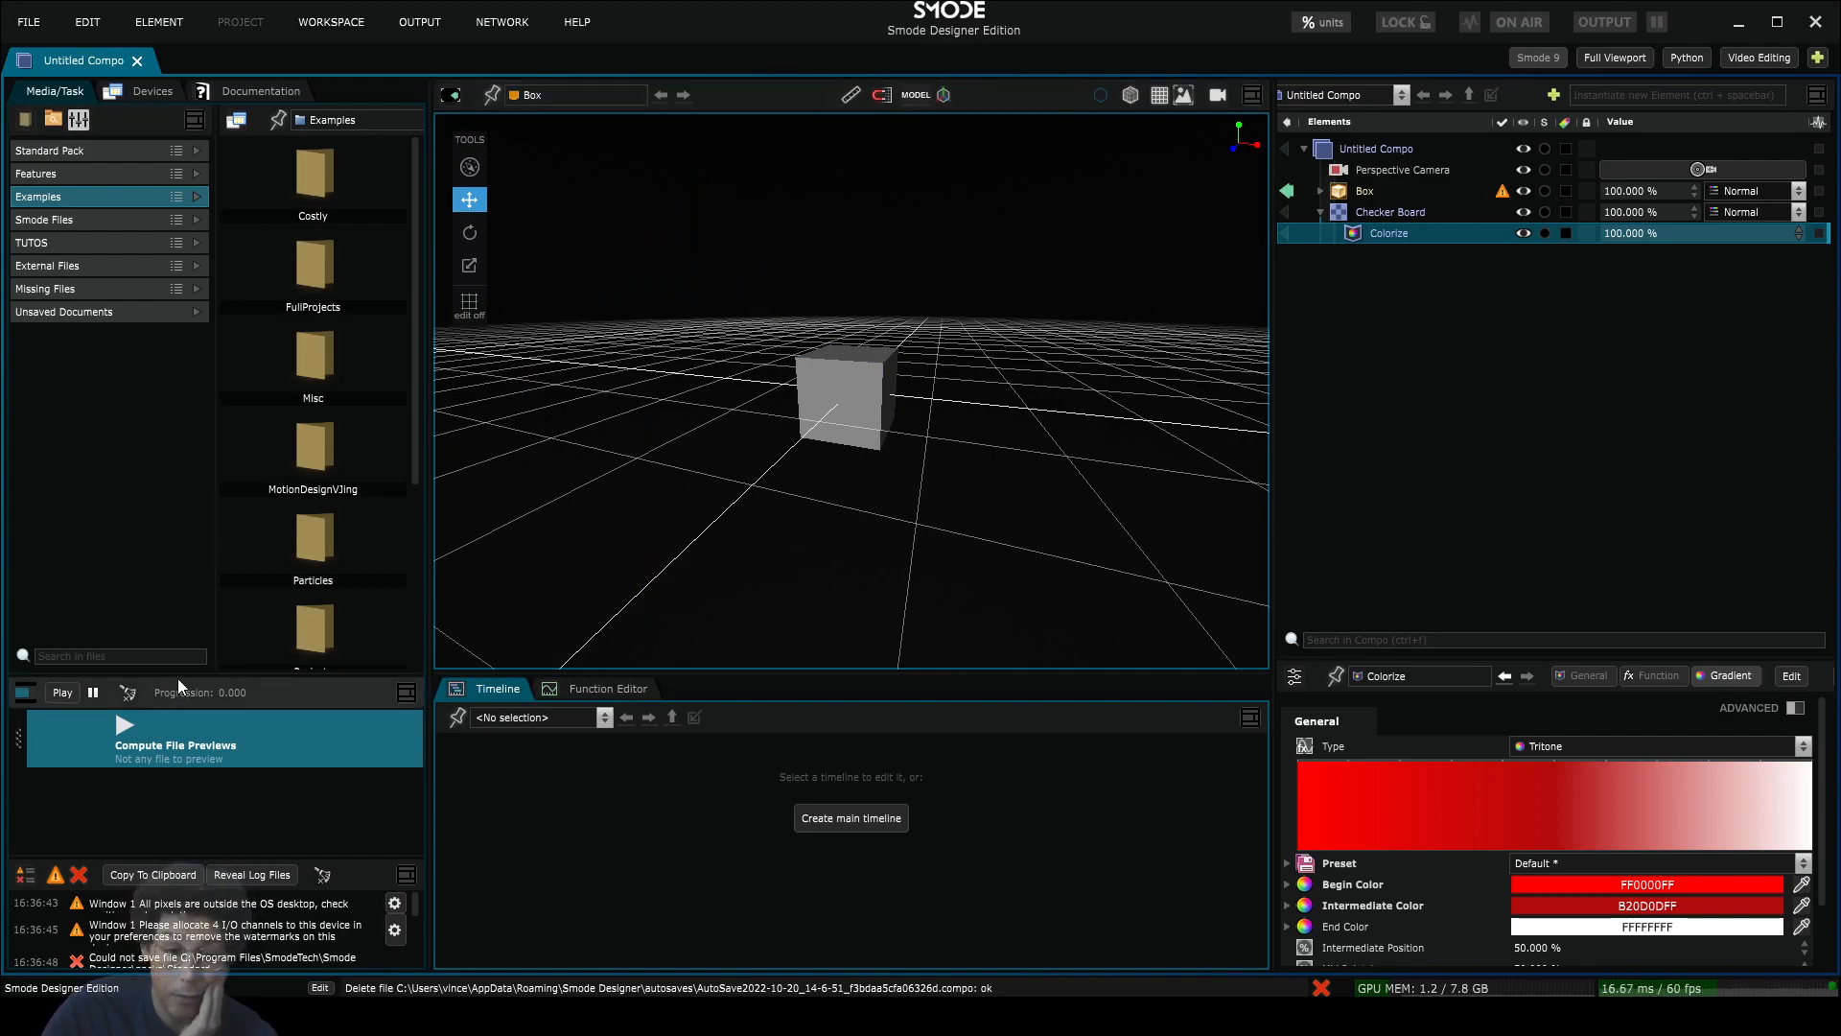
{"action": "left_click_drag", "start_coordinate": [178, 676], "coordinate": [232, 658]}
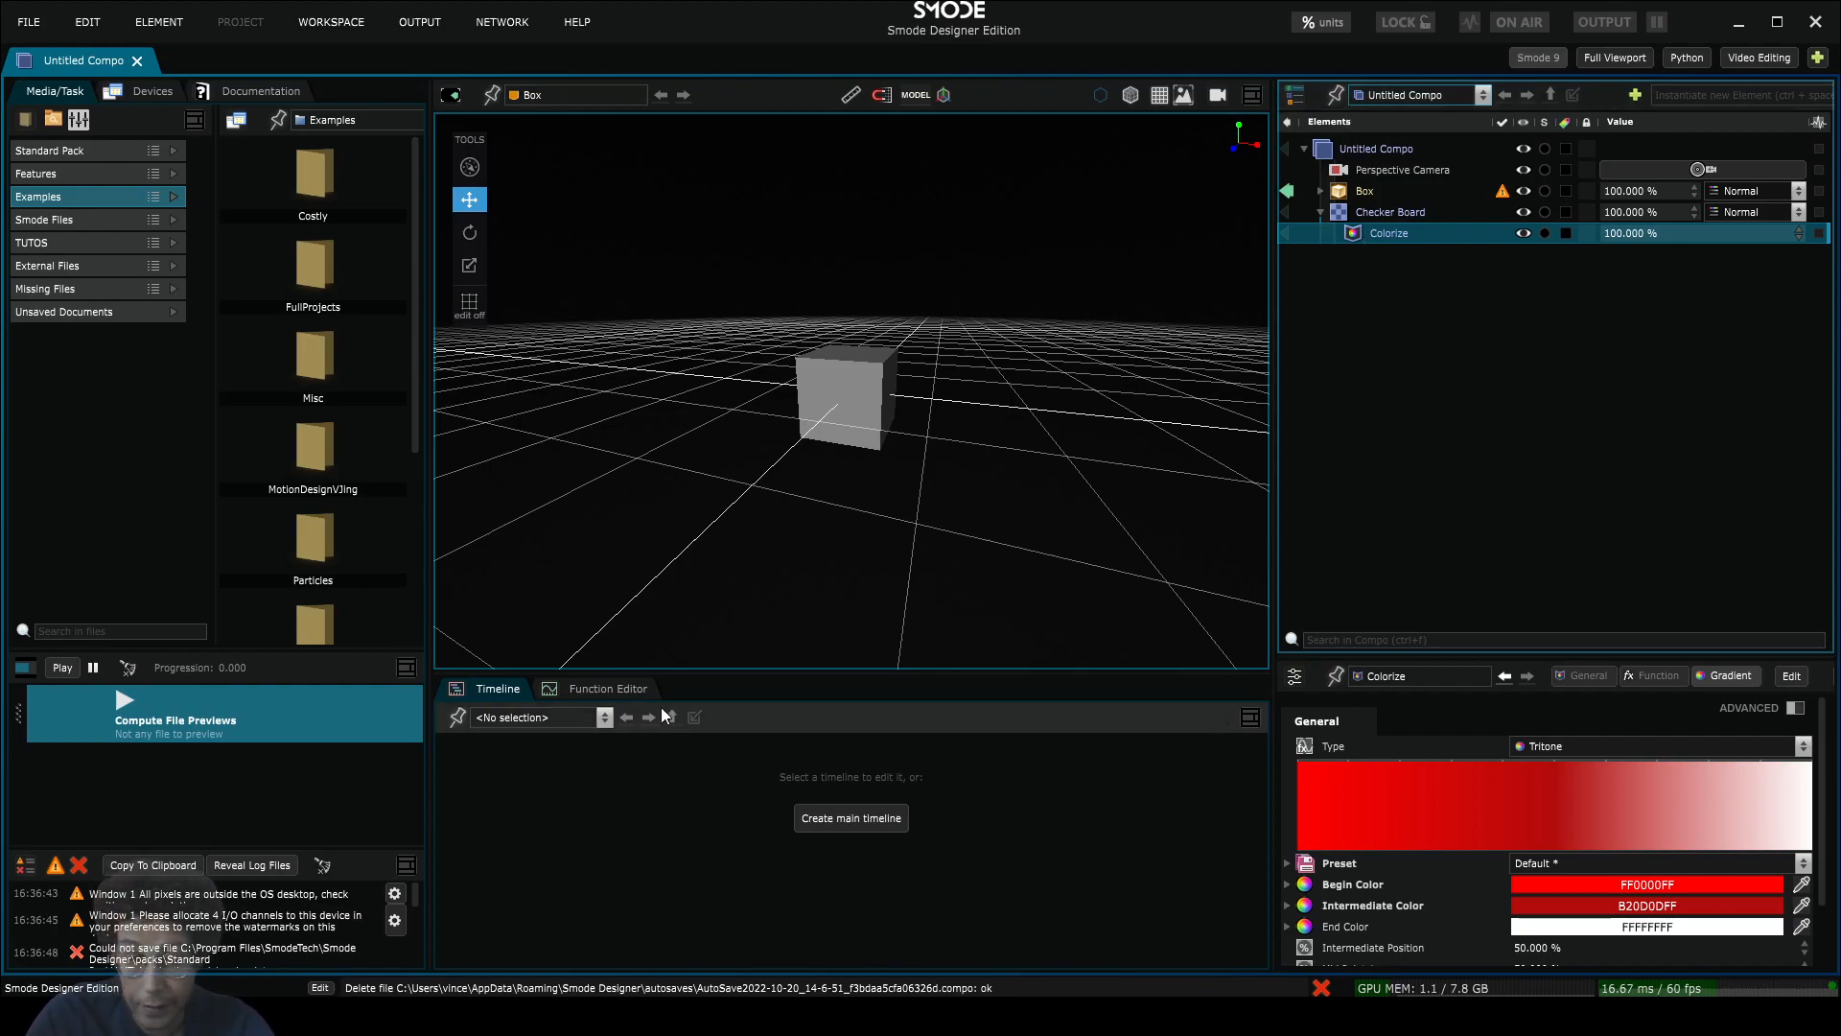
Step: Change the Function Editor tab to Parameters, then select Checker Board and Colorize to display Colorize's settings
{"action": "left_click", "coordinate": [593, 689]}
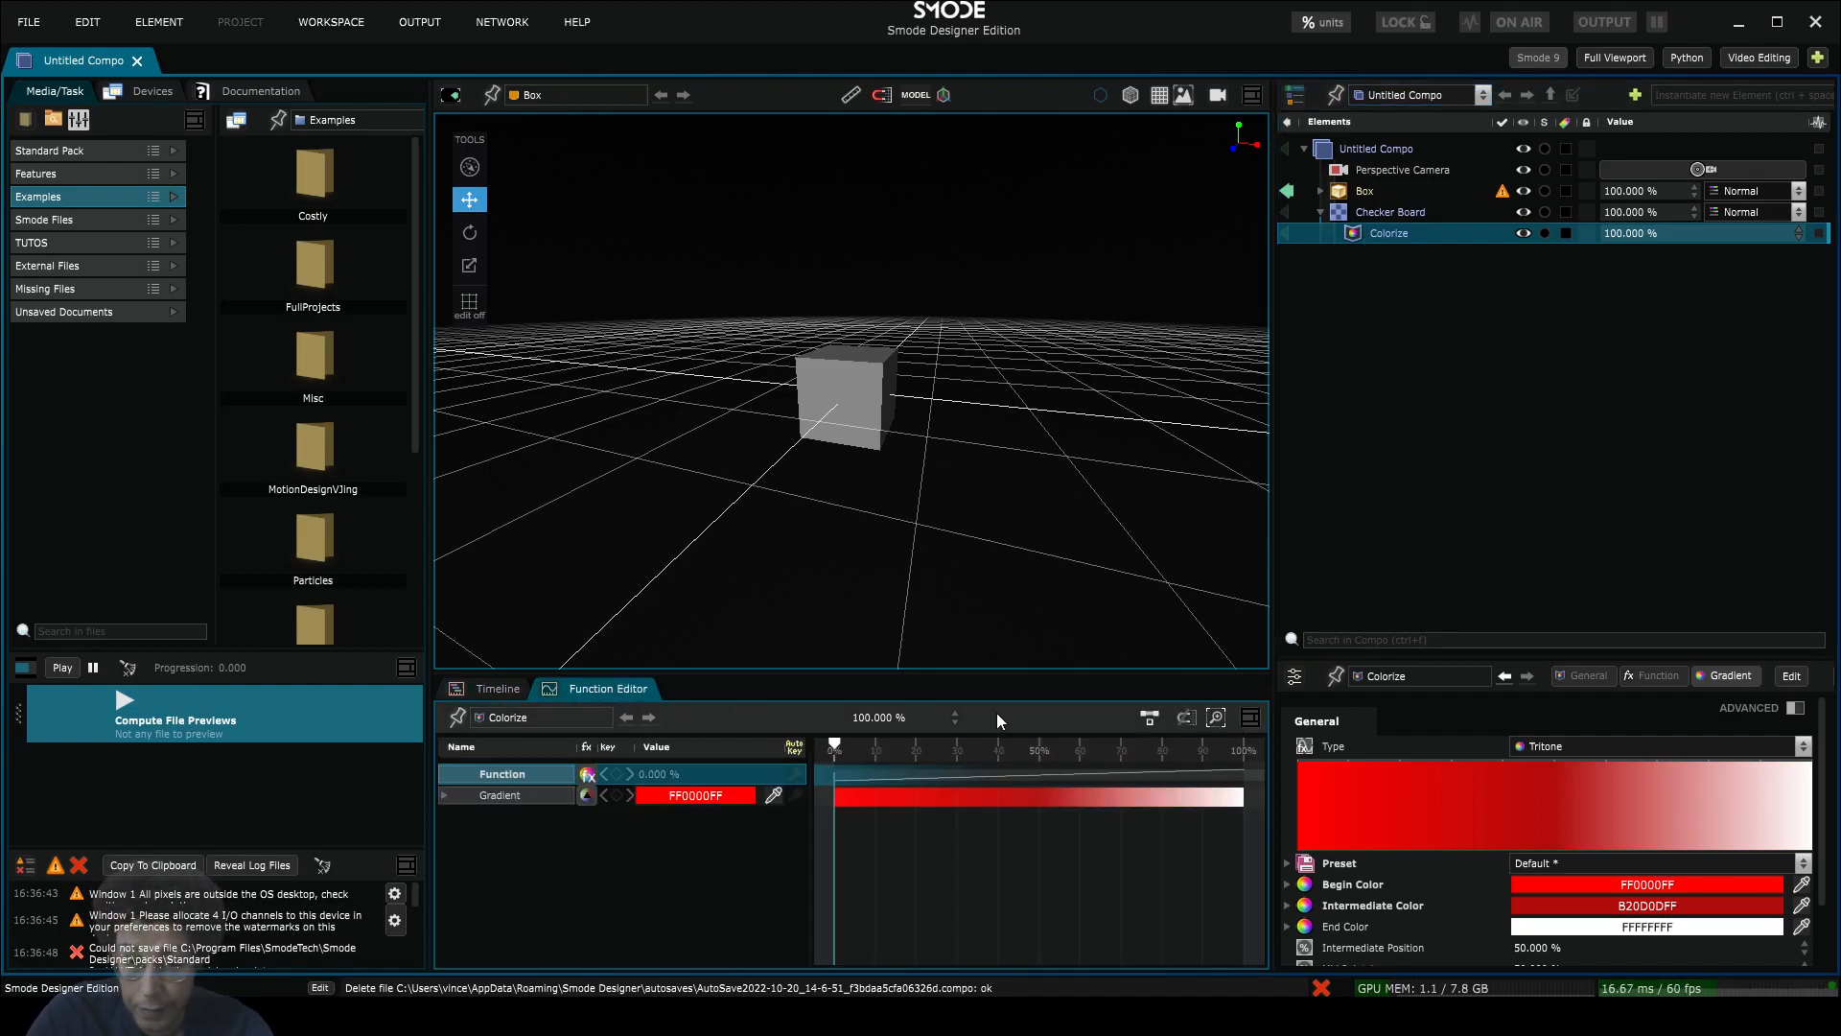
{"action": "left_click", "coordinate": [548, 690]}
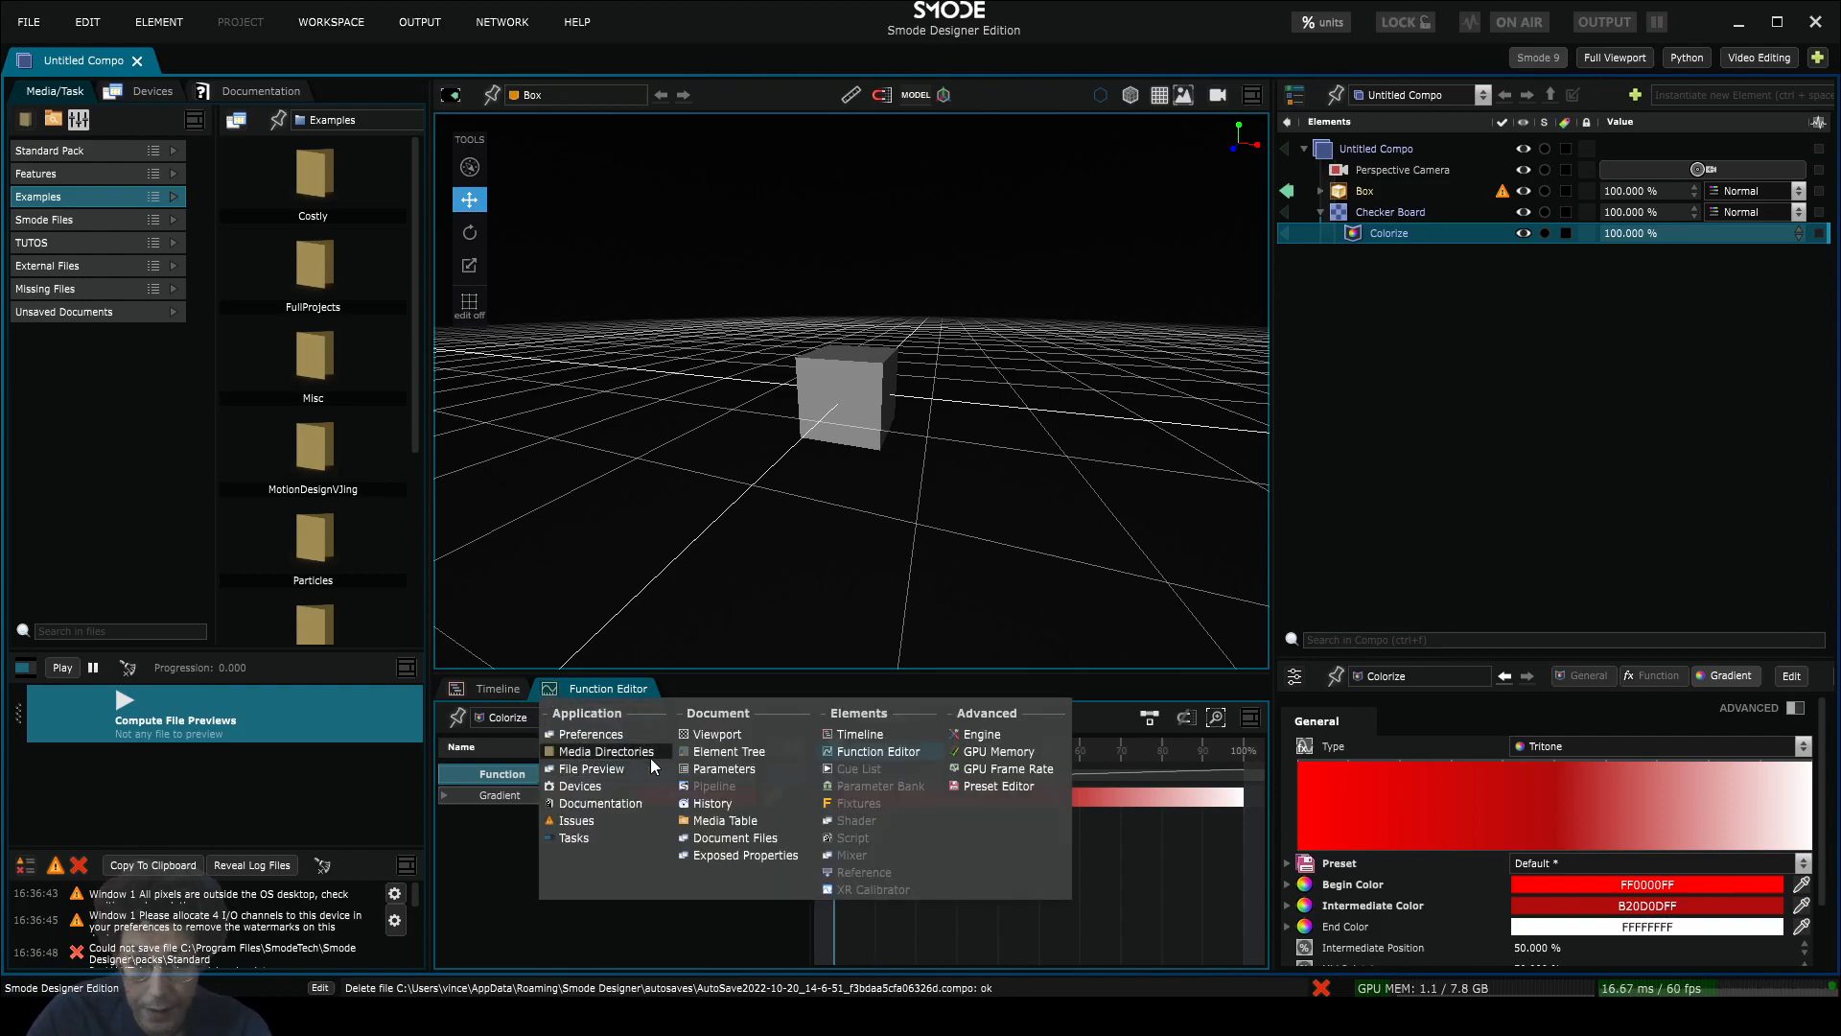
{"action": "left_click", "coordinate": [722, 769]}
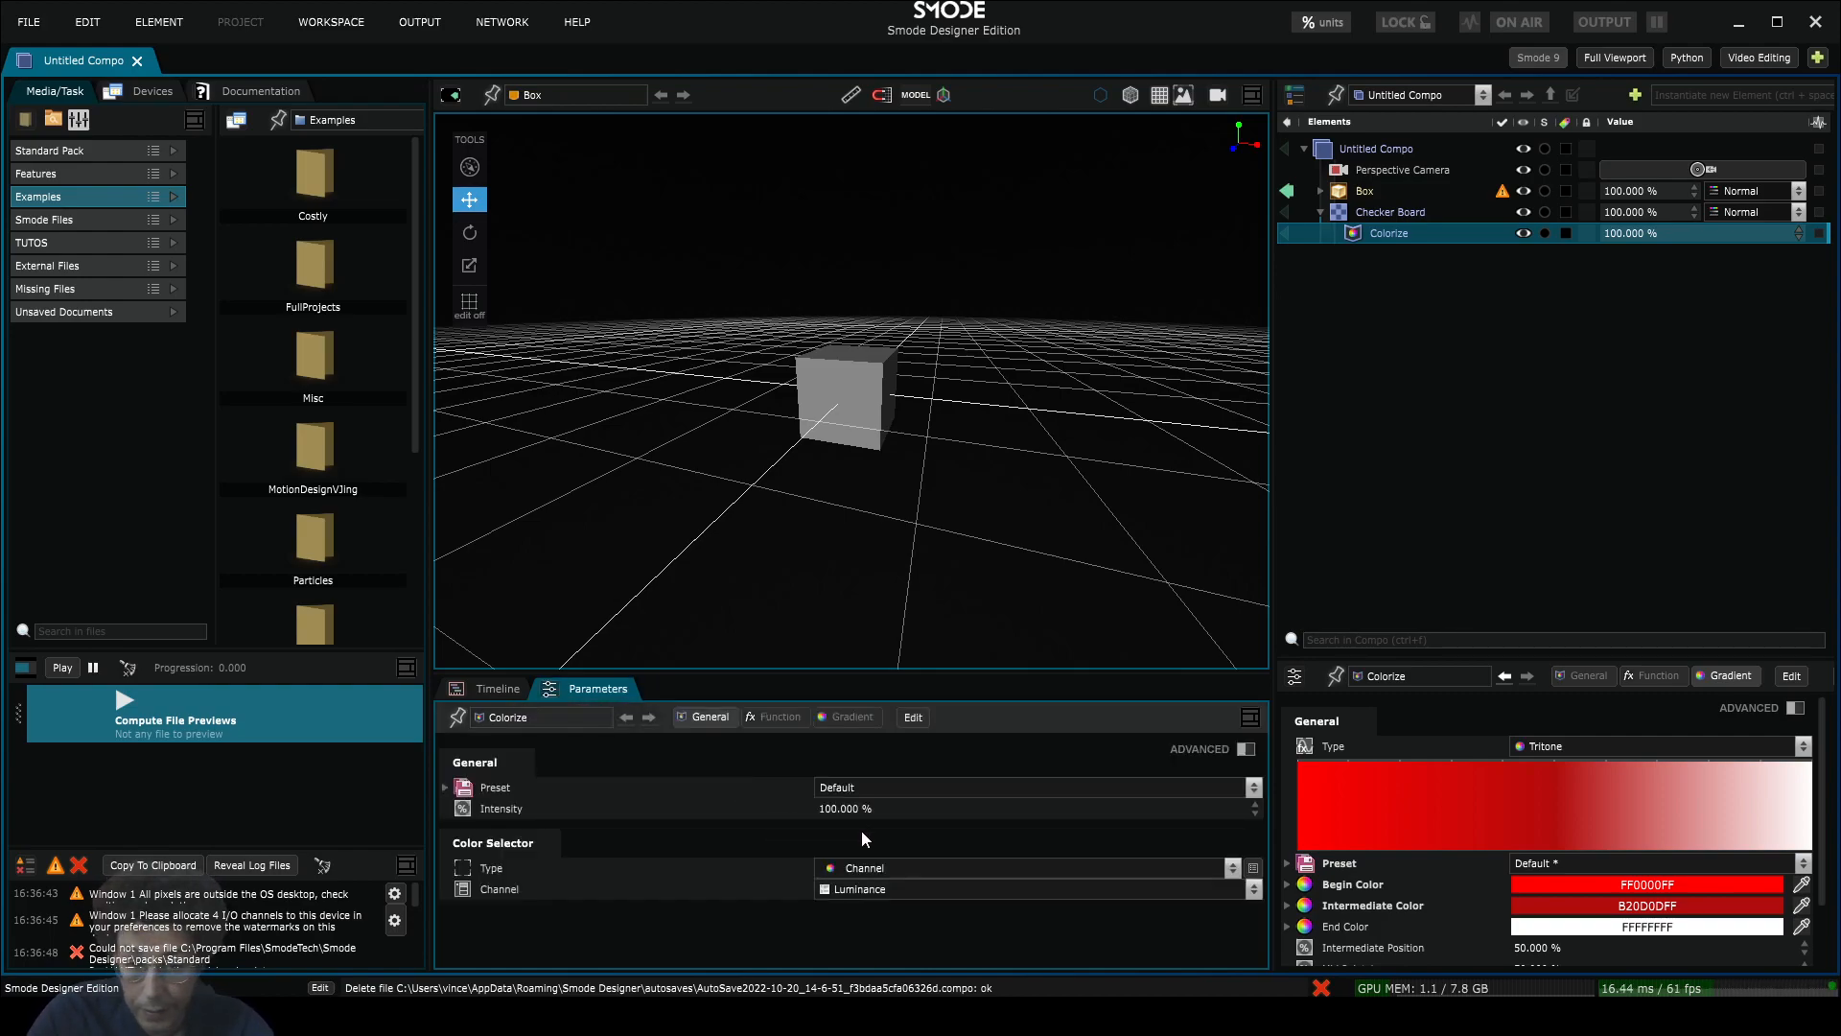
{"action": "left_click", "coordinate": [1373, 215]}
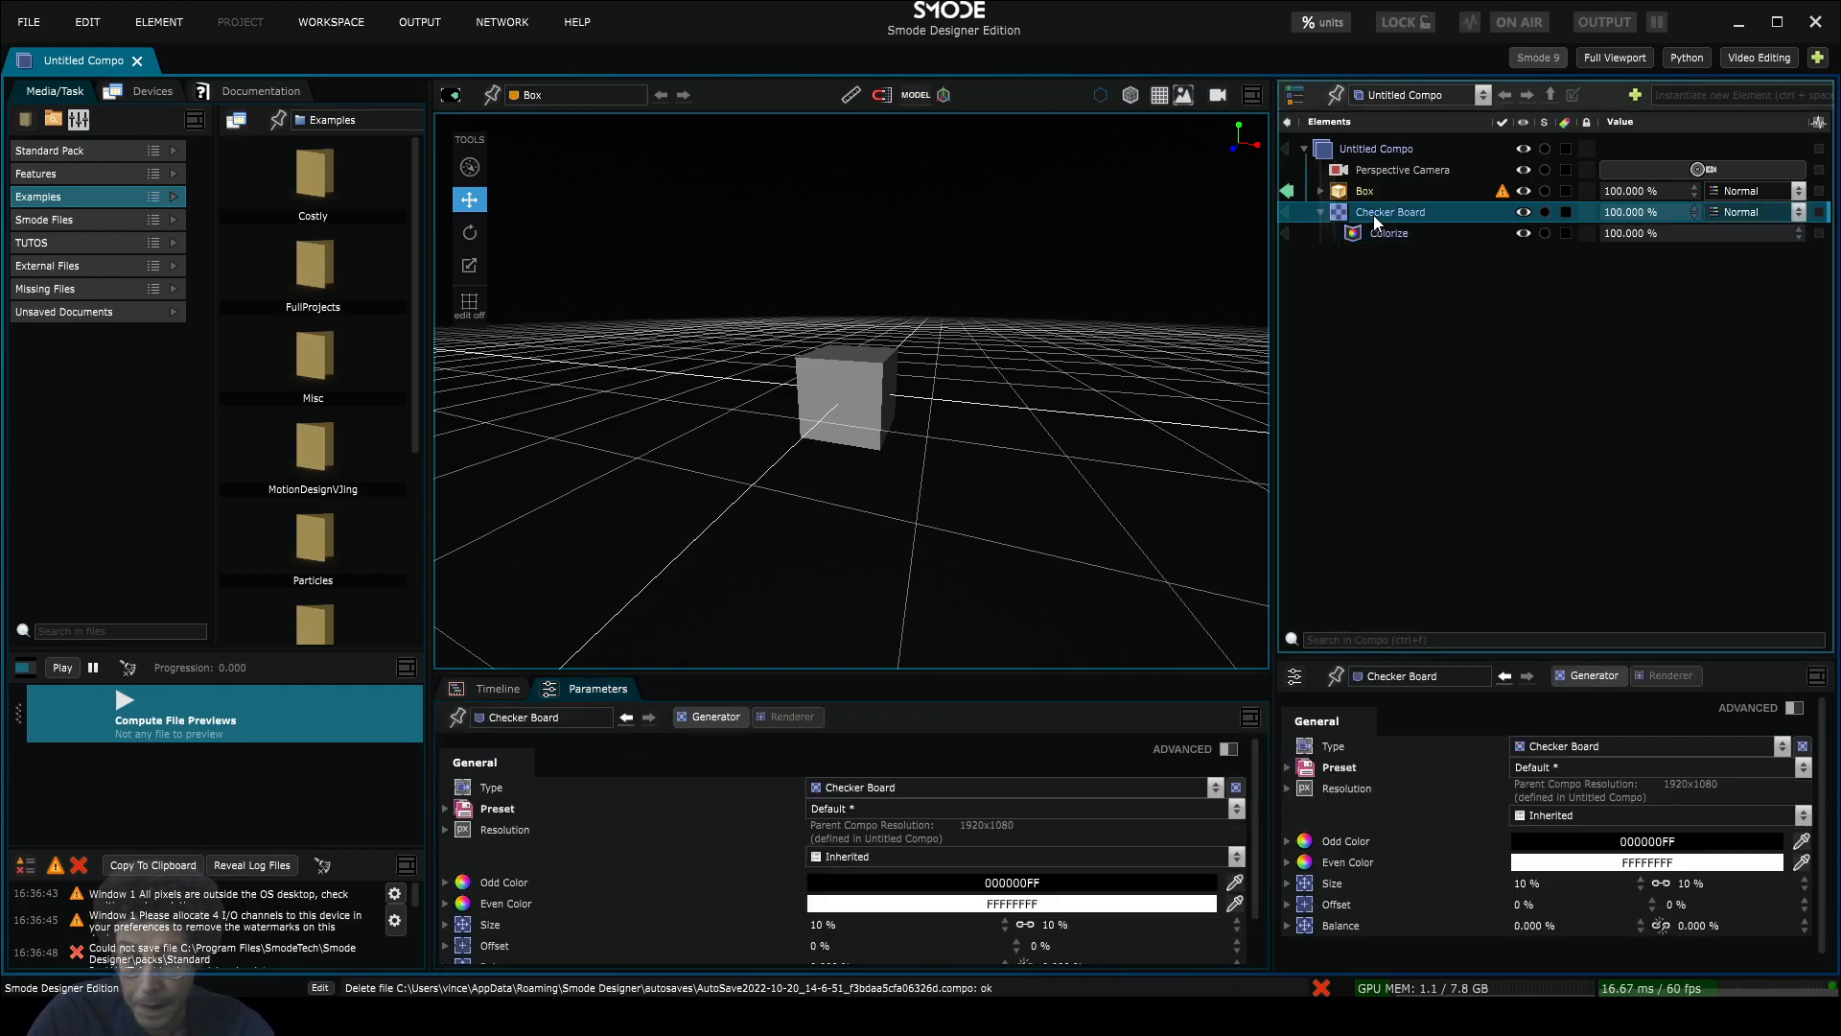
{"action": "left_click", "coordinate": [1384, 232]}
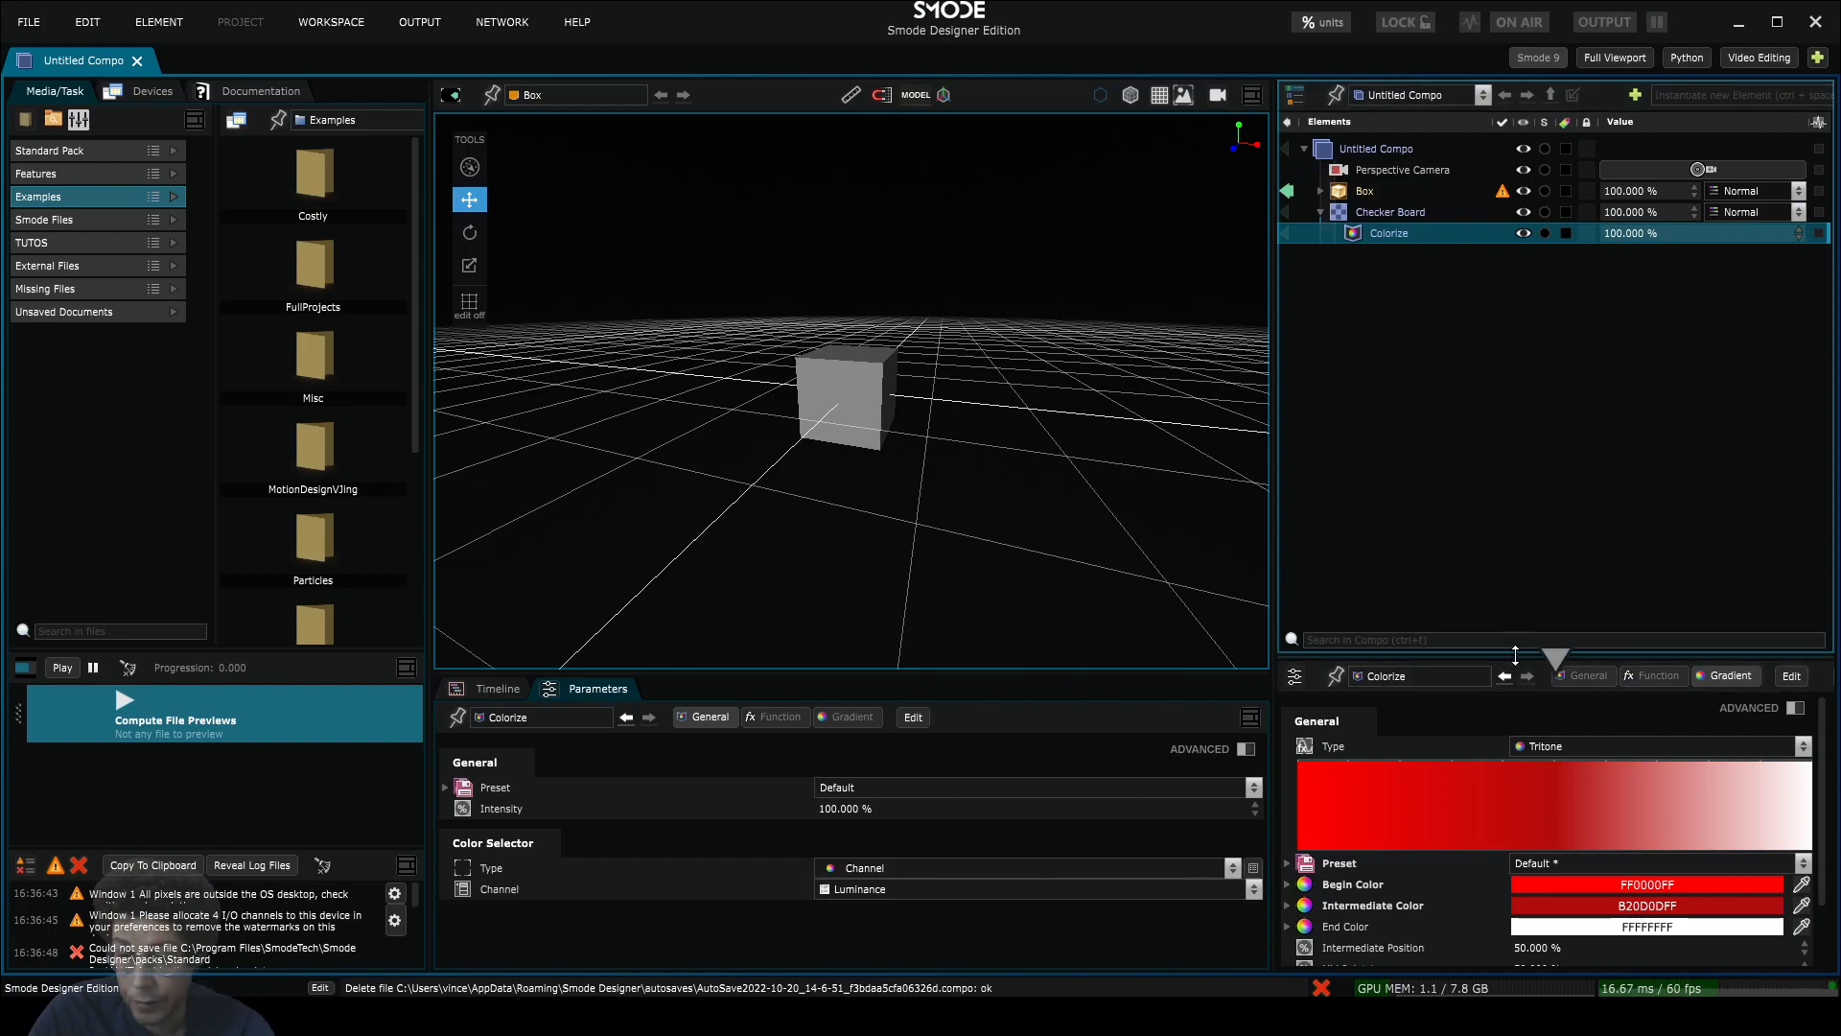
Step: Enlarge the right Parameters panel, show Colorize's Gradient parameters, and pin that panel to Colorize
{"action": "left_click_drag", "start_coordinate": [1516, 655], "coordinate": [1516, 554]}
{"action": "left_click", "coordinate": [1575, 577]}
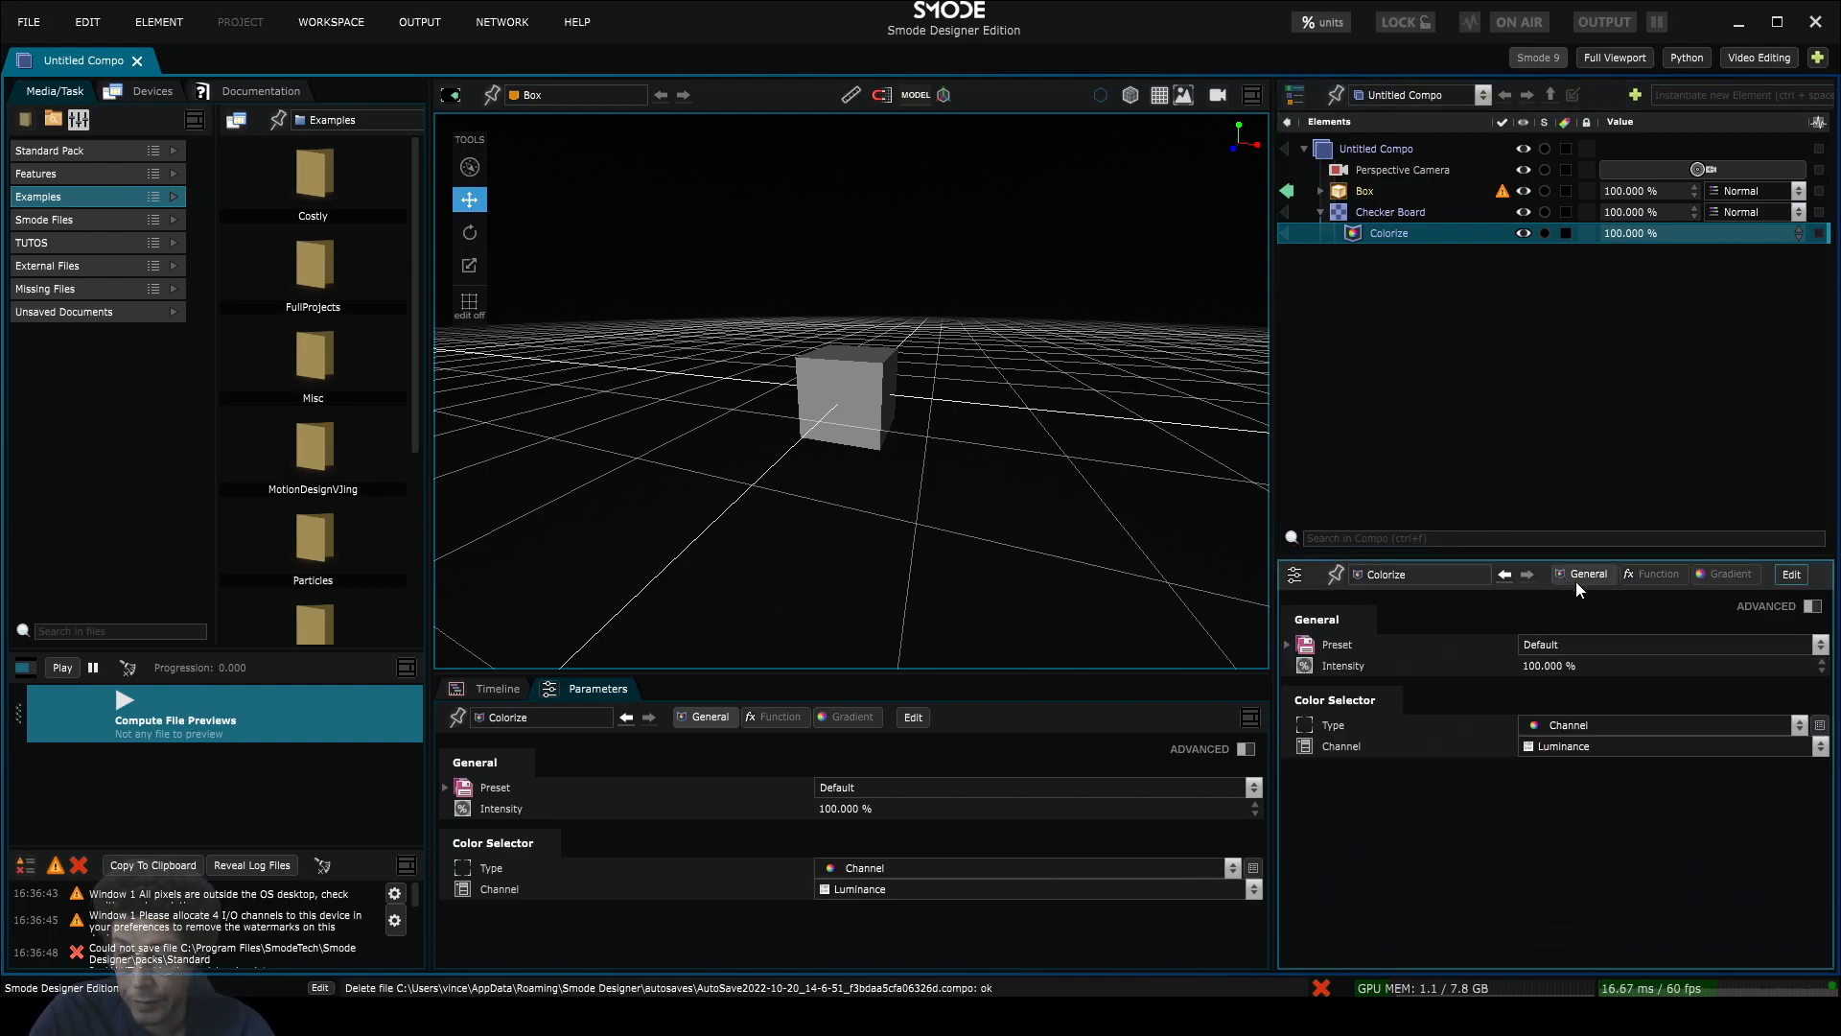
{"action": "left_click", "coordinate": [1405, 213]}
{"action": "left_click", "coordinate": [1403, 233]}
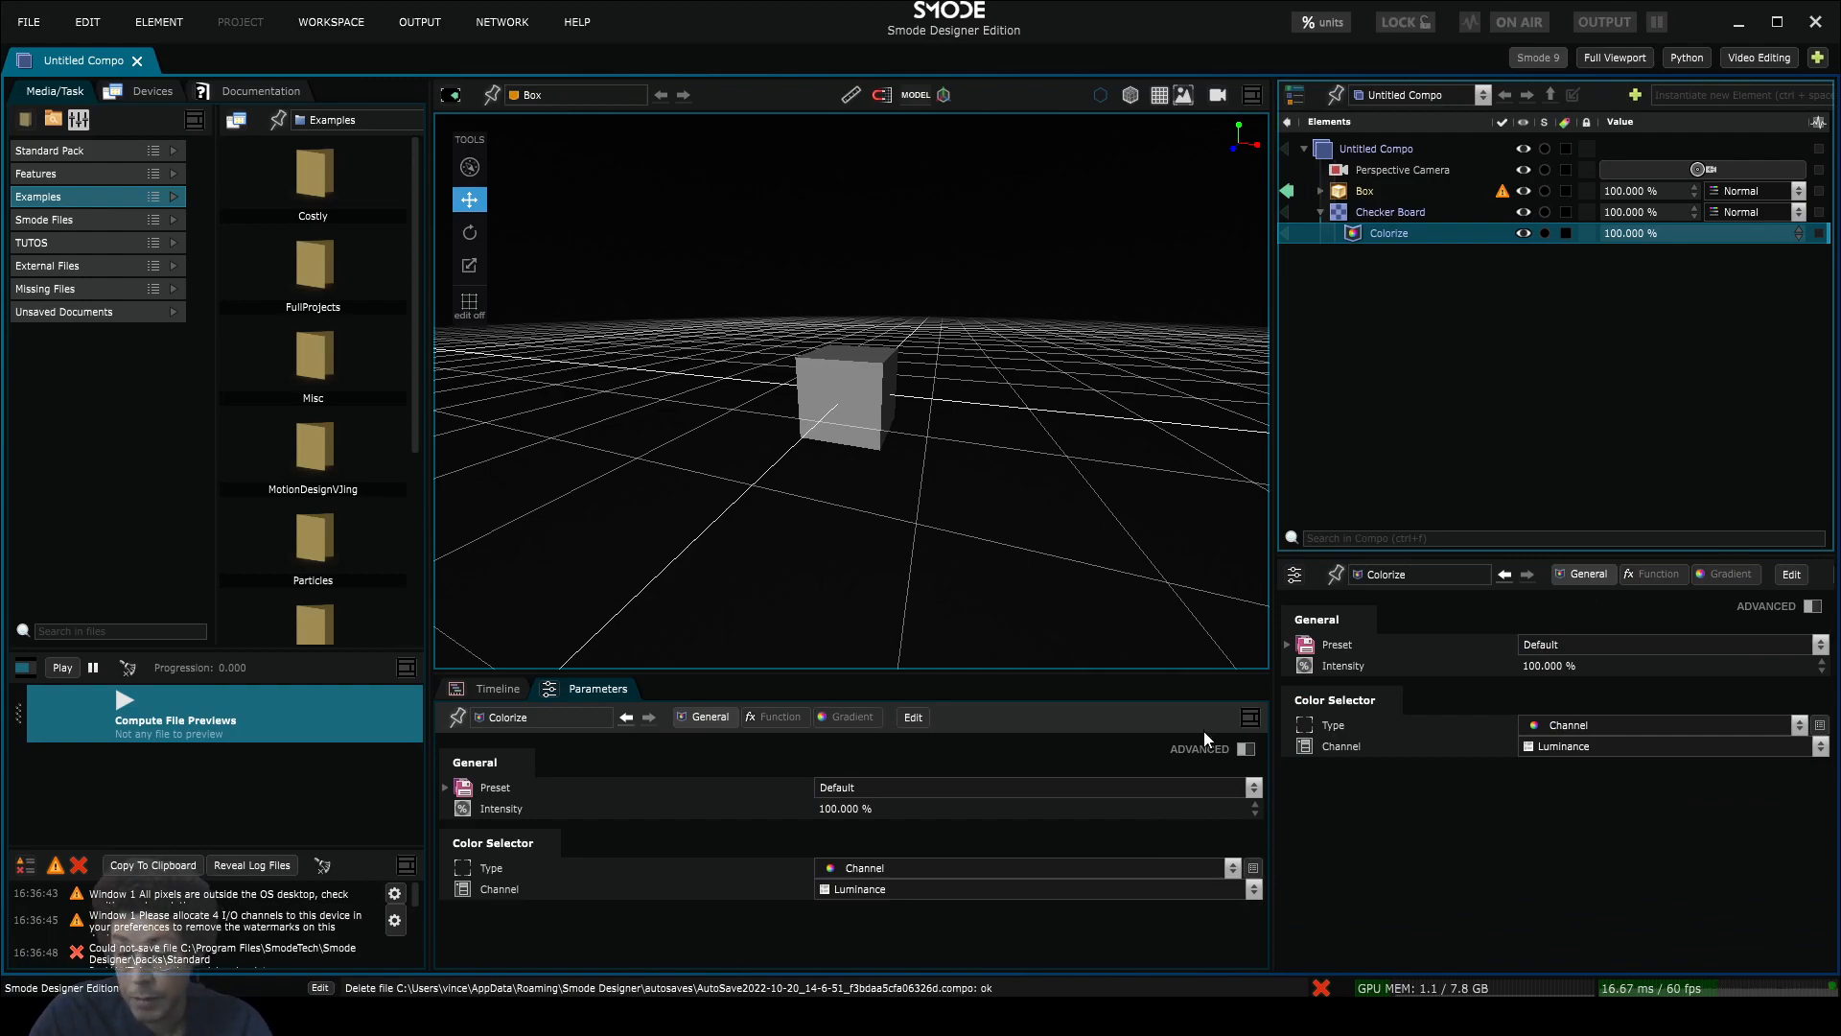
{"action": "left_click", "coordinate": [1391, 210]}
{"action": "left_click", "coordinate": [1391, 235]}
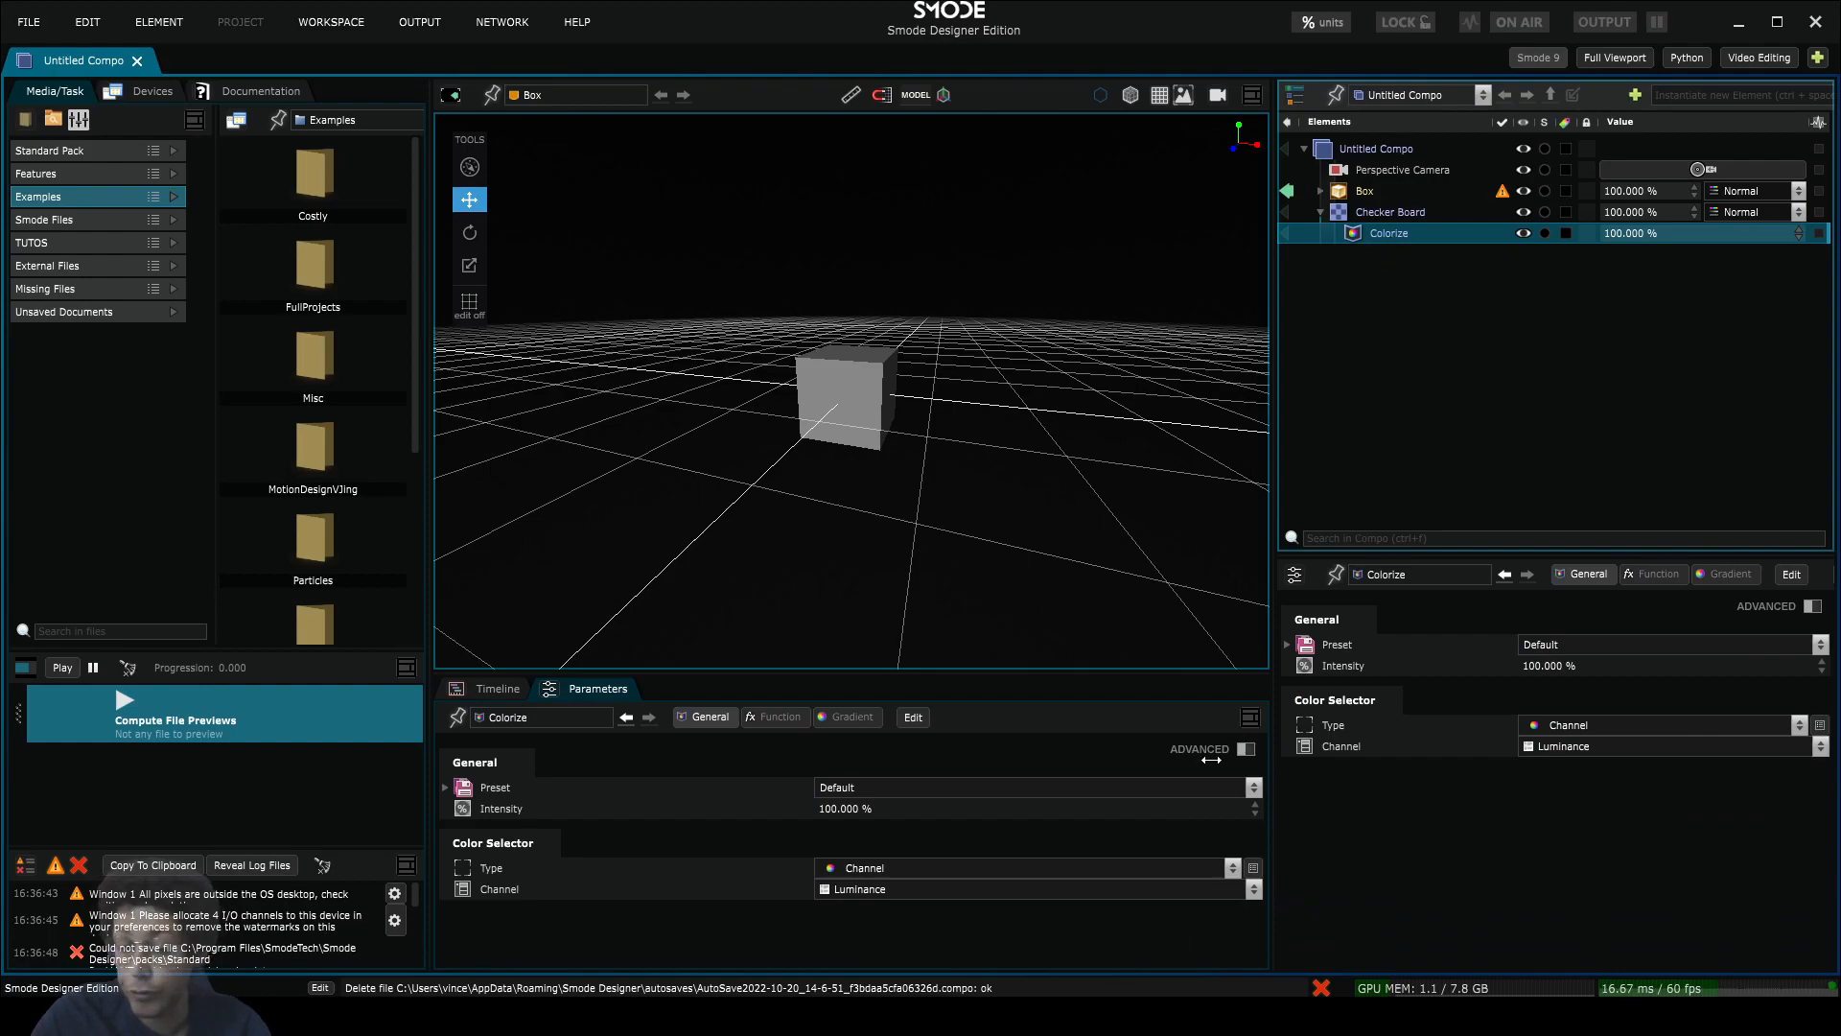
{"action": "left_click_drag", "start_coordinate": [1207, 674], "coordinate": [1208, 614]}
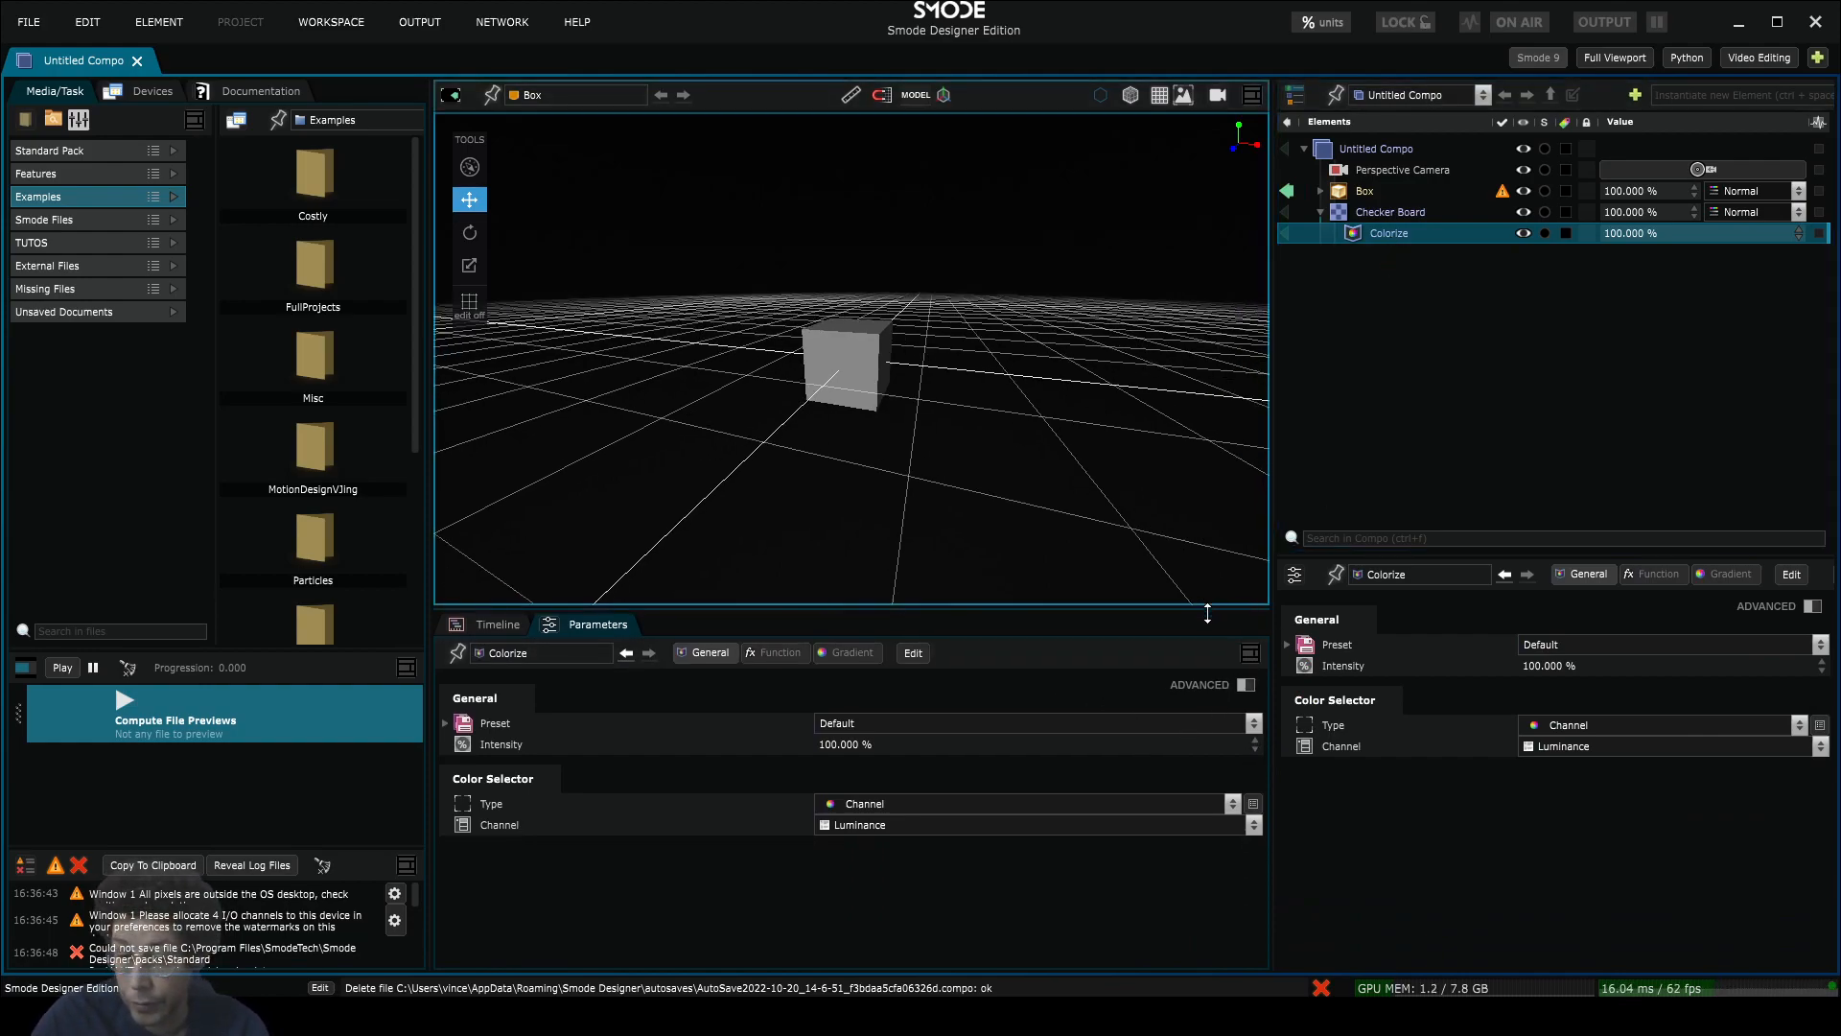
{"action": "left_click", "coordinate": [1723, 574]}
{"action": "left_click", "coordinate": [1336, 575]}
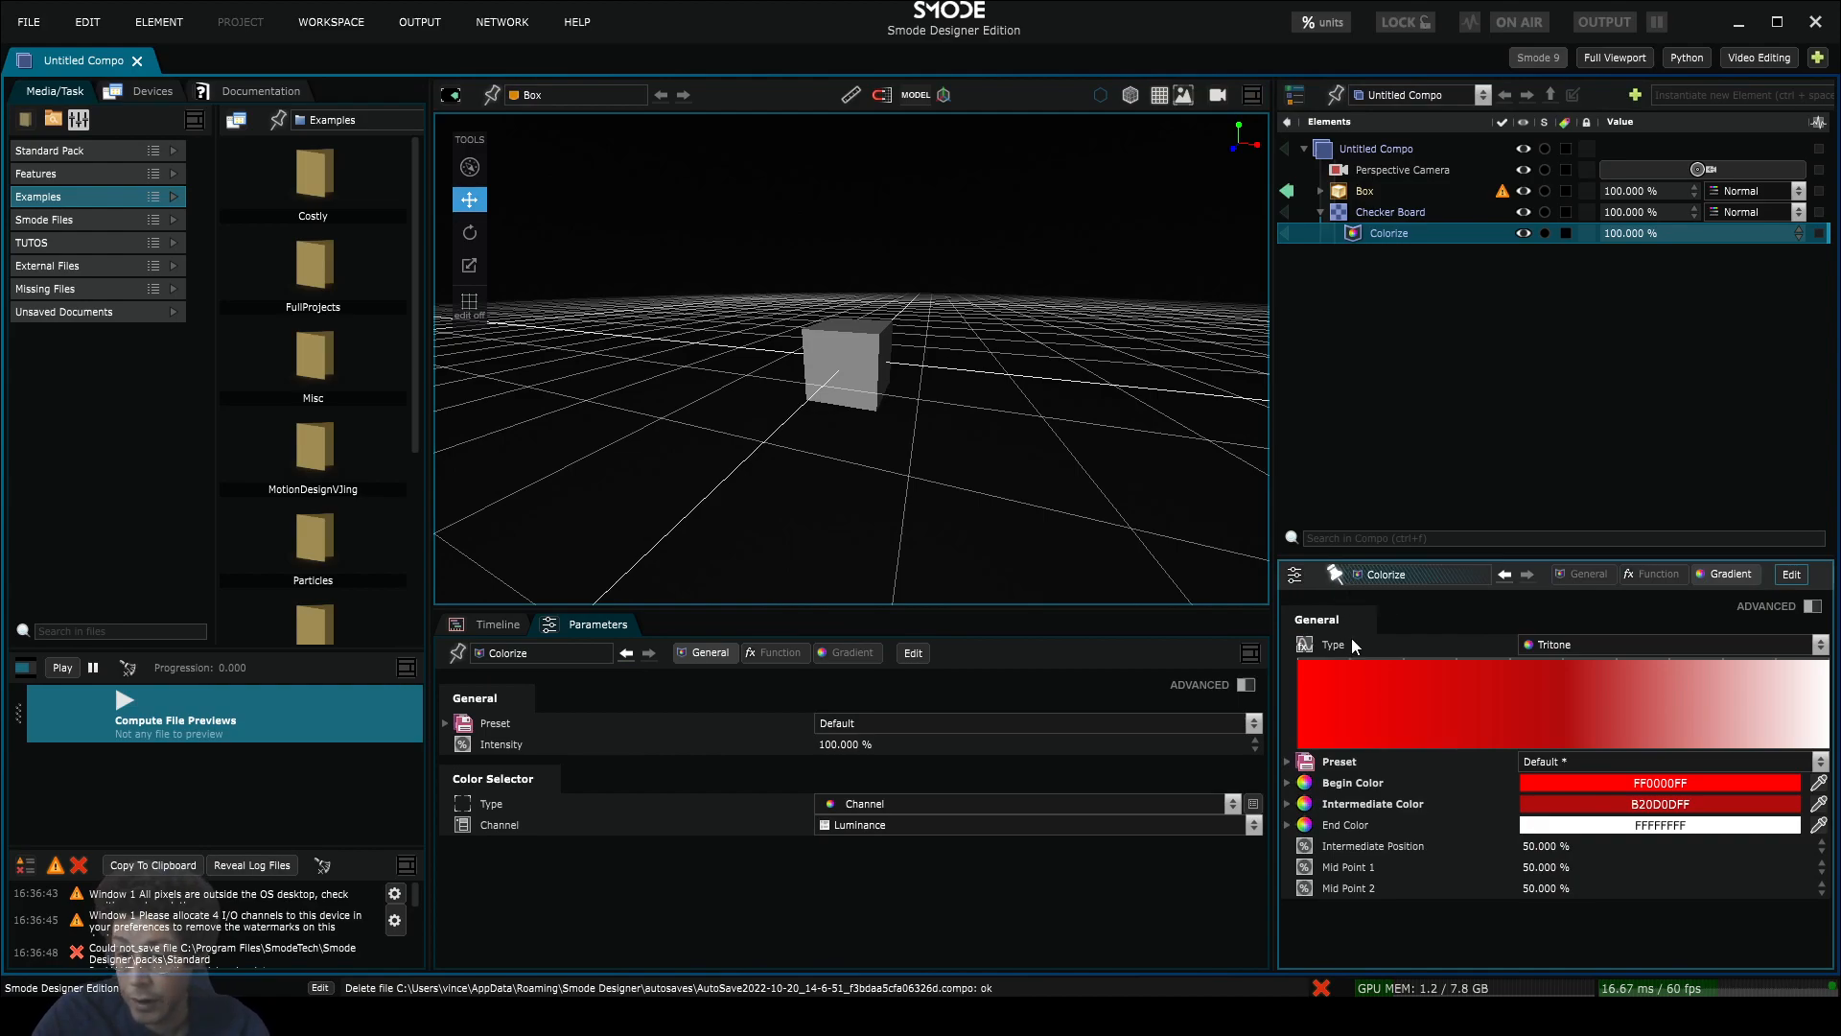
Step: Select Box, show its PBR Surface renderer settings, and test the pin with Checker Board and Colorize
{"action": "left_click", "coordinate": [1398, 210]}
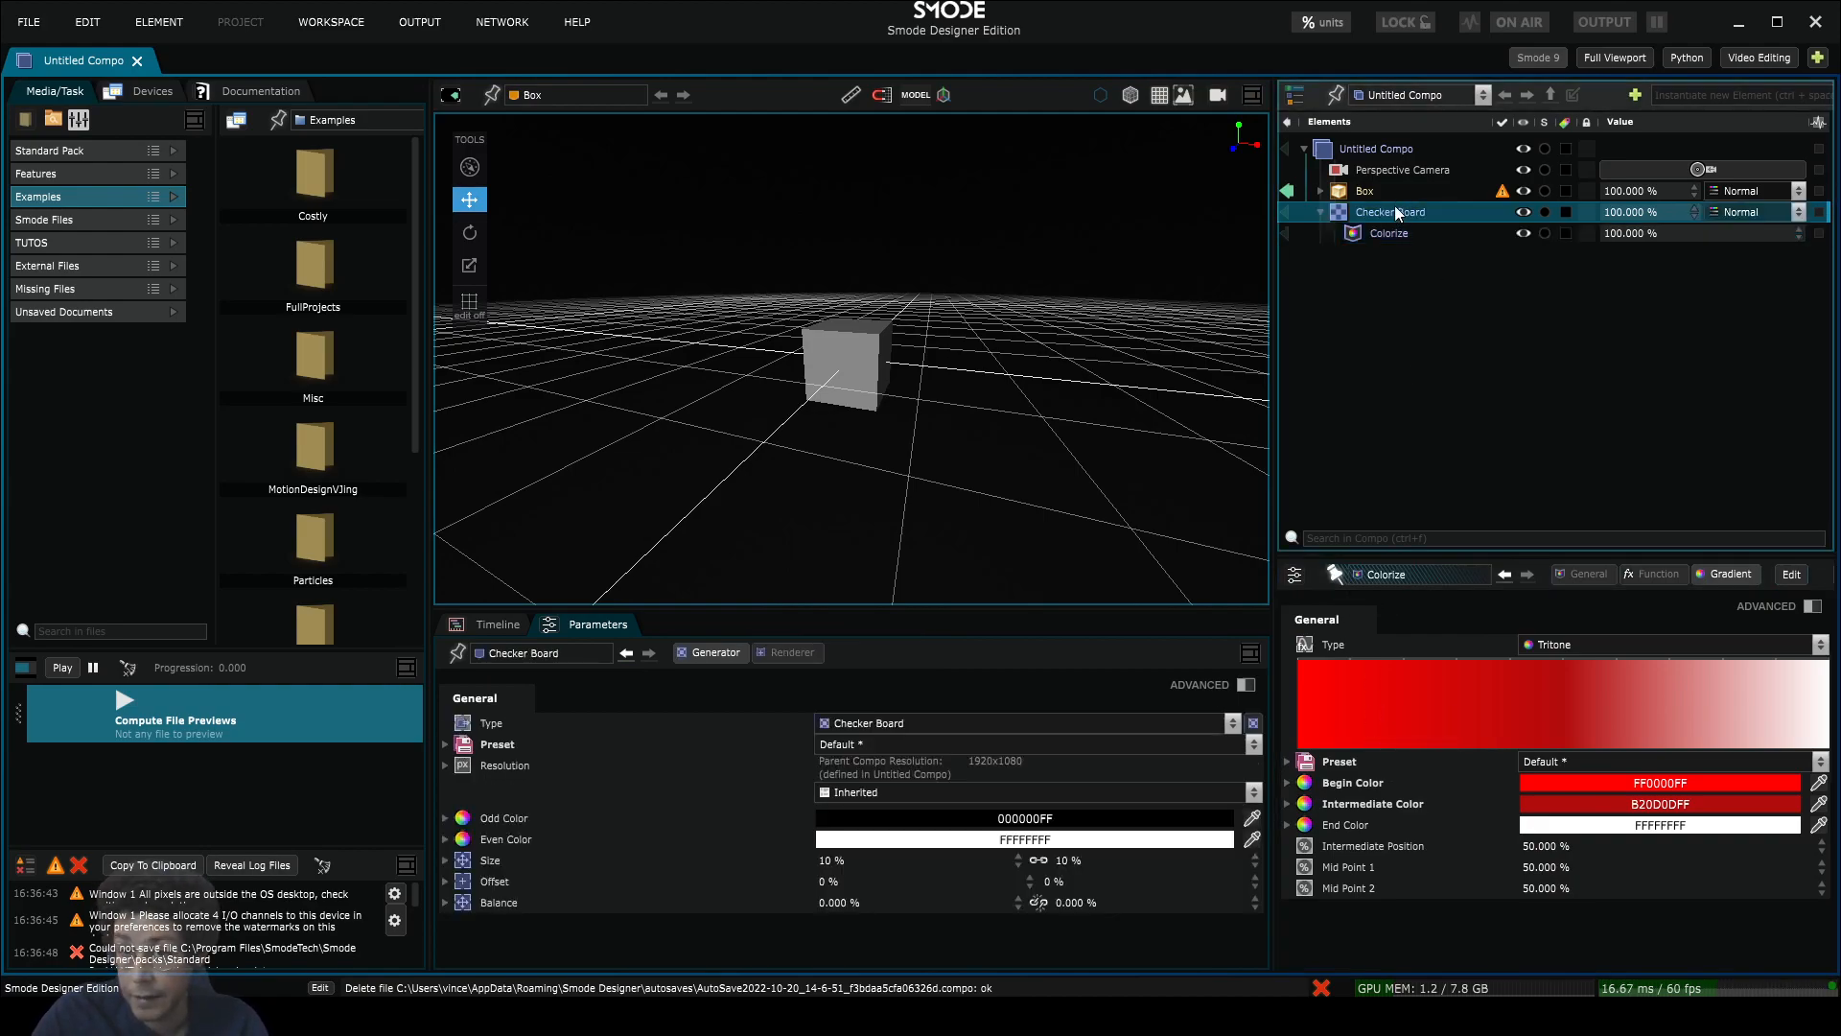
{"action": "left_click", "coordinate": [1381, 190]}
{"action": "left_click", "coordinate": [1383, 210]}
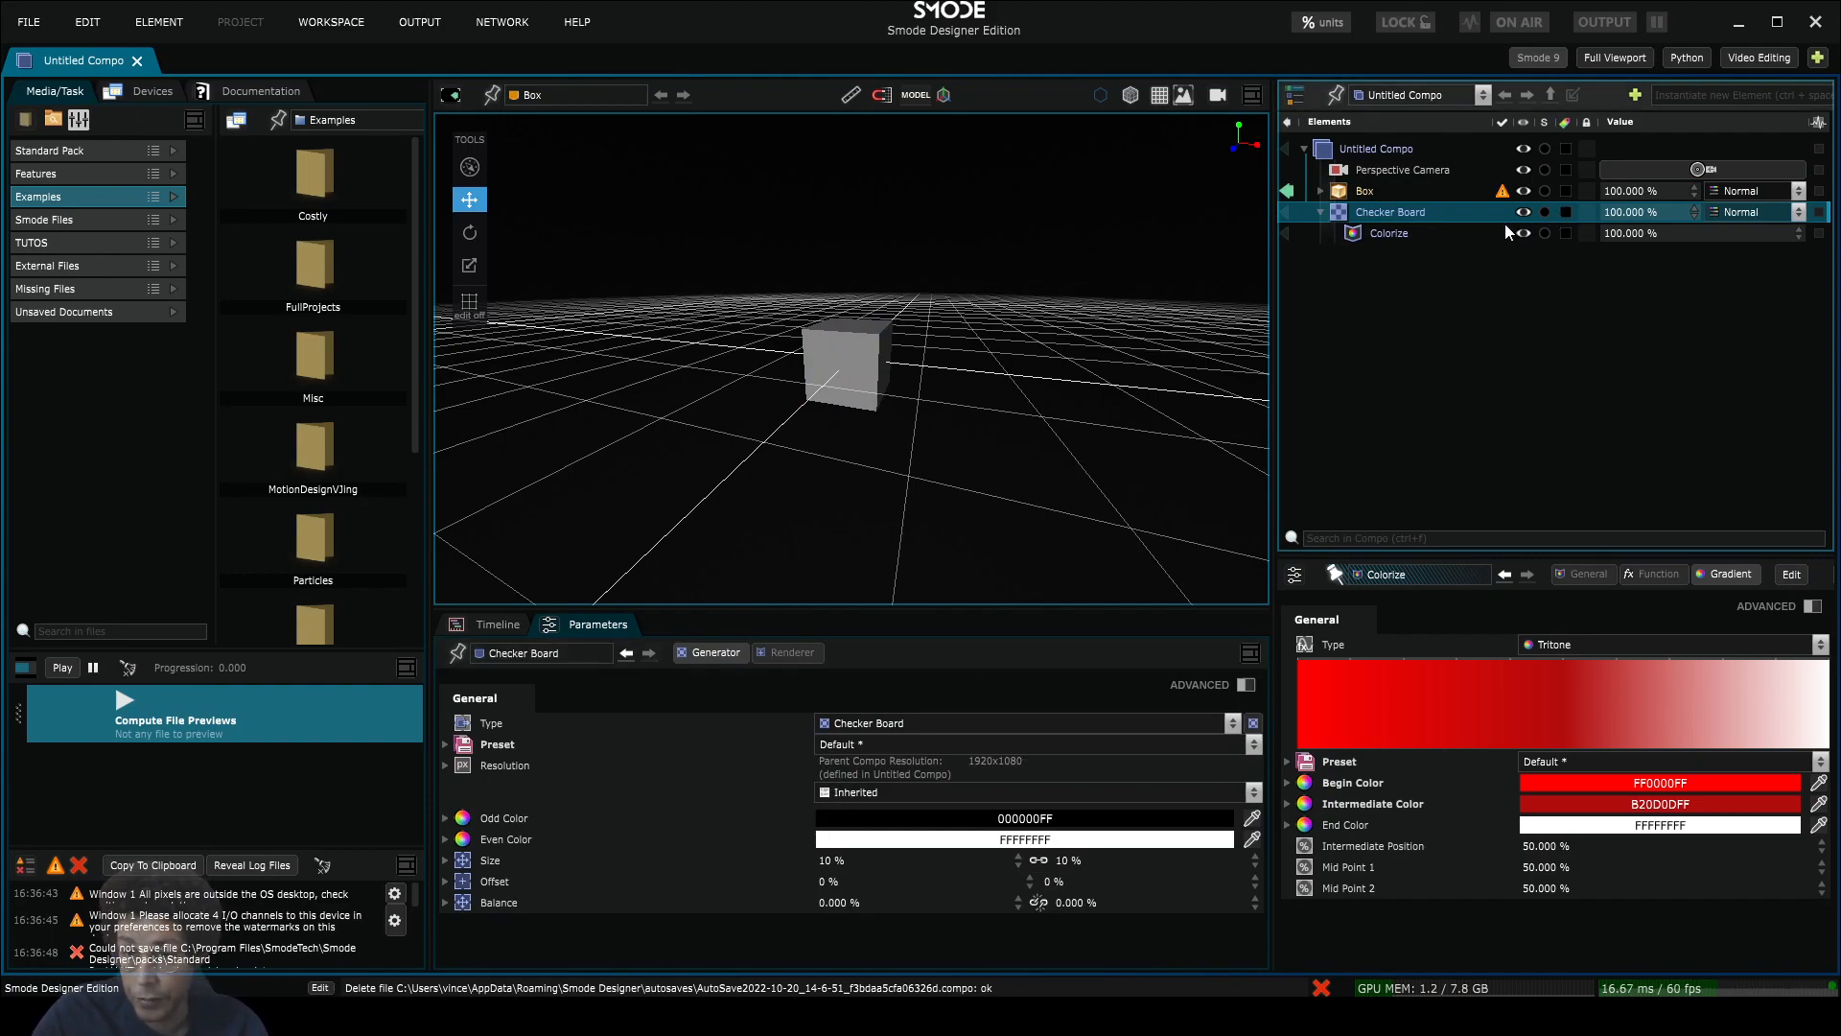
{"action": "left_click", "coordinate": [1379, 188]}
{"action": "left_click", "coordinate": [864, 651]}
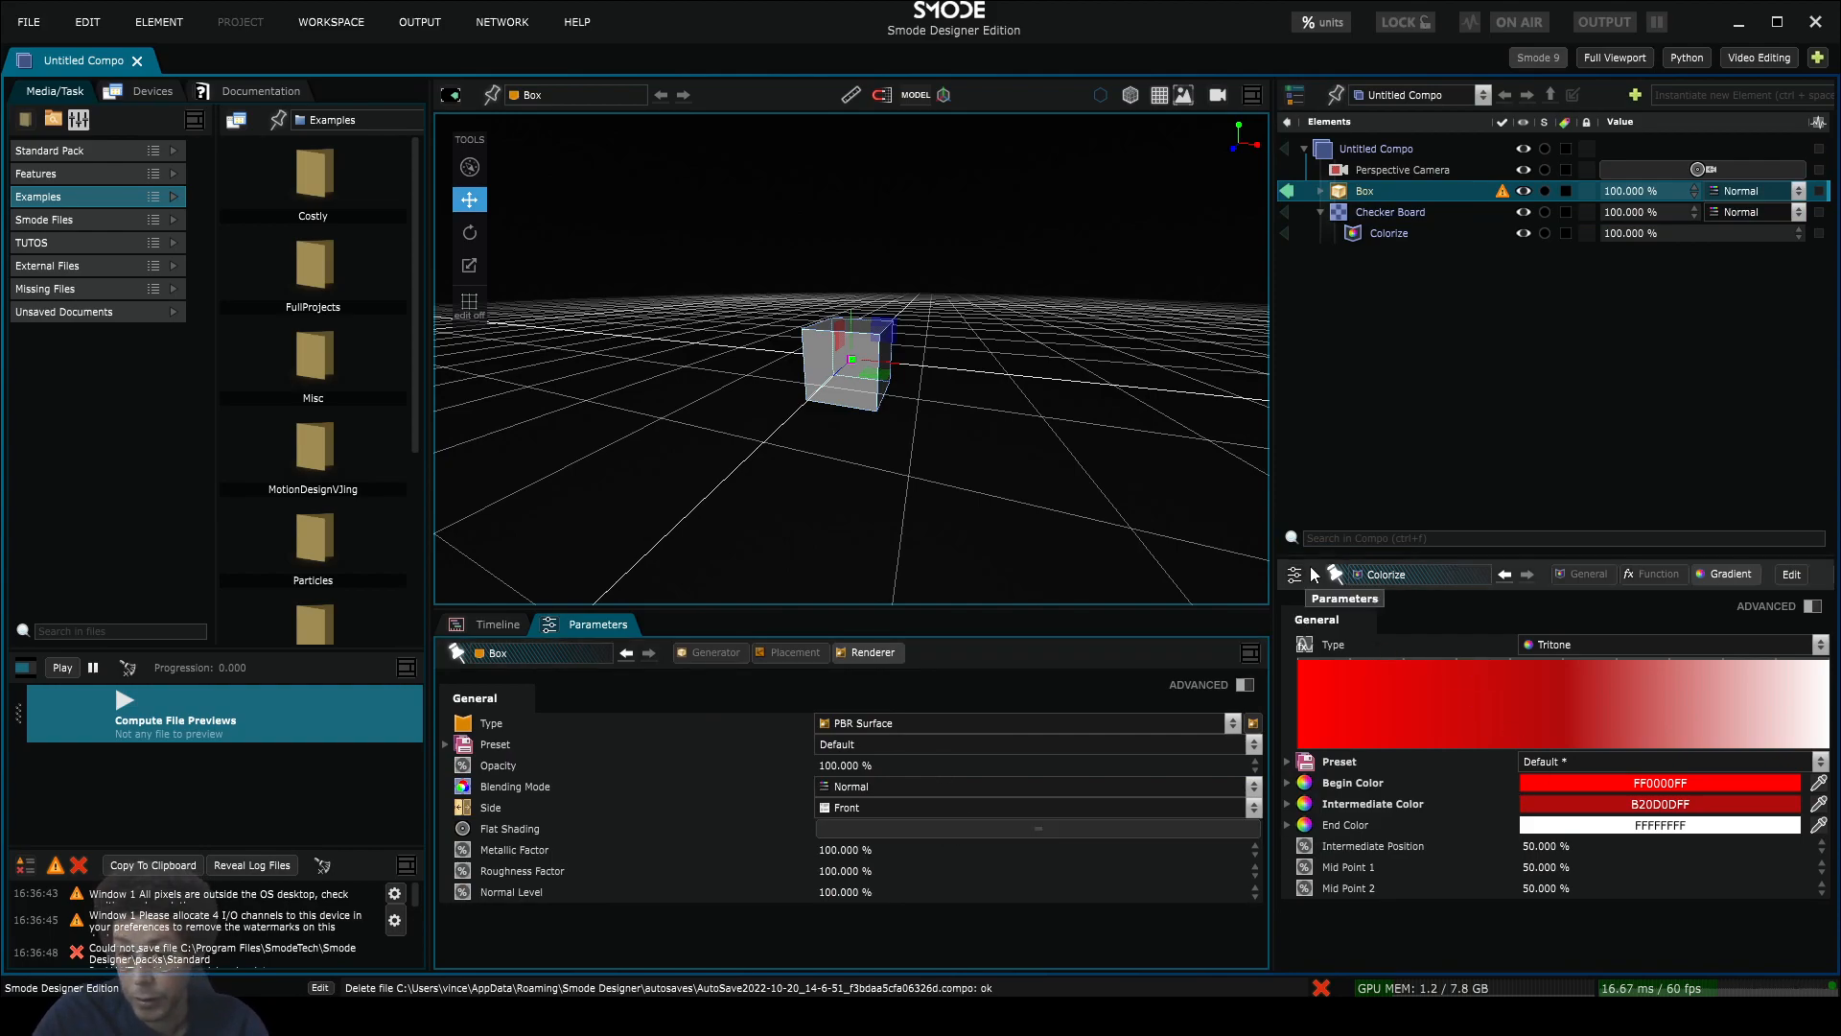
{"action": "left_click", "coordinate": [1391, 212]}
{"action": "left_click", "coordinate": [1392, 233]}
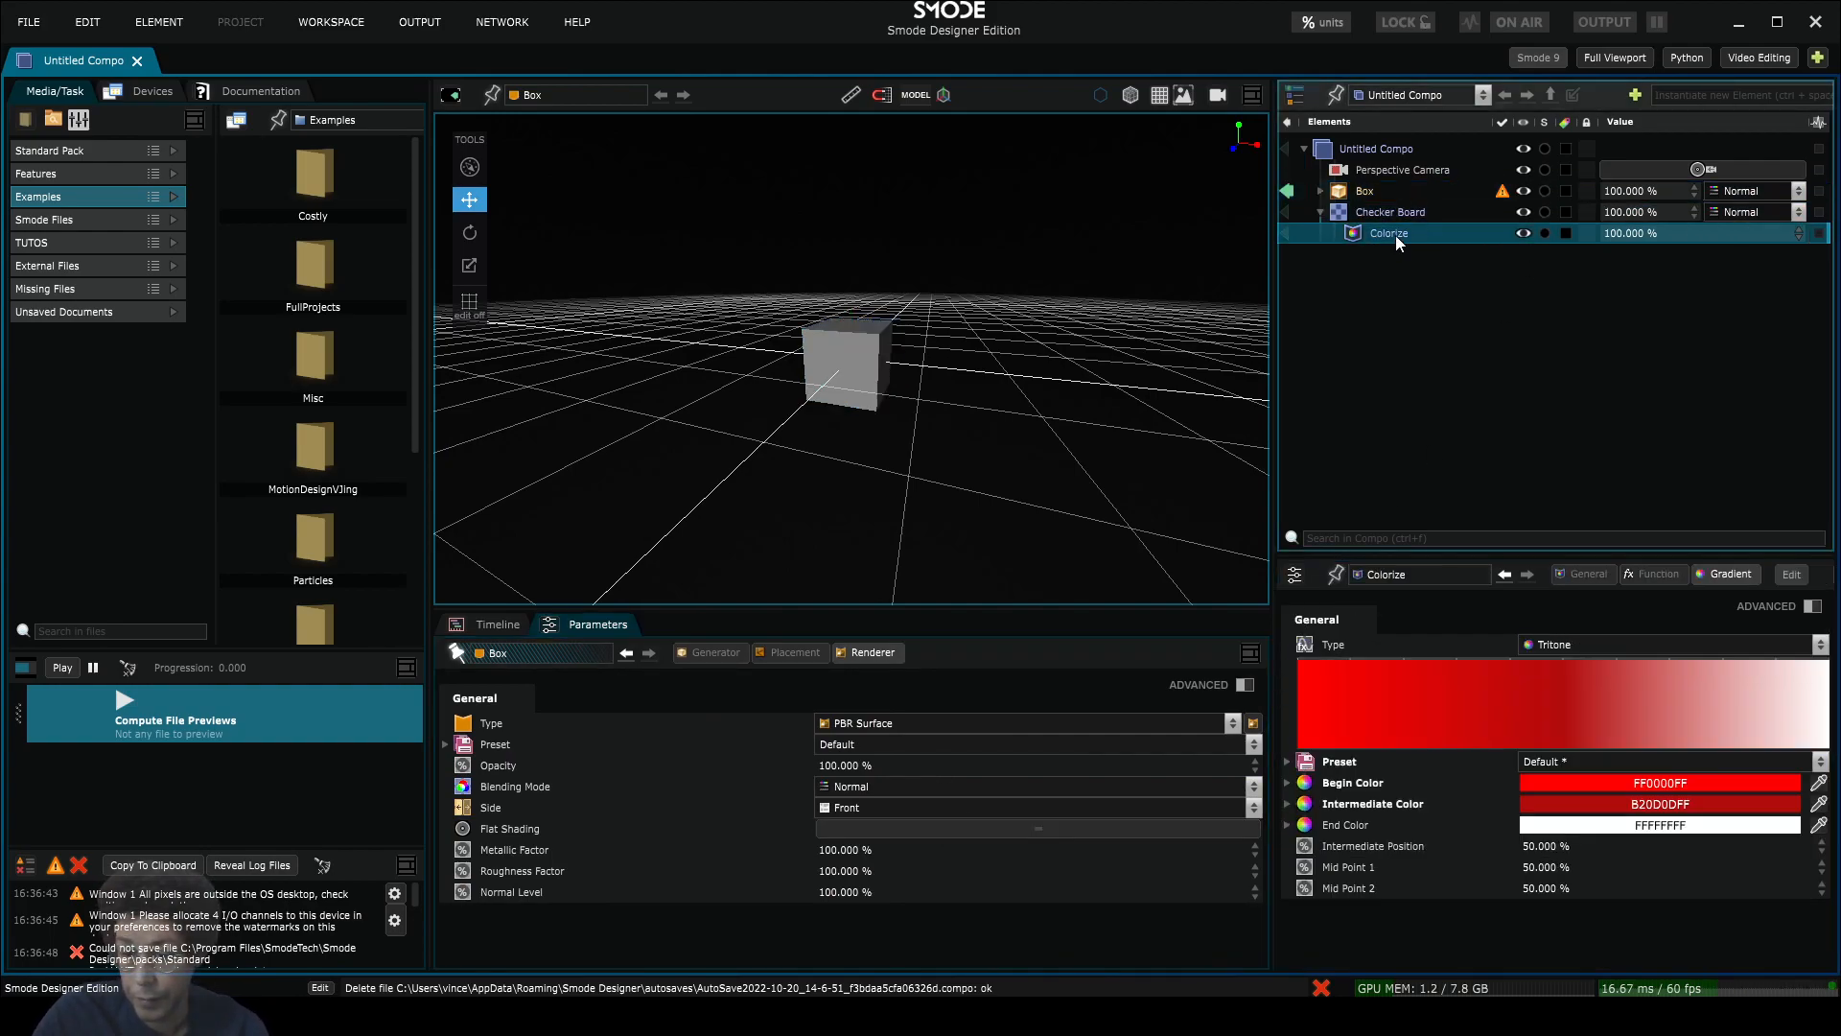
{"action": "left_click", "coordinate": [1379, 195]}
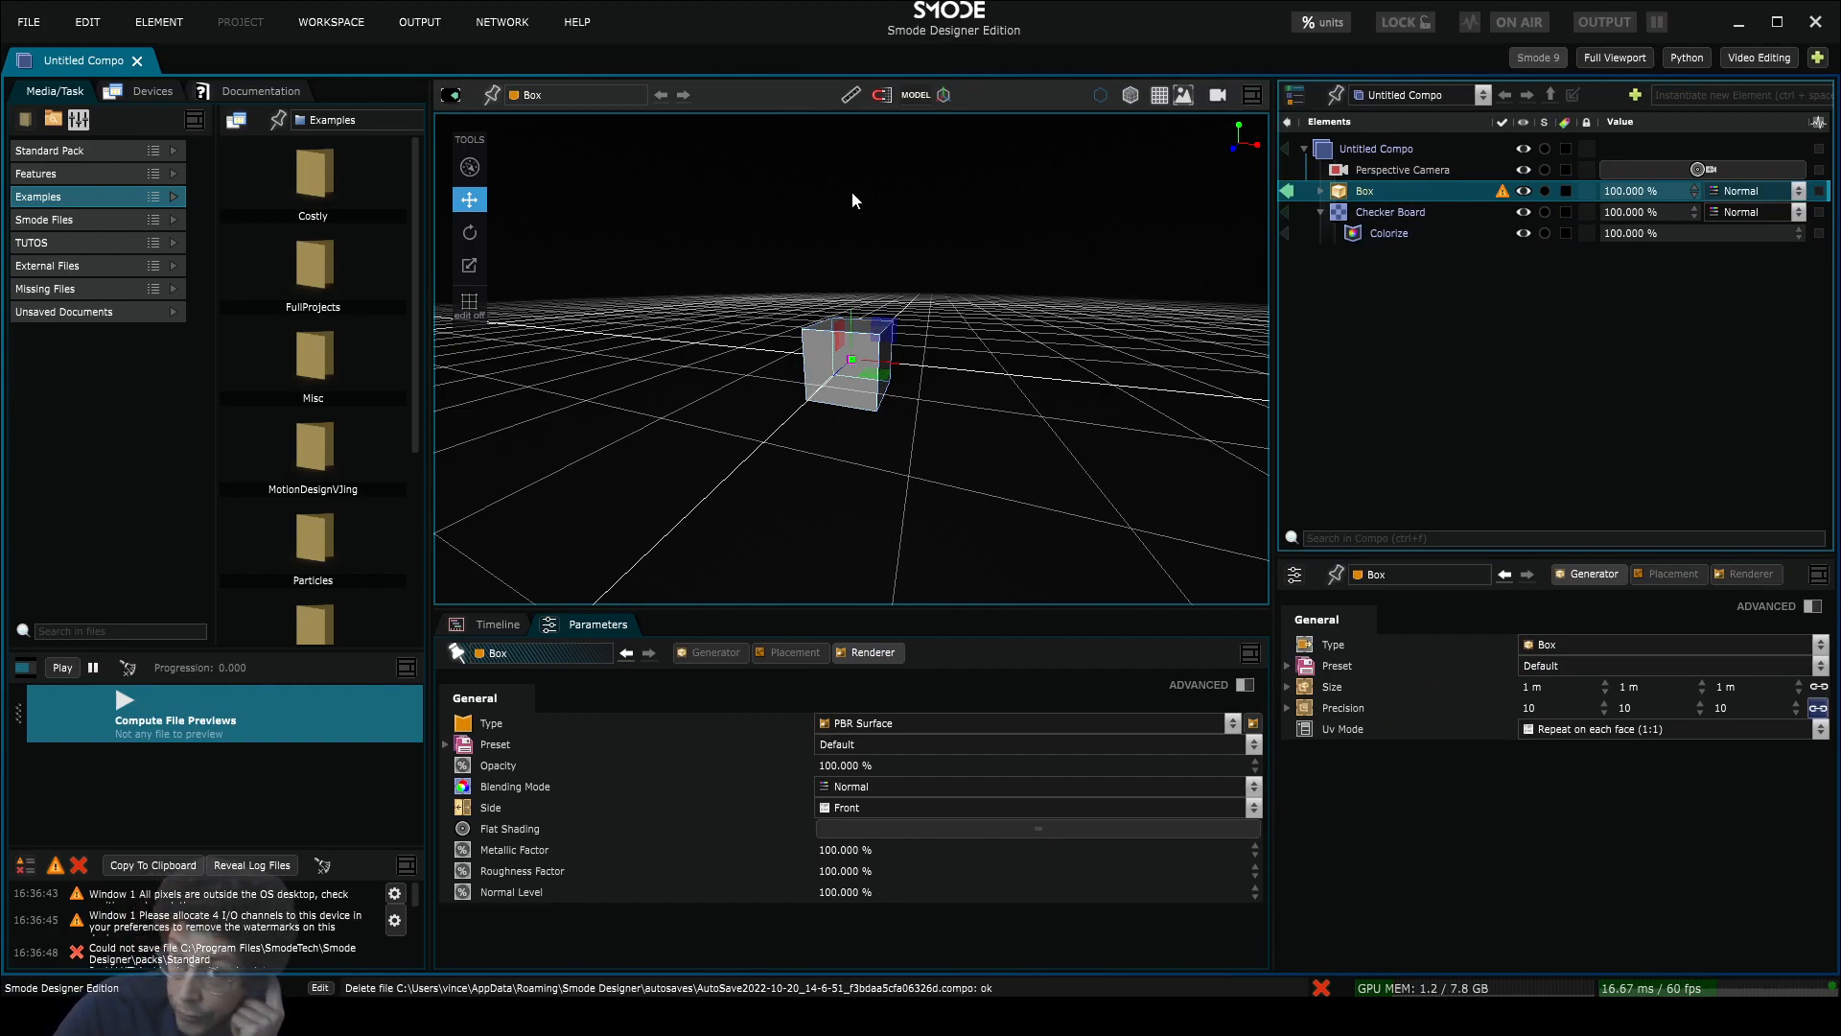
Step: Remove the Compute File Previews panel and the log panel from the media column
{"action": "left_click", "coordinate": [358, 23]}
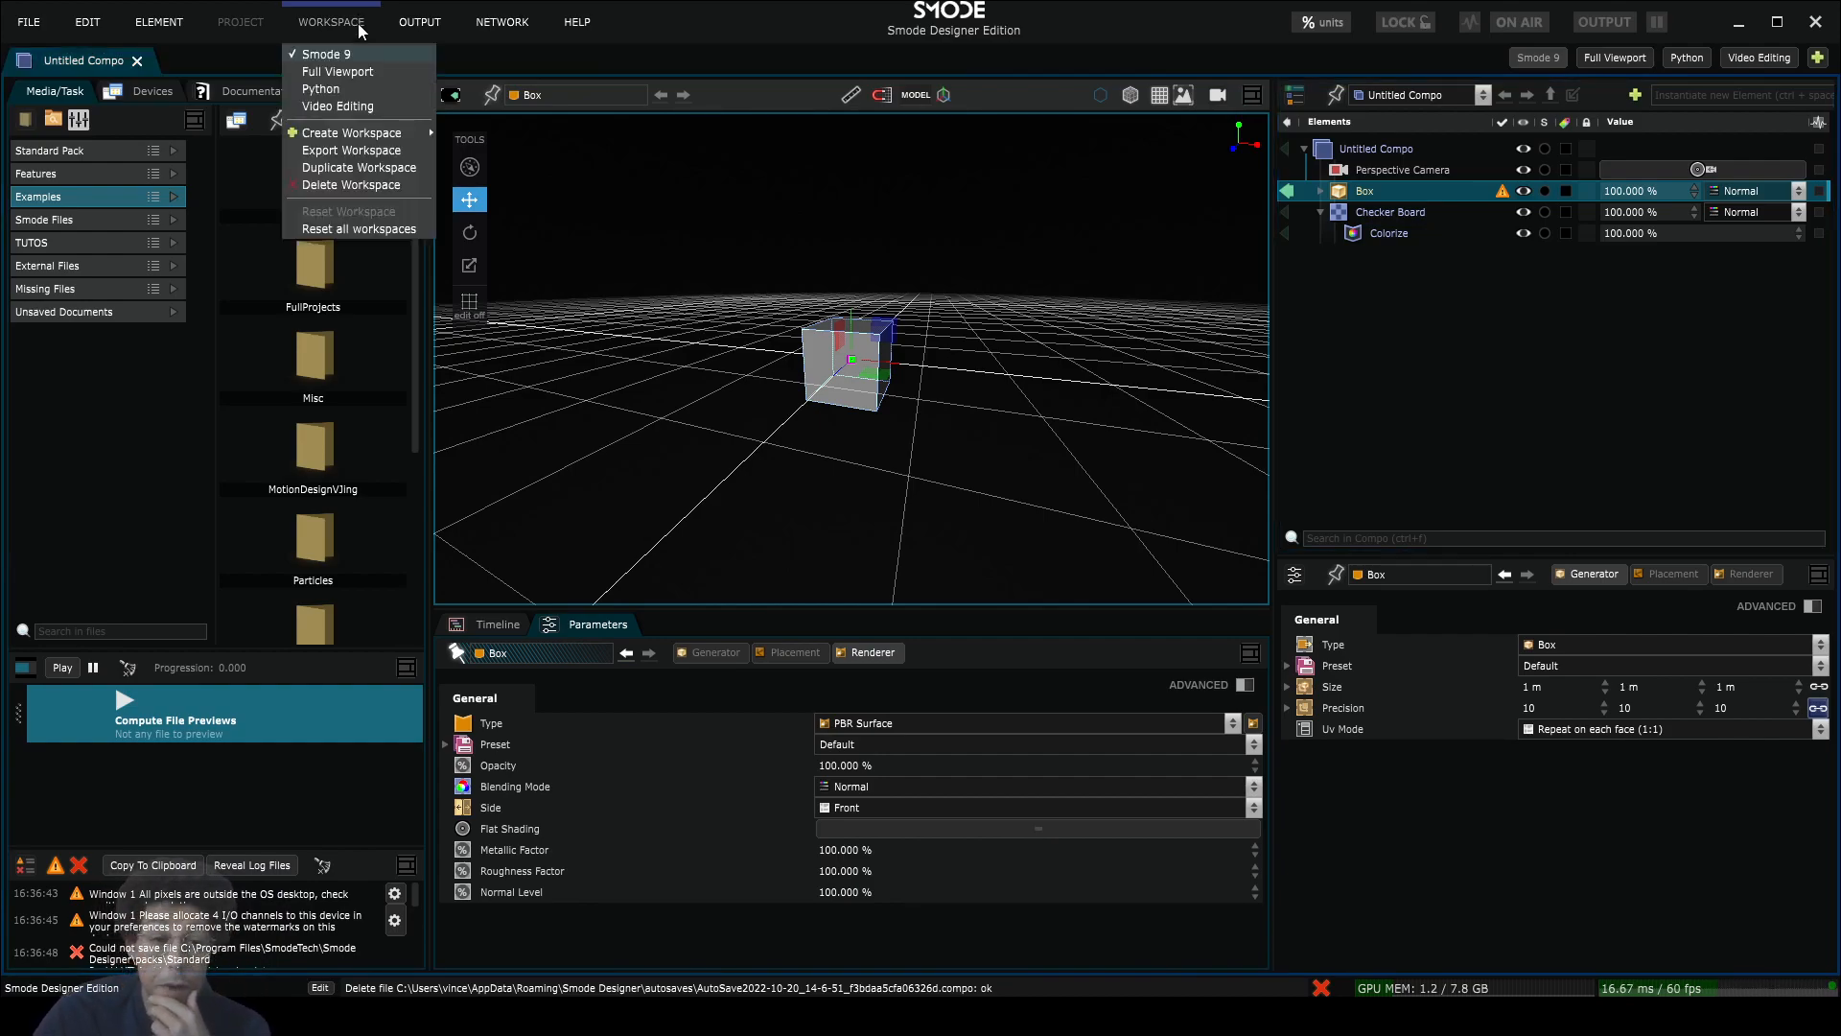
{"action": "left_click", "coordinate": [1611, 376]}
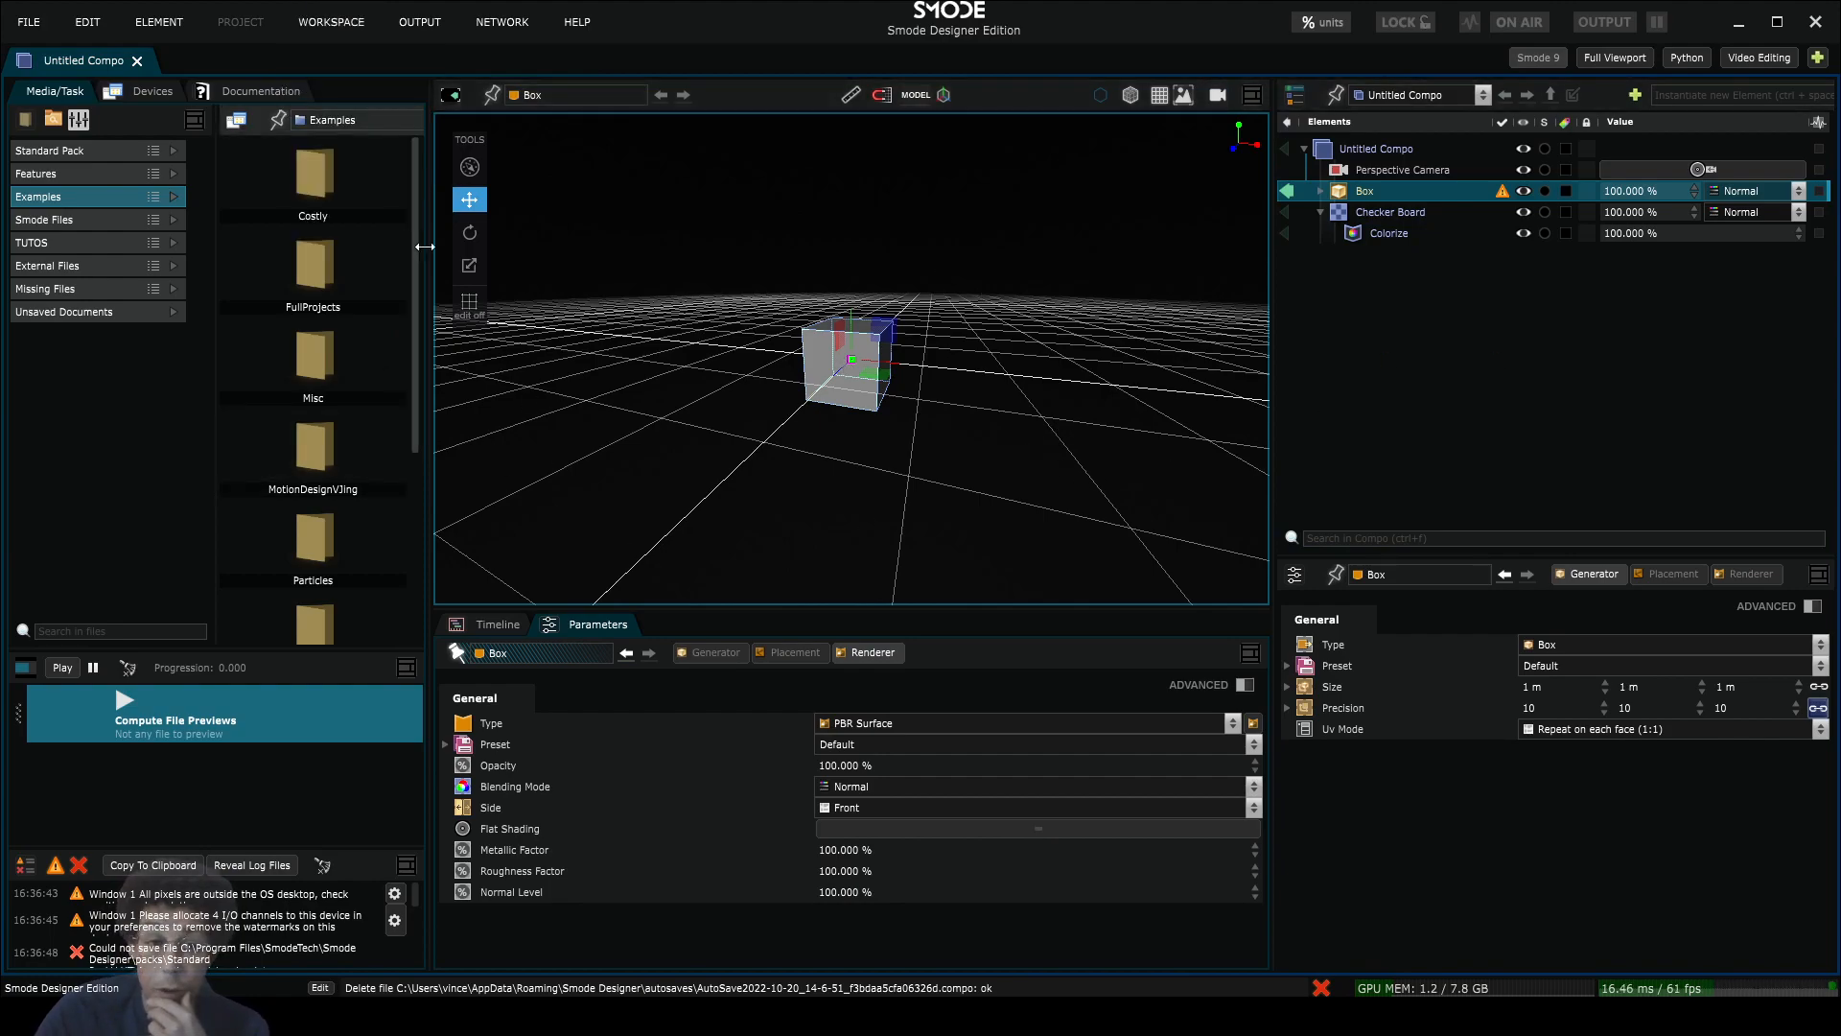
{"action": "left_click", "coordinate": [406, 668]}
{"action": "left_click", "coordinate": [437, 777]}
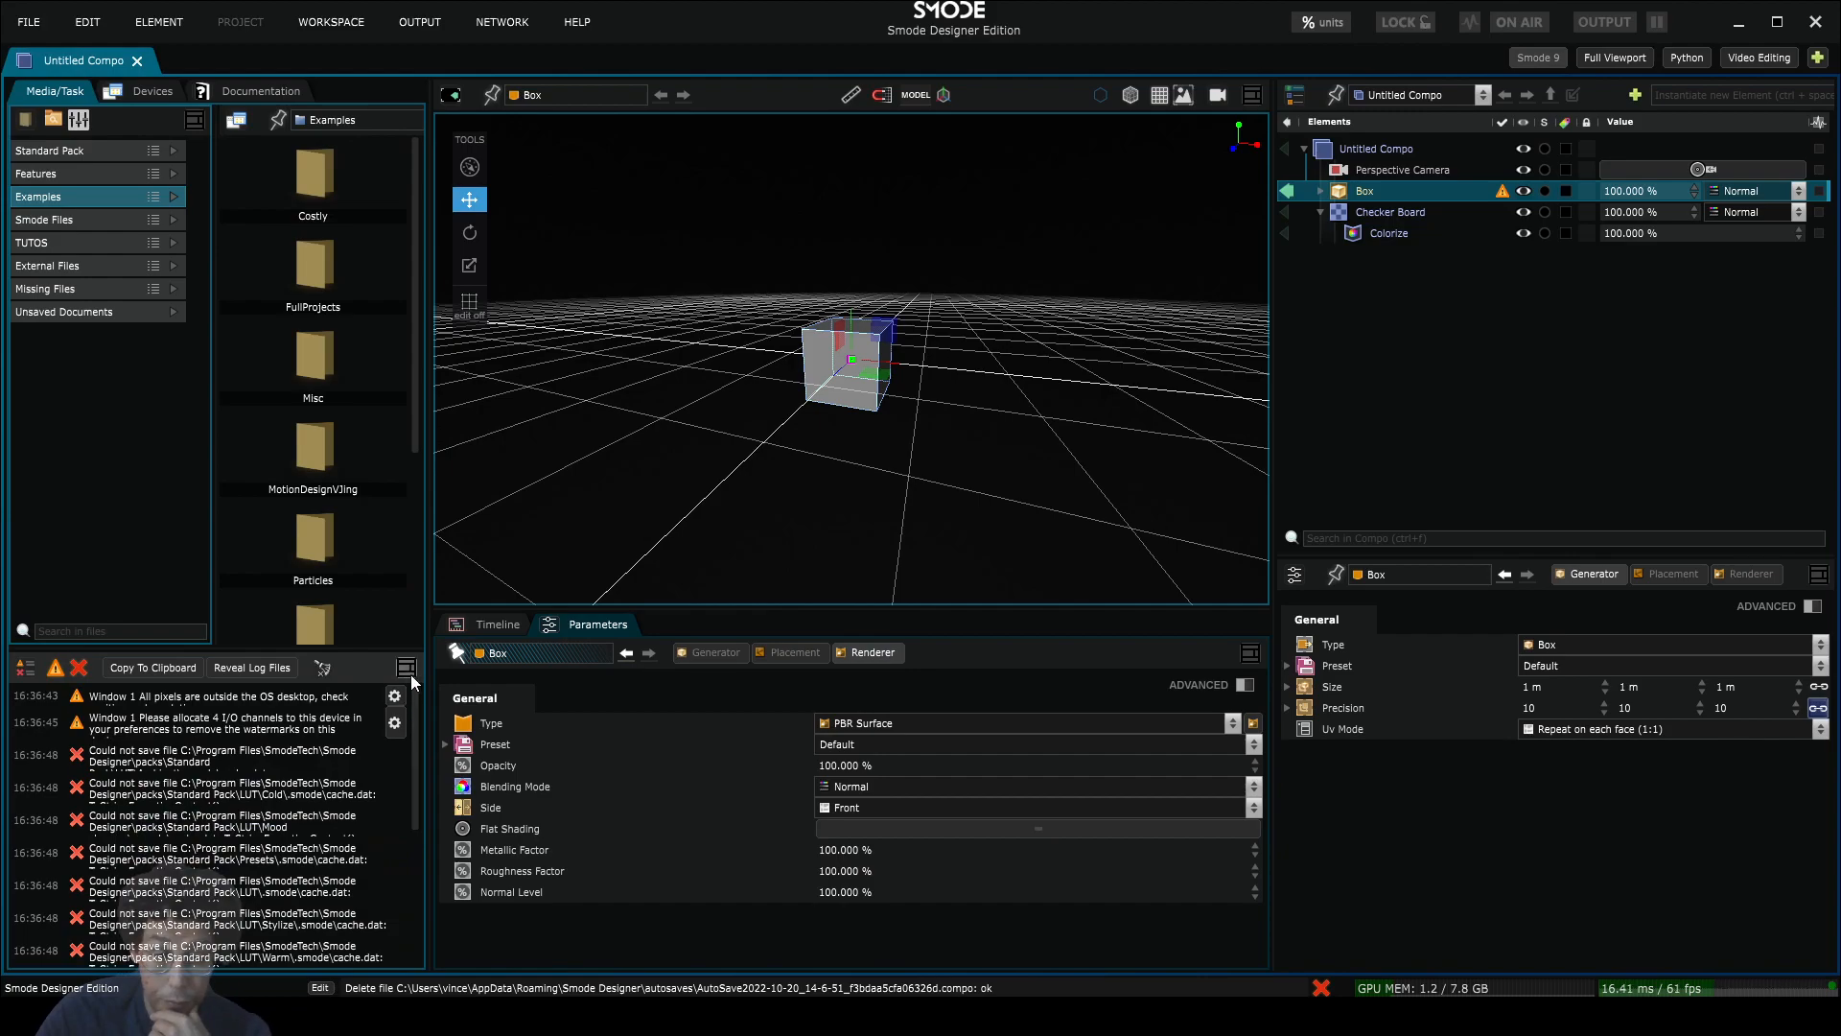
{"action": "left_click", "coordinate": [407, 669]}
{"action": "left_click", "coordinate": [433, 780]}
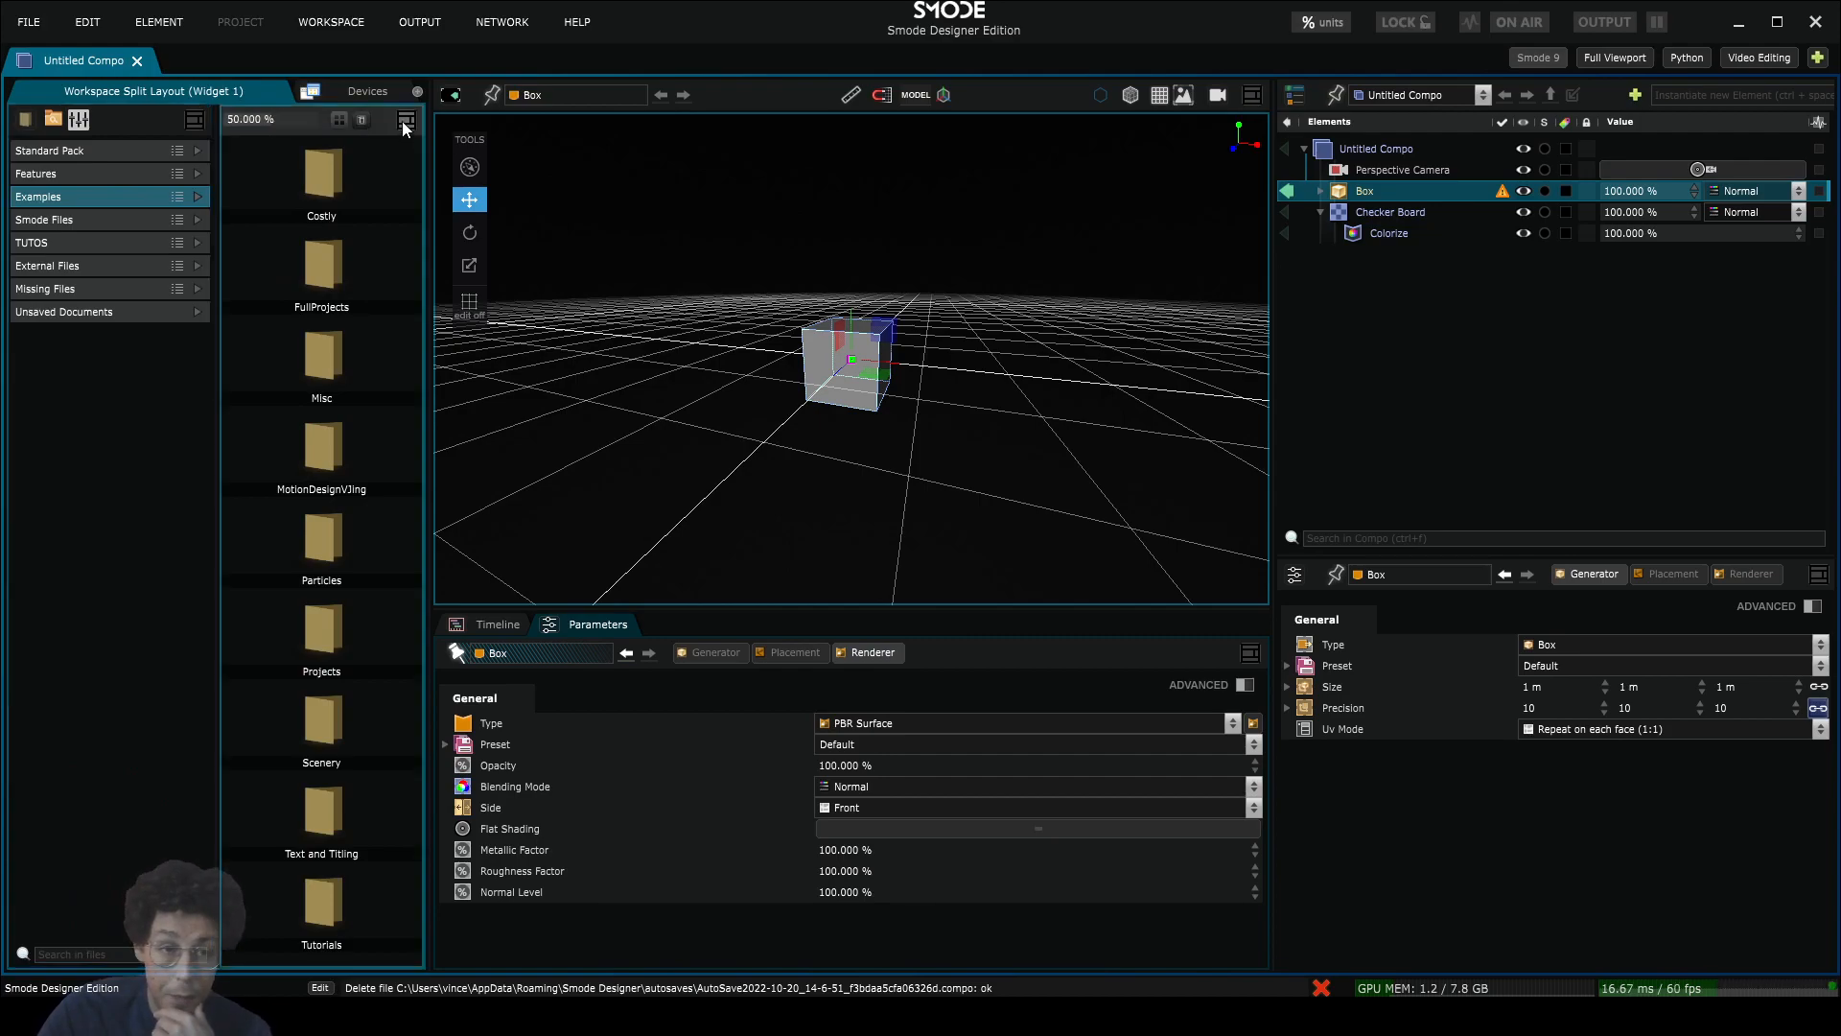
Step: Remove the folder pane and split the media panel horizontally, showing the Examples folder below
{"action": "left_click", "coordinate": [407, 119]}
{"action": "left_click", "coordinate": [416, 235]}
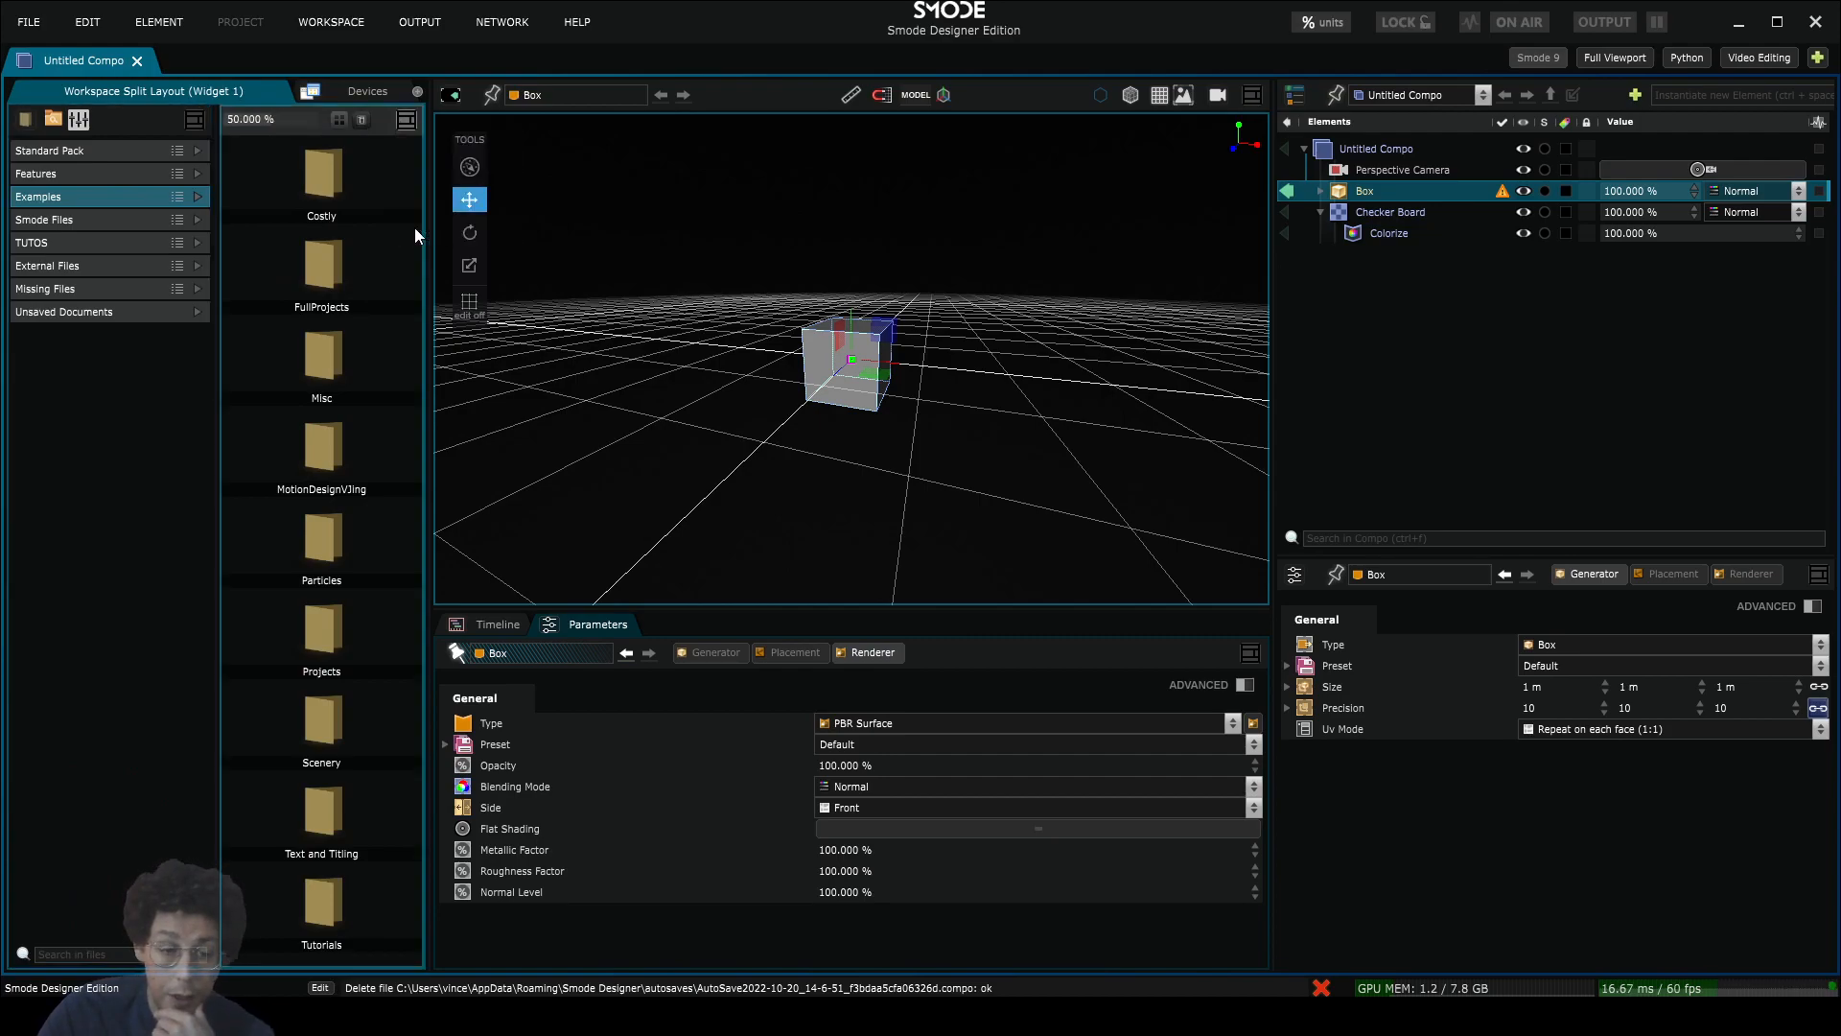
{"action": "left_click", "coordinate": [406, 119]}
{"action": "left_click", "coordinate": [429, 159]}
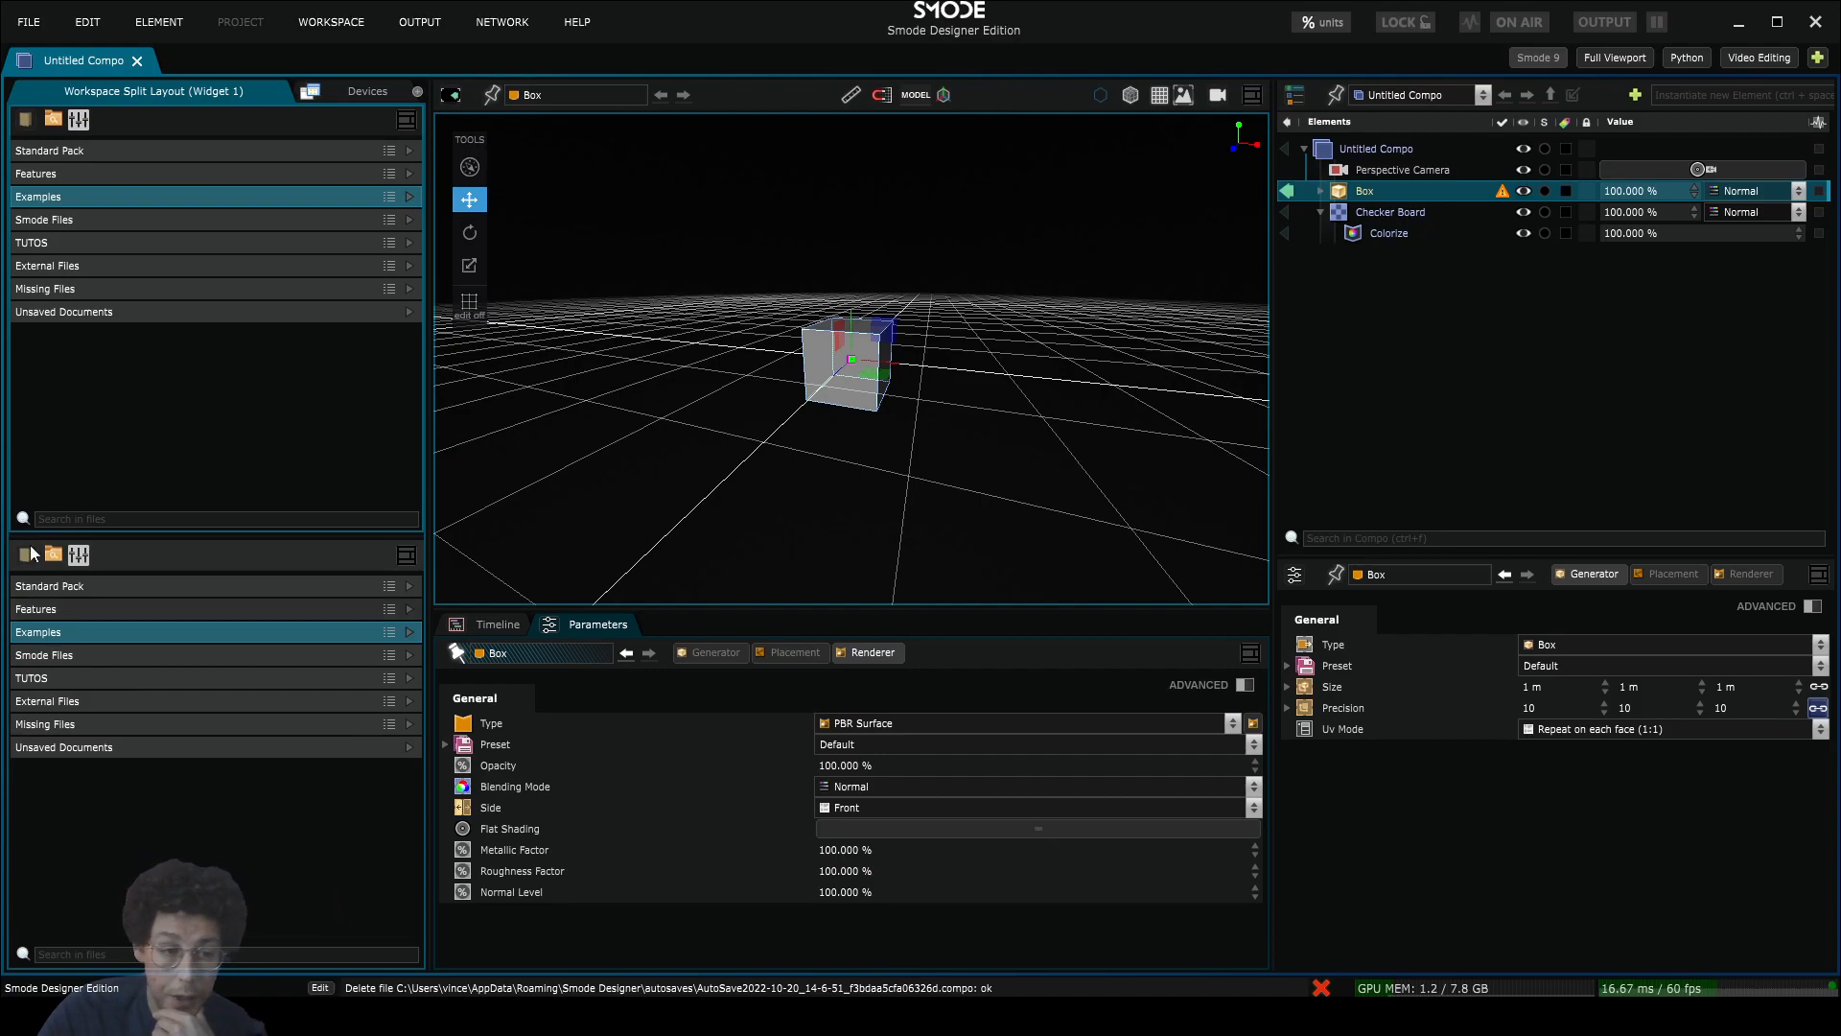
{"action": "left_click", "coordinate": [25, 557]}
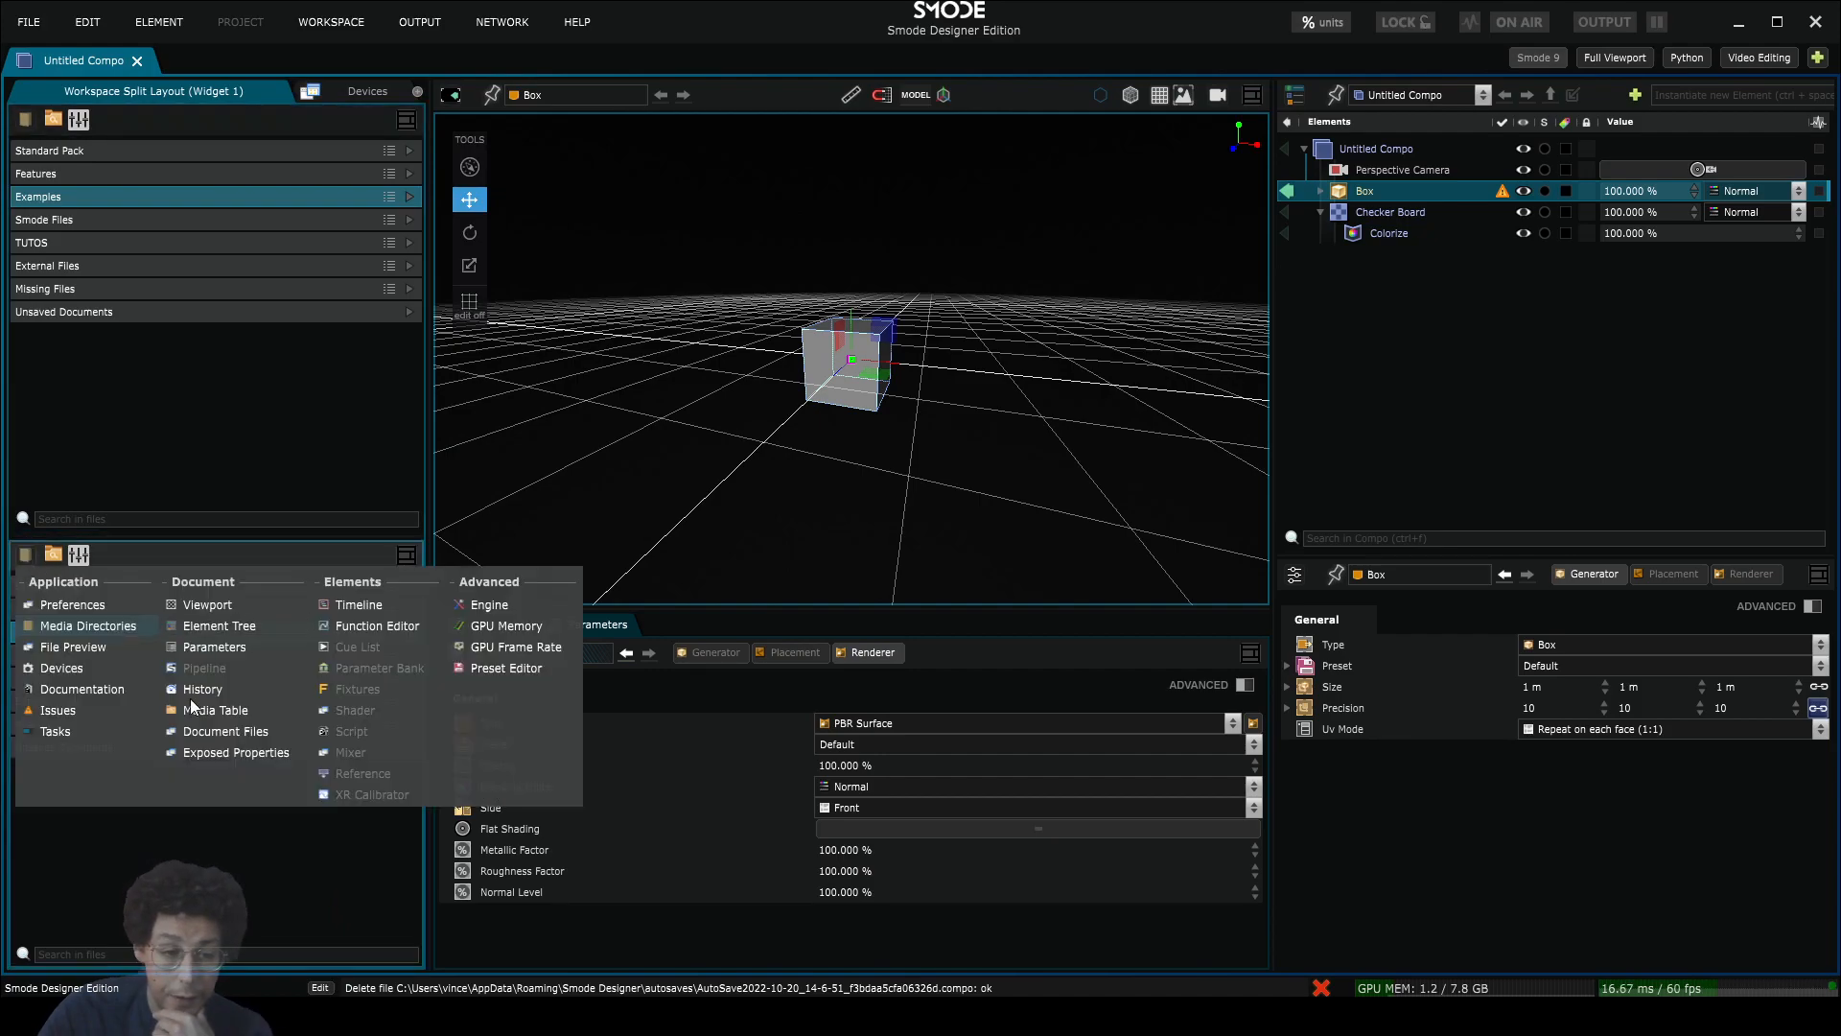
{"action": "left_click", "coordinate": [90, 645]}
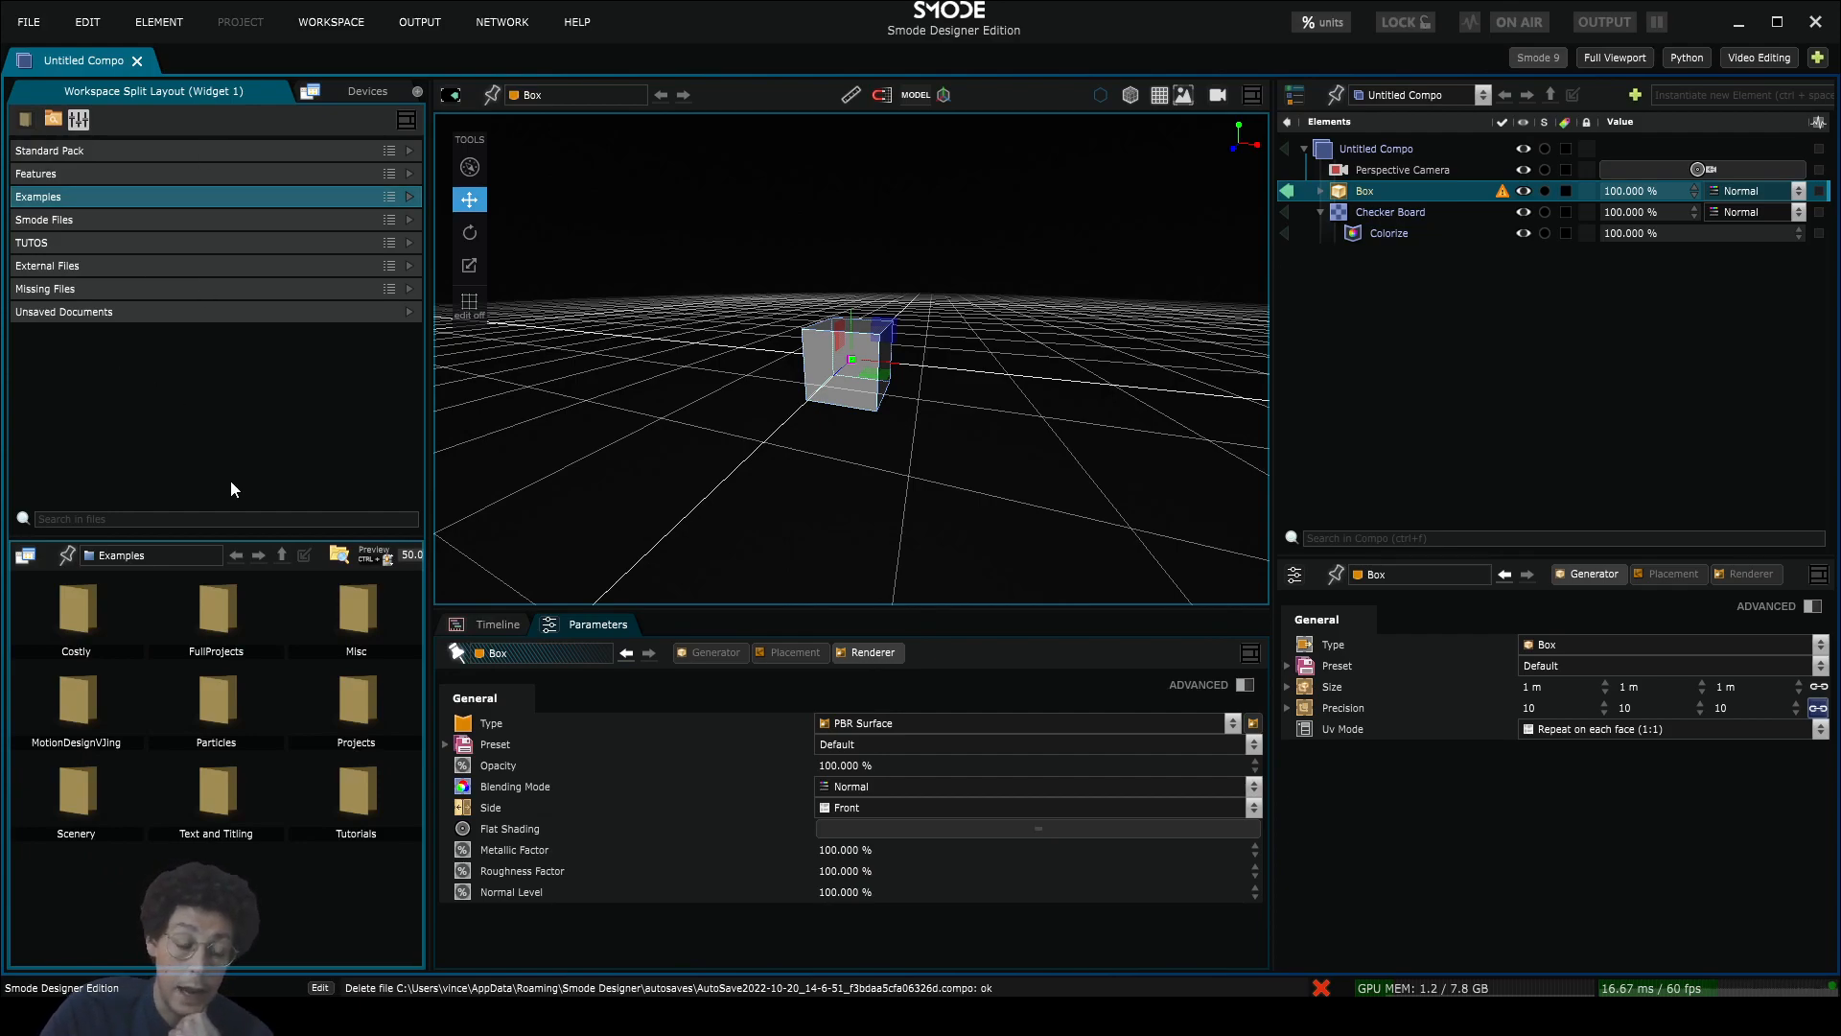
Step: Rename the split panel's tab to 'Medias'
{"action": "right_click", "coordinate": [141, 90]}
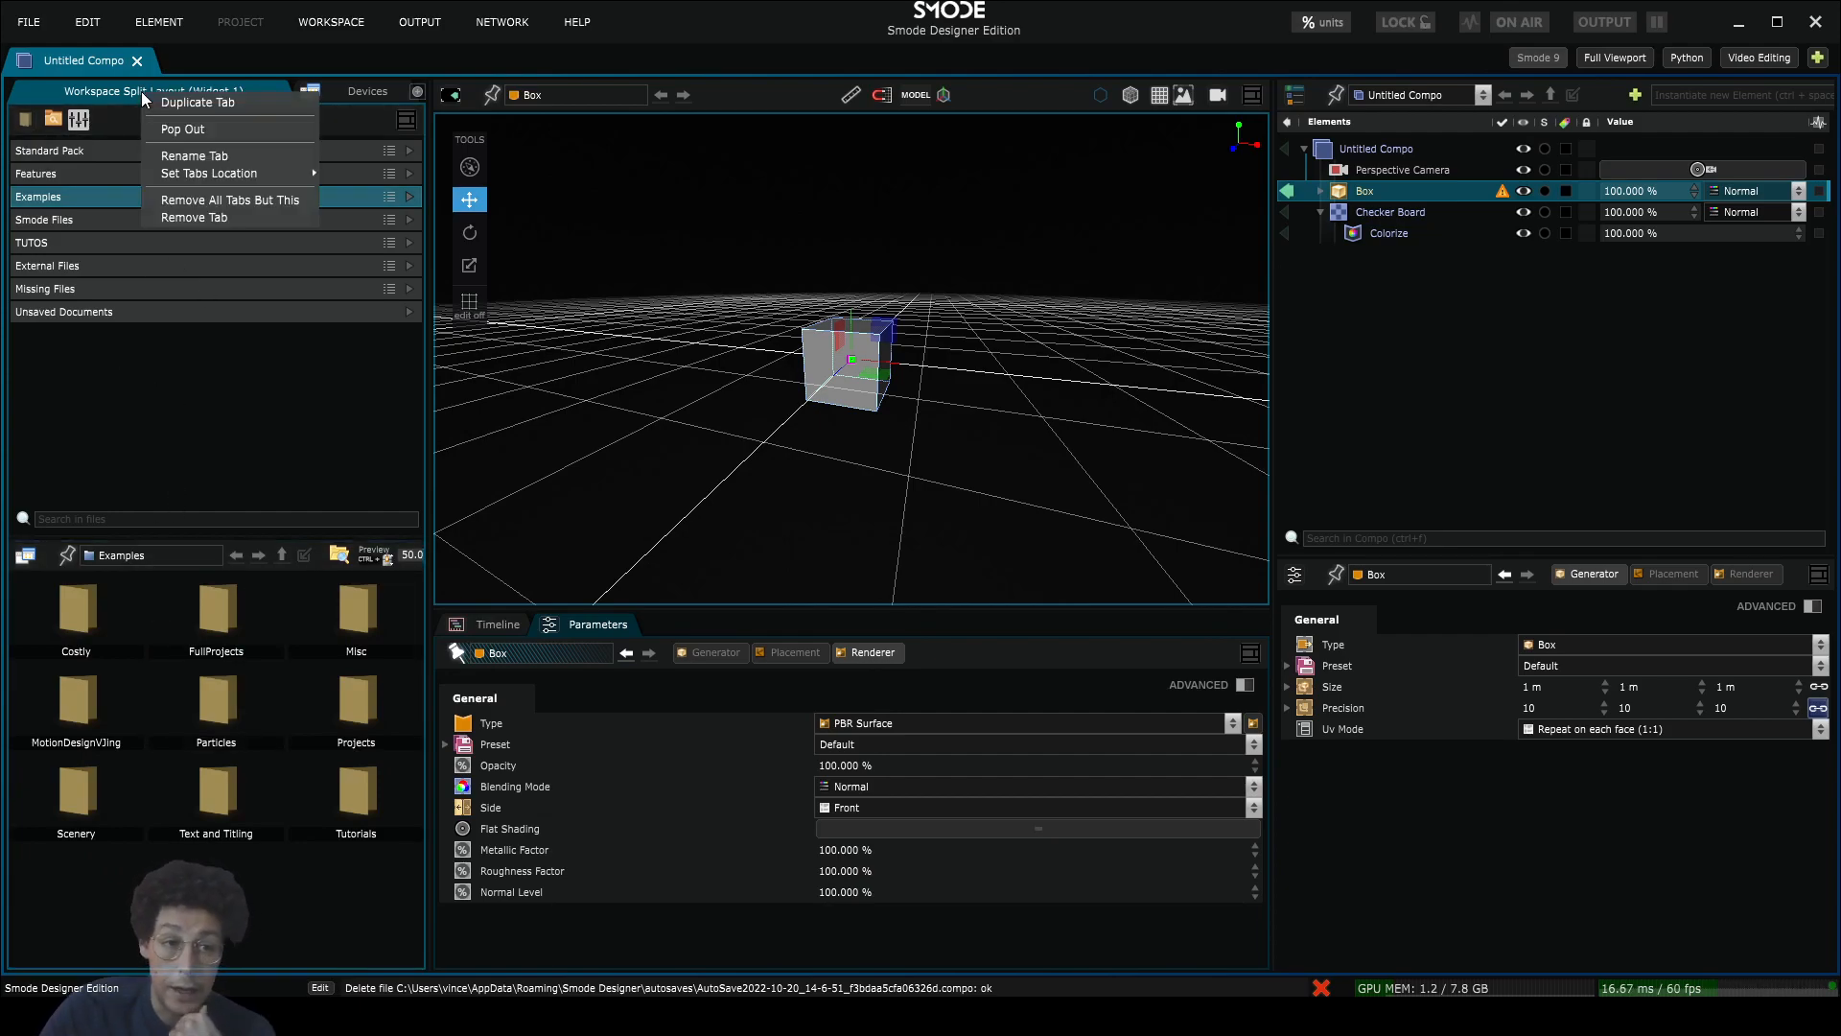
{"action": "left_click", "coordinate": [197, 160]}
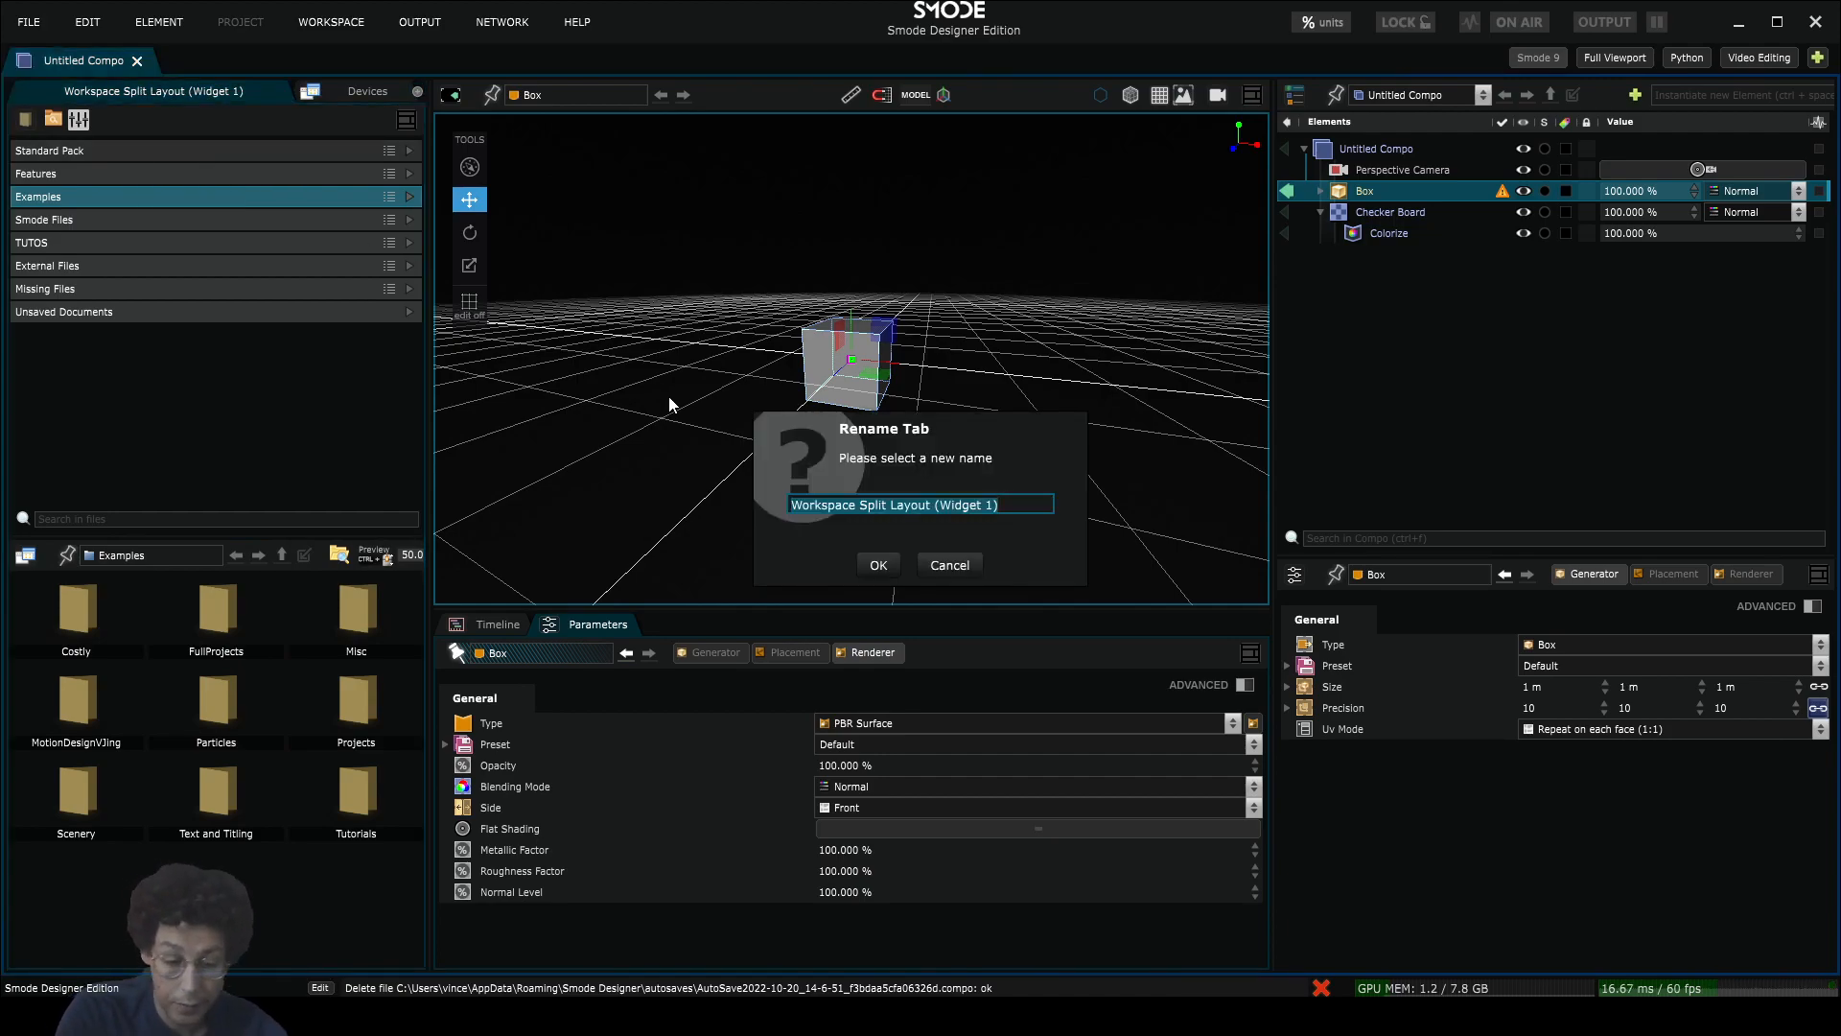
{"action": "type", "text": "Medias"}
{"action": "key", "text": "Return"}
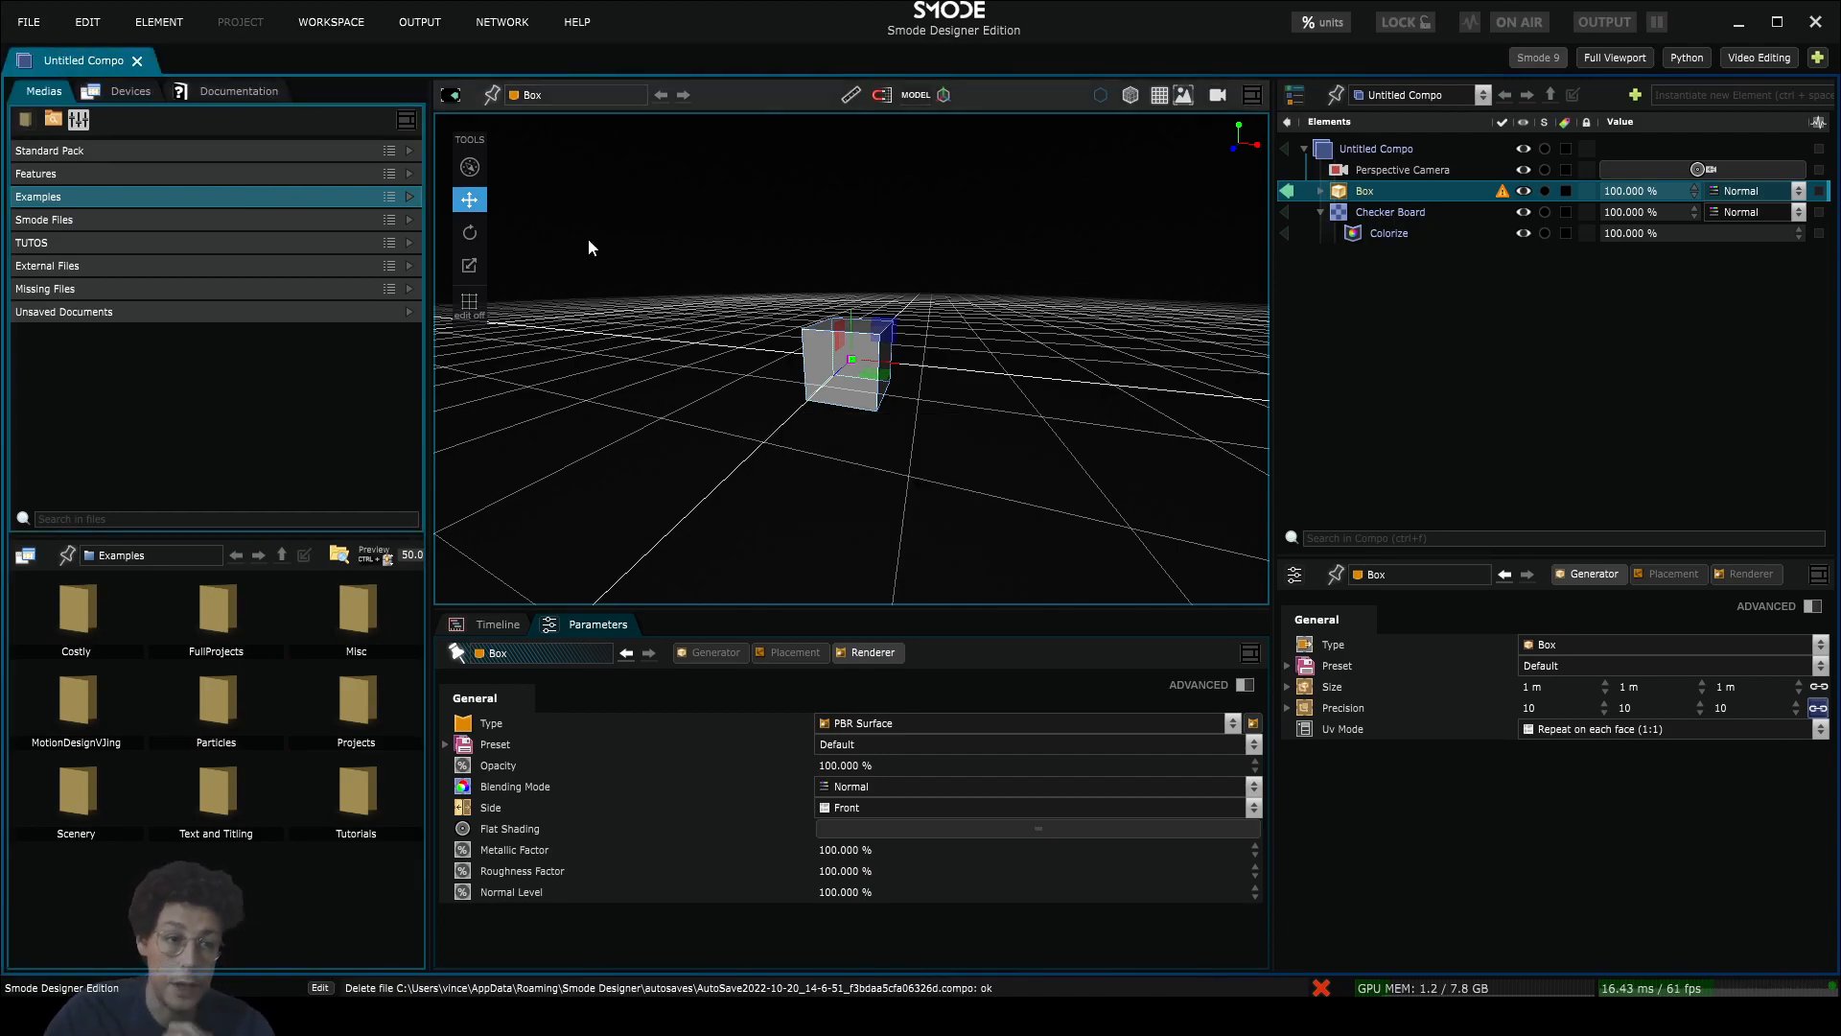
{"action": "left_click", "coordinate": [330, 21]}
{"action": "left_click", "coordinate": [325, 149]}
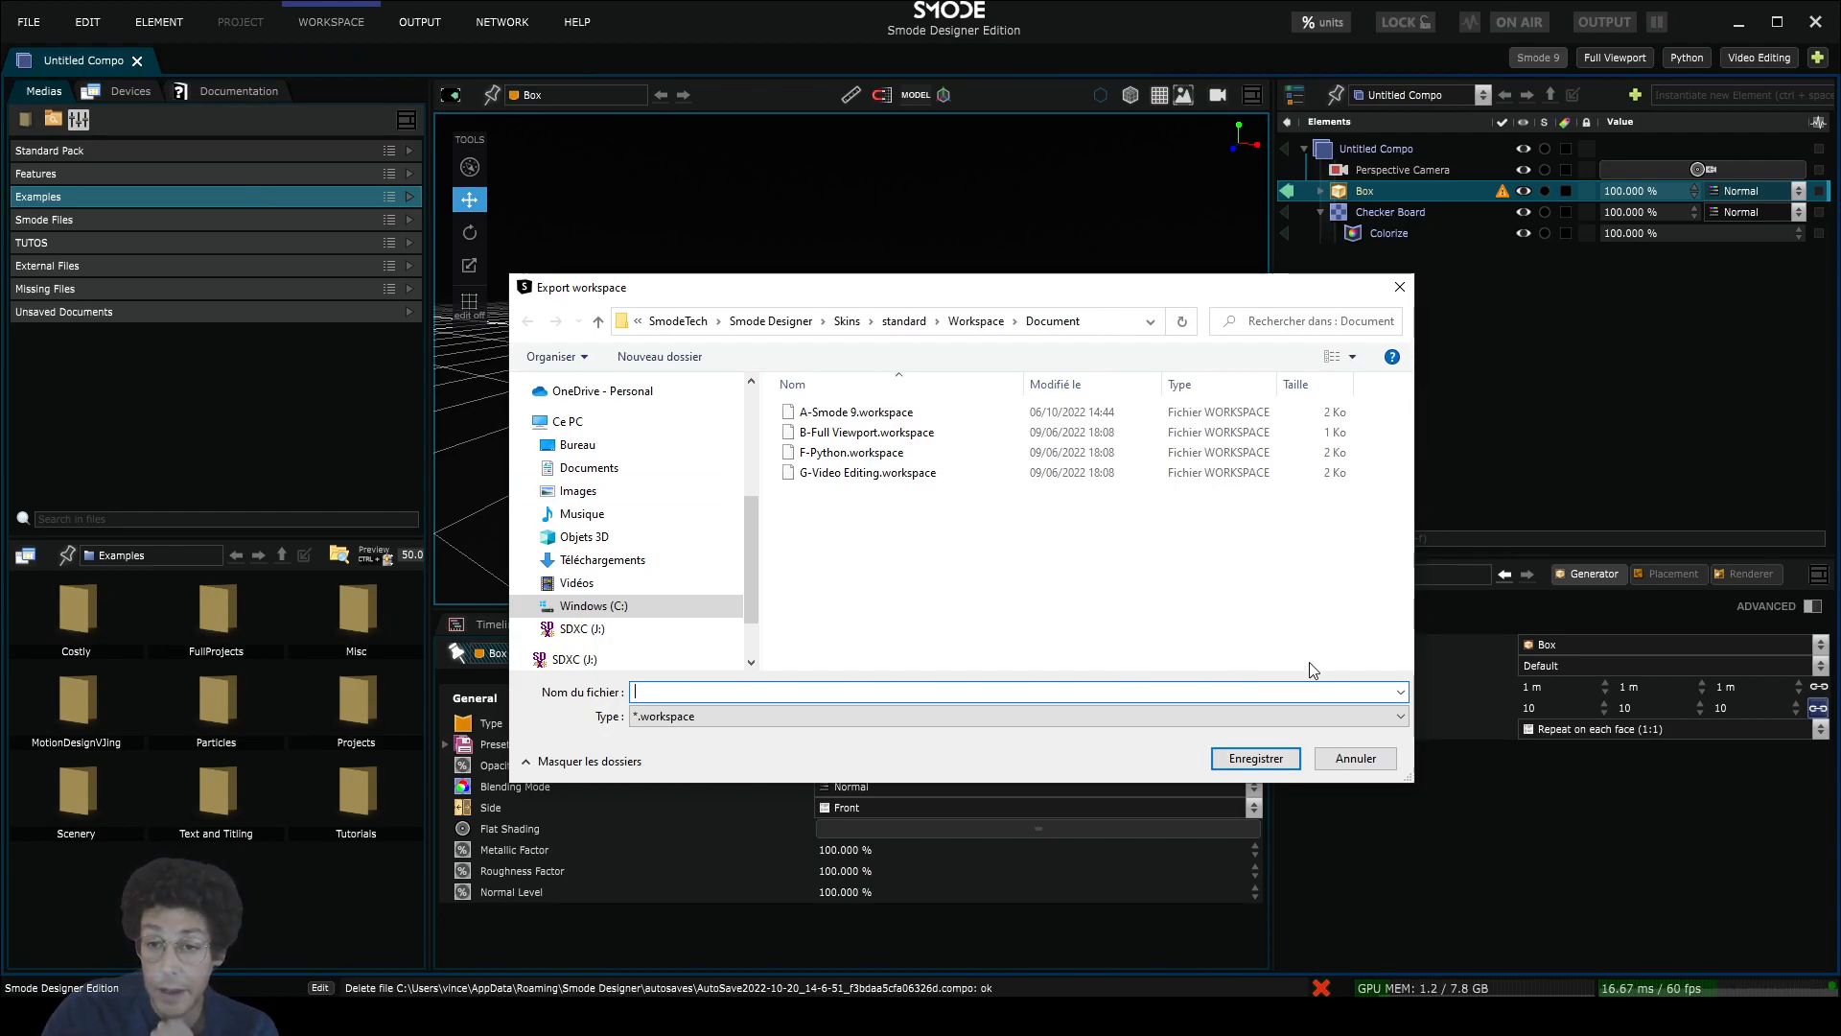
{"action": "left_click", "coordinate": [1355, 759]}
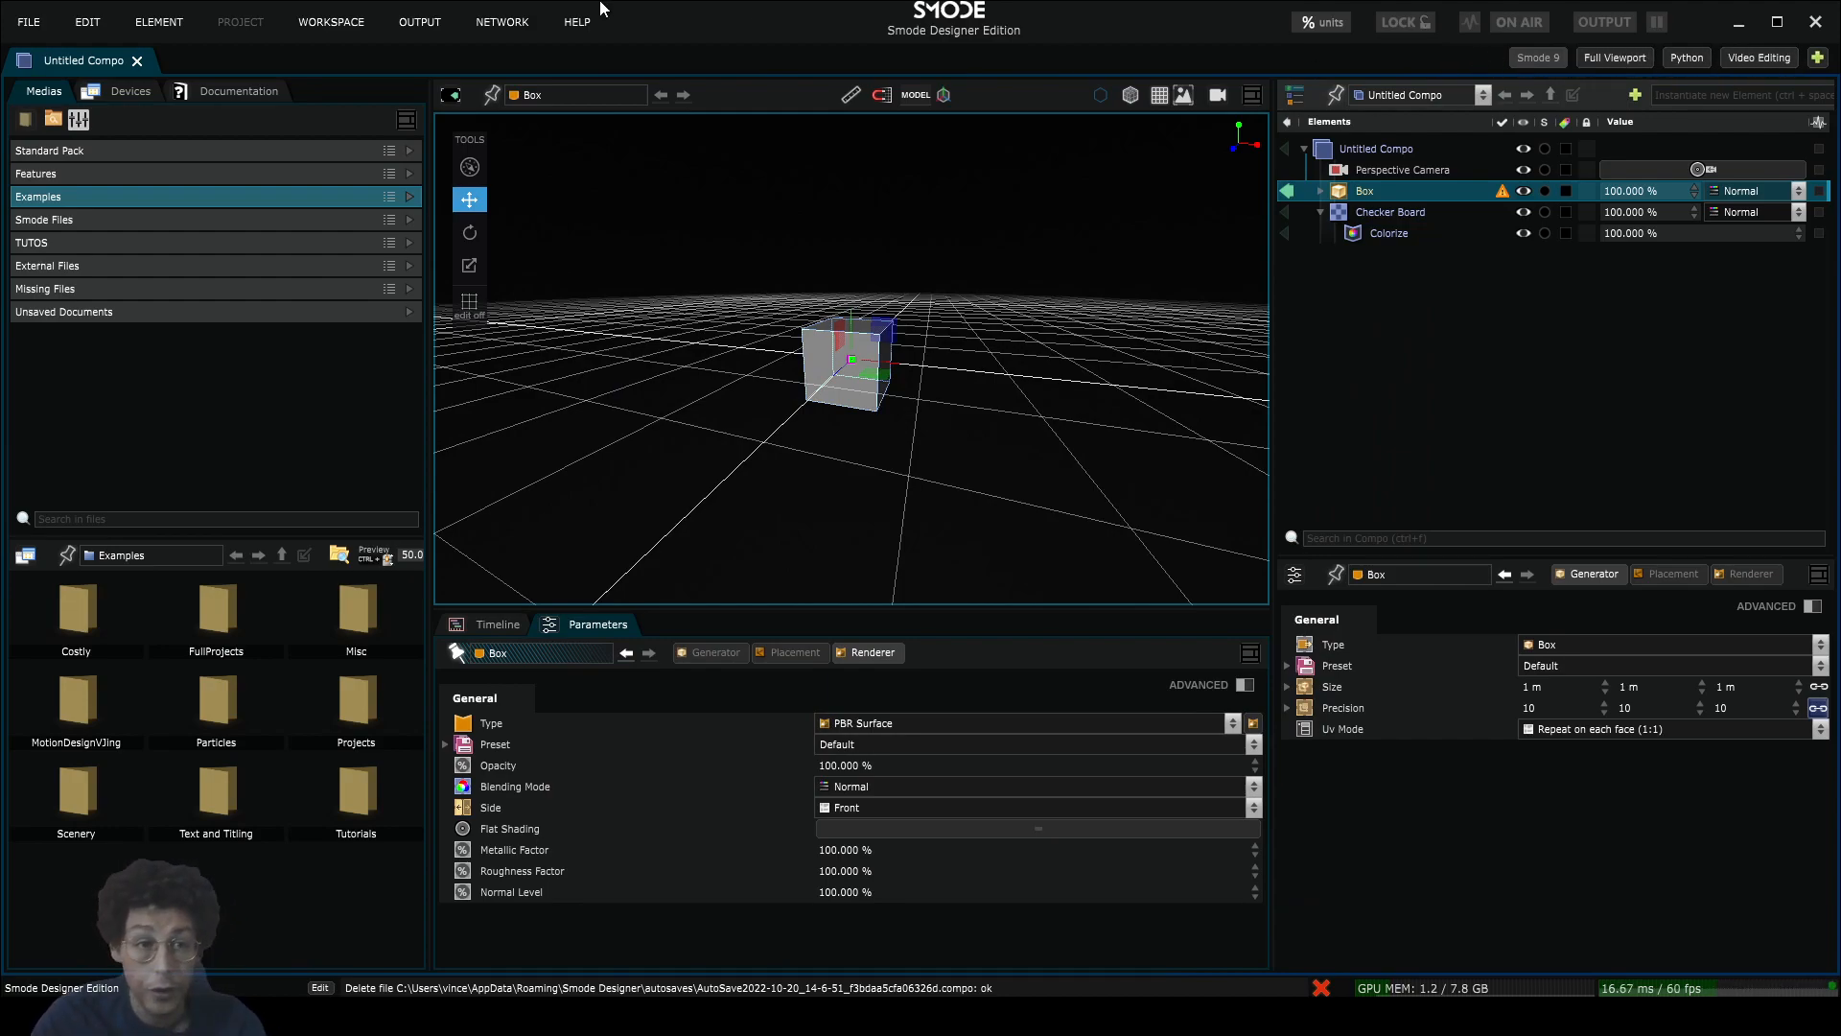
{"action": "left_click", "coordinate": [325, 16]}
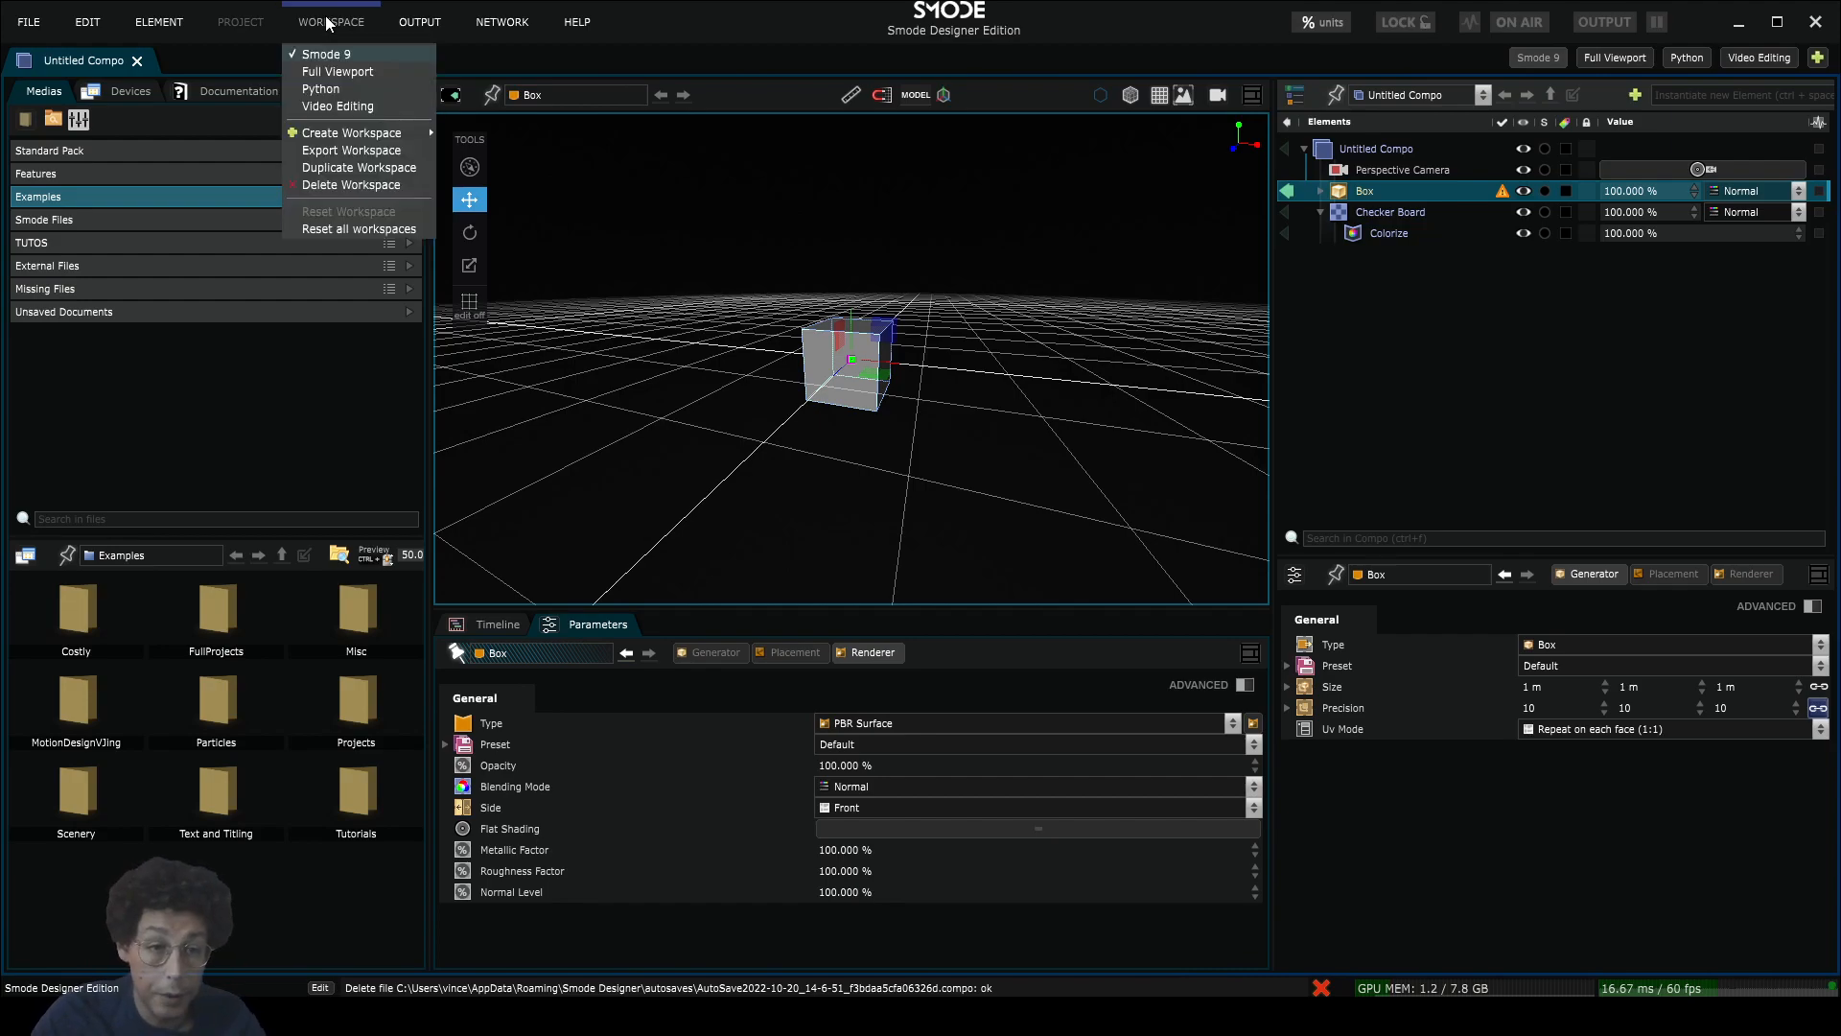
{"action": "left_click", "coordinate": [337, 146]}
{"action": "type", "text": "gresfezq"}
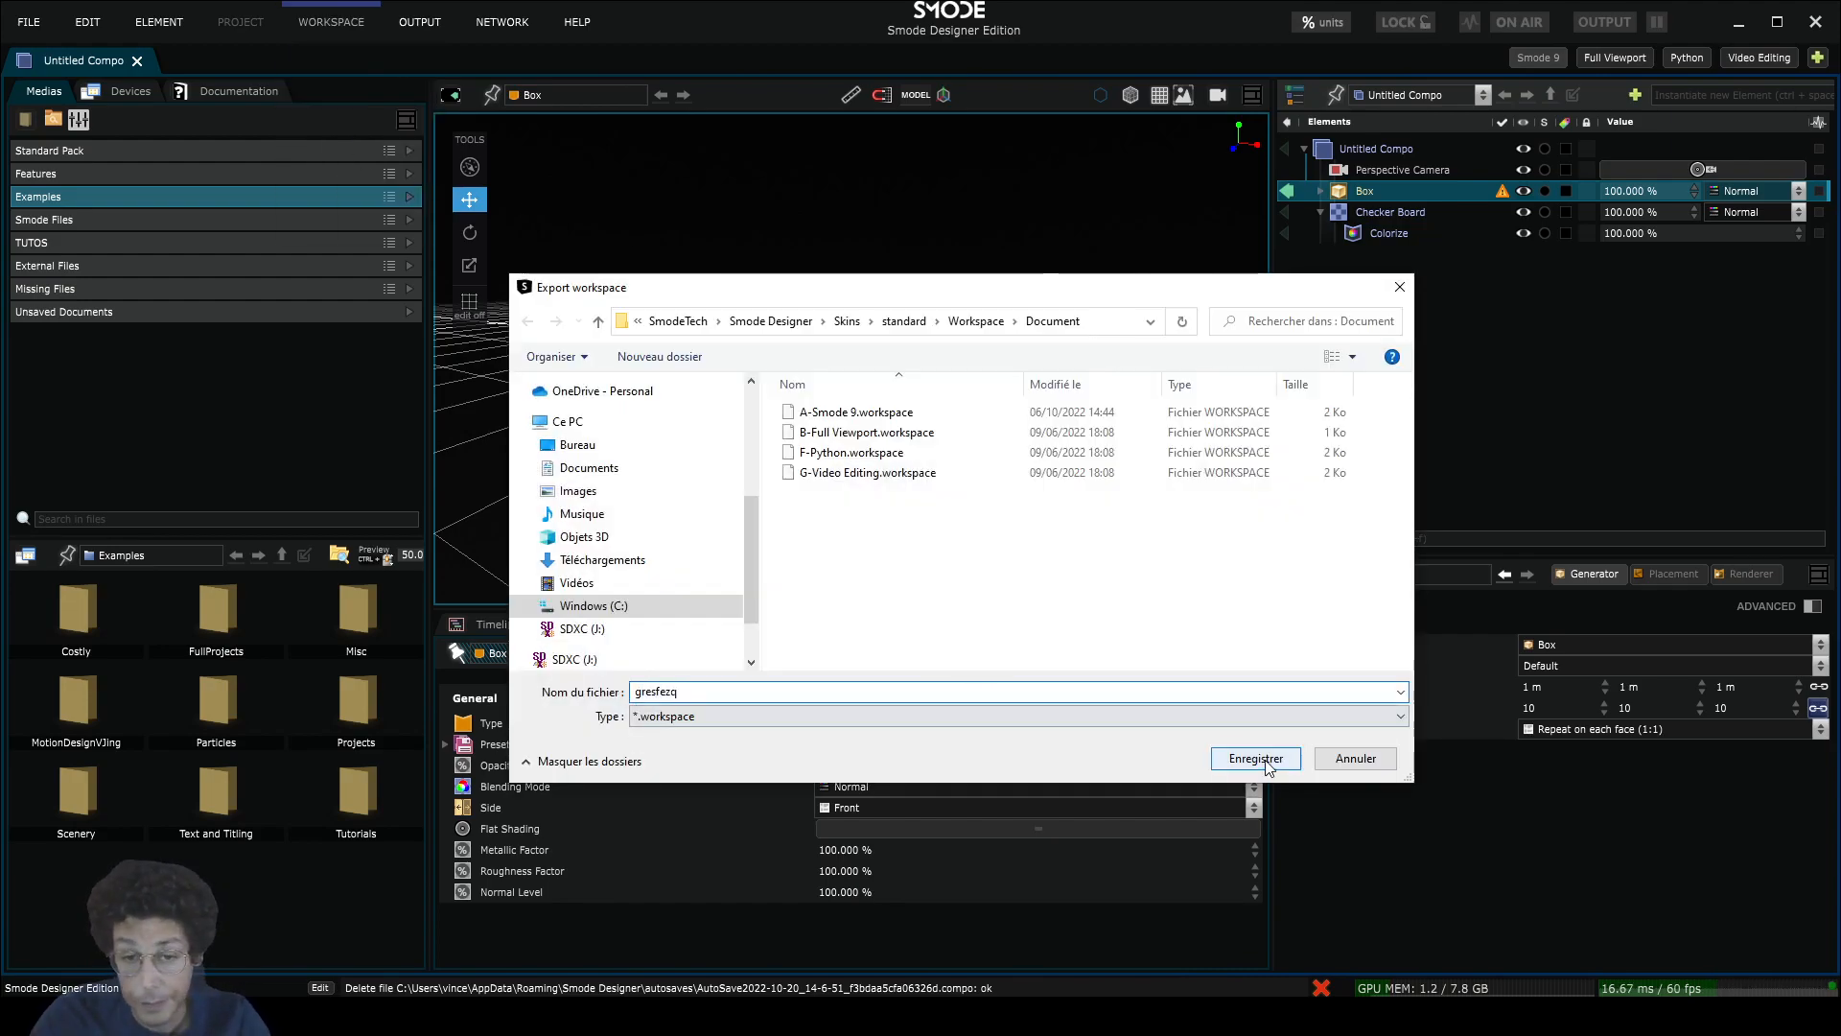
{"action": "left_click", "coordinate": [1256, 758]}
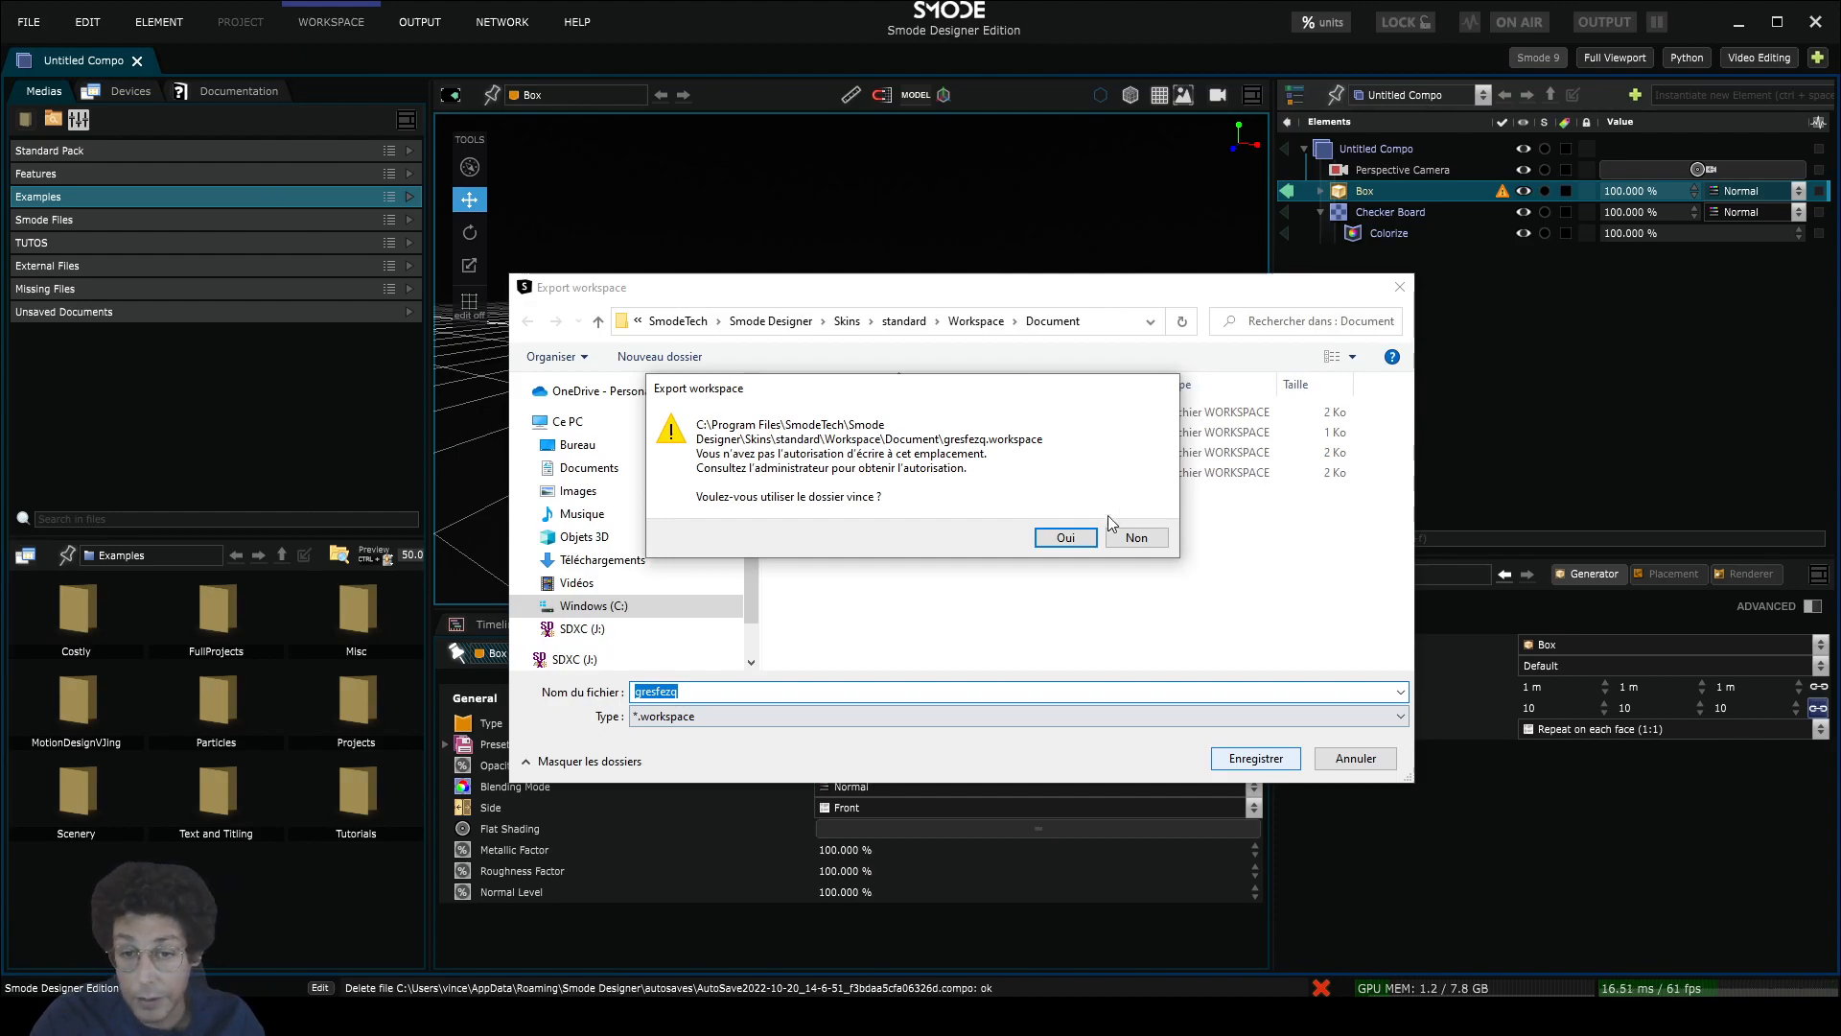
{"action": "left_click", "coordinate": [1136, 539]}
{"action": "left_click", "coordinate": [1385, 760]}
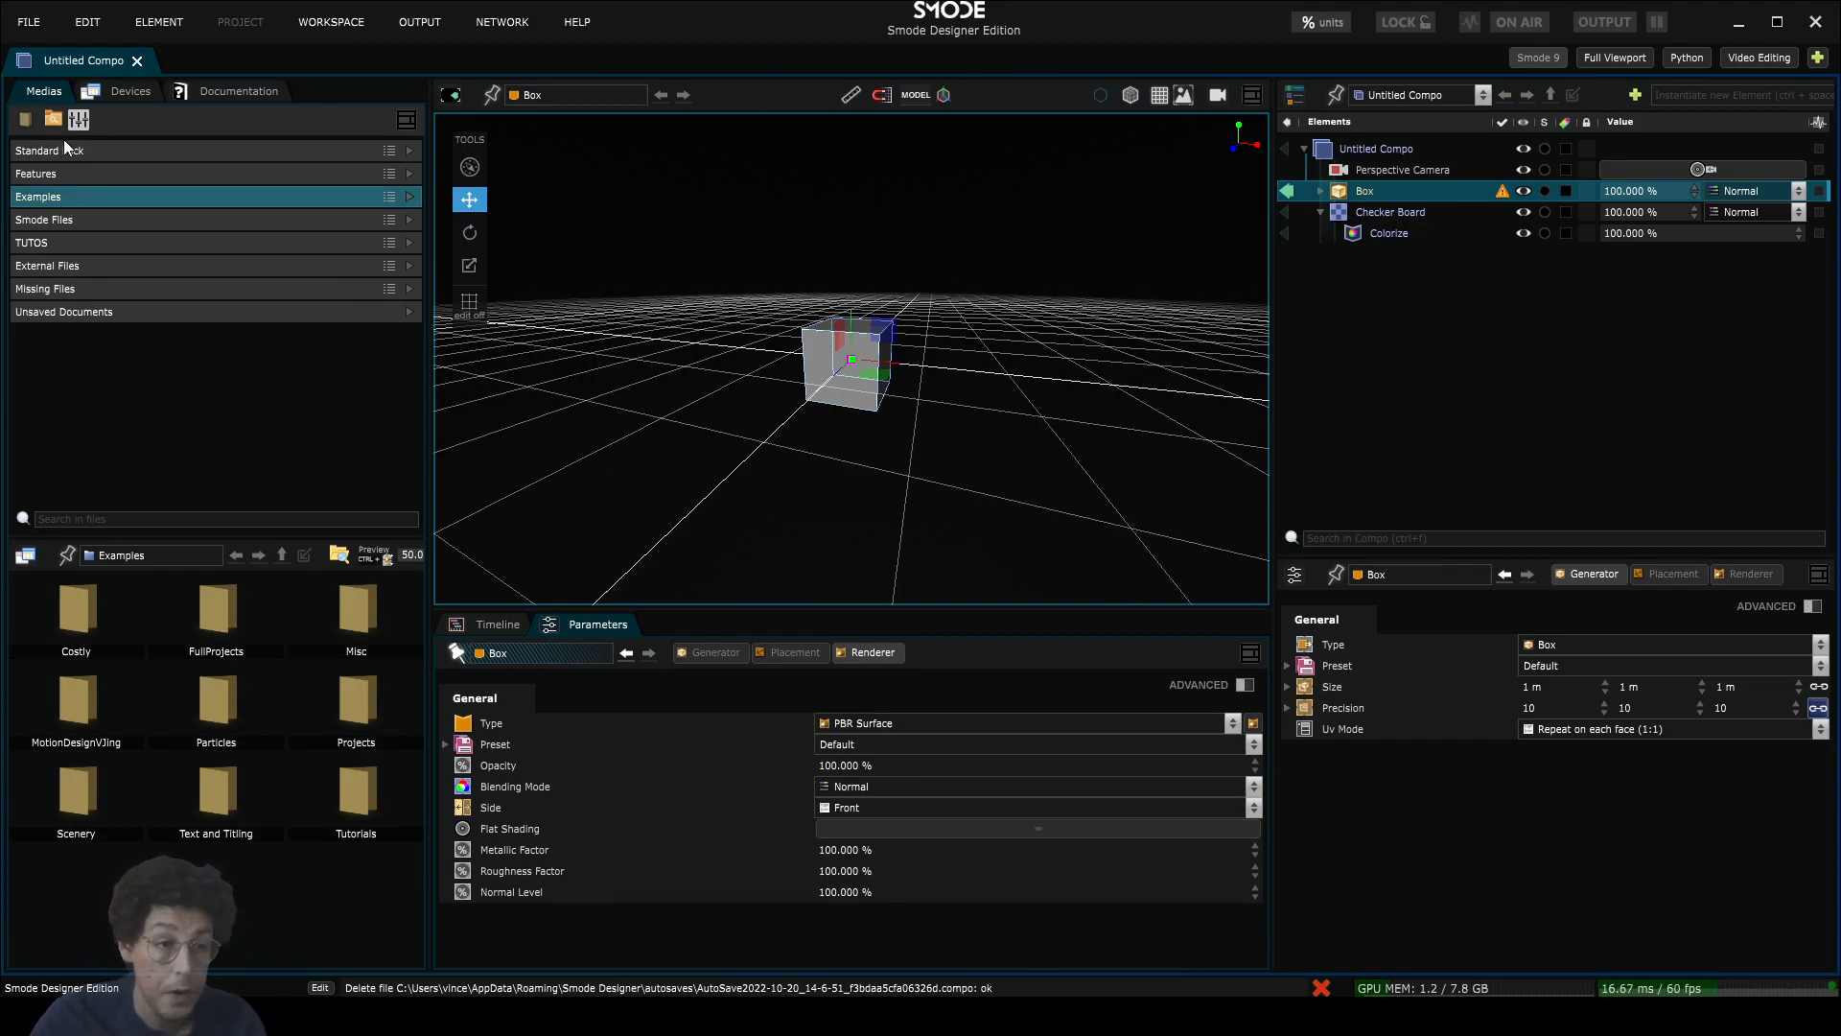
{"action": "left_click", "coordinate": [117, 90]}
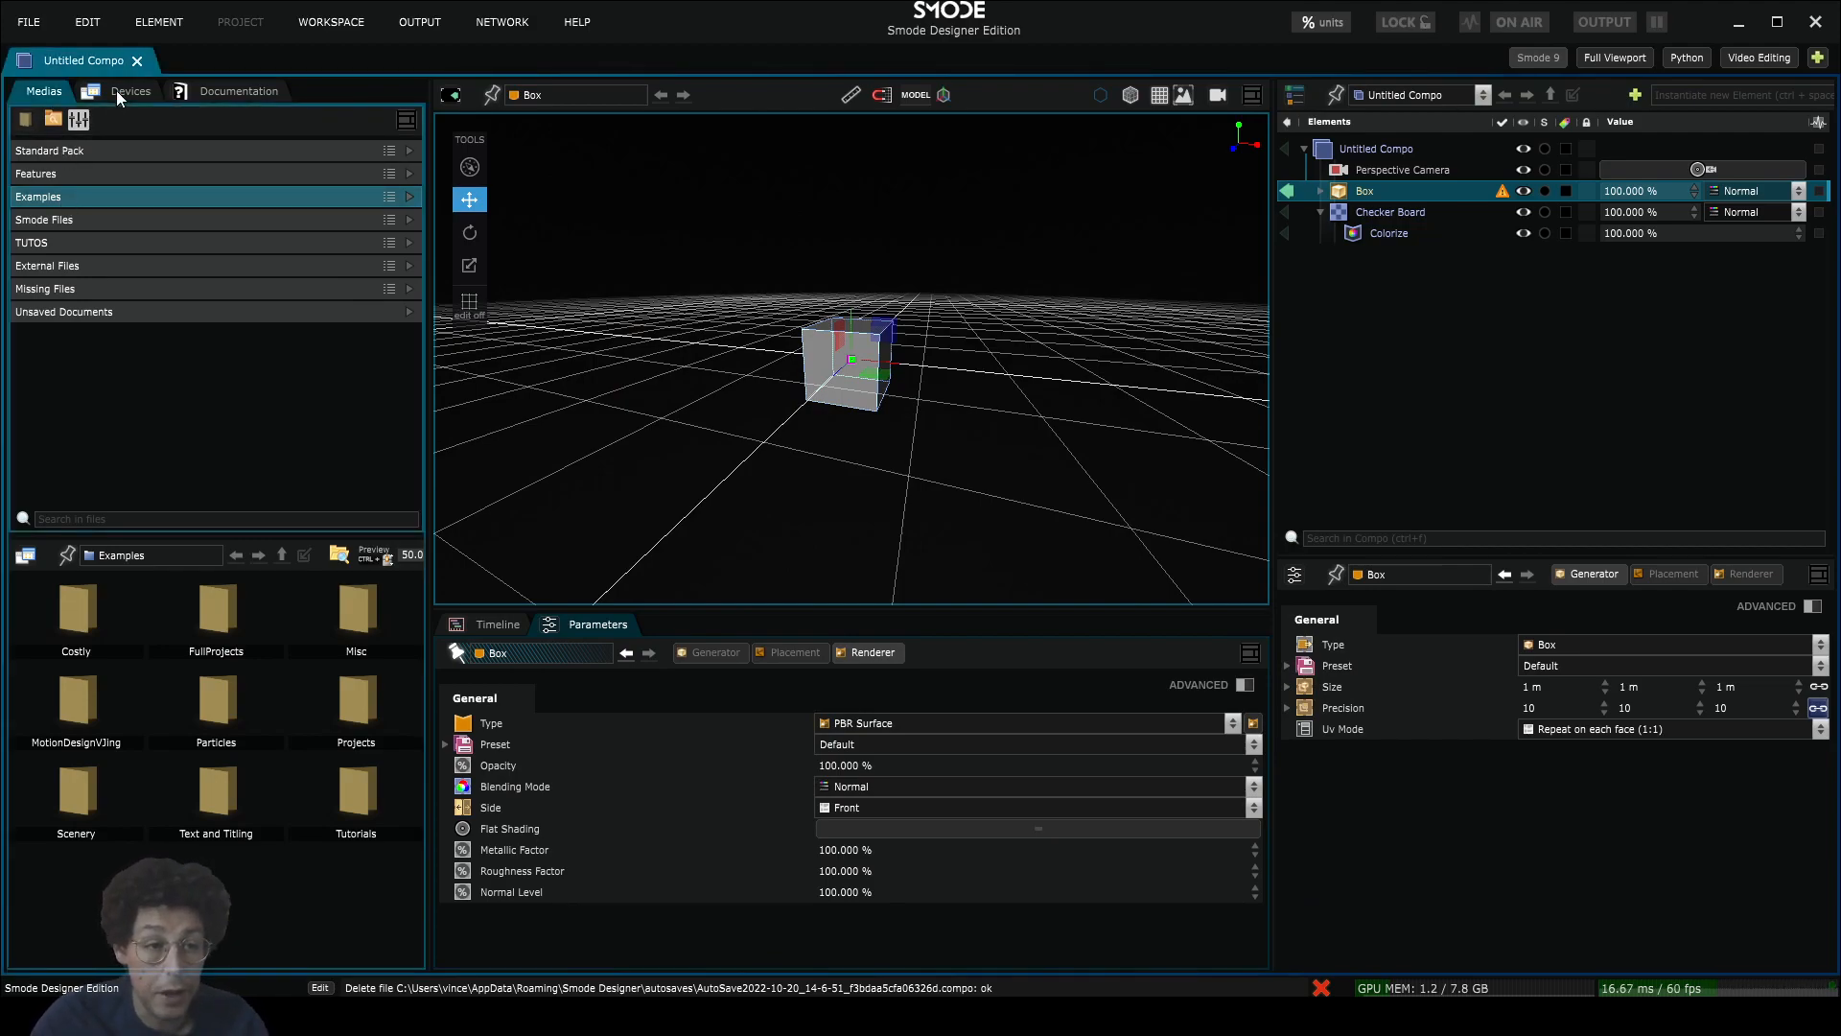
{"action": "left_click", "coordinate": [56, 90]}
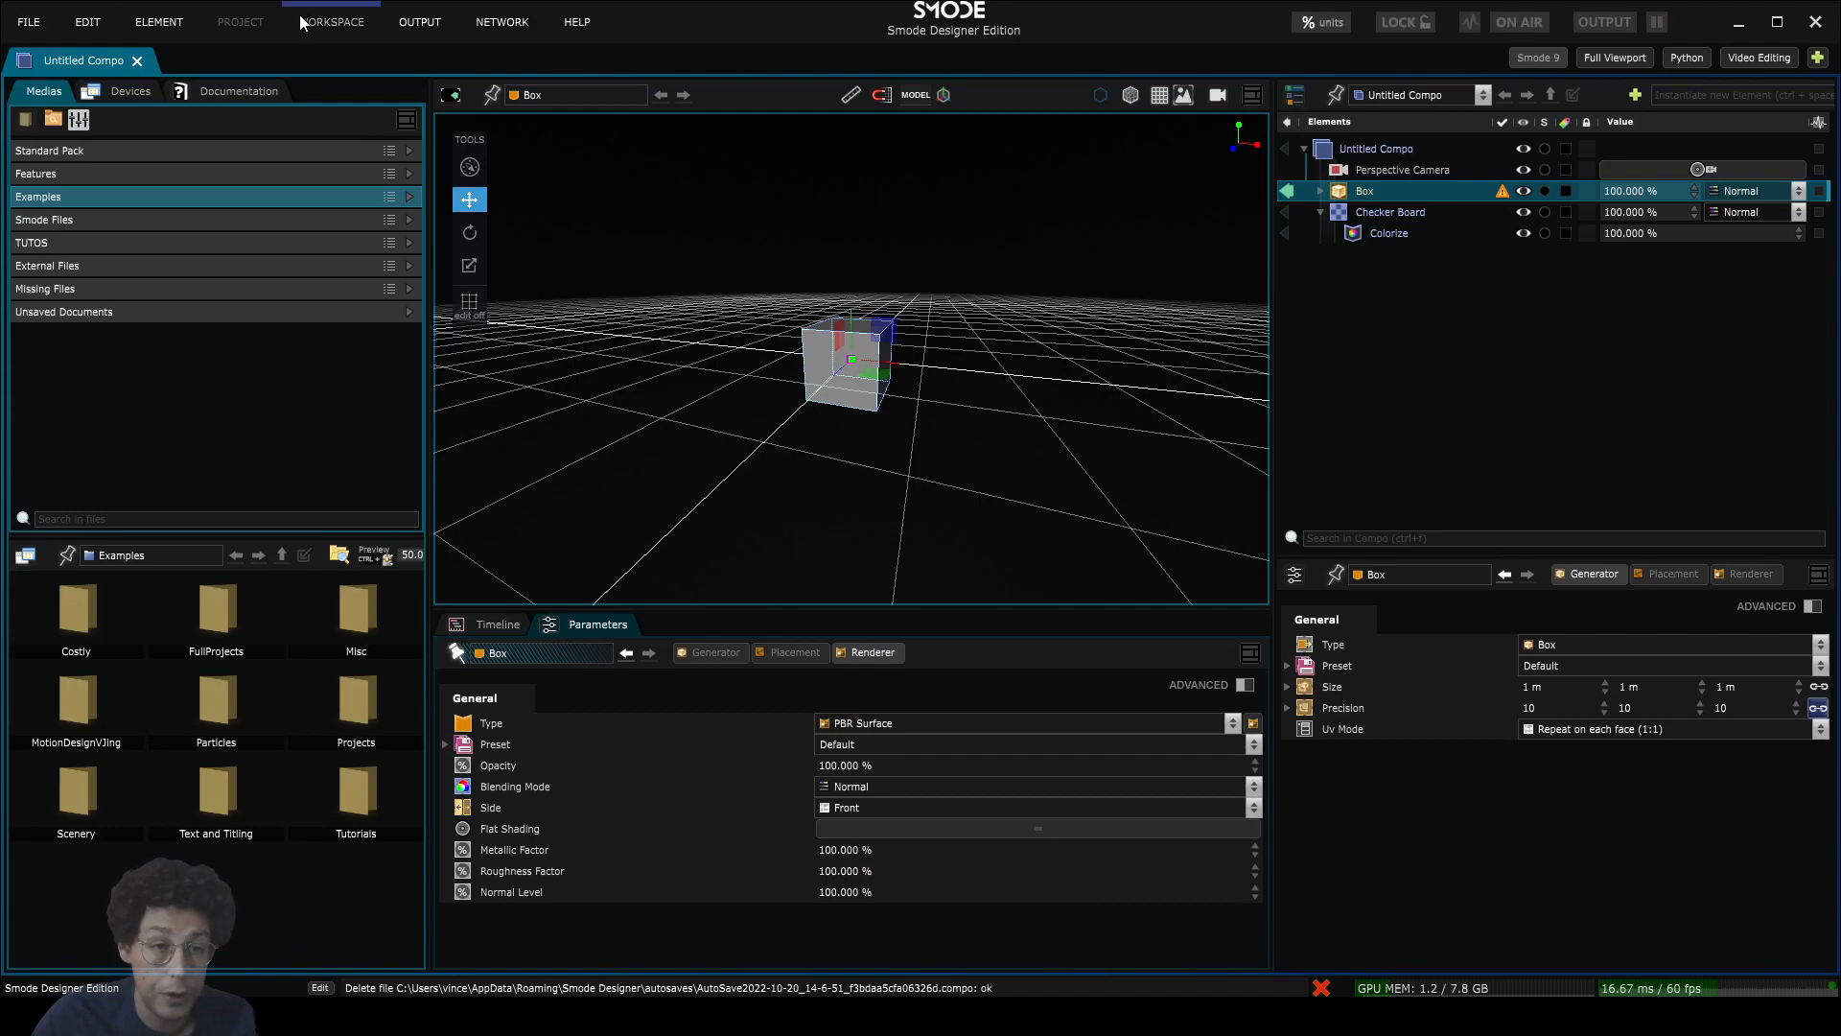
{"action": "left_click", "coordinate": [337, 21]}
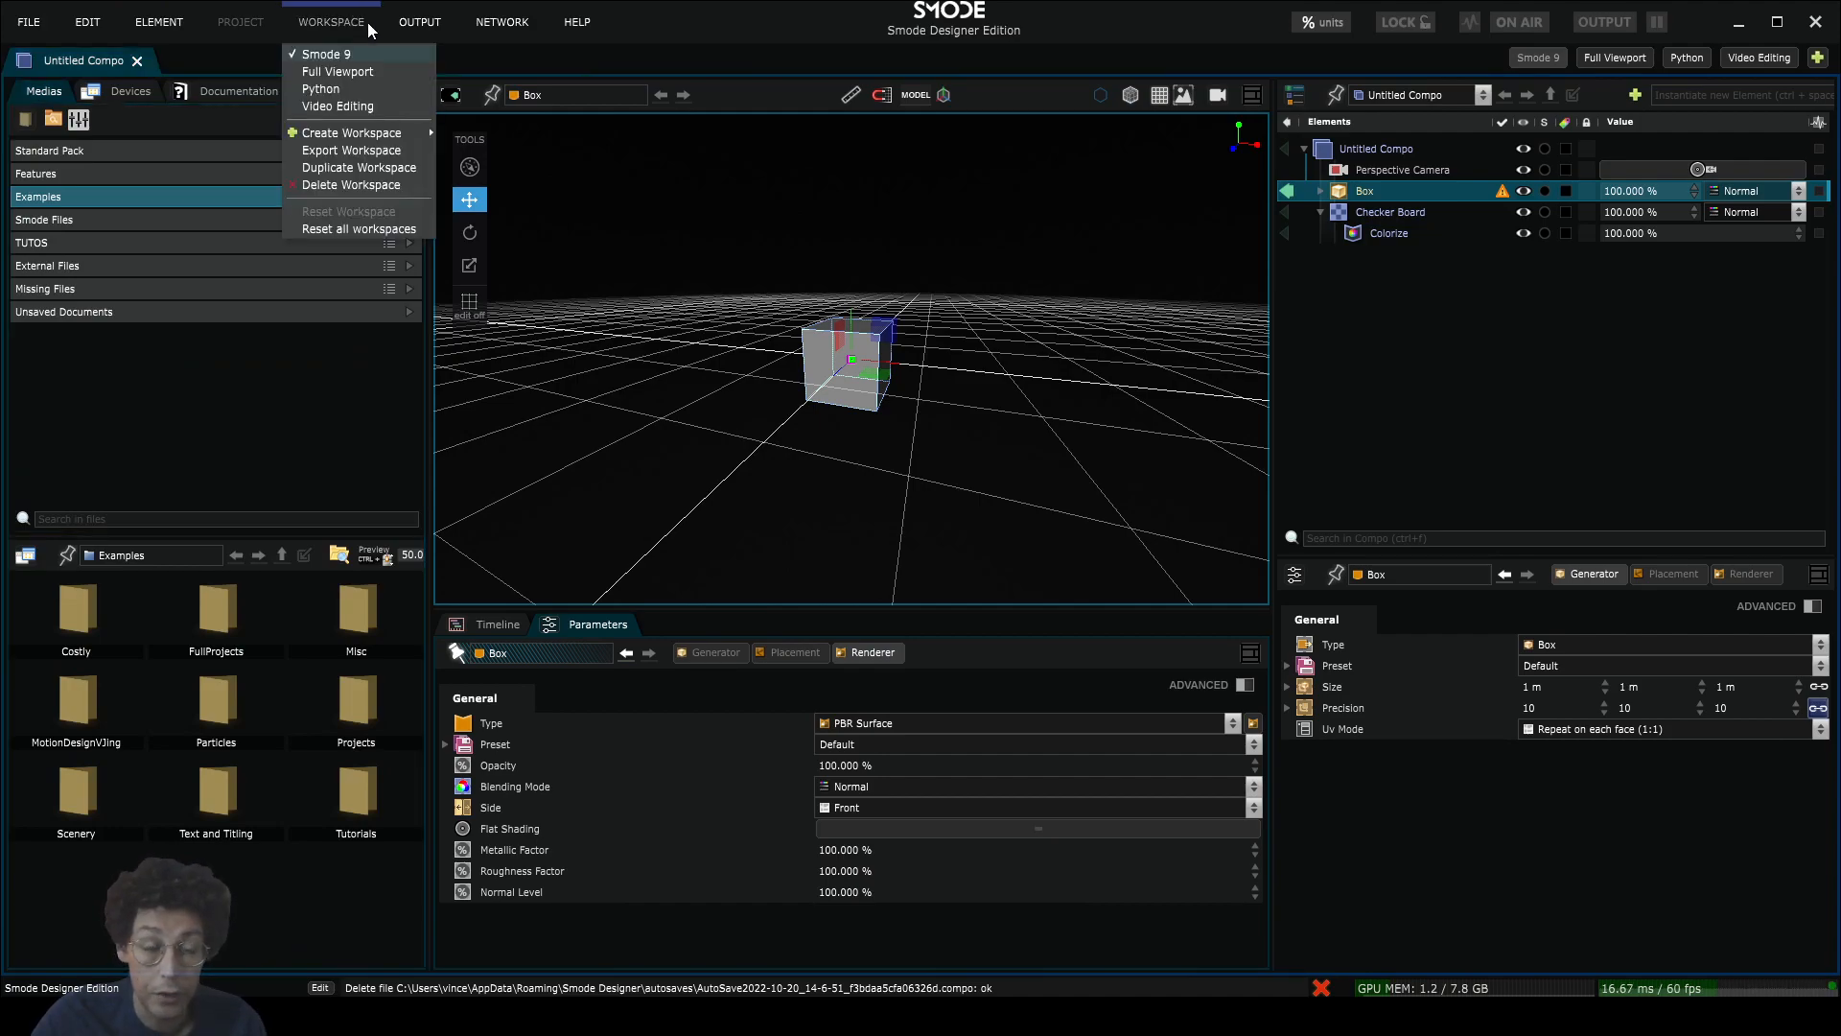
{"action": "left_click", "coordinate": [677, 21]}
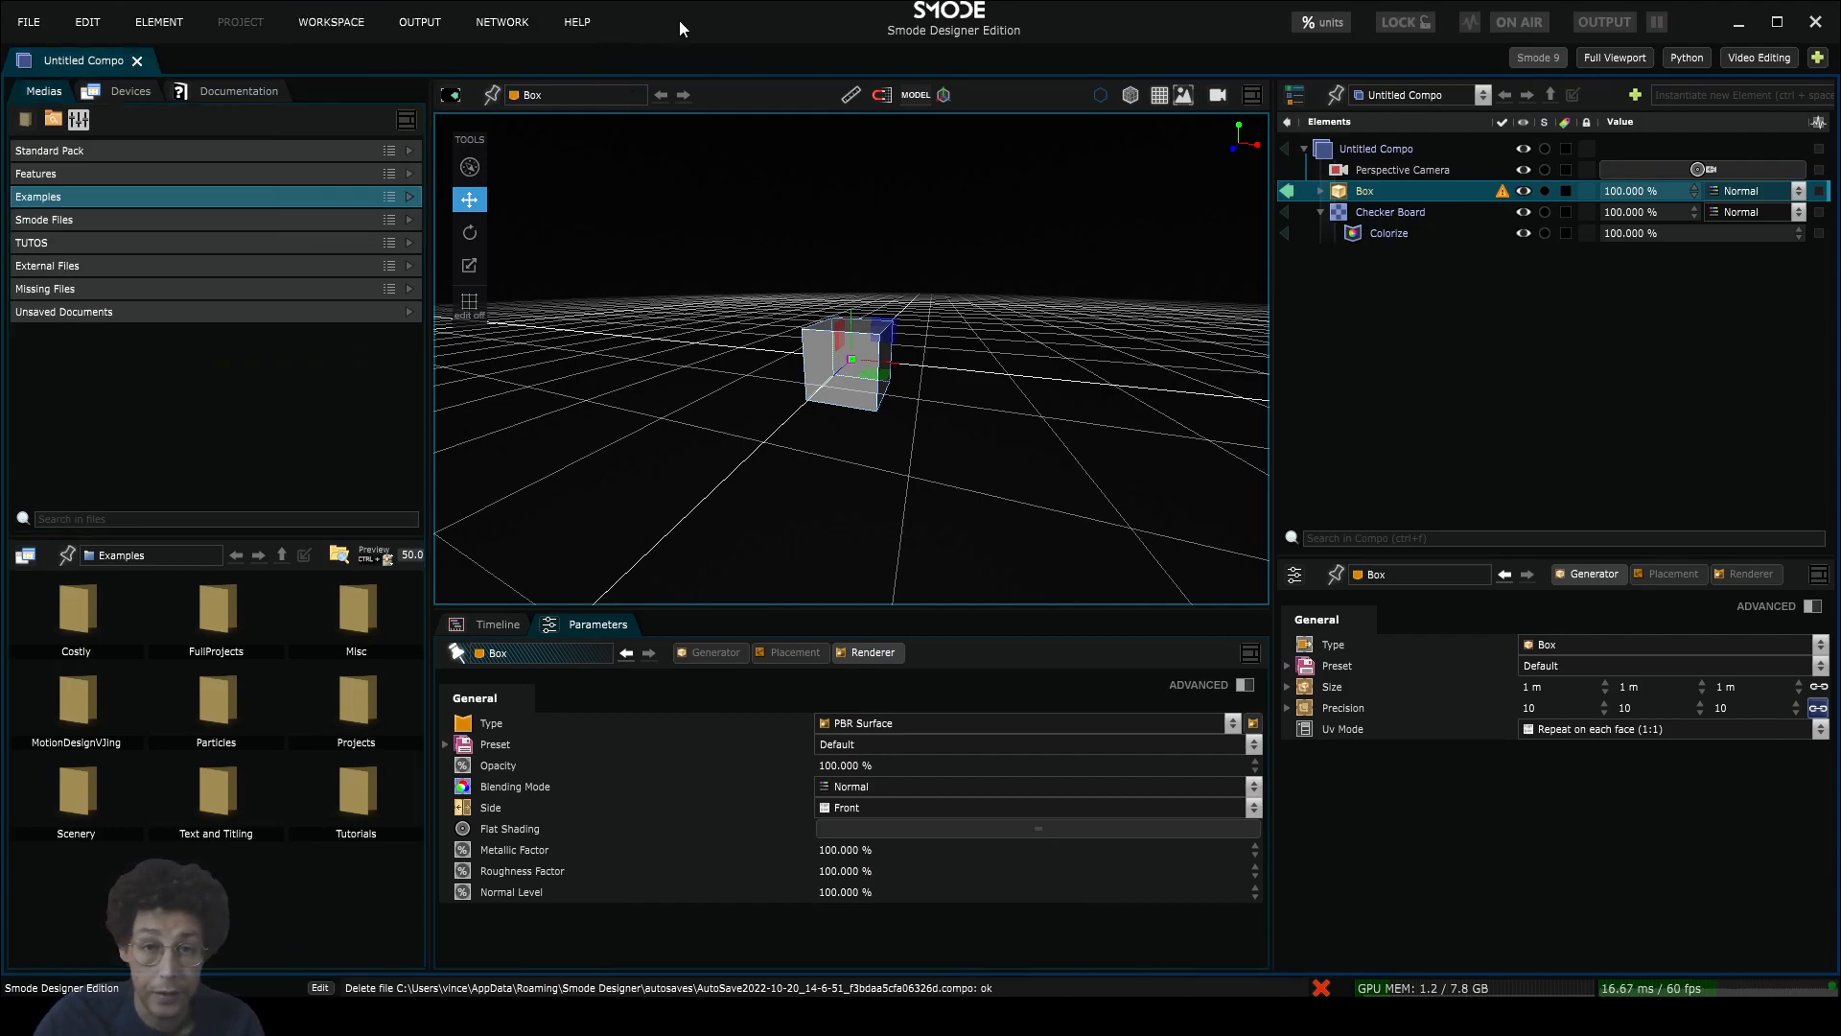